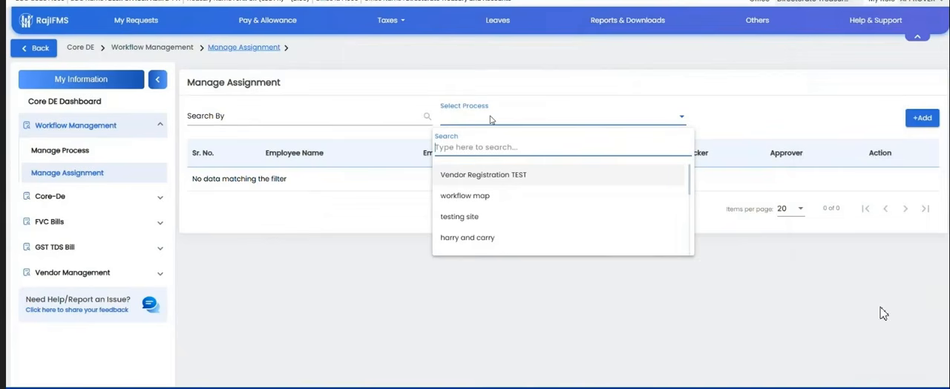
Step: List the assignments for the FVC Bills process and review the assigned employees with their roles and maker, checker and approver rights
{"action": "type", "text": "fvc"}
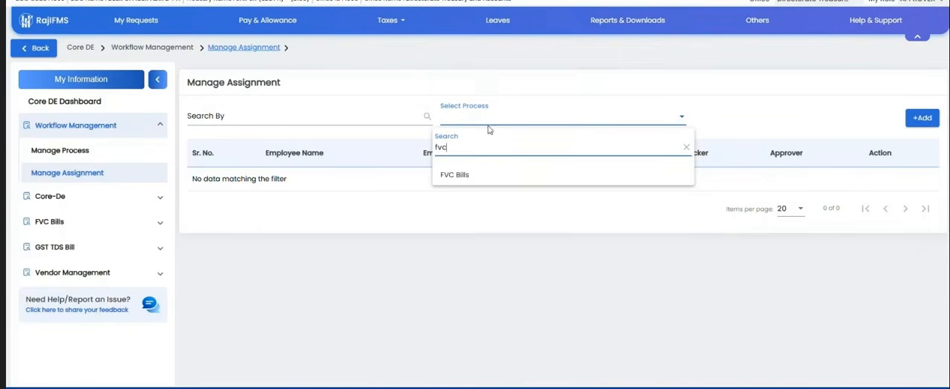
{"action": "left_click", "coordinate": [472, 176]}
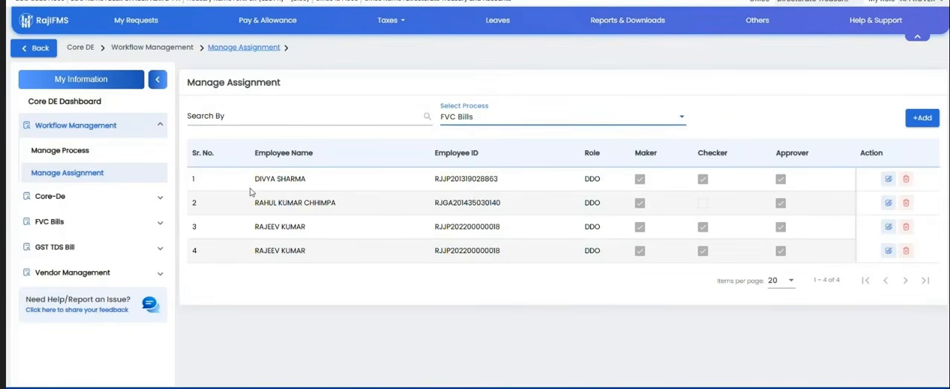
{"action": "left_click_drag", "start_coordinate": [248, 192], "coordinate": [712, 277]}
{"action": "left_click", "coordinate": [427, 285]}
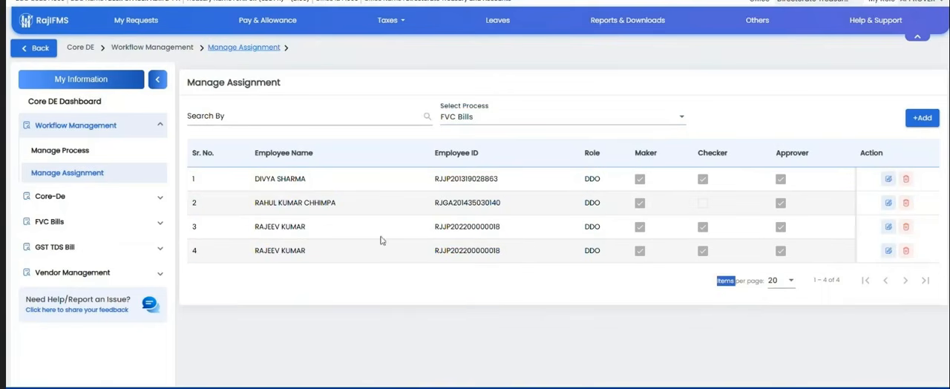
{"action": "left_click_drag", "start_coordinate": [235, 178], "coordinate": [547, 282]}
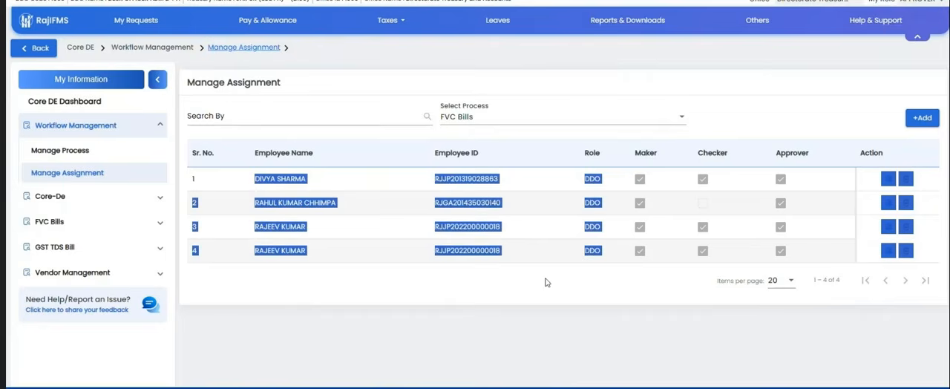
{"action": "left_click", "coordinate": [545, 282]}
{"action": "left_click_drag", "start_coordinate": [257, 178], "coordinate": [457, 275]}
{"action": "left_click", "coordinate": [508, 272]}
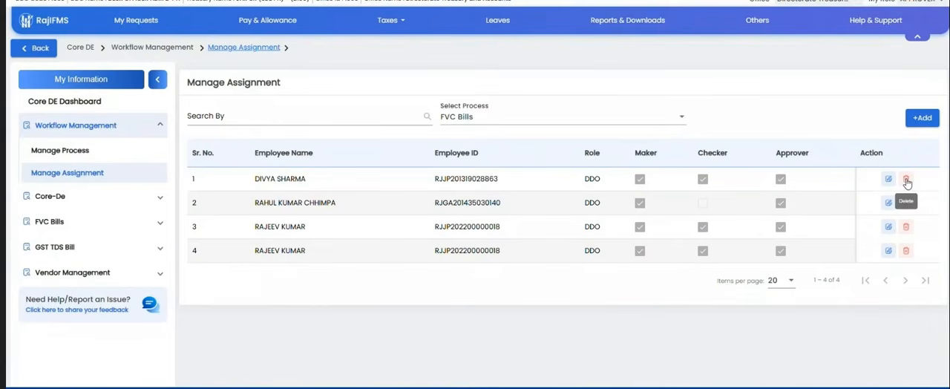
Step: Open the form for adding users to FVC Bills, examine the employees and their maker, checker and approver options, and close it
{"action": "left_click", "coordinate": [917, 119]}
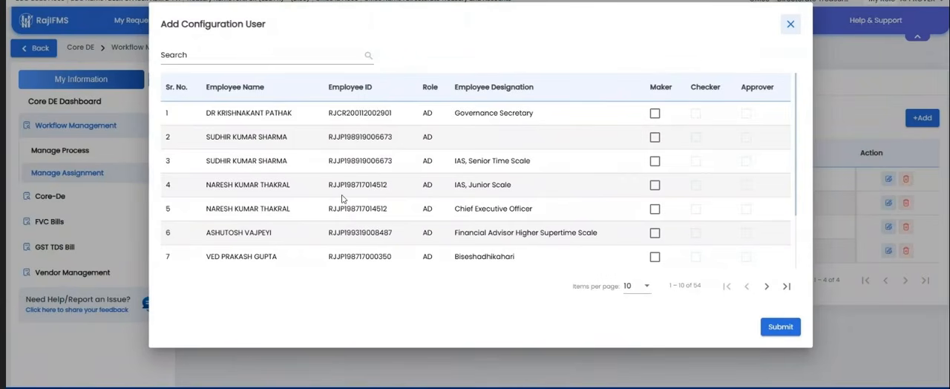
{"action": "scroll", "coordinate": [348, 199], "scroll_direction": "down", "scroll_amount": 2}
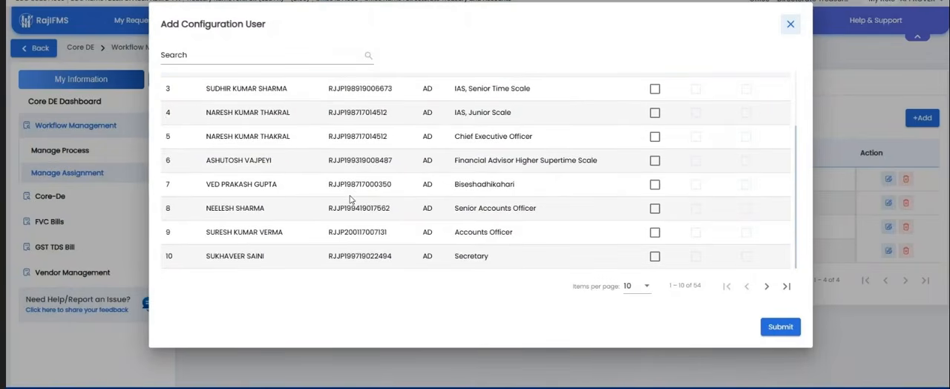
{"action": "scroll", "coordinate": [363, 196], "scroll_direction": "up", "scroll_amount": 3}
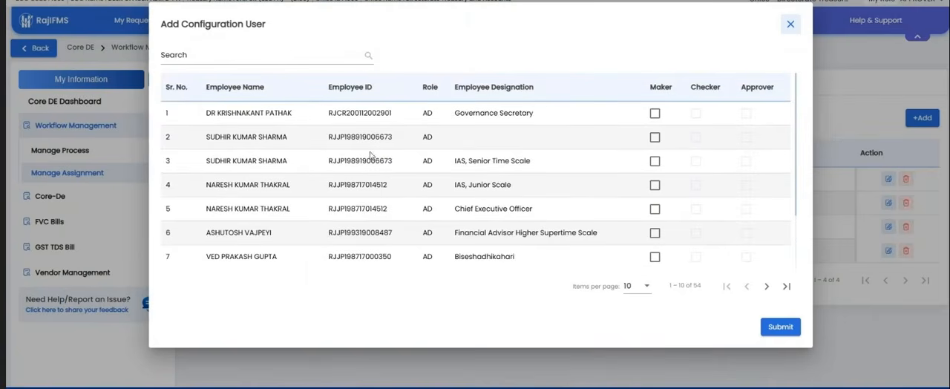
{"action": "left_click", "coordinate": [655, 115]}
{"action": "left_click", "coordinate": [656, 117]}
{"action": "left_click_drag", "start_coordinate": [205, 113], "coordinate": [194, 80]}
{"action": "left_click", "coordinate": [572, 181]}
{"action": "left_click_drag", "start_coordinate": [204, 113], "coordinate": [523, 260]}
{"action": "left_click", "coordinate": [523, 260]}
{"action": "left_click", "coordinate": [790, 24]}
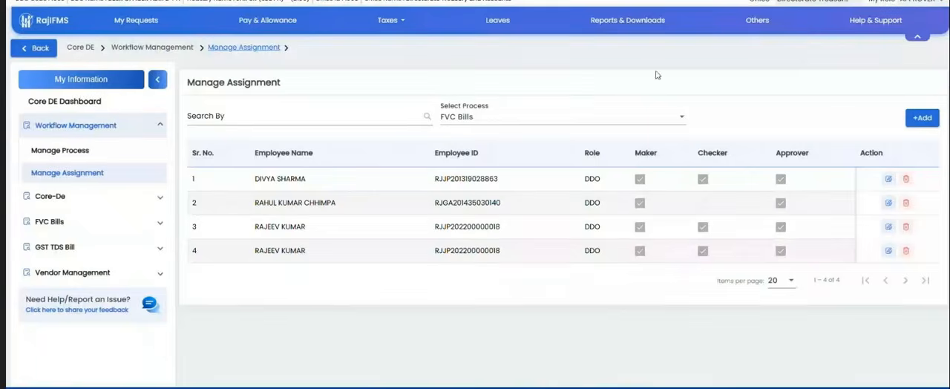
Step: Switch to Desk 143, desk officer(adm.)d.t.a. - ddo (1090), and enter the workspace with its DDO role
{"action": "left_click", "coordinate": [946, 6]}
{"action": "left_click", "coordinate": [829, 66]}
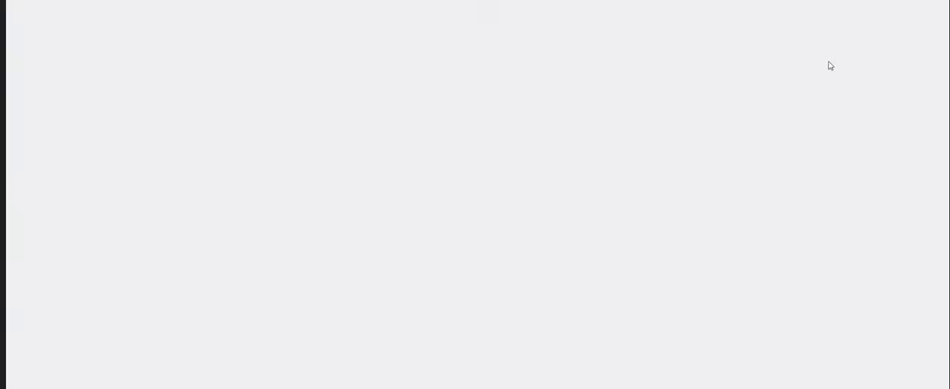
{"action": "left_click", "coordinate": [405, 222]}
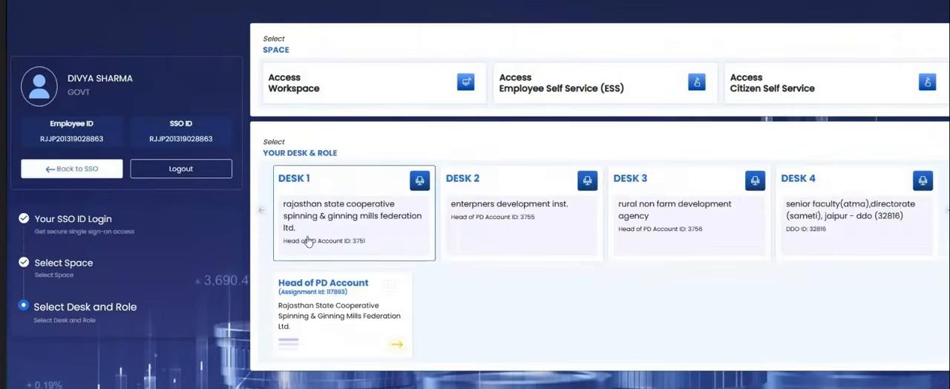
{"action": "left_click", "coordinate": [262, 213]}
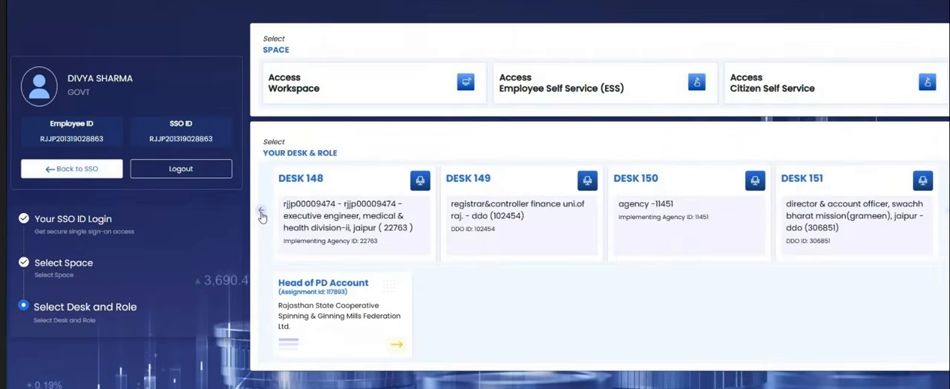
{"action": "left_click", "coordinate": [262, 213]}
{"action": "left_click", "coordinate": [262, 213]}
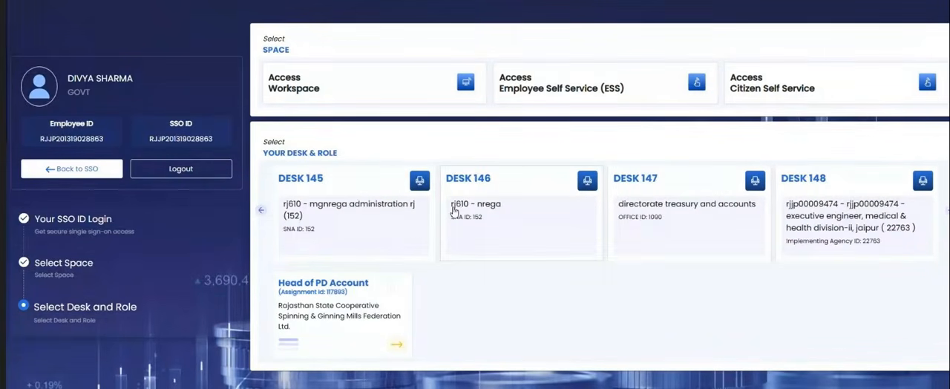
{"action": "left_click", "coordinate": [261, 211]}
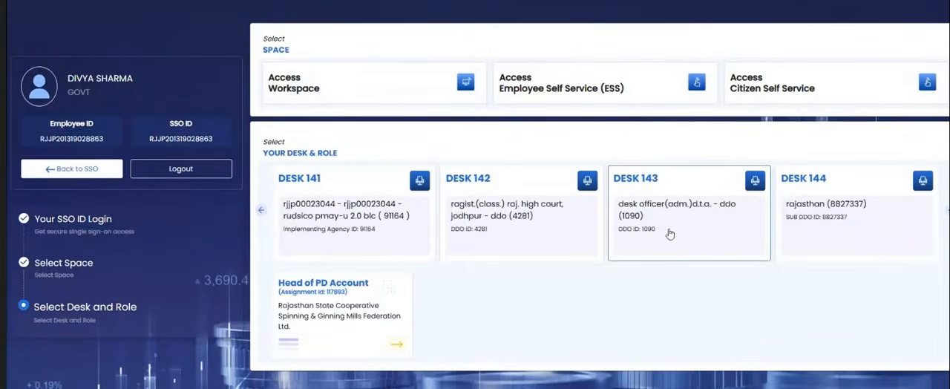
{"action": "left_click", "coordinate": [669, 233]}
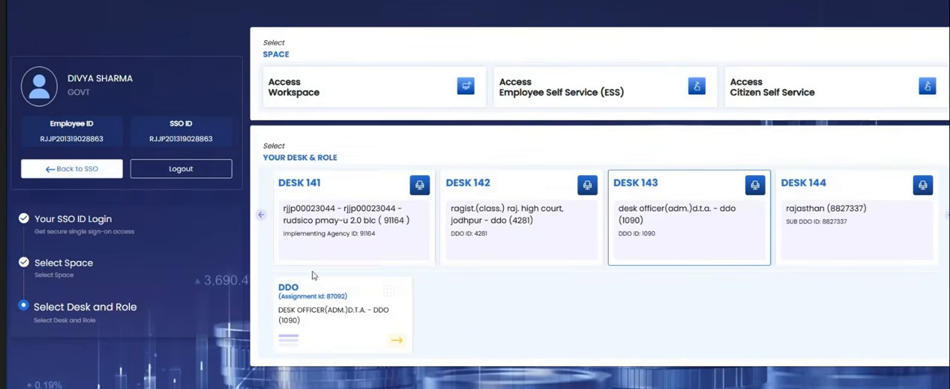
{"action": "left_click", "coordinate": [327, 307]}
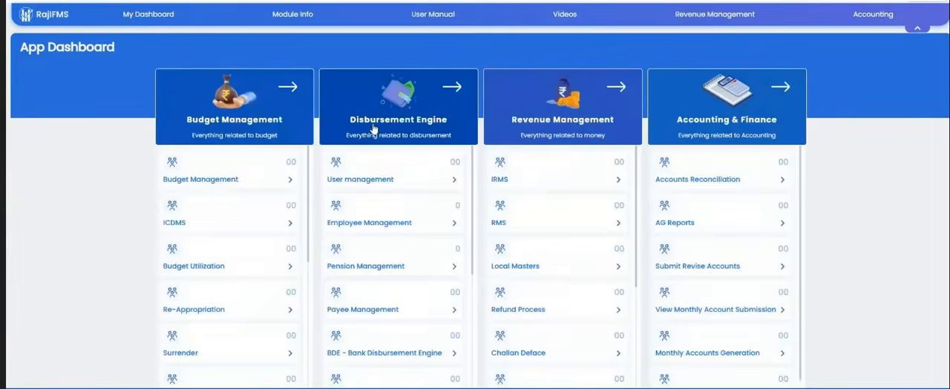
Step: Open Staff (Employee) Authority Declaration in User management and start a new assignment not in the list
{"action": "left_click", "coordinate": [366, 180]}
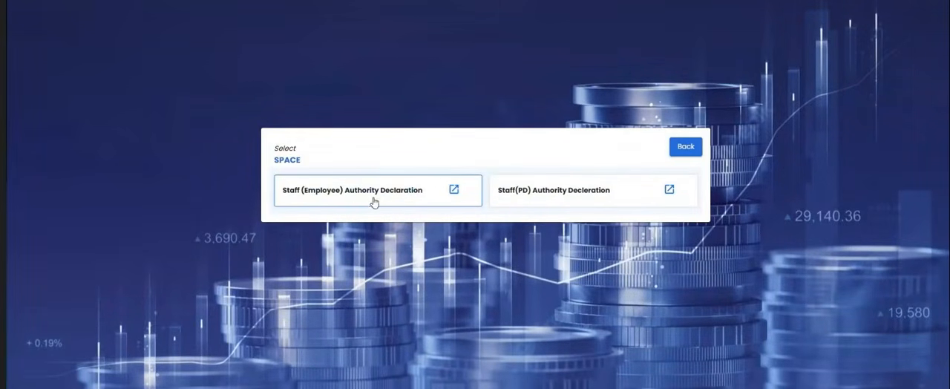
{"action": "left_click", "coordinate": [311, 195]}
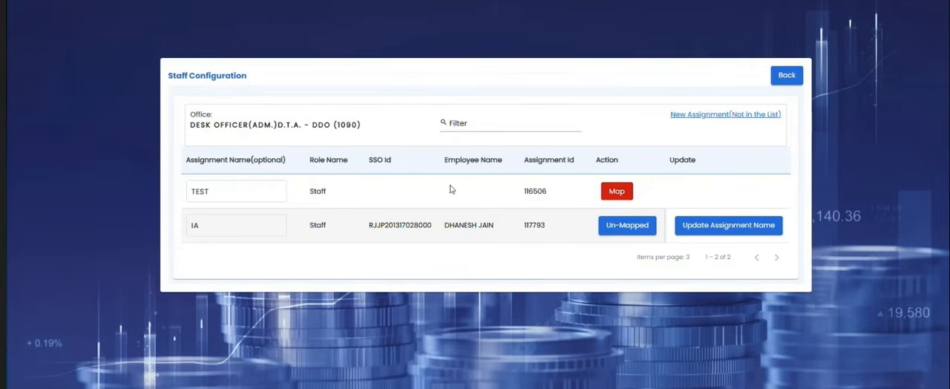
{"action": "left_click", "coordinate": [704, 117]}
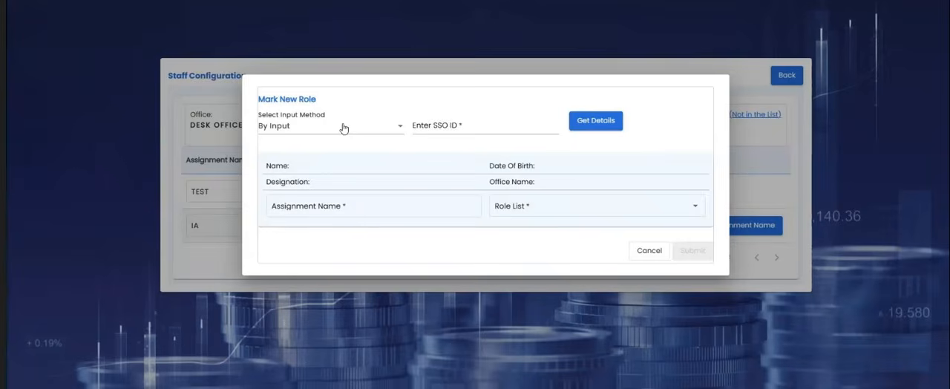
Step: Set the input method to By Office User List, choose a junior assistant from the office users, and load the employee's details
{"action": "left_click", "coordinate": [426, 125]}
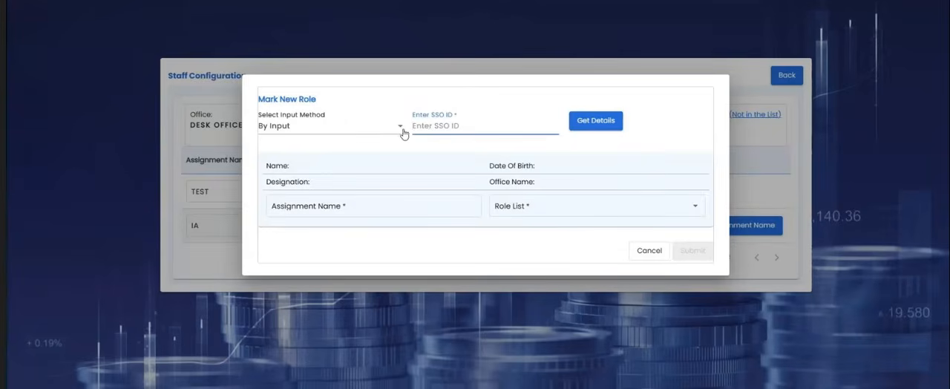
{"action": "left_click", "coordinate": [349, 132]}
{"action": "left_click", "coordinate": [367, 122]}
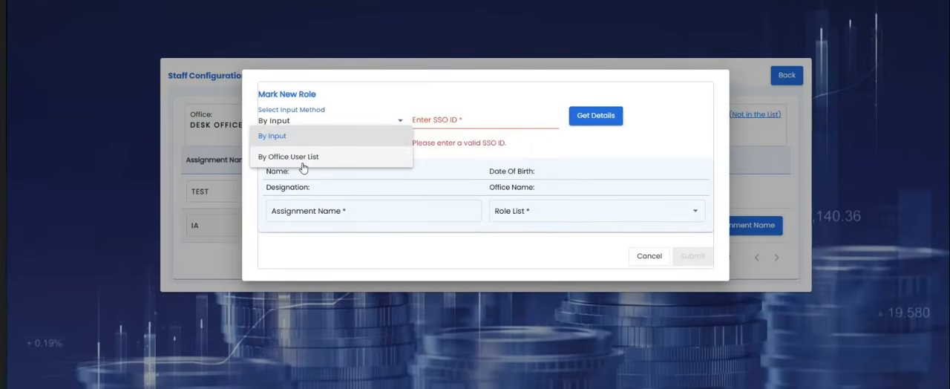
{"action": "left_click", "coordinate": [303, 168]}
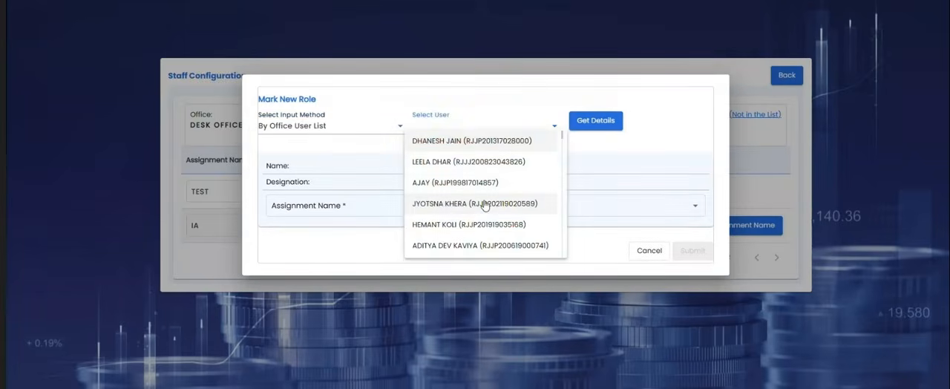
{"action": "scroll", "coordinate": [485, 202], "scroll_direction": "down", "scroll_amount": 5}
{"action": "scroll", "coordinate": [483, 203], "scroll_direction": "down", "scroll_amount": 6}
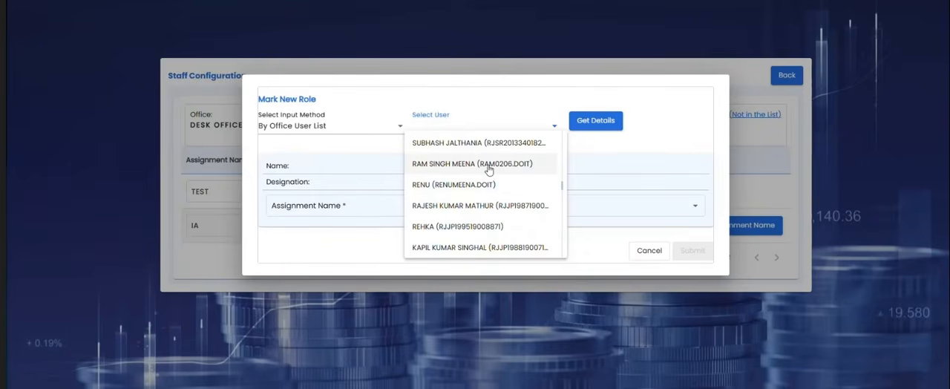
{"action": "scroll", "coordinate": [488, 171], "scroll_direction": "down", "scroll_amount": 10}
{"action": "scroll", "coordinate": [426, 203], "scroll_direction": "down", "scroll_amount": 5}
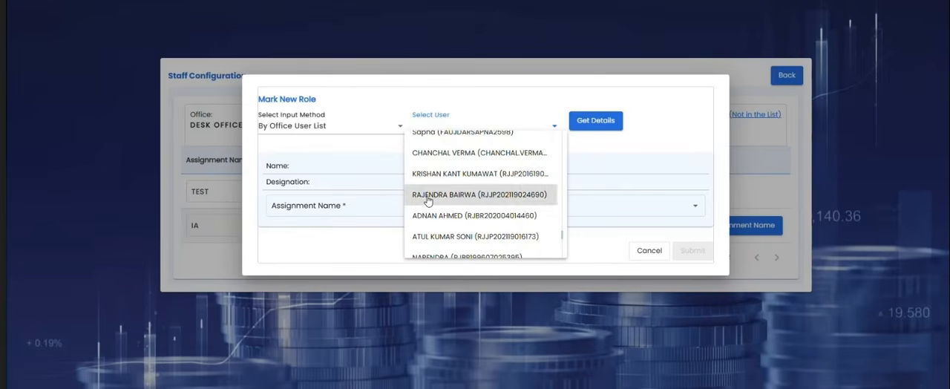
{"action": "left_click", "coordinate": [428, 199]}
{"action": "left_click", "coordinate": [598, 122]}
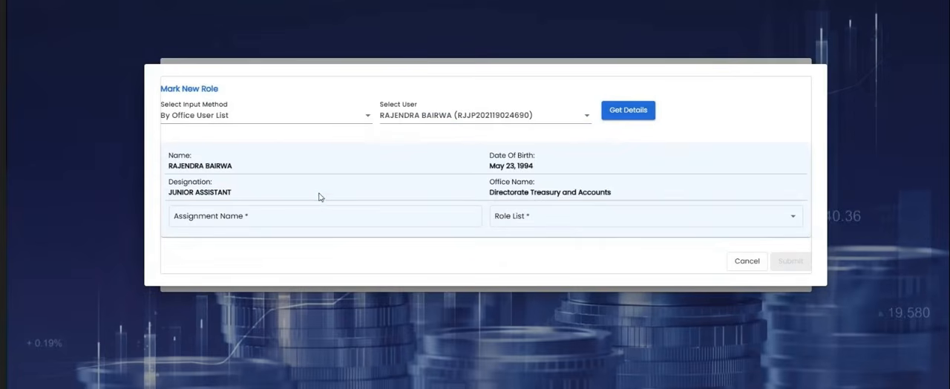
Step: Try to submit the new role with assignment name gdfgf and role Staff (81), and cancel the form
{"action": "left_click", "coordinate": [306, 214]}
{"action": "type", "text": "gdfgf"}
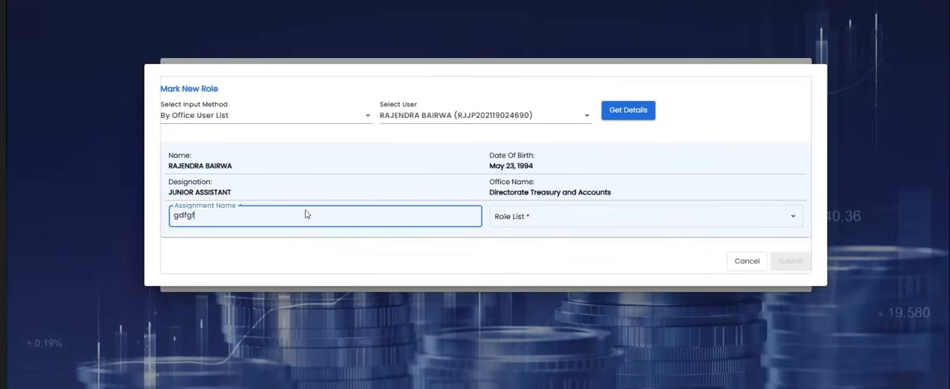
{"action": "left_click", "coordinate": [538, 217]}
{"action": "left_click", "coordinate": [524, 233]}
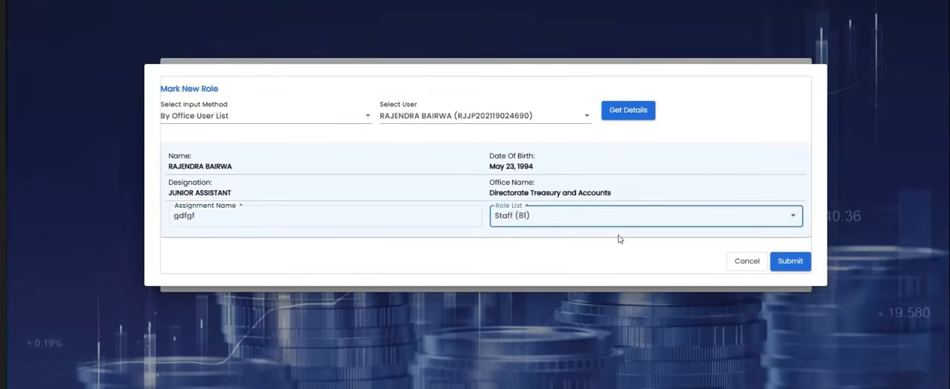
{"action": "left_click", "coordinate": [798, 260]}
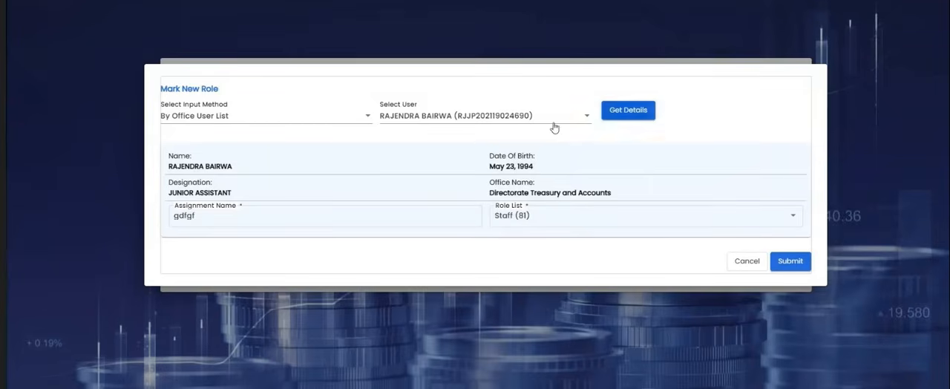
{"action": "left_click", "coordinate": [739, 264]}
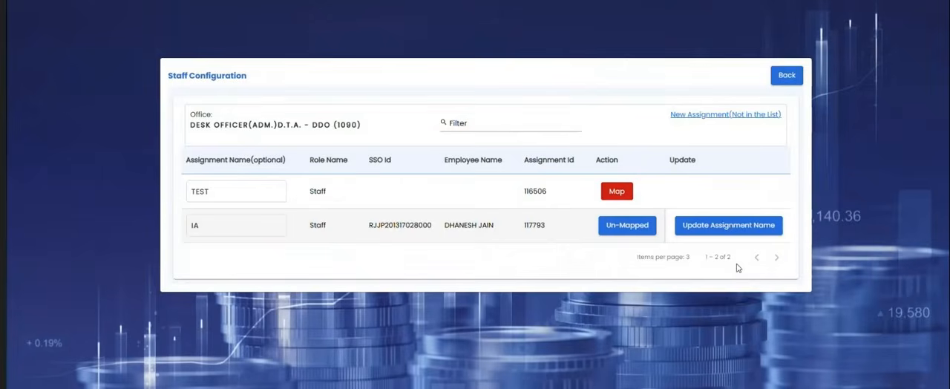
Step: Return to the app dashboard and open Manage Assignment under Workflow Management in the Disbursement Engine's Core DE module
{"action": "left_click", "coordinate": [788, 83]}
{"action": "left_click", "coordinate": [686, 147]}
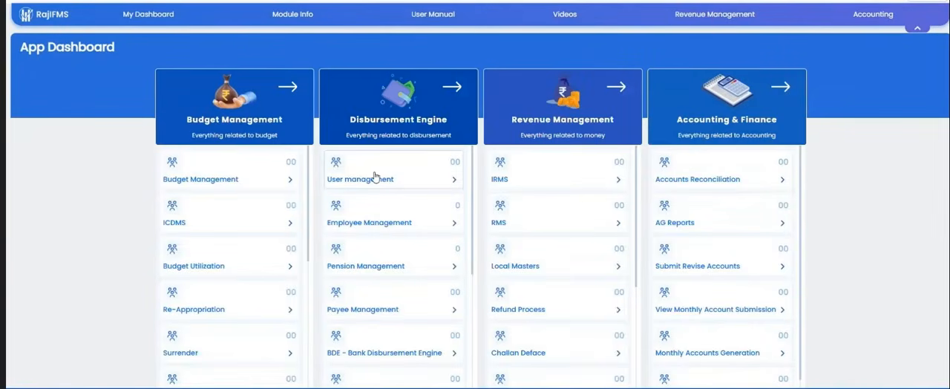
{"action": "left_click", "coordinate": [385, 118]}
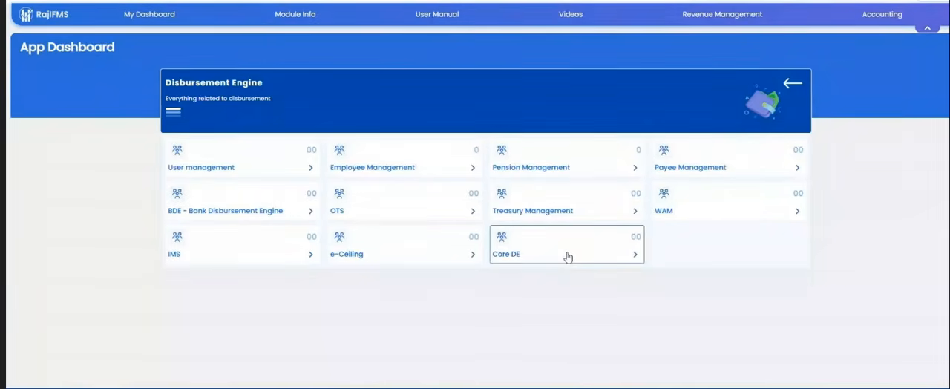
{"action": "left_click", "coordinate": [568, 257]}
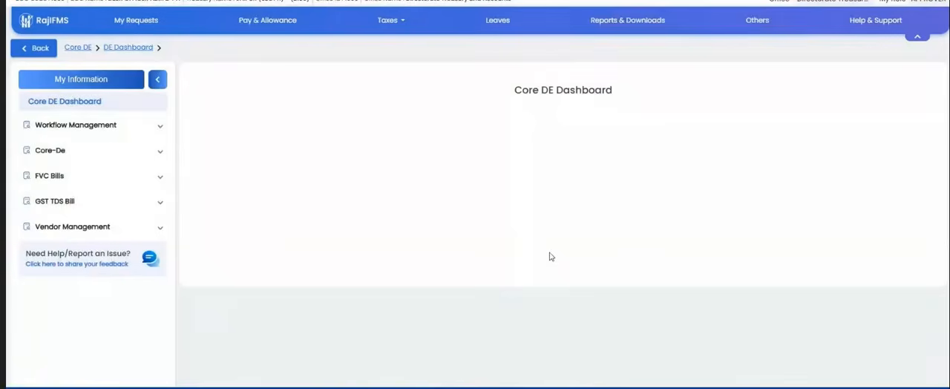
{"action": "left_click", "coordinate": [97, 129]}
{"action": "left_click", "coordinate": [52, 175]}
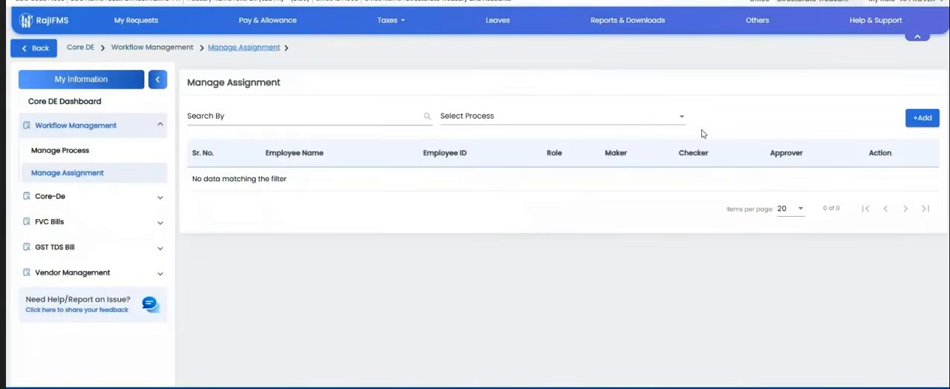
Step: Select FVC Bills as the process whose assignments are listed
{"action": "left_click", "coordinate": [580, 118]}
{"action": "type", "text": "fv"}
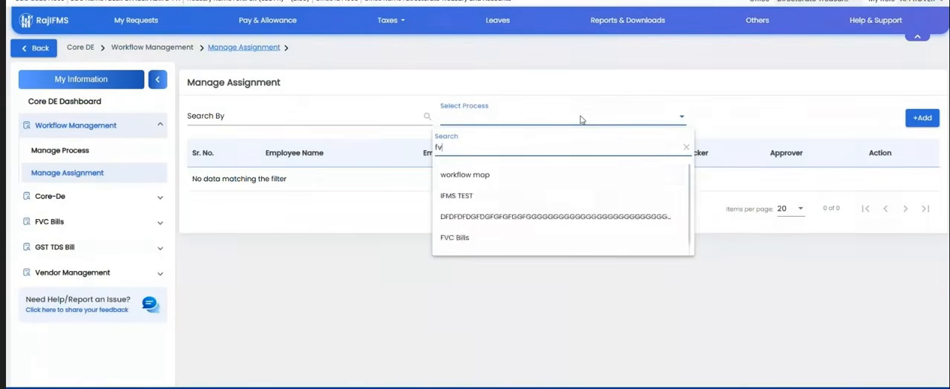
{"action": "left_click", "coordinate": [518, 172]}
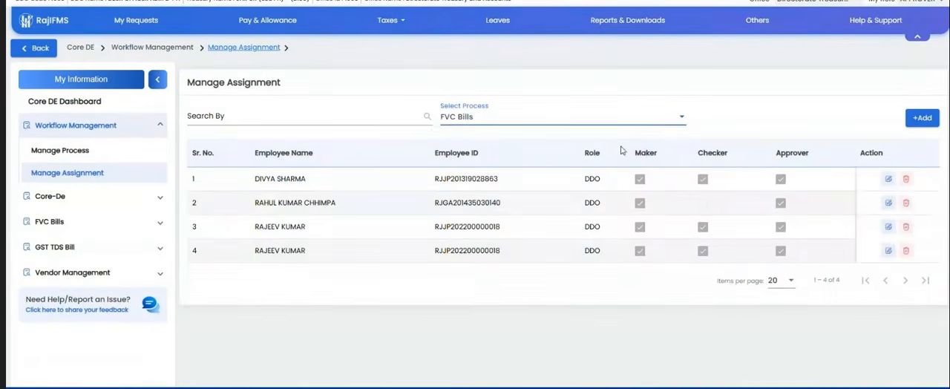
Step: Try giving a listed employee the Maker right in the Add Configuration User form for FVC Bills, and close it without submitting
{"action": "left_click", "coordinate": [920, 118]}
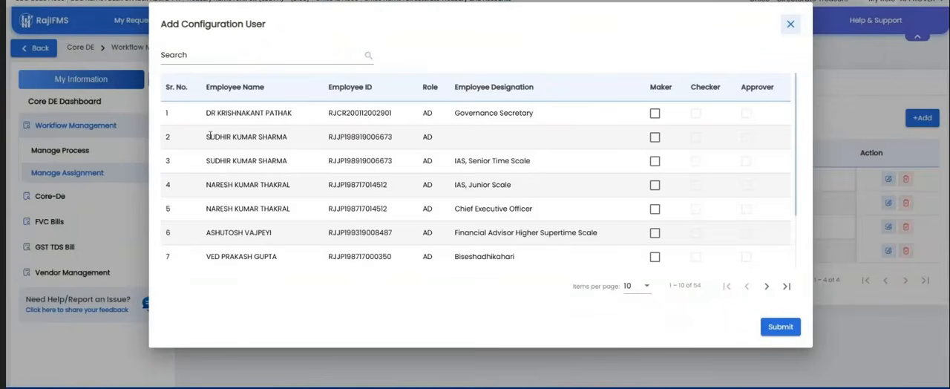
{"action": "left_click_drag", "start_coordinate": [210, 136], "coordinate": [377, 138]}
{"action": "left_click", "coordinate": [654, 138]}
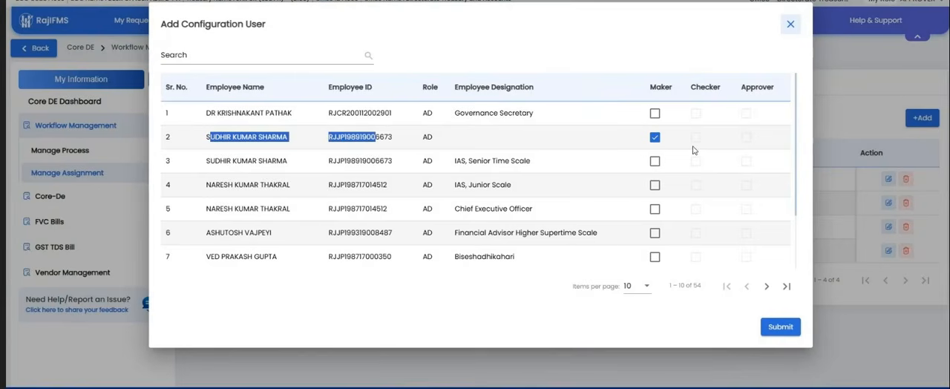
{"action": "left_click", "coordinate": [655, 138]}
{"action": "left_click", "coordinate": [267, 387]}
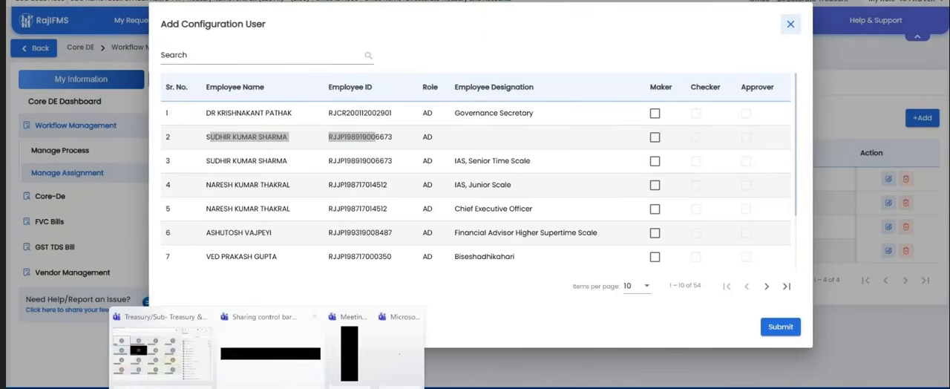
{"action": "left_click", "coordinate": [159, 345]}
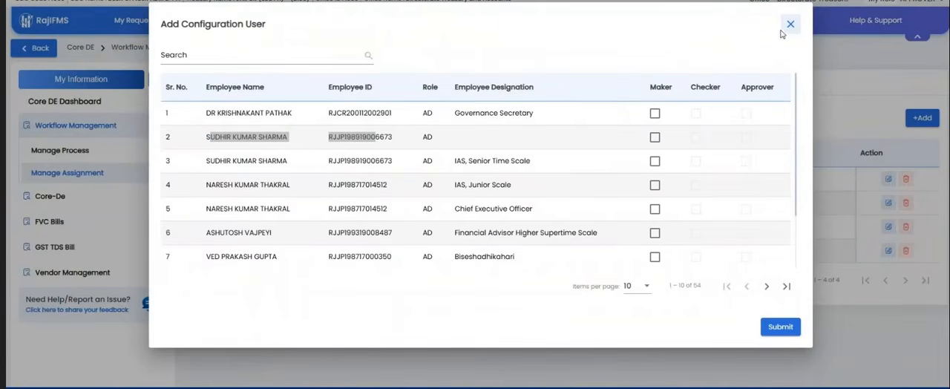
{"action": "left_click", "coordinate": [641, 56]}
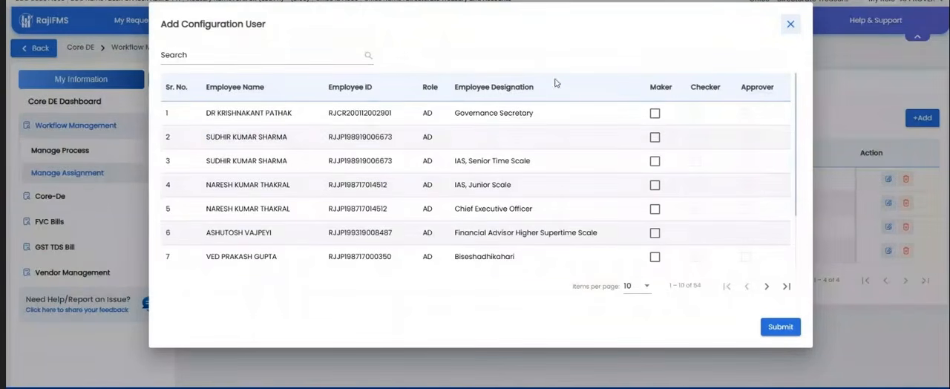
{"action": "left_click", "coordinate": [654, 114]}
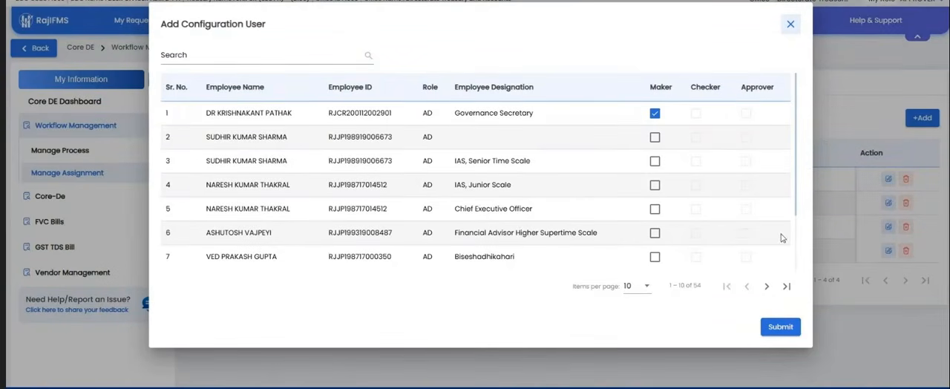
{"action": "left_click", "coordinate": [791, 25]}
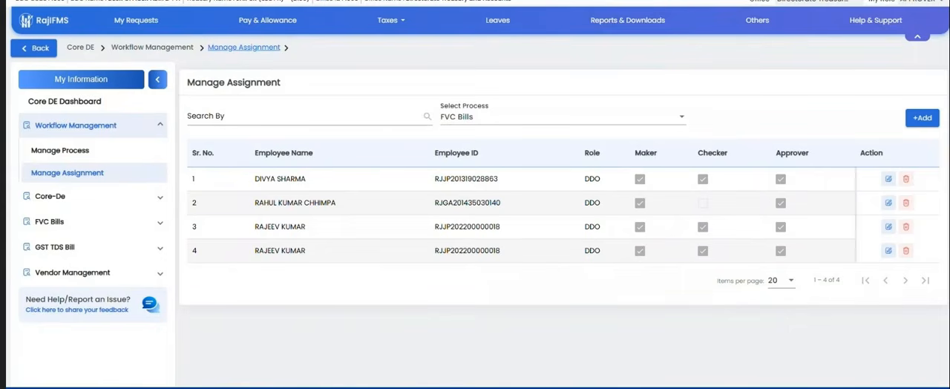
Step: Switch to the Teams meeting and check the sound output and microphone settings
{"action": "mouse_move", "coordinate": [221, 379]}
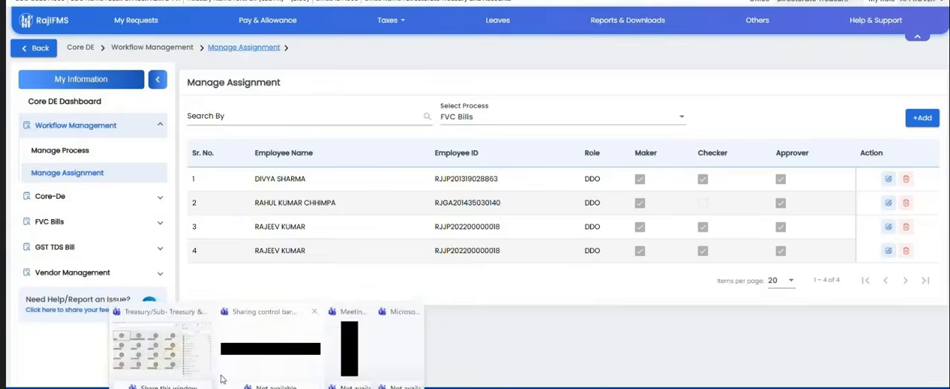
{"action": "left_click", "coordinate": [170, 357]}
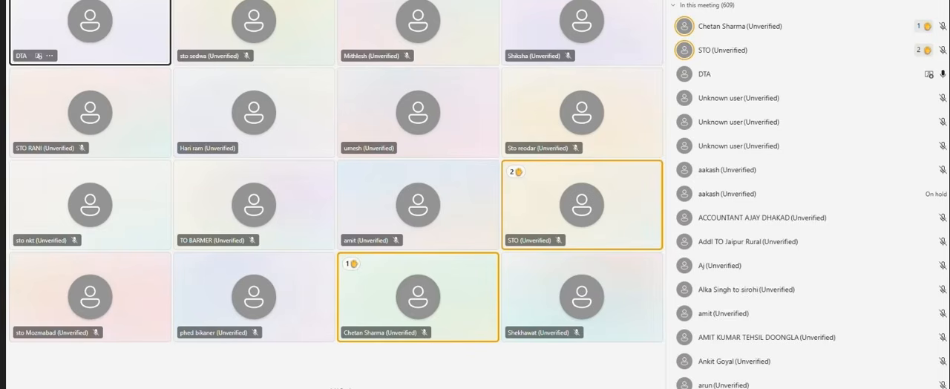
{"action": "key", "text": "super+a"}
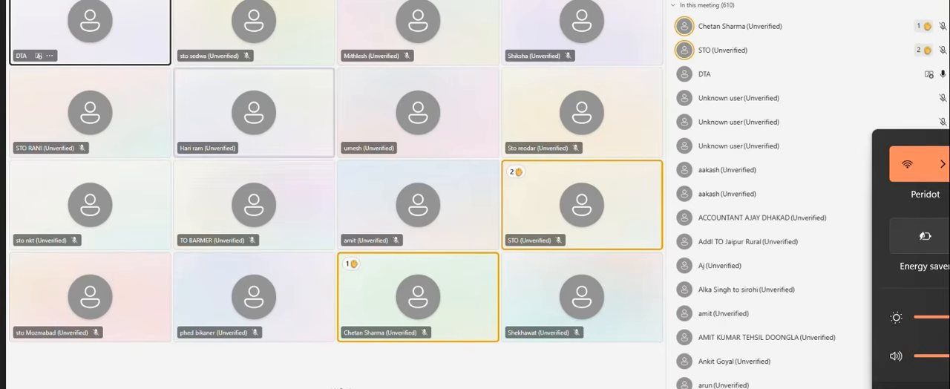
{"action": "key", "text": "ctrl+super+v"}
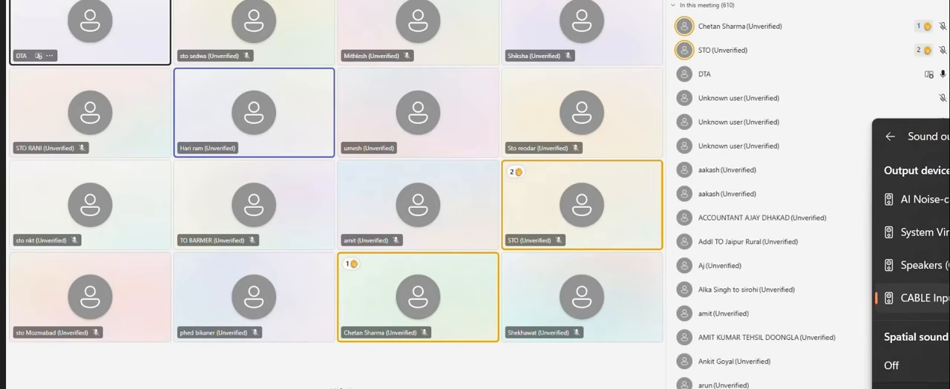
{"action": "key", "text": "Escape"}
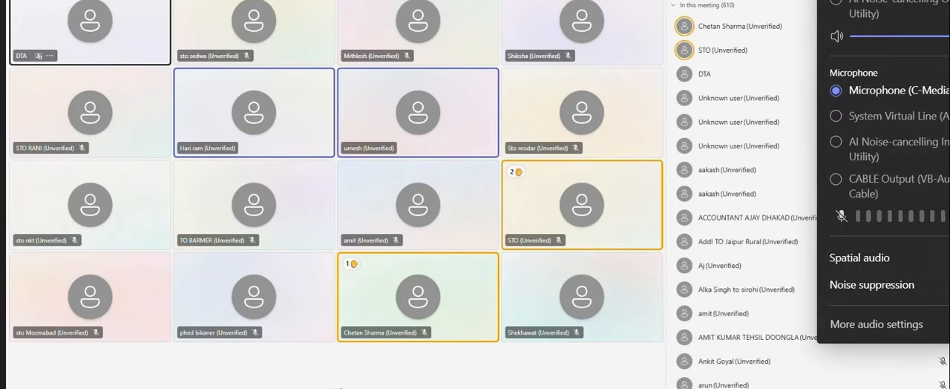
{"action": "key", "text": "Escape"}
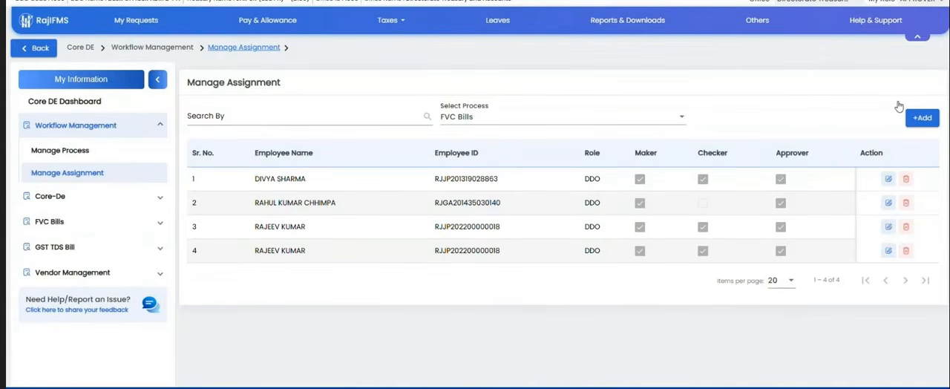
Step: Open Bill Status under FVC Bills and search bills date-wise with the From Date set to 1/1/2026
{"action": "double_click", "coordinate": [280, 181]}
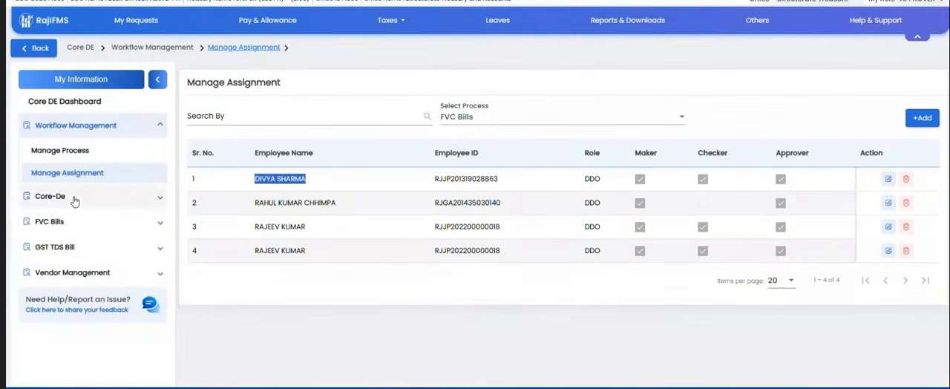
{"action": "left_click", "coordinate": [68, 229]}
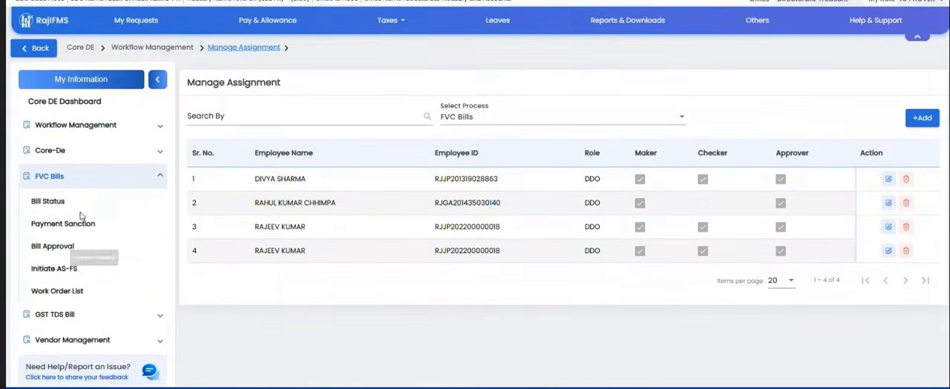
{"action": "scroll", "coordinate": [85, 254], "scroll_direction": "down", "scroll_amount": 2}
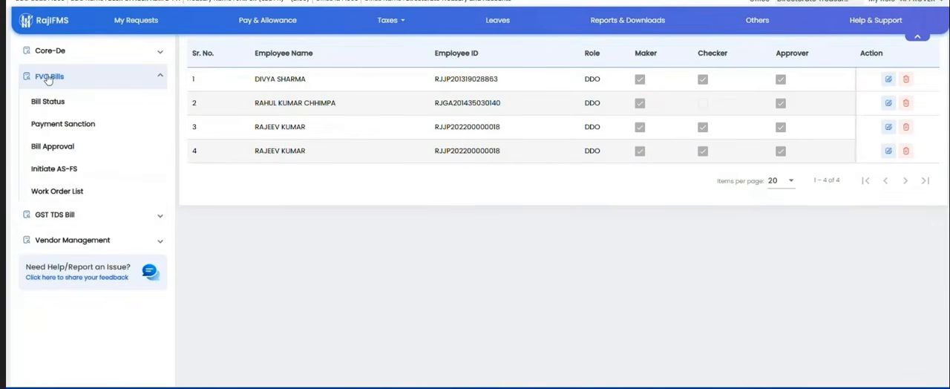
{"action": "left_click", "coordinate": [46, 104]}
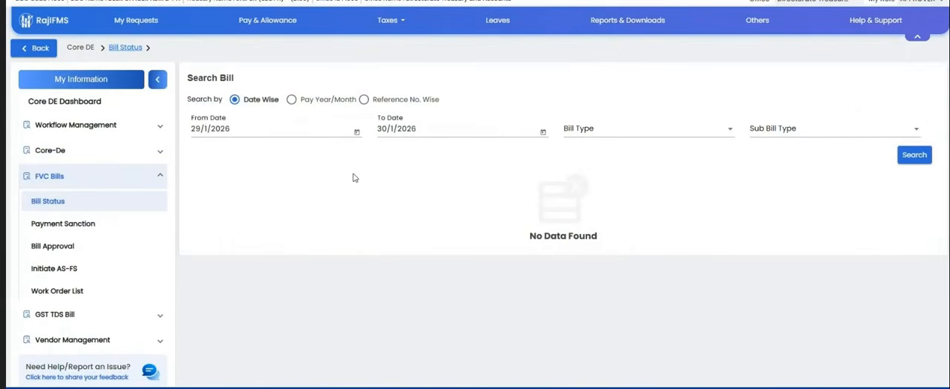
{"action": "left_click", "coordinate": [356, 133]}
{"action": "left_click", "coordinate": [264, 203]}
{"action": "left_click", "coordinate": [917, 159]}
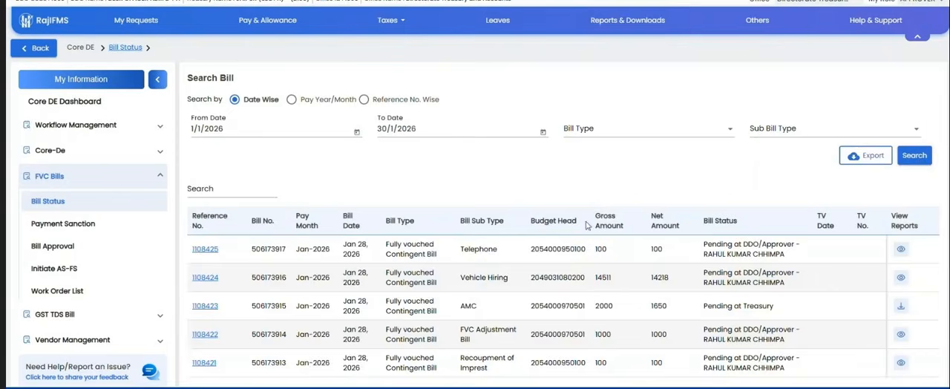
Step: Examine the first listed bill's type, sub type, budget head, gross and net amounts, and bill status
{"action": "scroll", "coordinate": [538, 242], "scroll_direction": "down", "scroll_amount": 3}
{"action": "scroll", "coordinate": [538, 242], "scroll_direction": "up", "scroll_amount": 3}
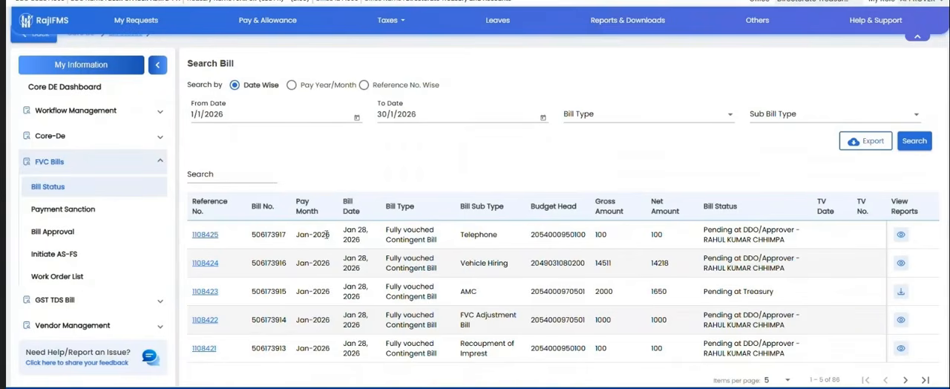
{"action": "double_click", "coordinate": [445, 231]}
{"action": "double_click", "coordinate": [473, 235]}
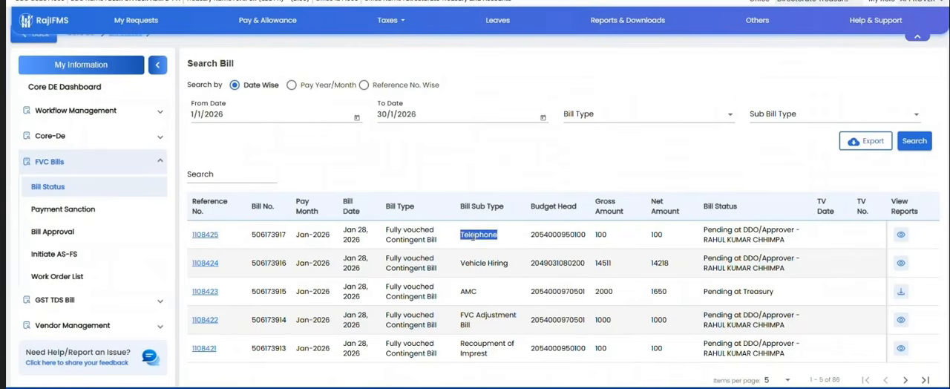
{"action": "double_click", "coordinate": [549, 234]}
{"action": "double_click", "coordinate": [600, 234]}
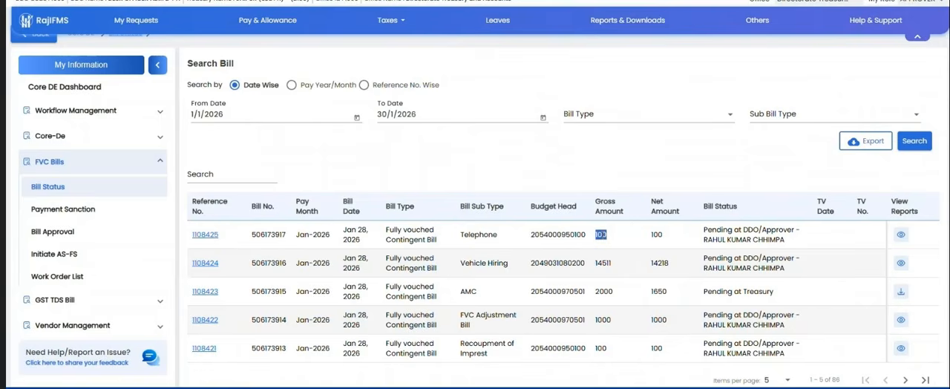
{"action": "double_click", "coordinate": [657, 234]}
{"action": "left_click_drag", "start_coordinate": [704, 230], "coordinate": [777, 243]}
{"action": "triple_click", "coordinate": [800, 248]}
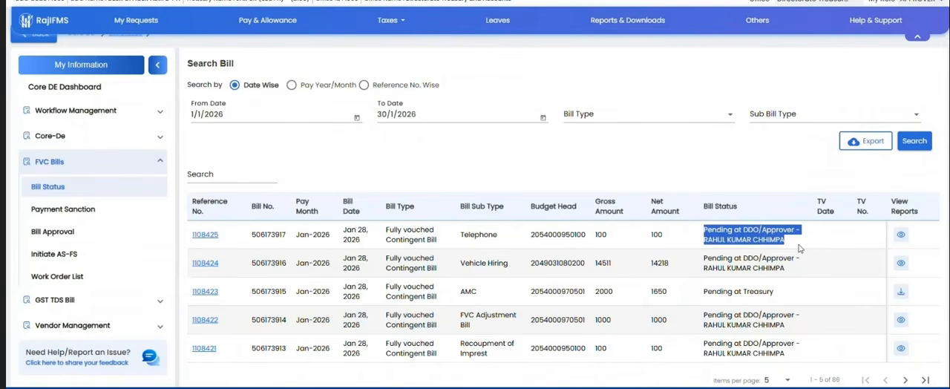
Step: View the first listed bill's Bill Outer PDF, and look at its status details before returning to the bill search
{"action": "left_click", "coordinate": [901, 235]}
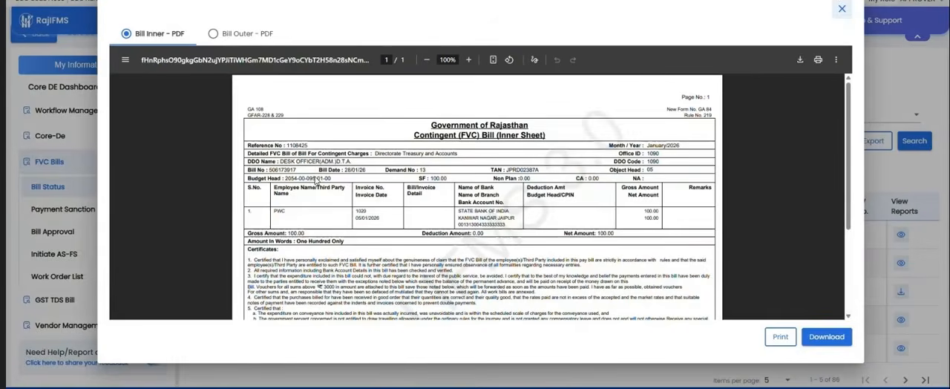
{"action": "left_click", "coordinate": [240, 34]}
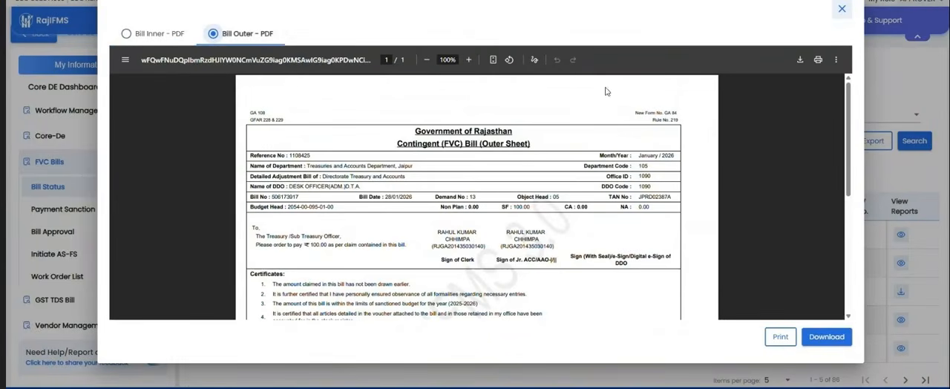
{"action": "left_click", "coordinate": [841, 11]}
{"action": "left_click", "coordinate": [208, 238]}
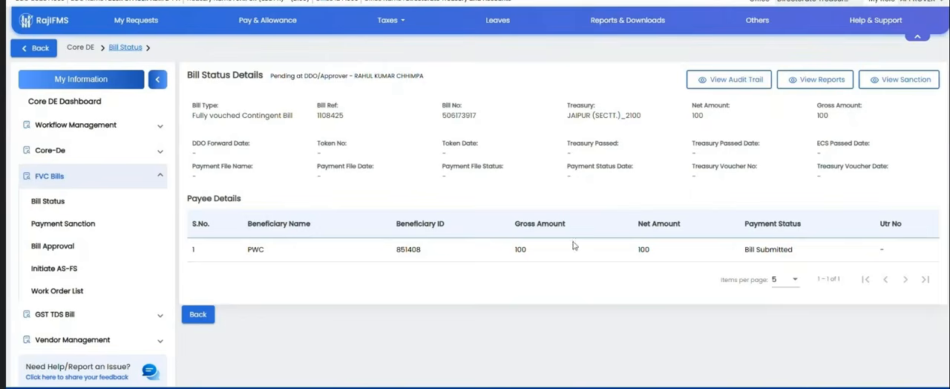
{"action": "left_click", "coordinate": [198, 314]}
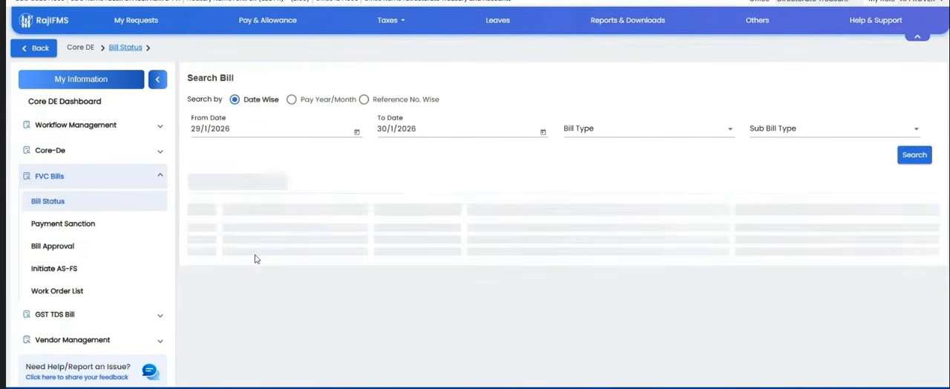
Step: Search the bills again from 1/1/2026 and open the status details of the first Telephone bill
{"action": "left_click", "coordinate": [356, 134]}
{"action": "left_click", "coordinate": [265, 203]}
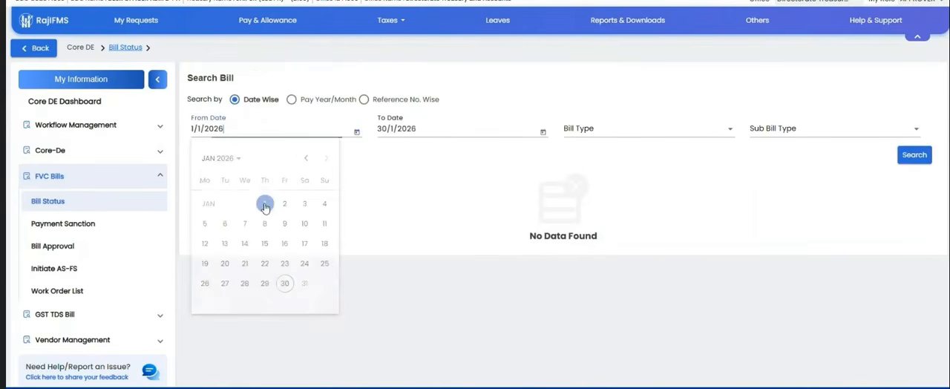
{"action": "left_click", "coordinate": [912, 156]}
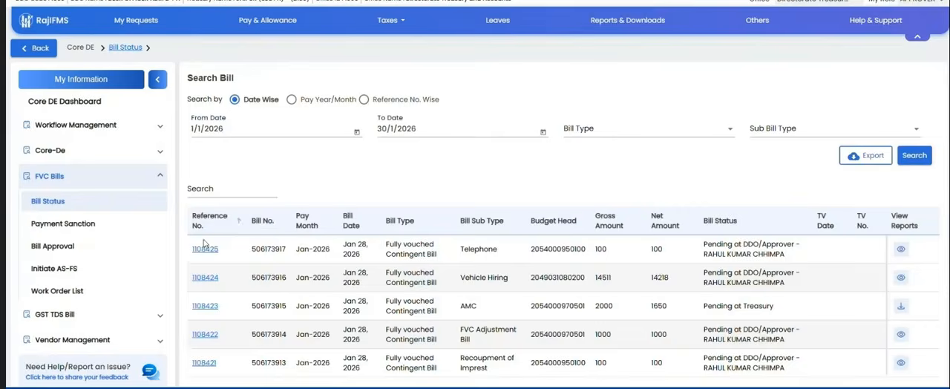
{"action": "left_click", "coordinate": [207, 251]}
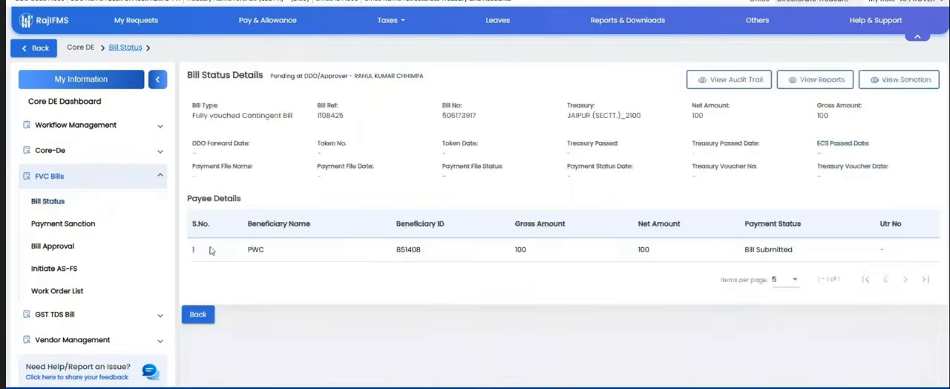
Step: Read through the bill's Bill Inner PDF report and close it
{"action": "left_click", "coordinate": [821, 82]}
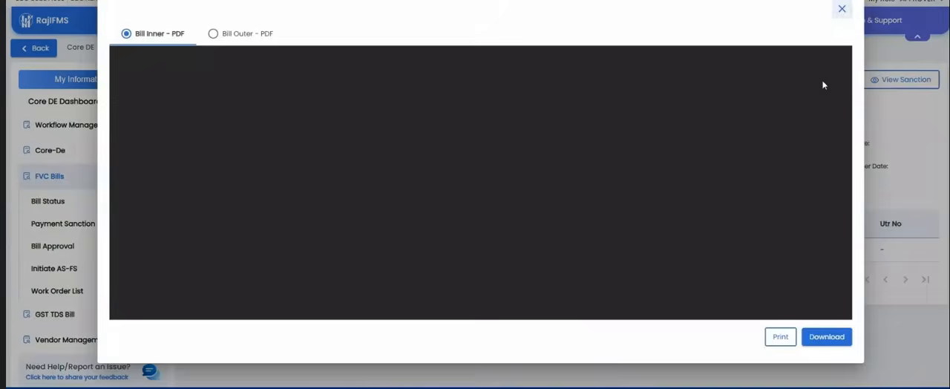
{"action": "scroll", "coordinate": [822, 85], "scroll_direction": "down", "scroll_amount": 5}
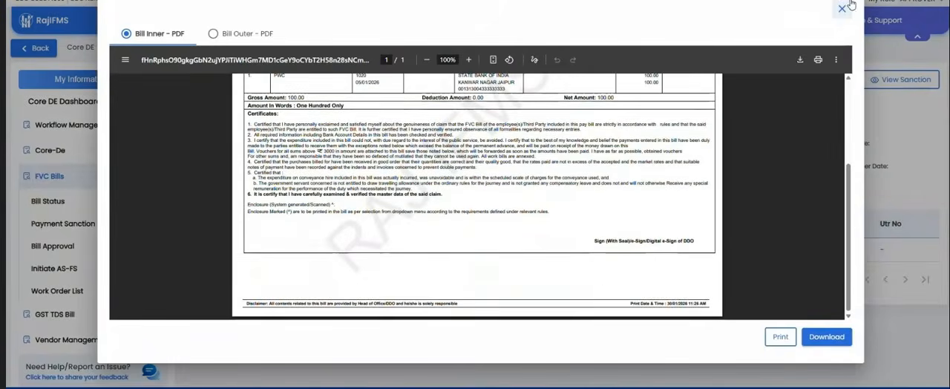
{"action": "left_click", "coordinate": [841, 8]}
Step: View the bill's payment sanction document, and return to the bill search
{"action": "left_click", "coordinate": [882, 80]}
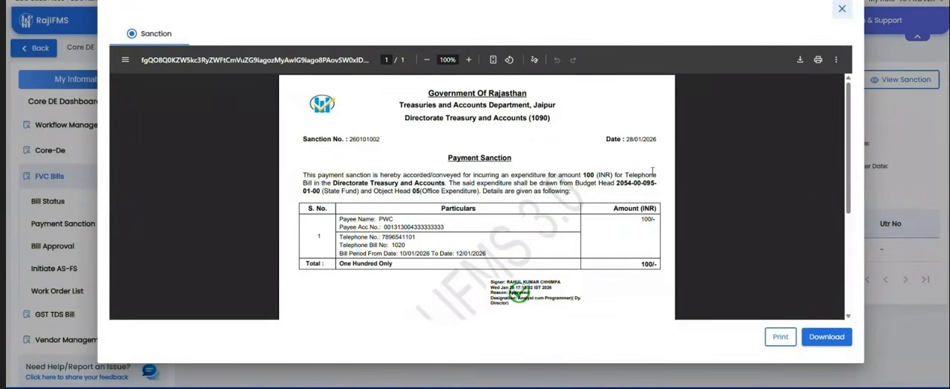
{"action": "scroll", "coordinate": [653, 170], "scroll_direction": "down", "scroll_amount": 1}
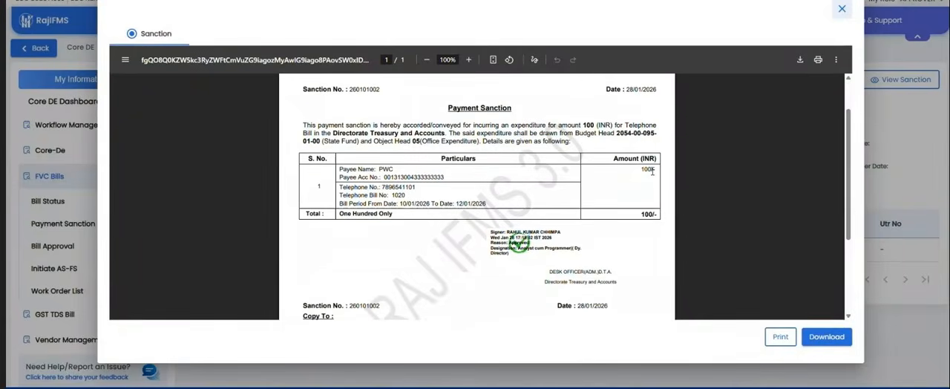
{"action": "scroll", "coordinate": [730, 124], "scroll_direction": "up", "scroll_amount": 1}
{"action": "left_click", "coordinate": [842, 9]}
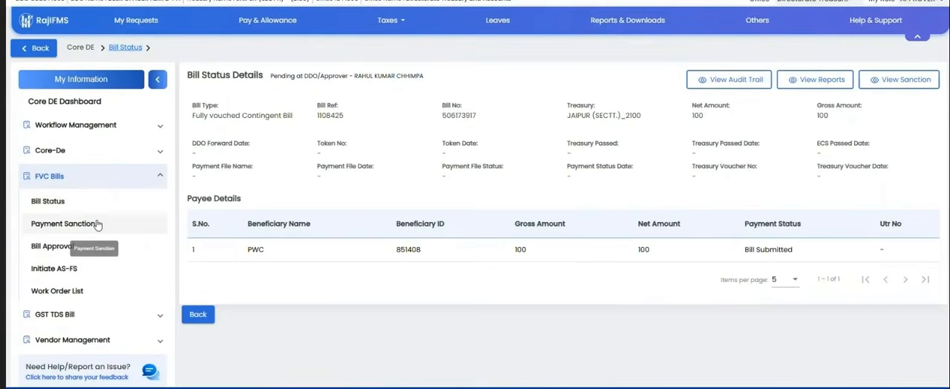
{"action": "scroll", "coordinate": [76, 278], "scroll_direction": "down", "scroll_amount": 1}
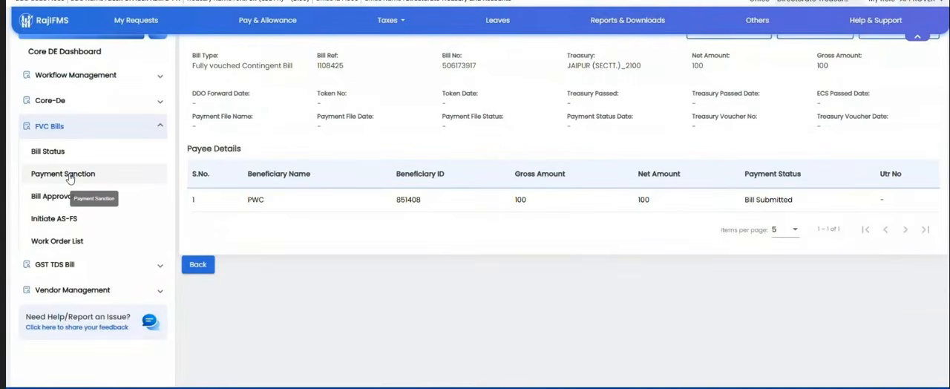
{"action": "left_click", "coordinate": [203, 271]}
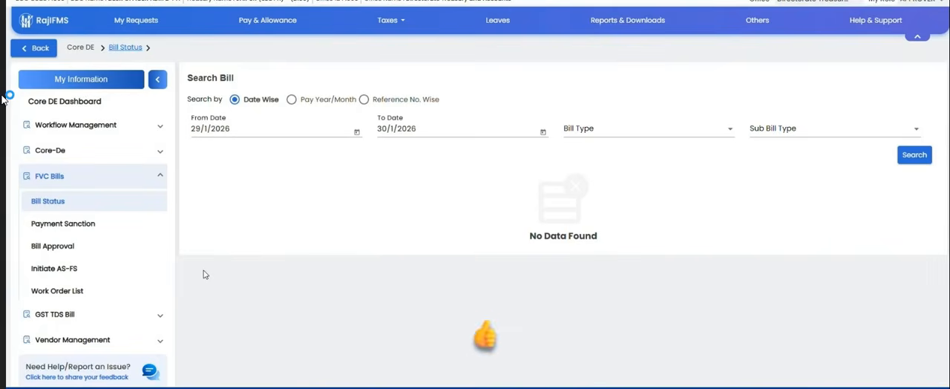
Step: Start an AS-FS request with BFC and search the Vehicles items of the Treasuries and Accounts Department, Jaipur unit
{"action": "left_click", "coordinate": [62, 274]}
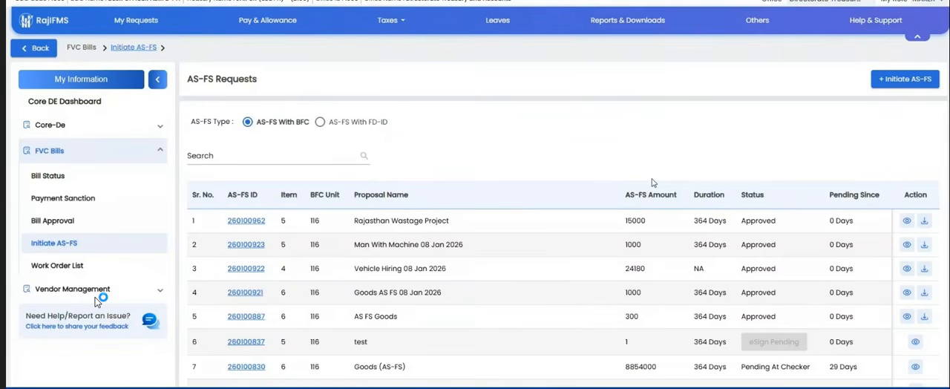
{"action": "left_click", "coordinate": [905, 80]}
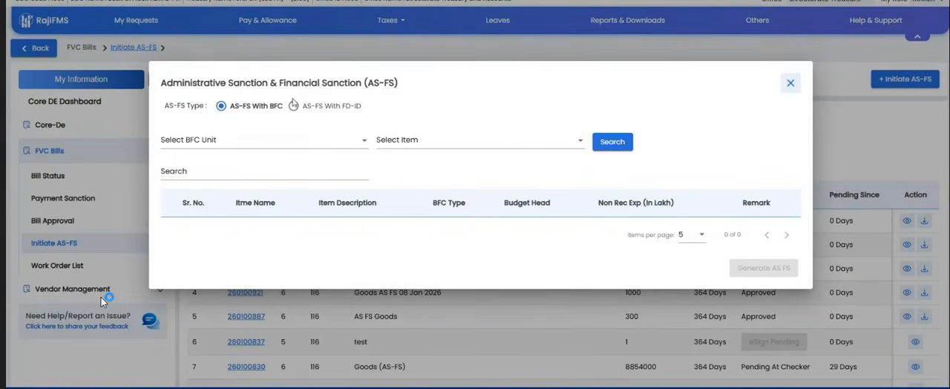
{"action": "left_click", "coordinate": [232, 141]}
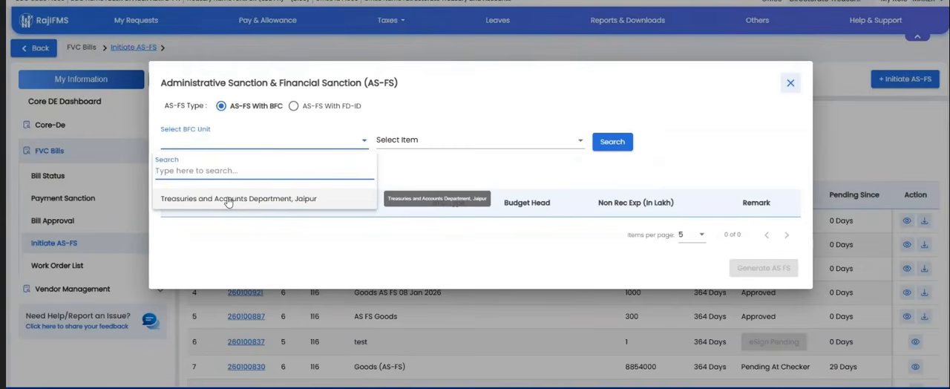
{"action": "left_click", "coordinate": [227, 202]}
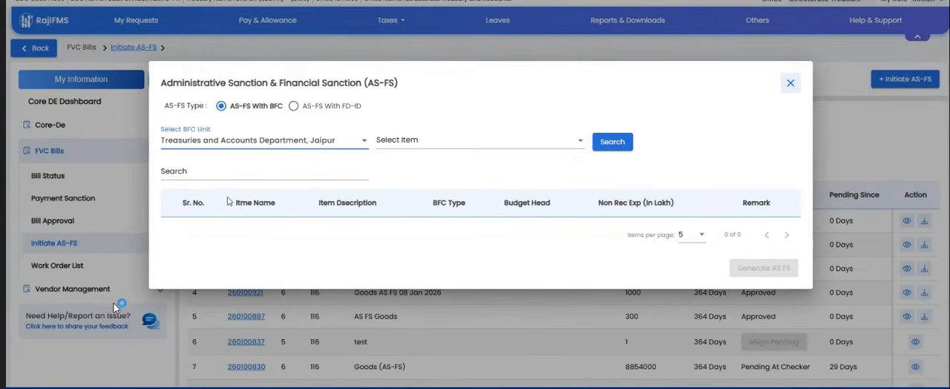
{"action": "left_click", "coordinate": [409, 140]}
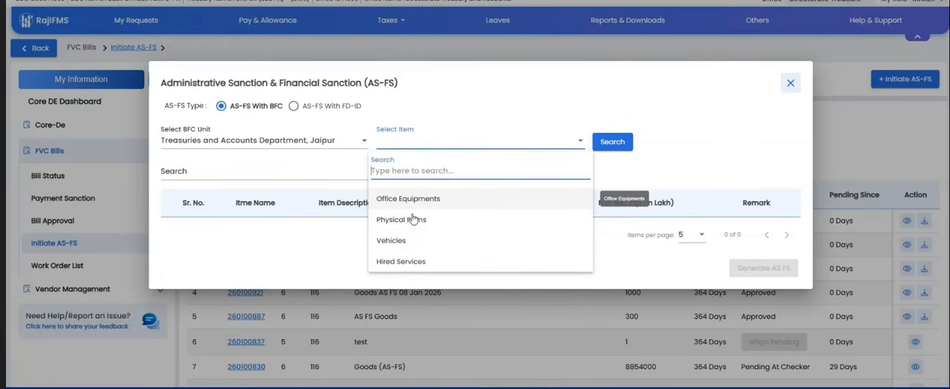
{"action": "left_click", "coordinate": [394, 240]}
{"action": "left_click", "coordinate": [613, 144]}
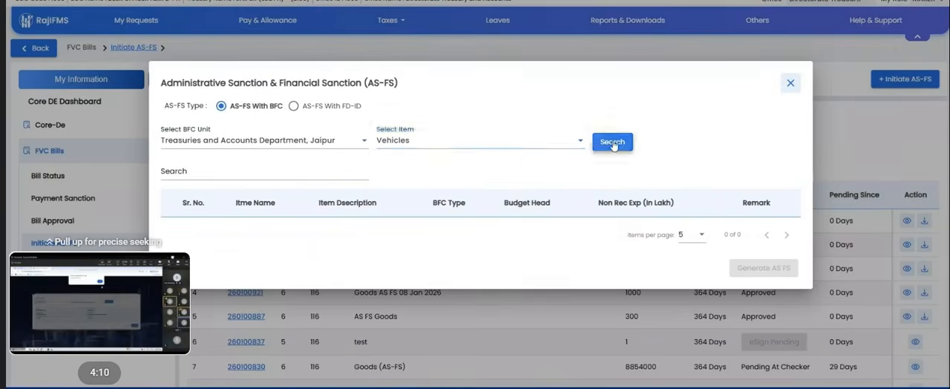
Step: Search the same BFC unit for Office Equipments, Physical Items and Hired Services in turn
{"action": "left_click", "coordinate": [571, 128]}
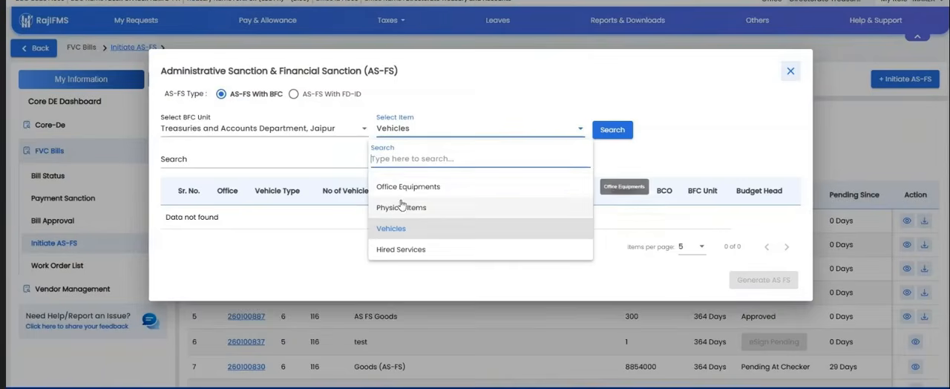
{"action": "left_click", "coordinate": [400, 187]}
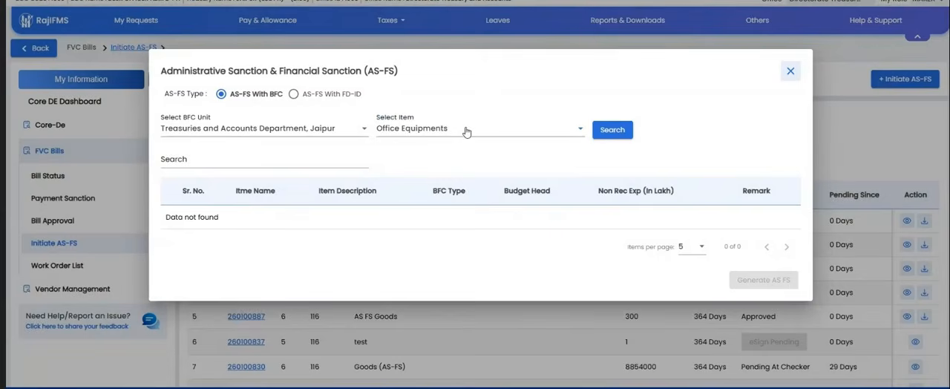
{"action": "left_click", "coordinate": [466, 131]}
{"action": "left_click", "coordinate": [393, 206]}
{"action": "left_click", "coordinate": [606, 137]}
{"action": "left_click", "coordinate": [515, 132]}
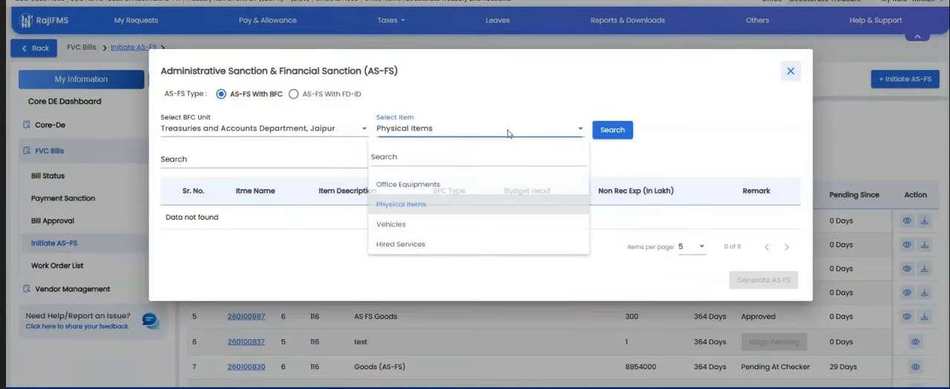
{"action": "left_click", "coordinate": [428, 246]}
{"action": "left_click", "coordinate": [608, 135]}
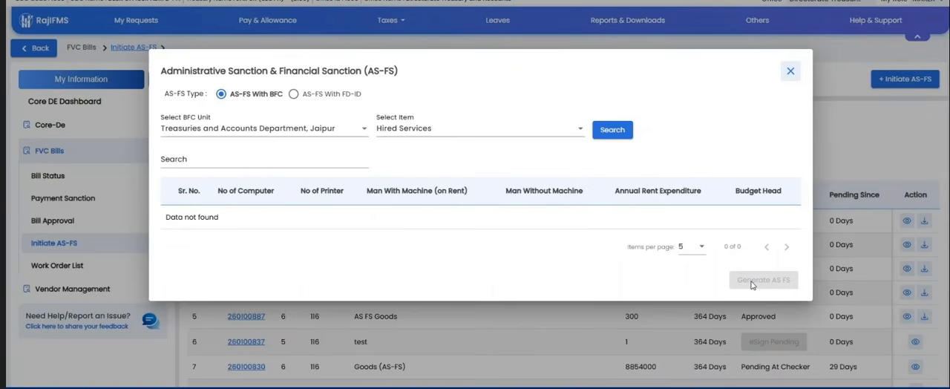
Step: Initiate an AS-FS with FD-ID, entering proposal name gfdgfd, description fgdfg, reason CM Announcement and document number FGFDG
{"action": "left_click", "coordinate": [294, 94]}
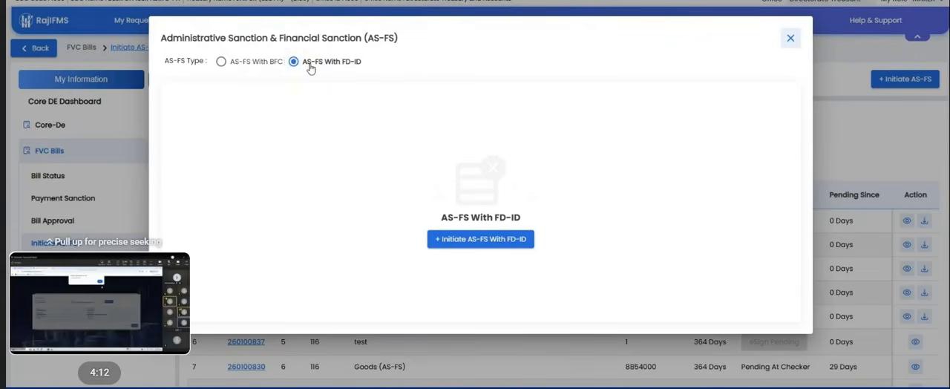
{"action": "left_click", "coordinate": [475, 241]}
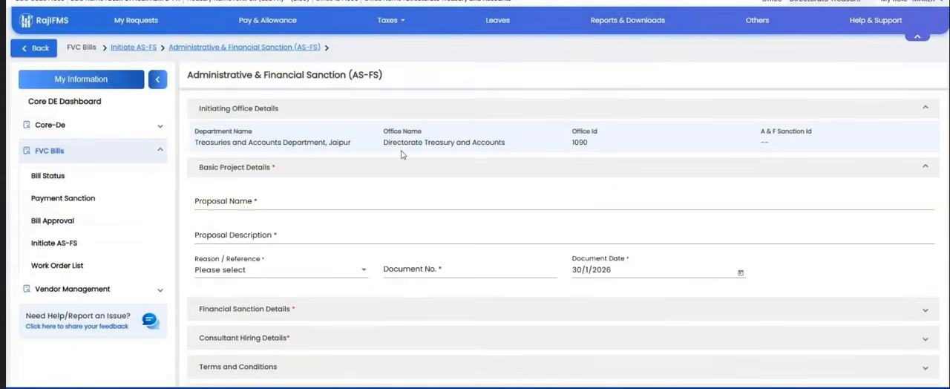
{"action": "scroll", "coordinate": [401, 154], "scroll_direction": "down", "scroll_amount": 1}
{"action": "left_click", "coordinate": [389, 158]}
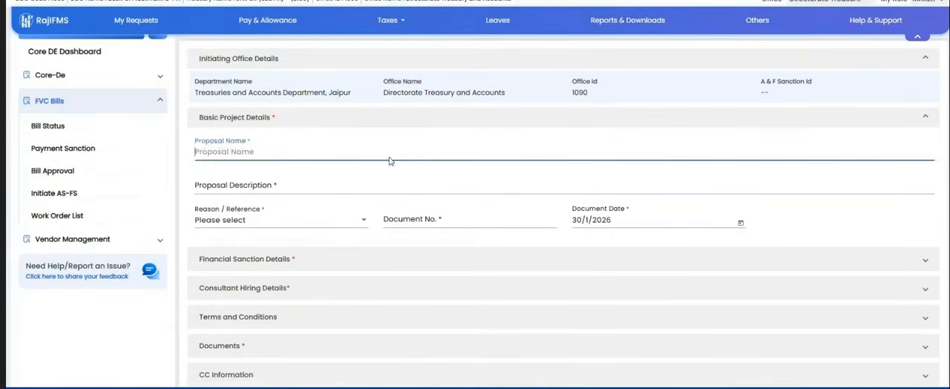
{"action": "type", "text": "gfdgfd"}
{"action": "left_click", "coordinate": [296, 185]}
{"action": "type", "text": "fgdfg"}
{"action": "left_click", "coordinate": [319, 221]}
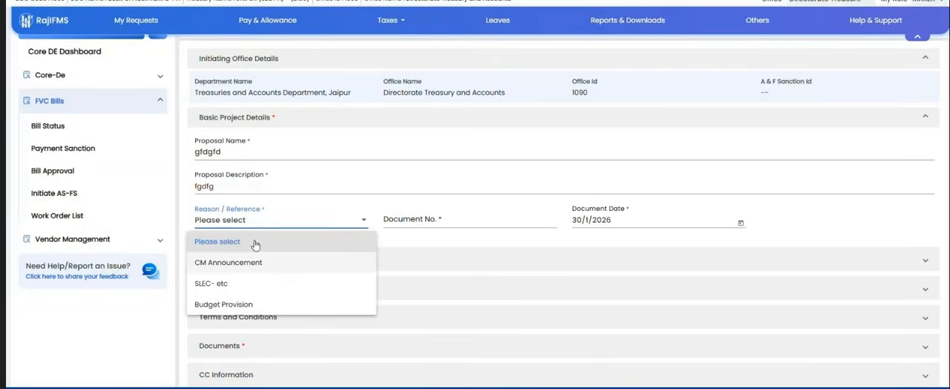
{"action": "left_click", "coordinate": [231, 262]}
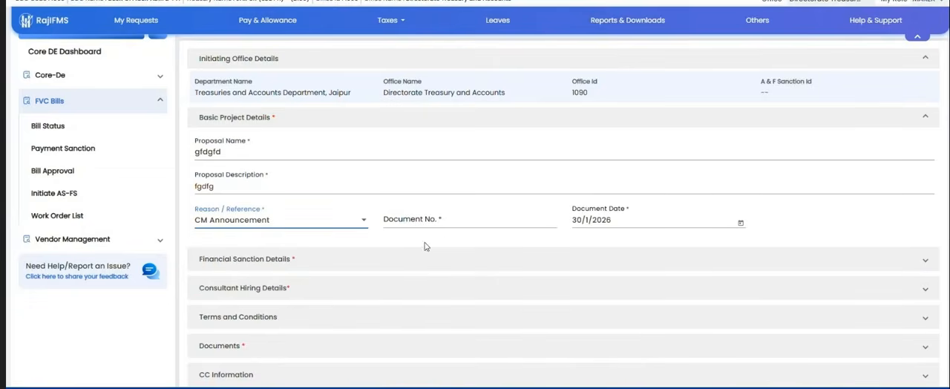
{"action": "left_click", "coordinate": [454, 219]}
{"action": "type", "text": "FGFDG"}
Step: Set the project start financial year to 2025-2026 in the financial sanction details
{"action": "scroll", "coordinate": [578, 240], "scroll_direction": "down", "scroll_amount": 2}
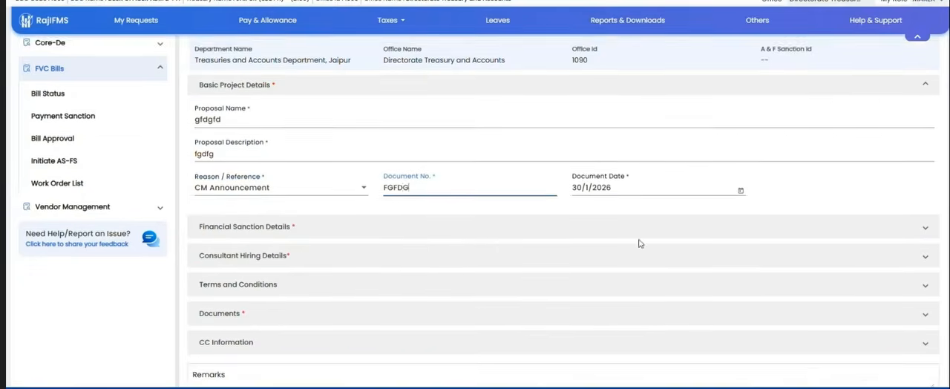
{"action": "left_click", "coordinate": [395, 186]}
{"action": "left_click", "coordinate": [248, 218]}
{"action": "left_click", "coordinate": [458, 222]}
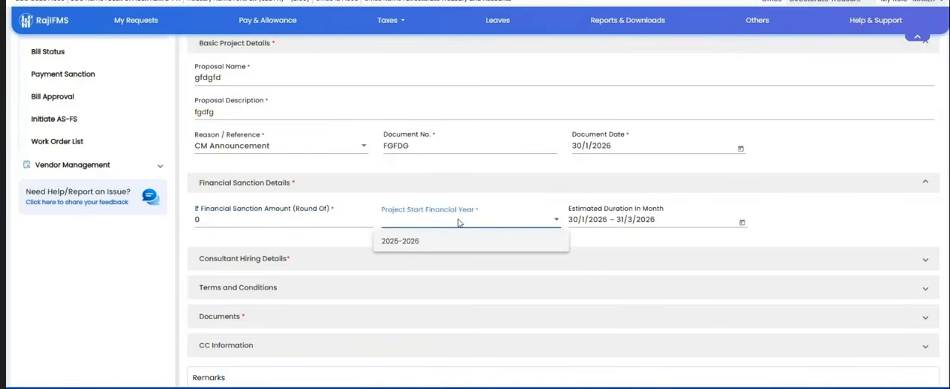
{"action": "left_click", "coordinate": [445, 240]}
{"action": "scroll", "coordinate": [621, 216], "scroll_direction": "down", "scroll_amount": 1}
Step: In the consultant hiring details, choose office SUB TREASURY OFFICER, JAYAL (2688) and the period from 22/1/2026 to 14/1/2026
{"action": "left_click", "coordinate": [547, 214]}
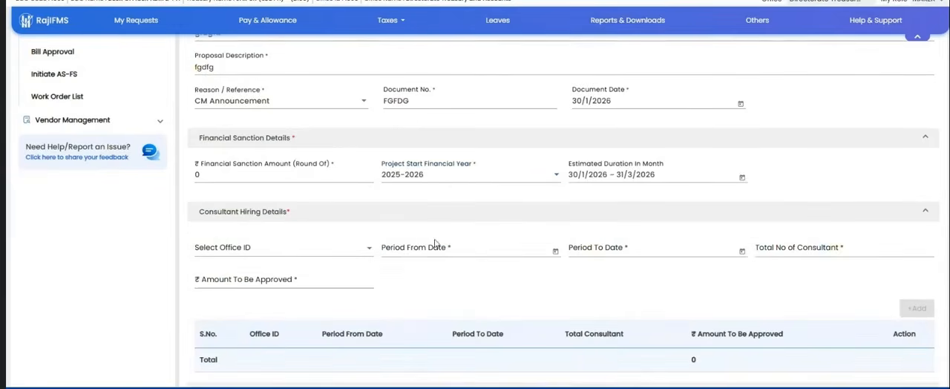
{"action": "left_click", "coordinate": [288, 249]}
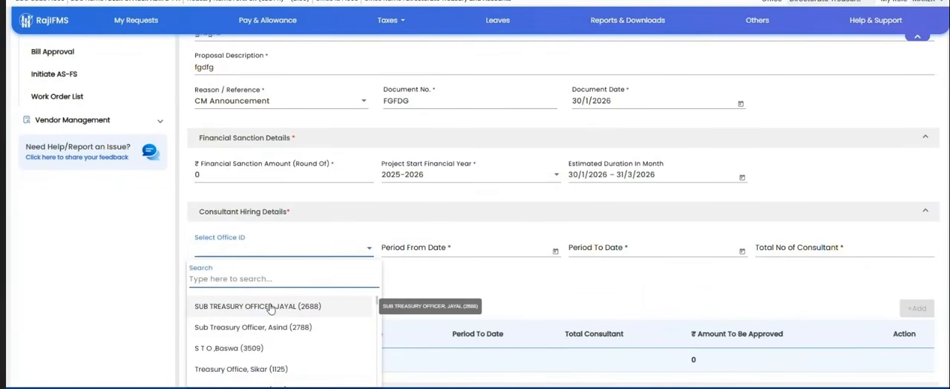
{"action": "left_click", "coordinate": [266, 387]}
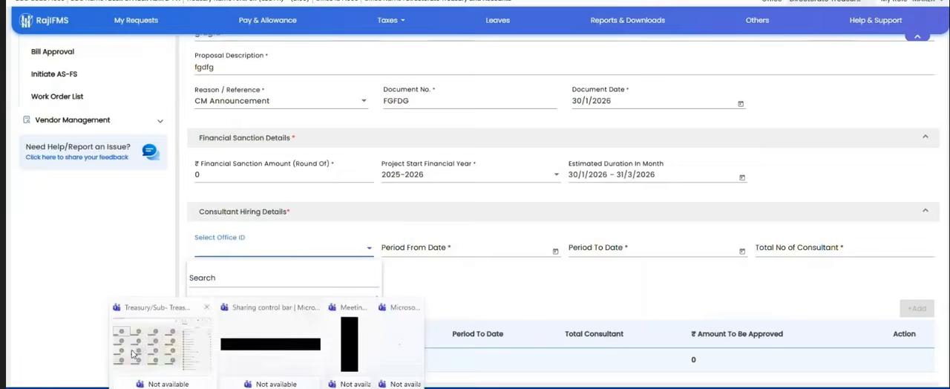
{"action": "left_click", "coordinate": [132, 354]}
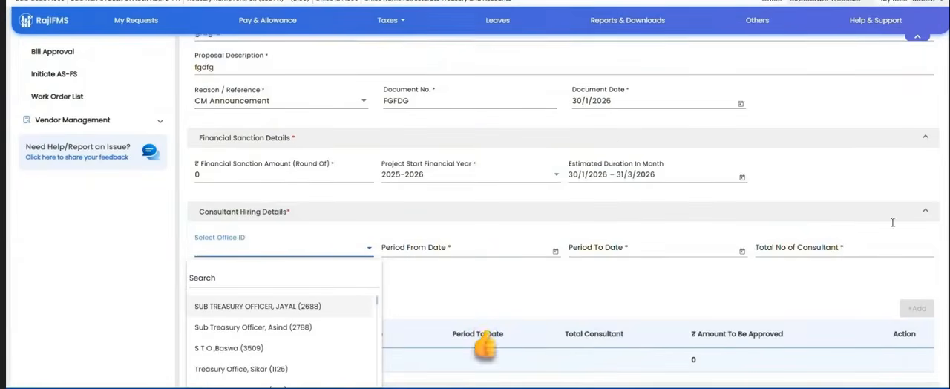
{"action": "left_click", "coordinate": [235, 307]}
{"action": "left_click", "coordinate": [425, 250]}
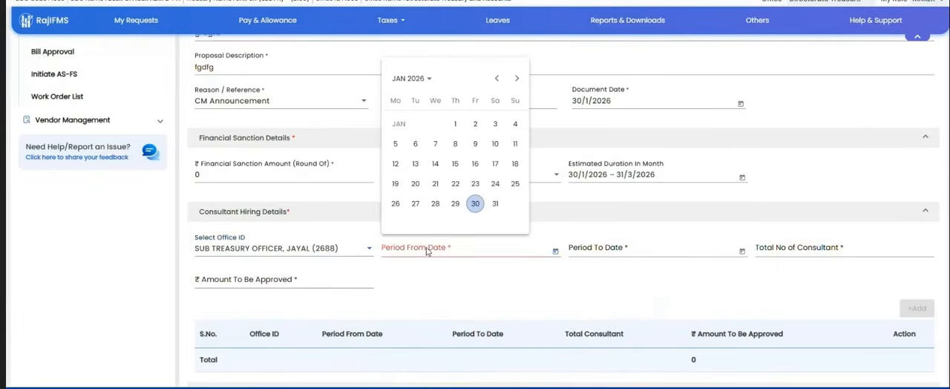
{"action": "left_click", "coordinate": [455, 183]}
{"action": "left_click", "coordinate": [653, 249]}
{"action": "left_click", "coordinate": [623, 163]}
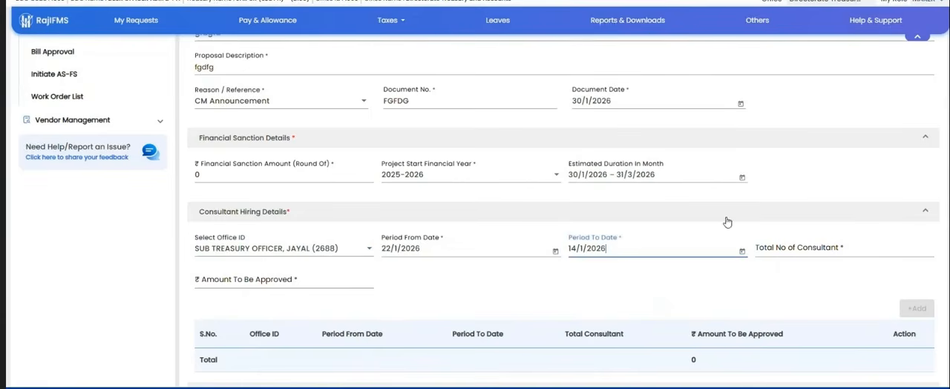
Step: Set the total number of consultants to 3 and the amount to be approved to 2343, and add the consultant entry
{"action": "left_click", "coordinate": [772, 247]}
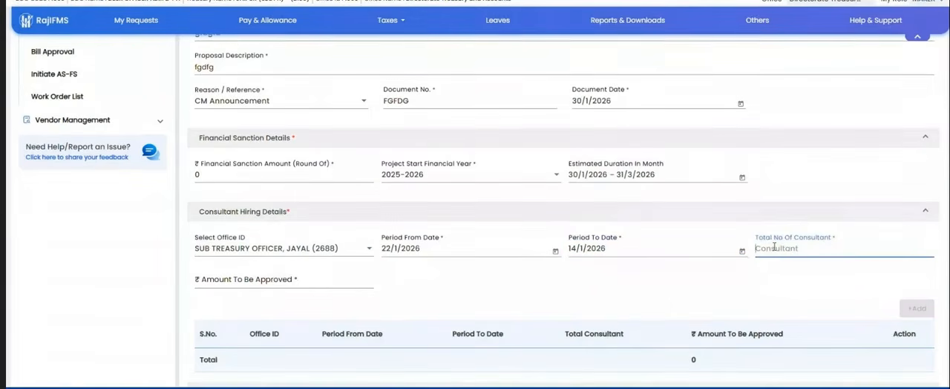
{"action": "type", "text": "3"}
{"action": "left_click", "coordinate": [260, 281]}
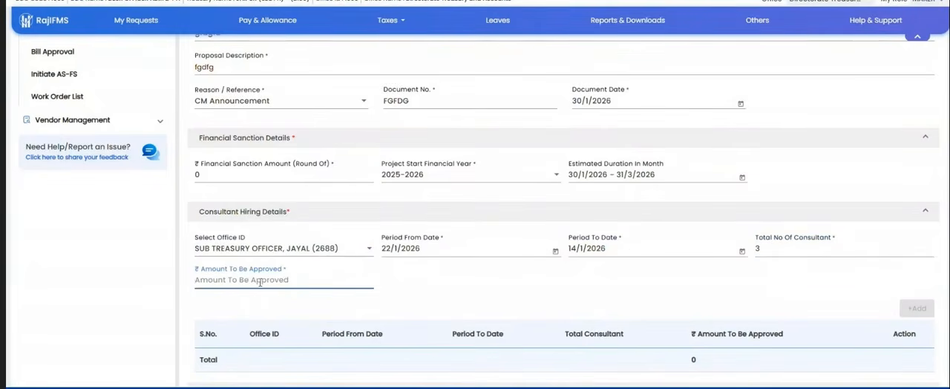
{"action": "type", "text": "2343"}
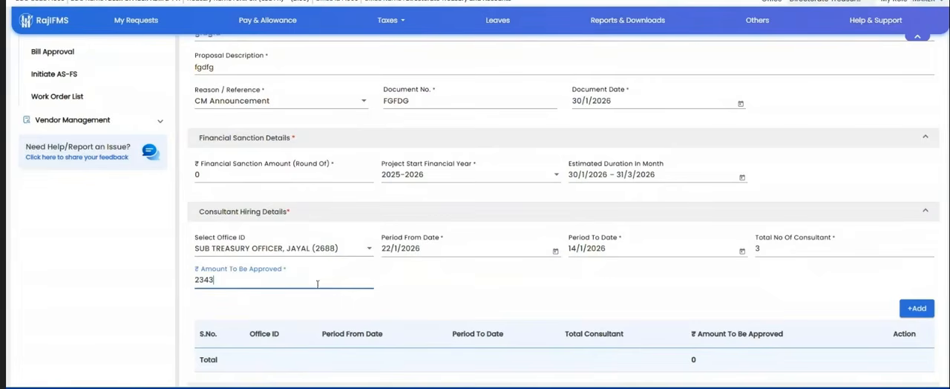
{"action": "left_click", "coordinate": [917, 308]}
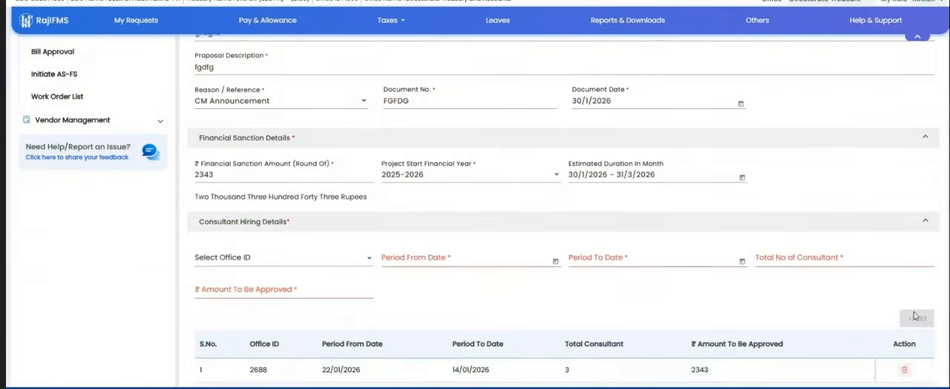
Step: Expand the terms and conditions, and fill in the documents section with document type Employee Photo and description ere
{"action": "scroll", "coordinate": [438, 311], "scroll_direction": "down", "scroll_amount": 2}
{"action": "scroll", "coordinate": [450, 309], "scroll_direction": "down", "scroll_amount": 1}
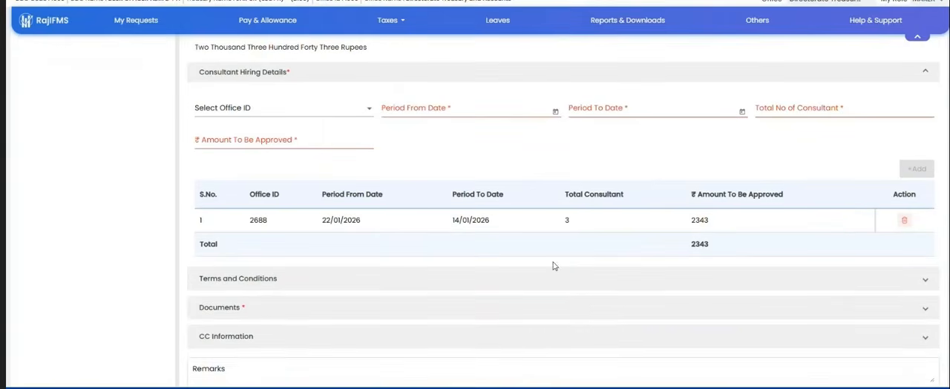
{"action": "left_click", "coordinate": [364, 276]}
{"action": "scroll", "coordinate": [418, 310], "scroll_direction": "down", "scroll_amount": 1}
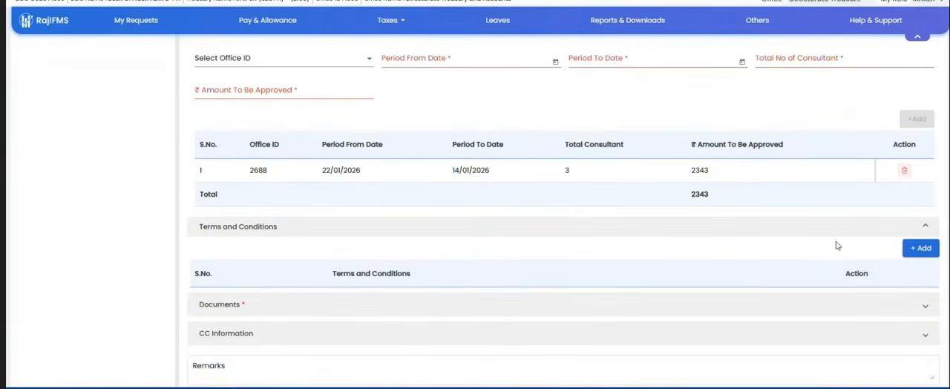
{"action": "left_click", "coordinate": [408, 305]}
{"action": "scroll", "coordinate": [408, 307], "scroll_direction": "down", "scroll_amount": 2}
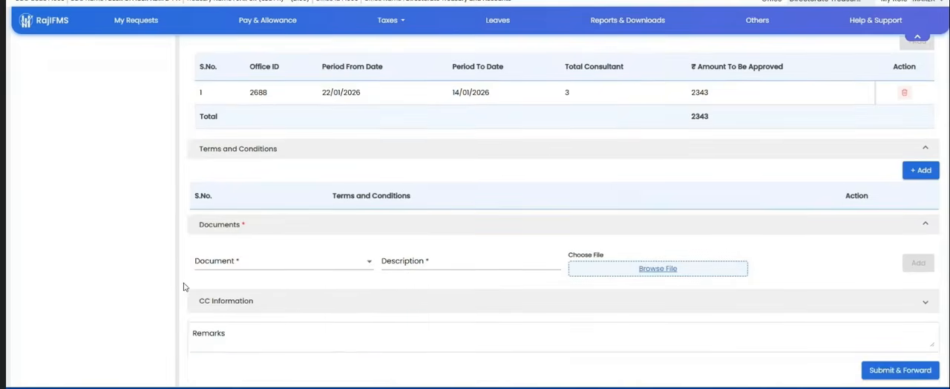
{"action": "left_click", "coordinate": [246, 265]}
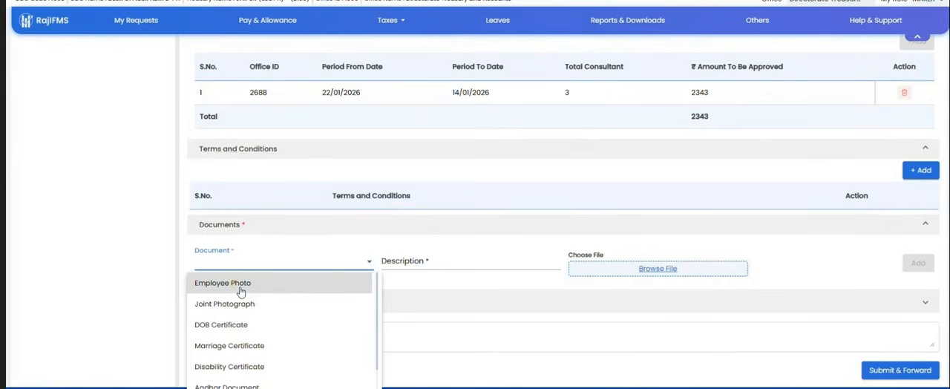
{"action": "left_click", "coordinate": [240, 290]}
{"action": "left_click", "coordinate": [445, 264]}
{"action": "type", "text": "ere"}
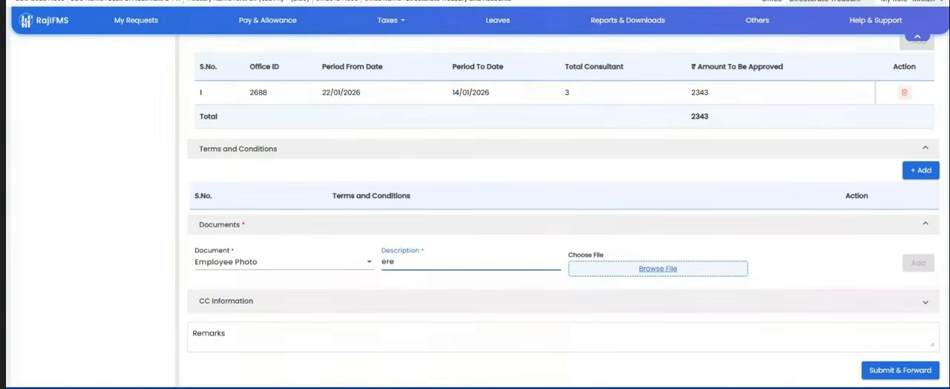
Step: Look back over the filled AS-FS form and open the Work Order List
{"action": "scroll", "coordinate": [738, 369], "scroll_direction": "up", "scroll_amount": 3}
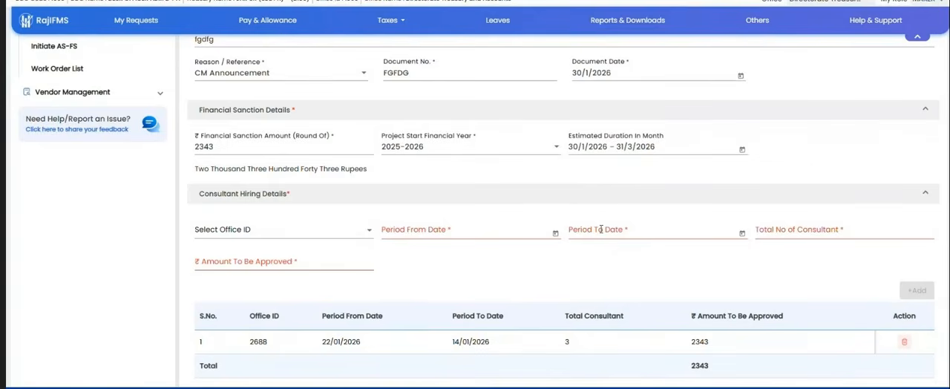
{"action": "scroll", "coordinate": [602, 230], "scroll_direction": "up", "scroll_amount": 3}
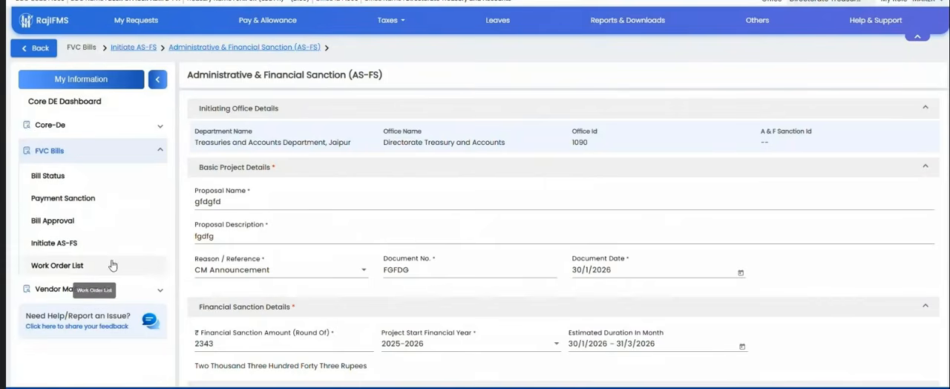
{"action": "left_click", "coordinate": [49, 266]}
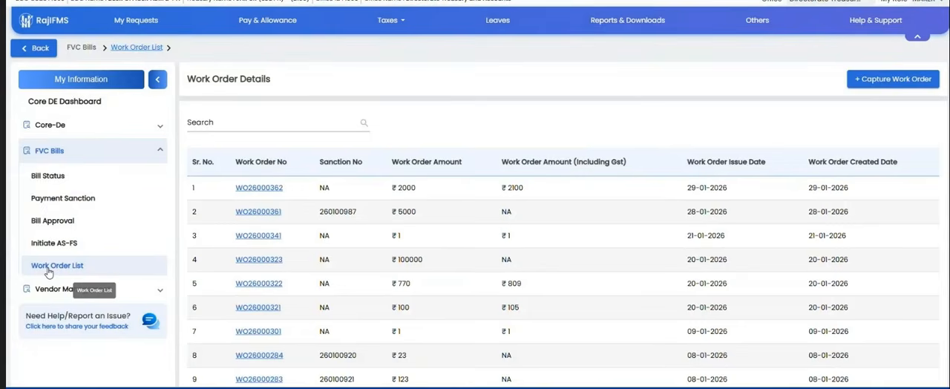
Step: Try to capture a work order with online AS-FS for the Rajasthan IFMS Project proposal
{"action": "left_click", "coordinate": [868, 83]}
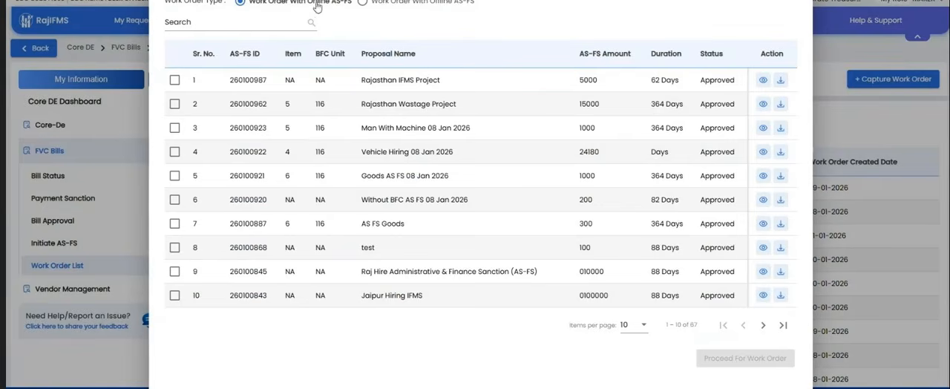
{"action": "double_click", "coordinate": [231, 83]}
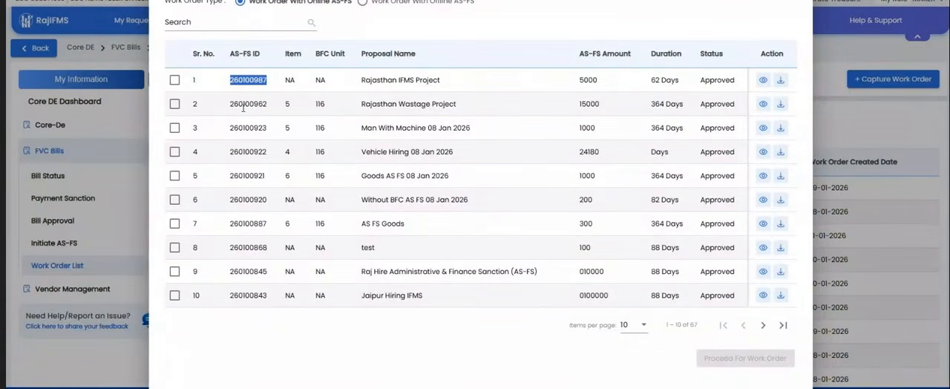
{"action": "left_click", "coordinate": [229, 83]}
{"action": "double_click", "coordinate": [230, 83]}
{"action": "left_click", "coordinate": [174, 80]}
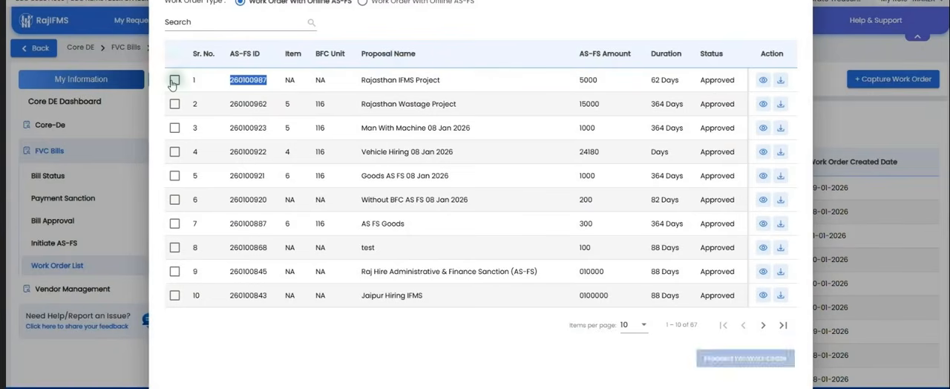
{"action": "left_click", "coordinate": [736, 359]}
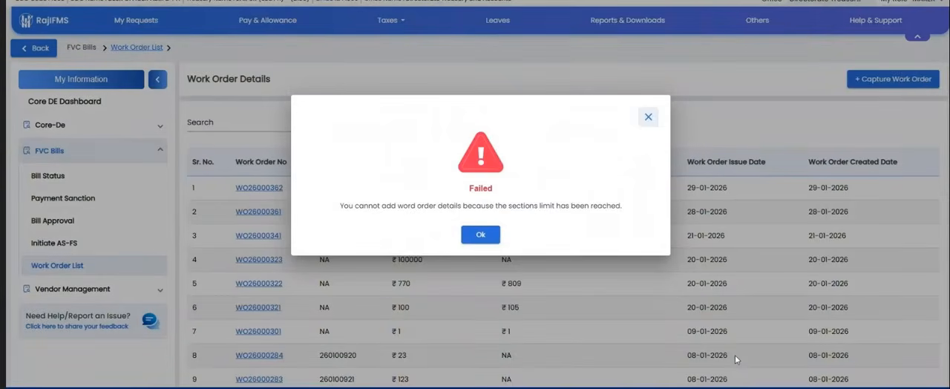
{"action": "left_click", "coordinate": [496, 235]}
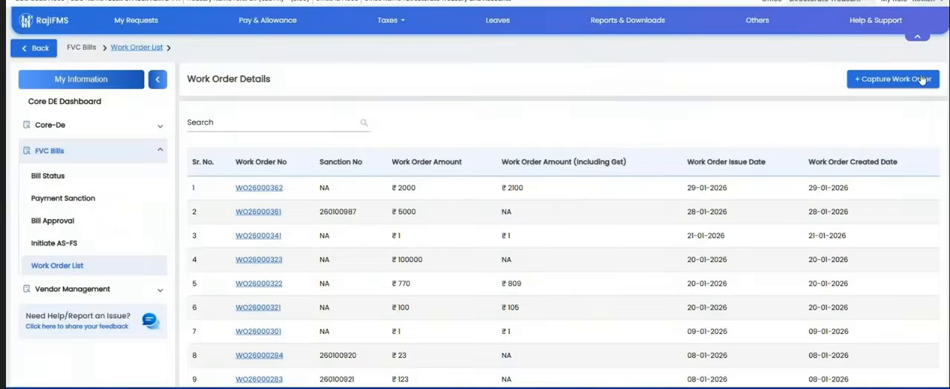
Step: Capture a new work order from the approved AS-FS for the Rajasthan Wastage Project
{"action": "left_click", "coordinate": [920, 78]}
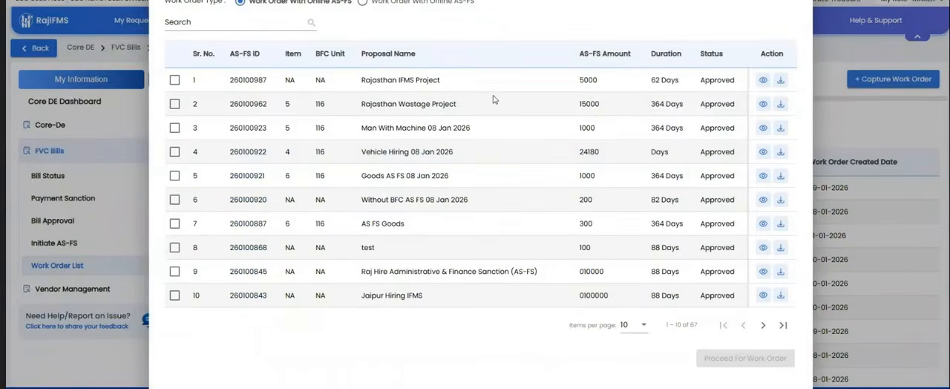
{"action": "left_click", "coordinate": [174, 104]}
{"action": "left_click", "coordinate": [745, 356]}
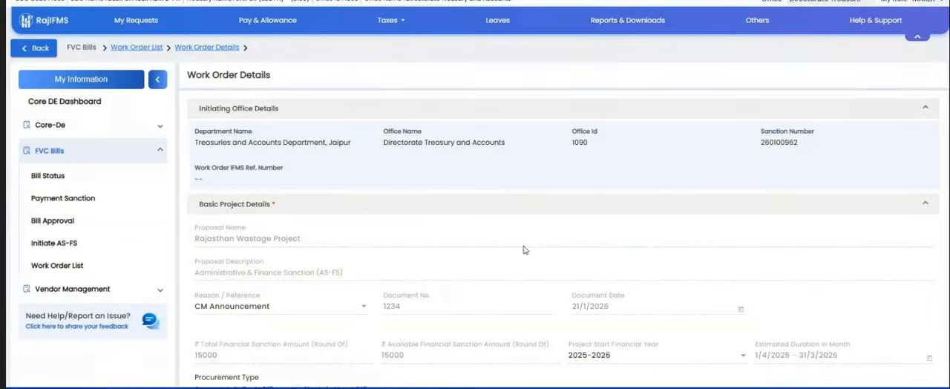
Step: In the office-wise man with machine details, select office Sub Treasury Officer, Asind (2788)
{"action": "scroll", "coordinate": [524, 250], "scroll_direction": "down", "scroll_amount": 1}
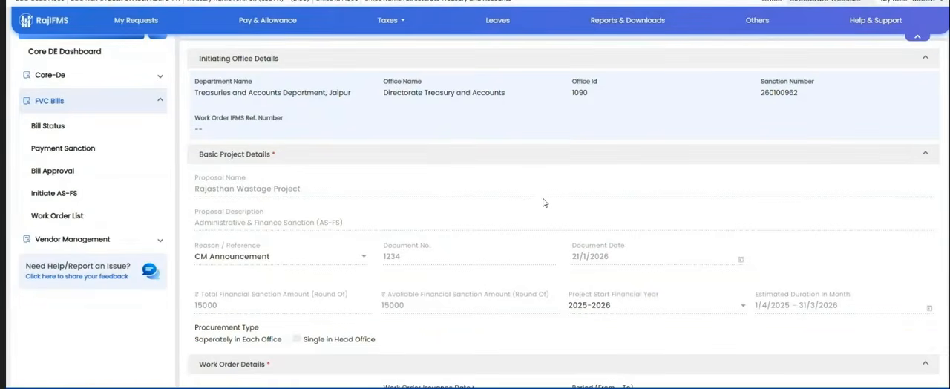
{"action": "scroll", "coordinate": [542, 202], "scroll_direction": "down", "scroll_amount": 1}
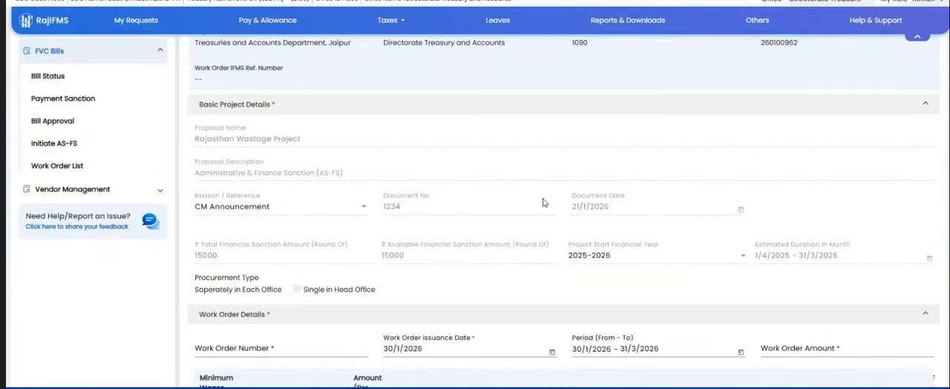
{"action": "scroll", "coordinate": [542, 201], "scroll_direction": "down", "scroll_amount": 4}
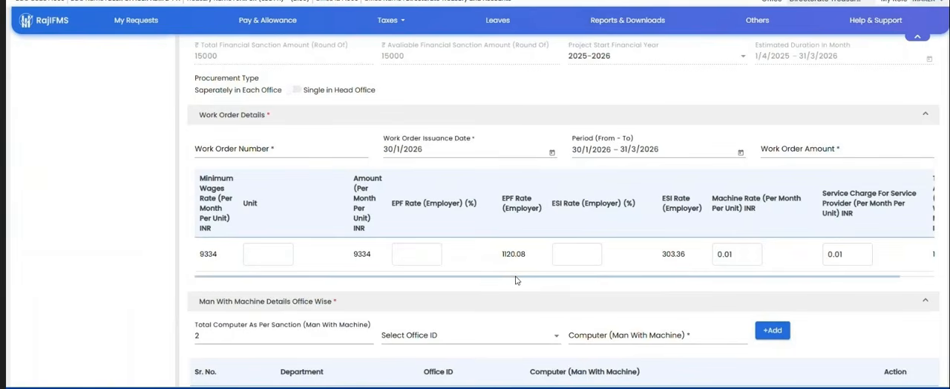
{"action": "scroll", "coordinate": [515, 280], "scroll_direction": "down", "scroll_amount": 1}
{"action": "scroll", "coordinate": [516, 279], "scroll_direction": "down", "scroll_amount": 2}
{"action": "left_click", "coordinate": [319, 233]}
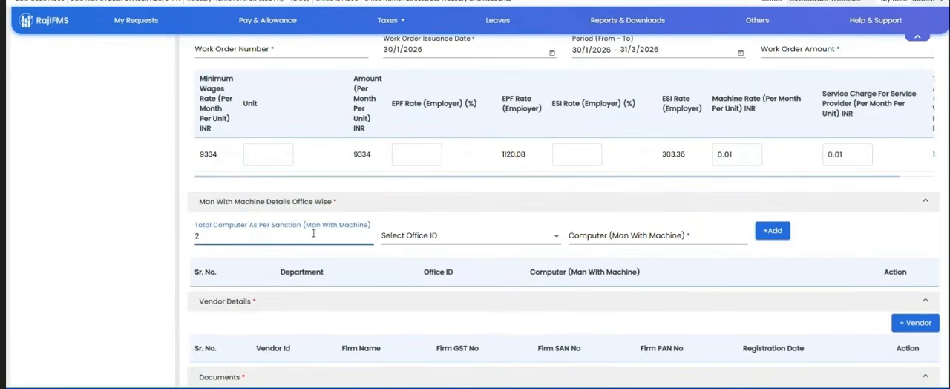
{"action": "scroll", "coordinate": [465, 239], "scroll_direction": "down", "scroll_amount": 1}
{"action": "left_click", "coordinate": [482, 184]}
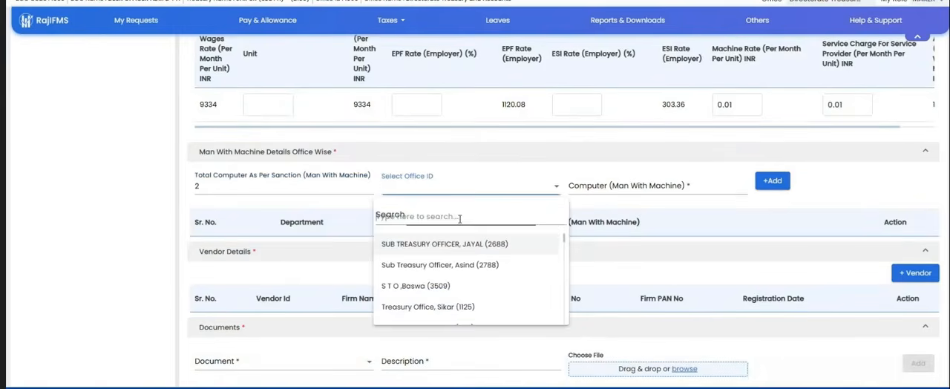
{"action": "left_click", "coordinate": [417, 261]}
{"action": "left_click", "coordinate": [642, 186]}
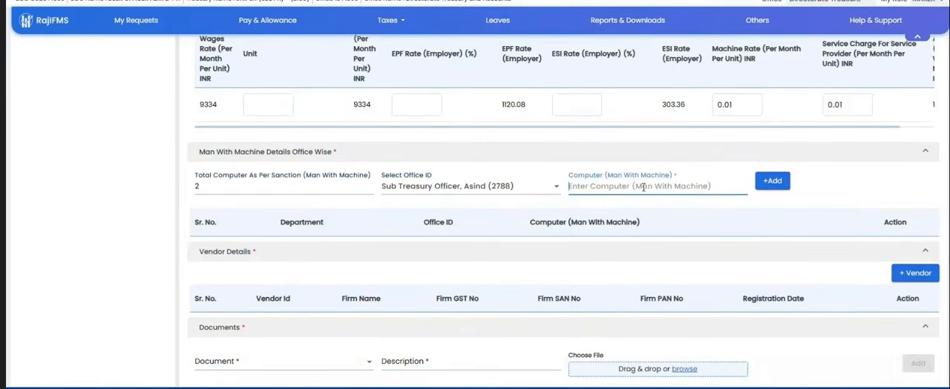
Step: Add the first listed vendor to the vendor details, and try to add the office-wise man with machine entry
{"action": "scroll", "coordinate": [643, 187], "scroll_direction": "down", "scroll_amount": 2}
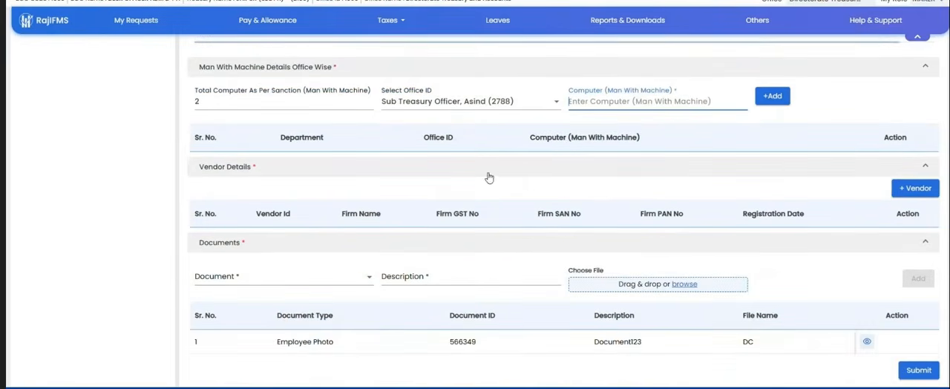
{"action": "left_click", "coordinate": [915, 189]}
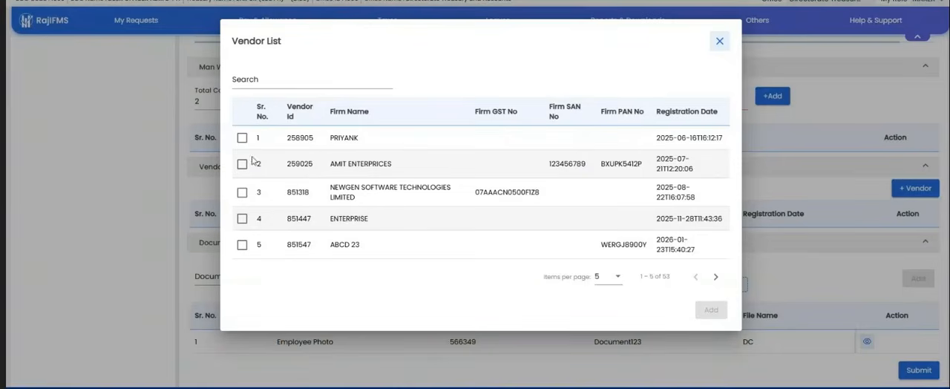
{"action": "left_click", "coordinate": [242, 138]}
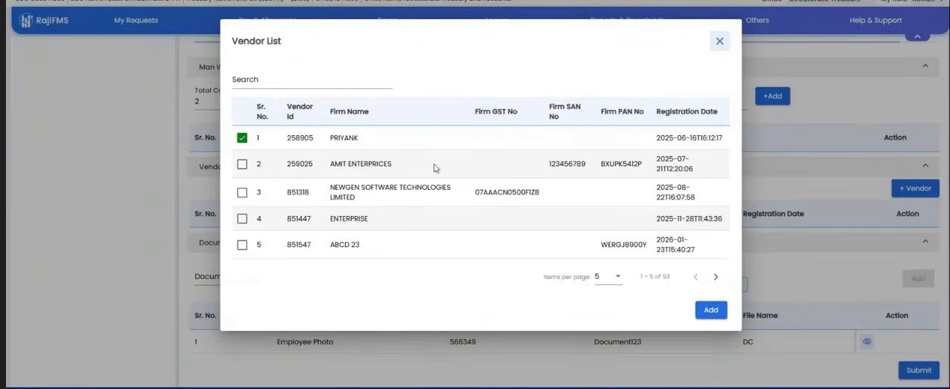
{"action": "left_click", "coordinate": [710, 310]}
{"action": "scroll", "coordinate": [720, 282], "scroll_direction": "down", "scroll_amount": 1}
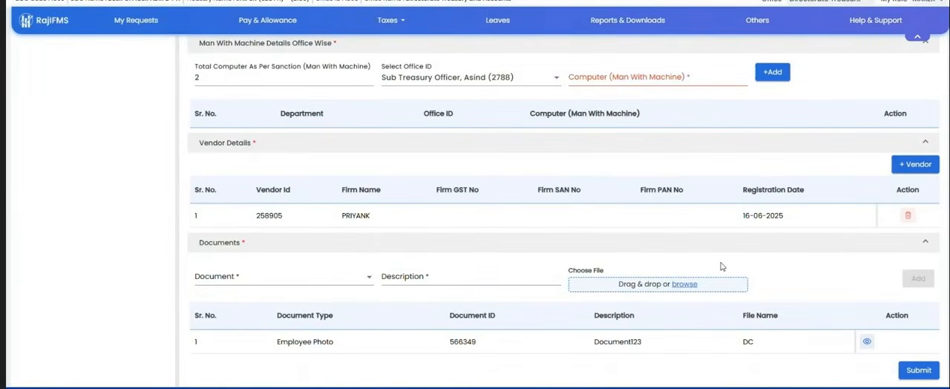
{"action": "left_click", "coordinate": [773, 72]}
{"action": "left_click", "coordinate": [487, 235]}
Step: Set the document type to Work Order with description yrtyrt, and open the file chooser without attaching a file
{"action": "left_click", "coordinate": [269, 280]}
{"action": "left_click", "coordinate": [257, 300]}
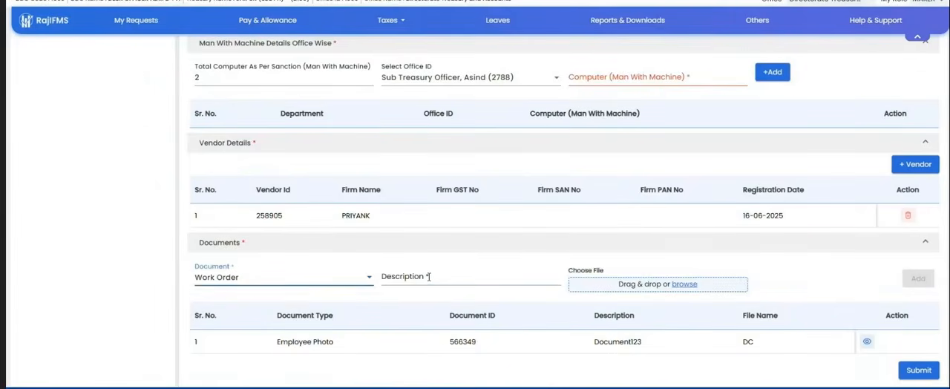
{"action": "left_click", "coordinate": [428, 276]}
{"action": "type", "text": "yrtyrt"}
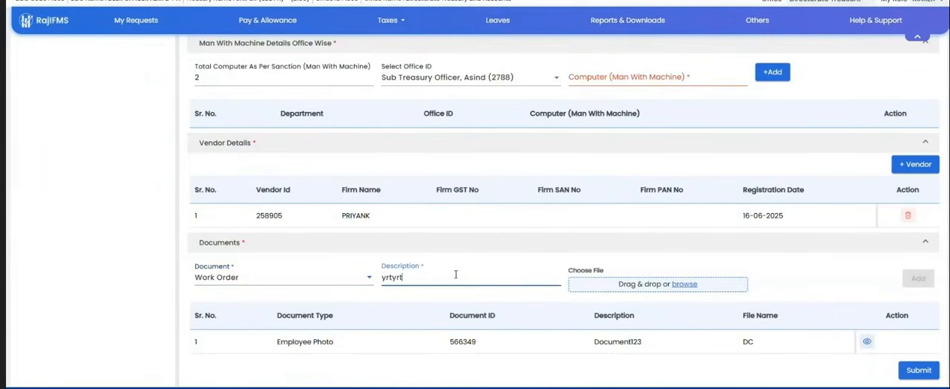
{"action": "left_click", "coordinate": [681, 284]}
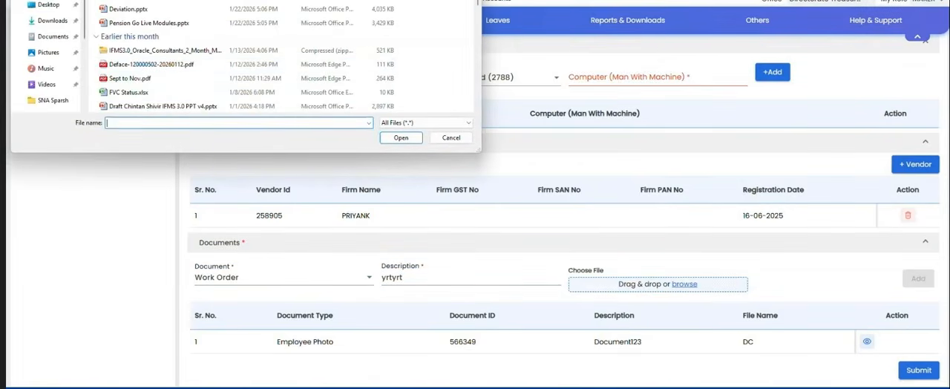
{"action": "left_click", "coordinate": [452, 138]}
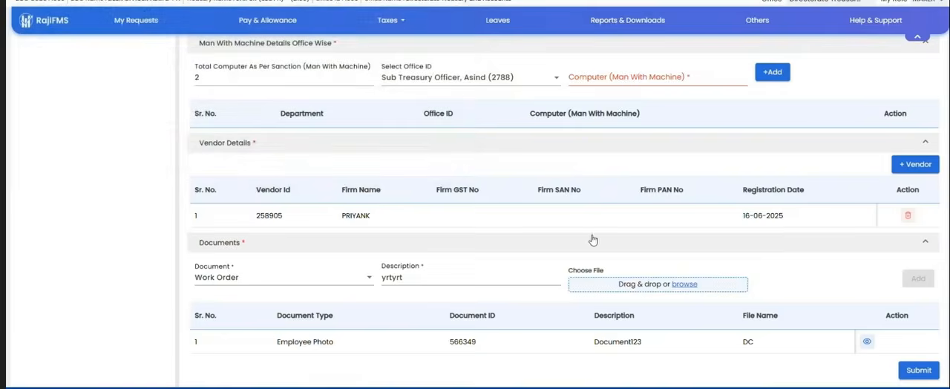
Step: Look back over the work order form, from the documents section up to the initiating office details
{"action": "scroll", "coordinate": [592, 240], "scroll_direction": "up", "scroll_amount": 3}
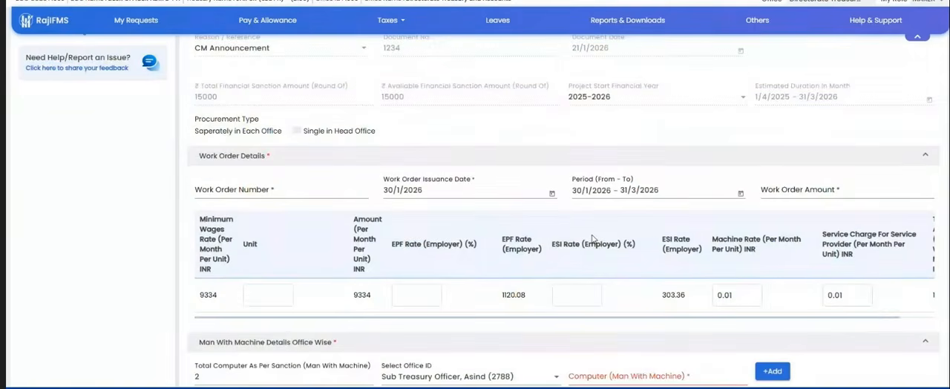
{"action": "scroll", "coordinate": [592, 237], "scroll_direction": "up", "scroll_amount": 4}
{"action": "scroll", "coordinate": [592, 239], "scroll_direction": "down", "scroll_amount": 8}
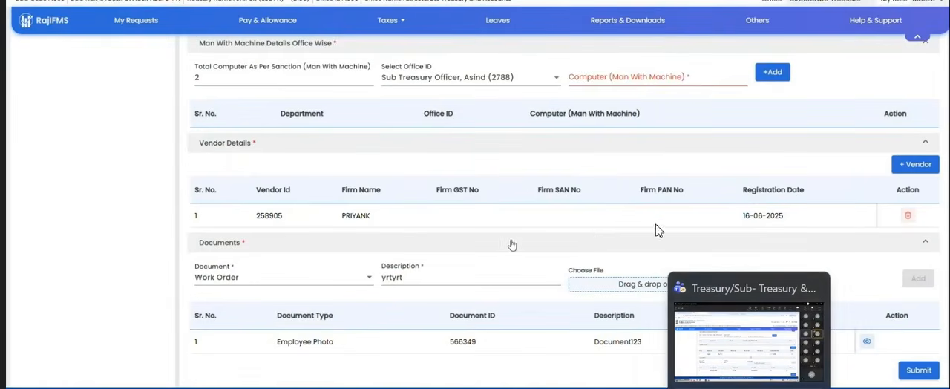
{"action": "scroll", "coordinate": [482, 246], "scroll_direction": "up", "scroll_amount": 5}
{"action": "scroll", "coordinate": [481, 247], "scroll_direction": "up", "scroll_amount": 4}
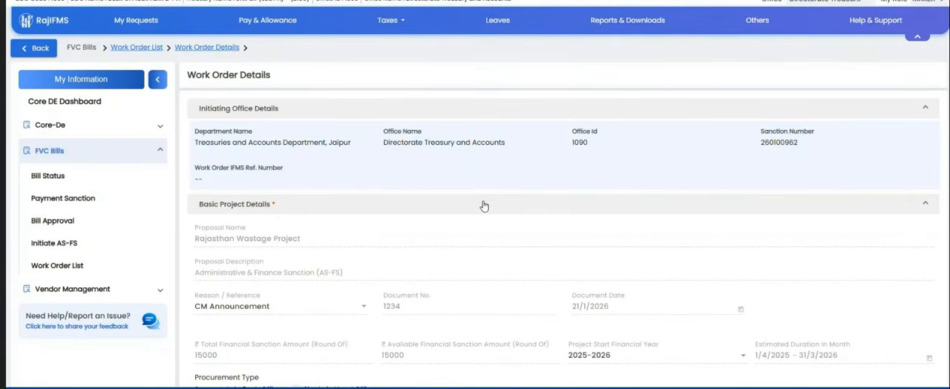
Step: Open the system sound output settings, toggle the mute of the main volume in the volume mixer, and close the settings
{"action": "key", "text": "super+a"}
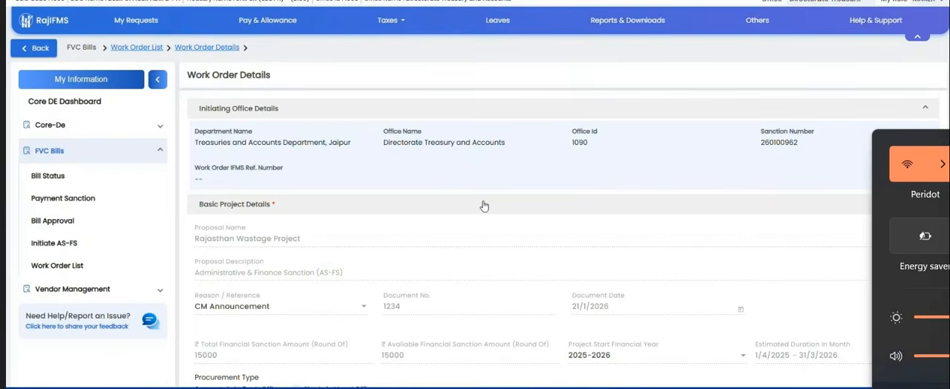
{"action": "key", "text": "ctrl+super+v"}
{"action": "scroll", "coordinate": [912, 269], "scroll_direction": "down", "scroll_amount": 3}
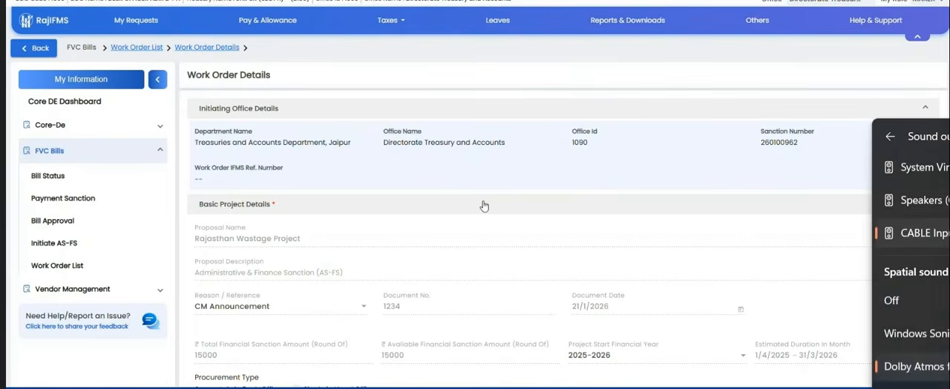
{"action": "scroll", "coordinate": [911, 268], "scroll_direction": "down", "scroll_amount": 3}
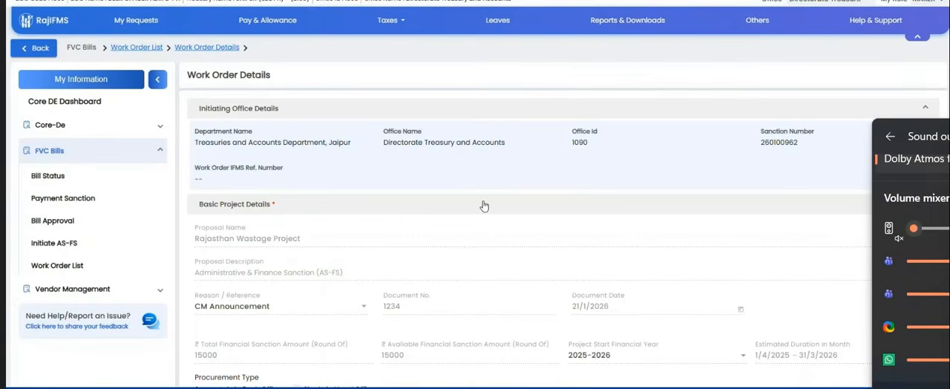
{"action": "left_click", "coordinate": [889, 228]}
{"action": "left_click", "coordinate": [894, 136]}
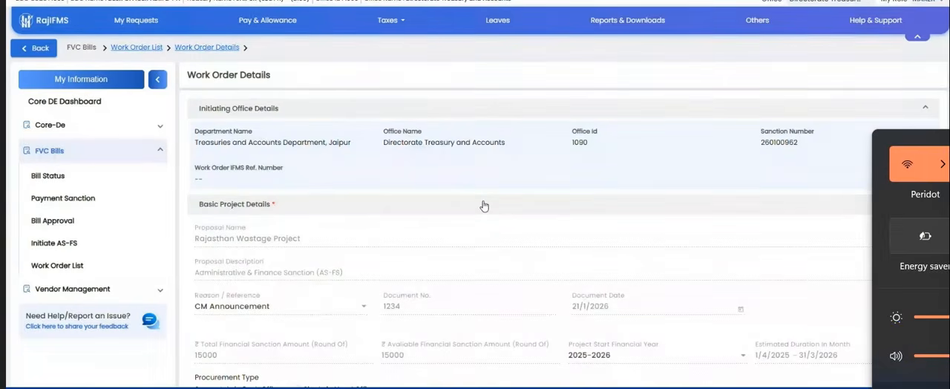
{"action": "key", "text": "Escape"}
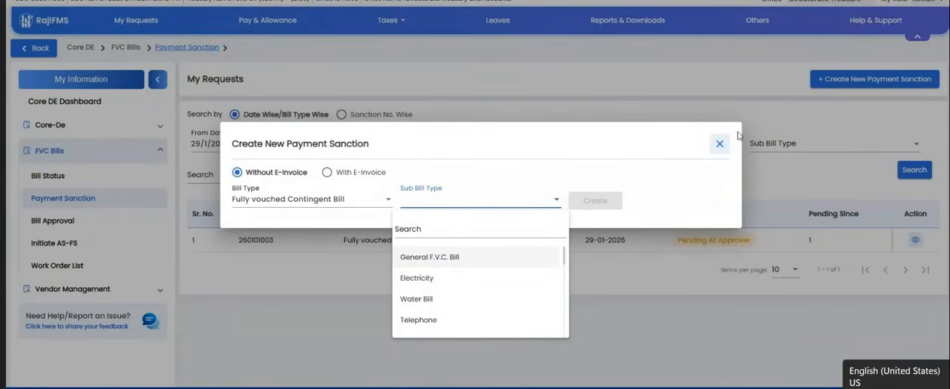
Step: Close the payment sanction creation dialog and reopen the Payment Sanction page
{"action": "left_click", "coordinate": [719, 144]}
{"action": "left_click", "coordinate": [719, 144]}
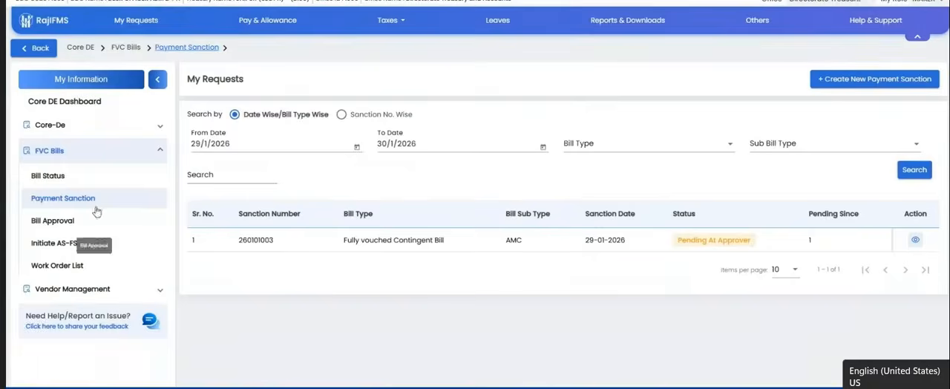
{"action": "left_click", "coordinate": [59, 198]}
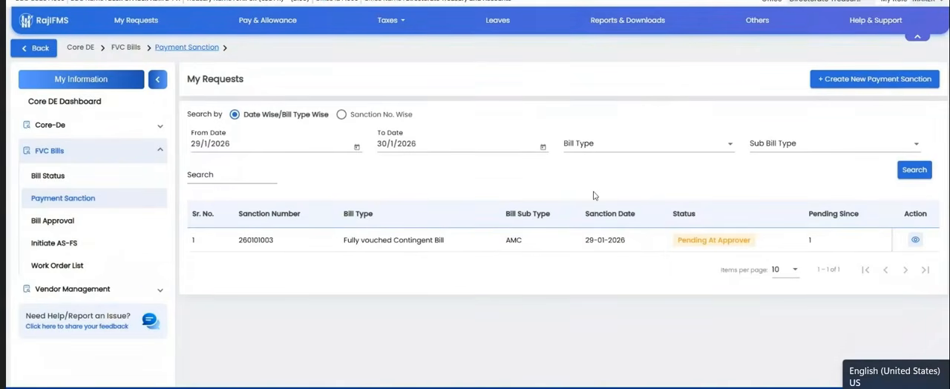
Step: Start a new payment sanction without e-invoice and look through the sub bill types offered for a Fully vouched Contingent Bill
{"action": "left_click", "coordinate": [844, 84]}
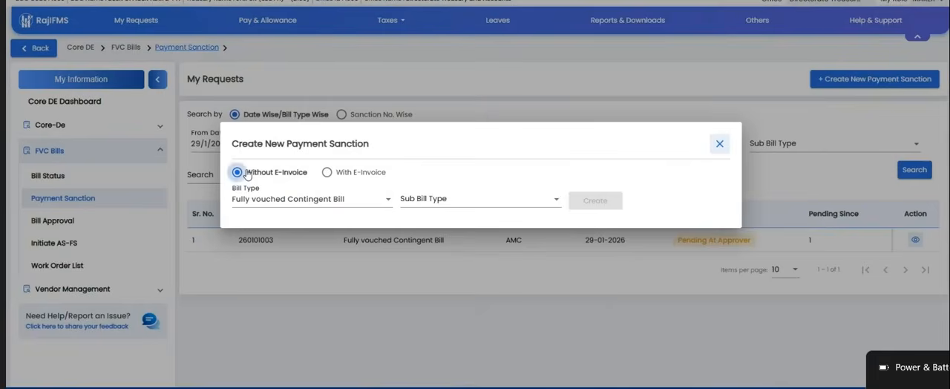
{"action": "left_click", "coordinate": [463, 196]}
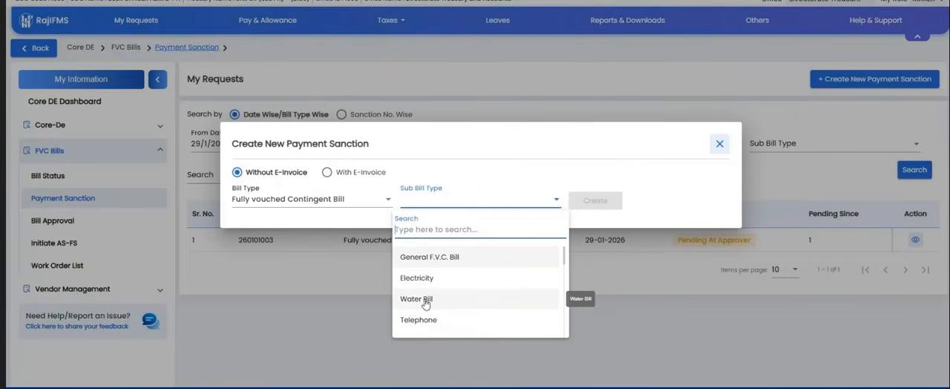
{"action": "scroll", "coordinate": [426, 314], "scroll_direction": "down", "scroll_amount": 1}
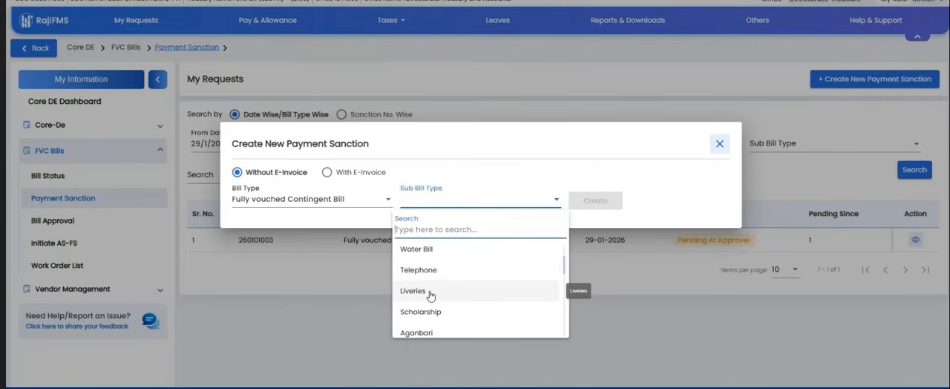
{"action": "scroll", "coordinate": [431, 296], "scroll_direction": "down", "scroll_amount": 1}
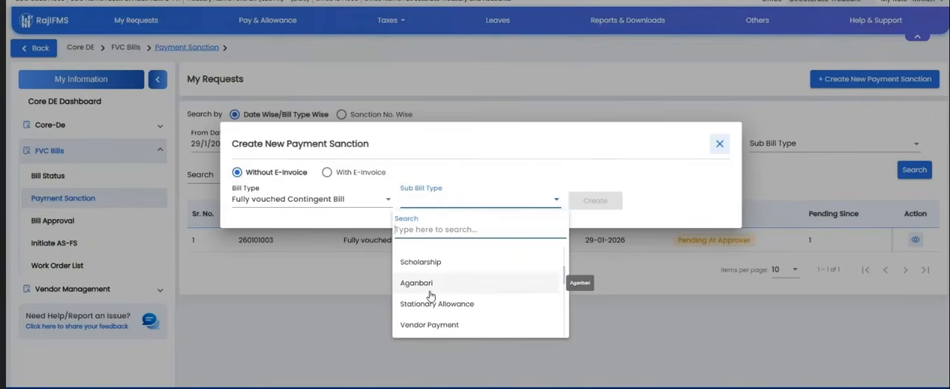
{"action": "scroll", "coordinate": [429, 295], "scroll_direction": "down", "scroll_amount": 1}
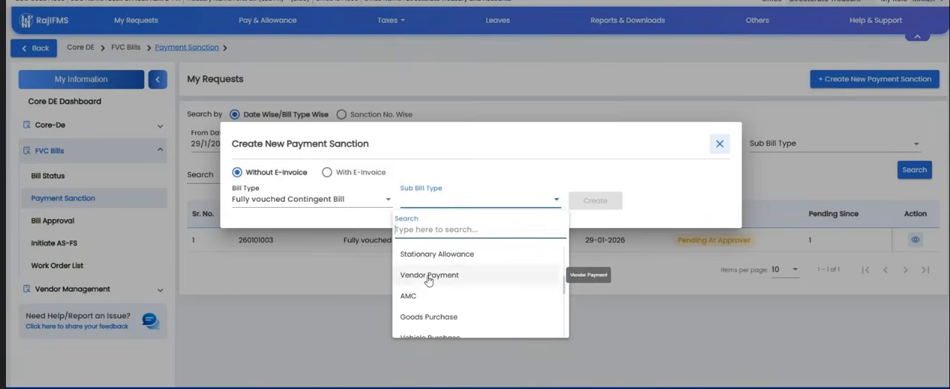
{"action": "scroll", "coordinate": [414, 303], "scroll_direction": "down", "scroll_amount": 2}
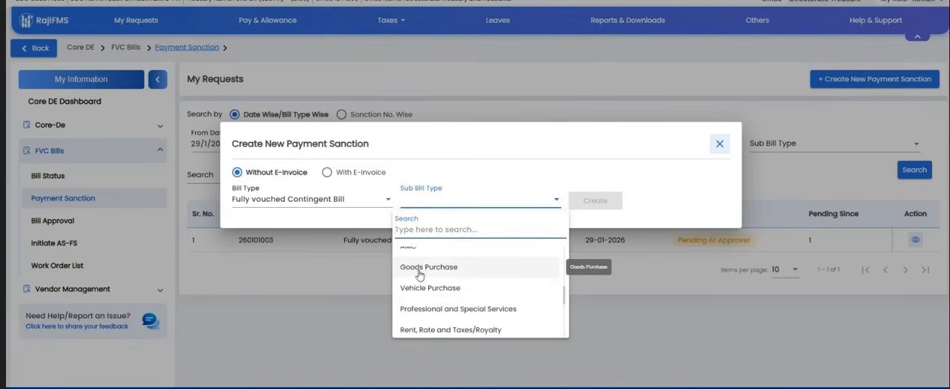
{"action": "scroll", "coordinate": [427, 280], "scroll_direction": "down", "scroll_amount": 2}
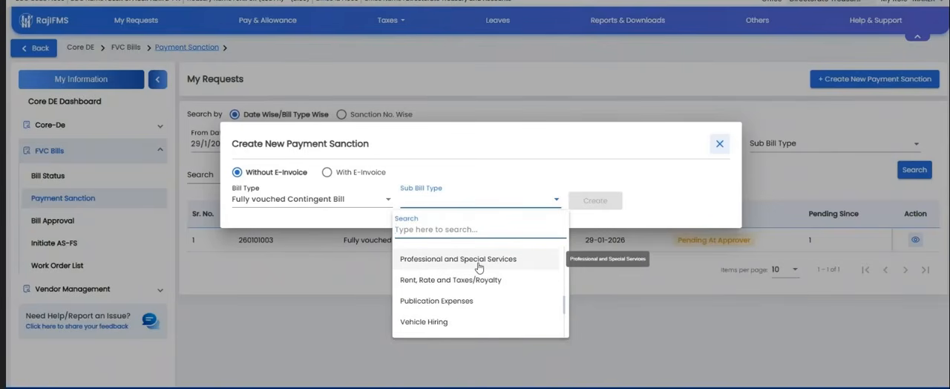
{"action": "scroll", "coordinate": [475, 267], "scroll_direction": "down", "scroll_amount": 2}
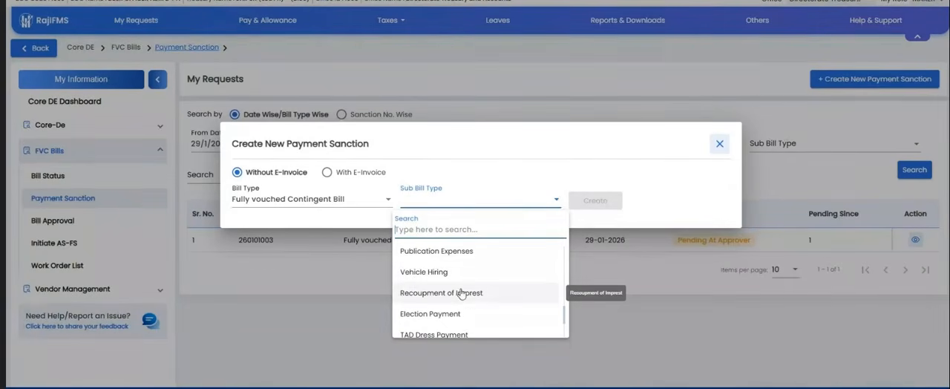
{"action": "scroll", "coordinate": [479, 296], "scroll_direction": "down", "scroll_amount": 2}
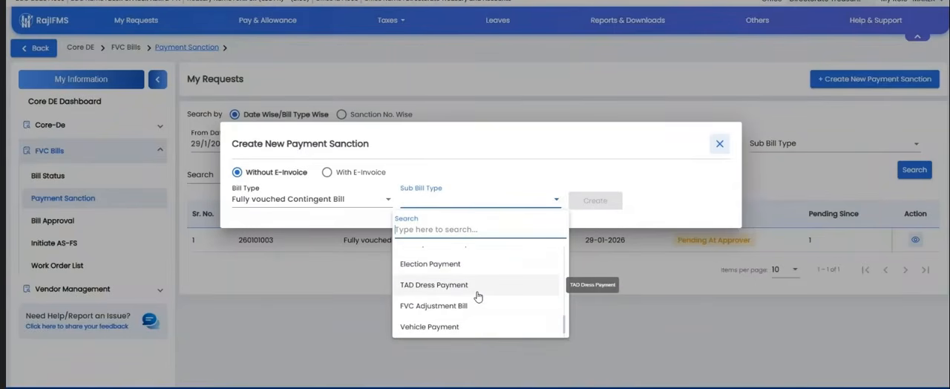
{"action": "scroll", "coordinate": [478, 297], "scroll_direction": "up", "scroll_amount": 2}
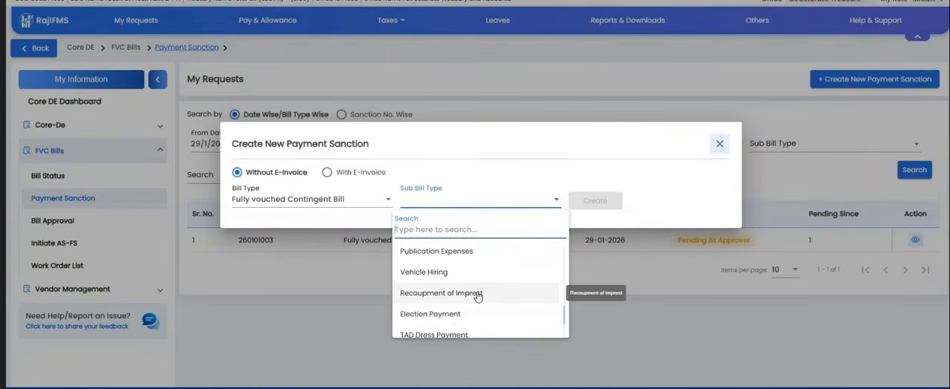
{"action": "scroll", "coordinate": [477, 295], "scroll_direction": "up", "scroll_amount": 8}
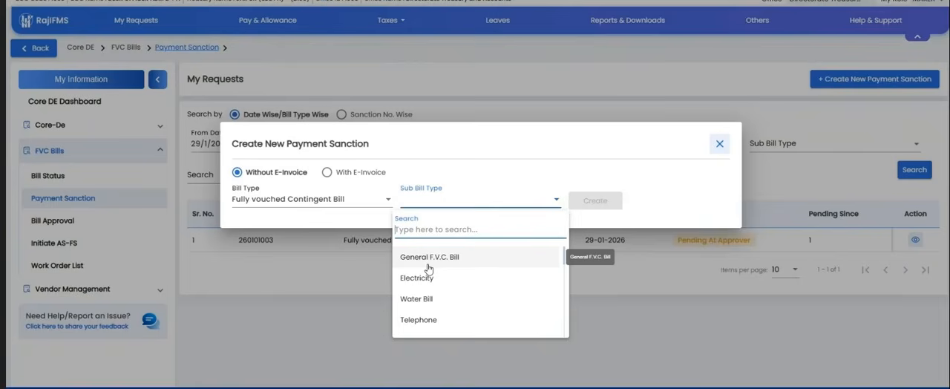
Step: Choose General F.V.C. Bill as the sub bill type and create the payment sanction
{"action": "left_click", "coordinate": [430, 260]}
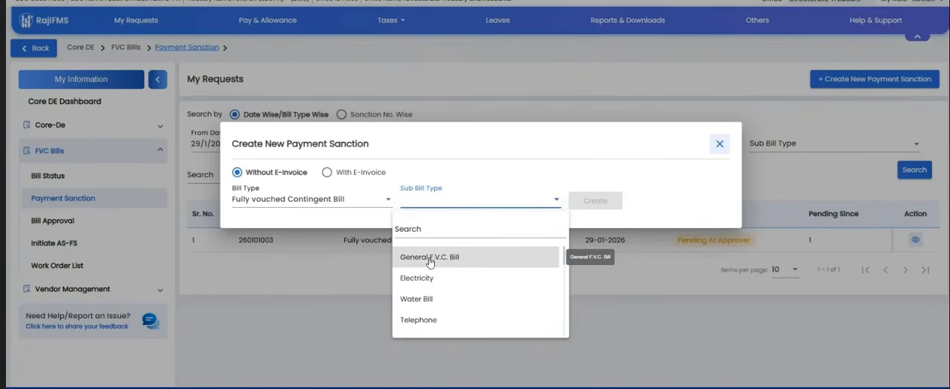
{"action": "left_click", "coordinate": [429, 258]}
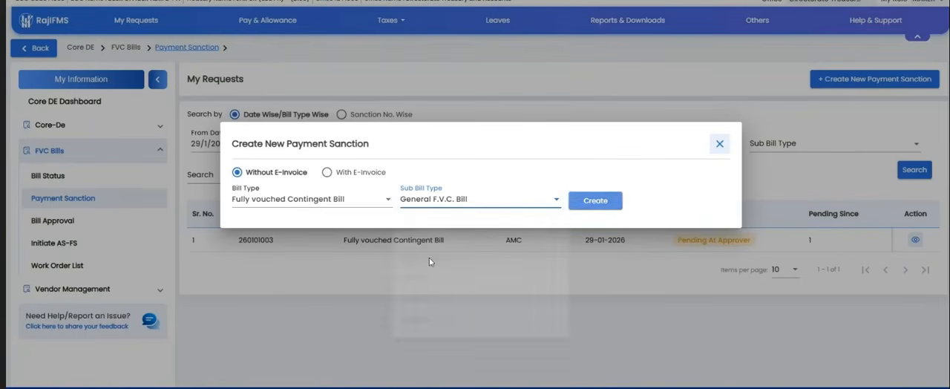
{"action": "left_click", "coordinate": [595, 201]}
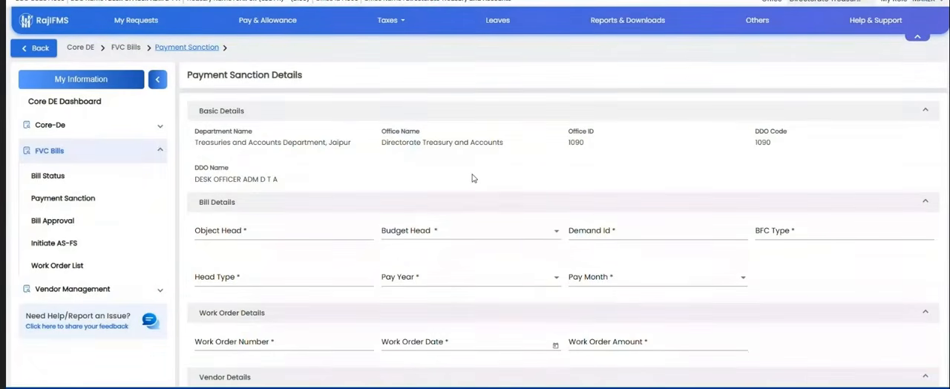
{"action": "left_click_drag", "start_coordinate": [196, 139], "coordinate": [725, 176]}
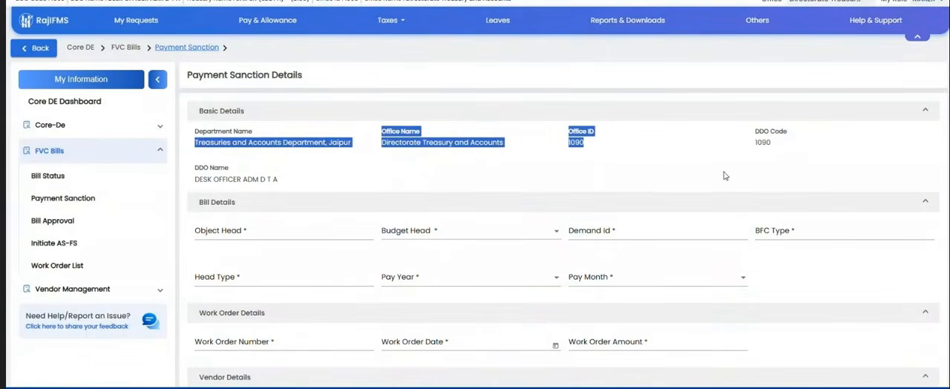
{"action": "left_click", "coordinate": [256, 230]}
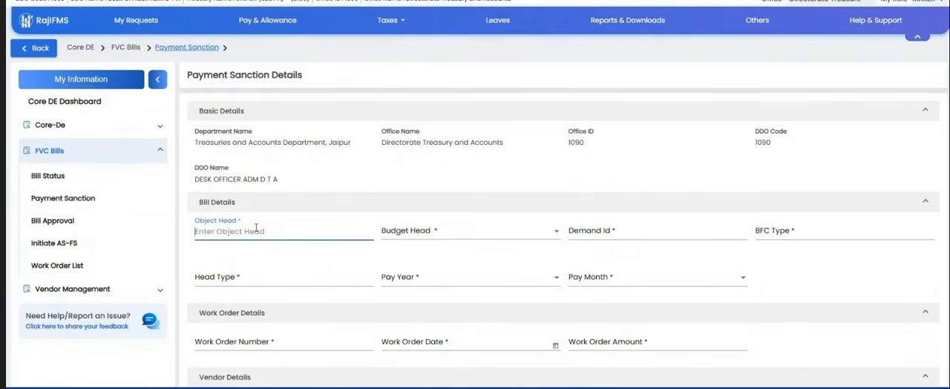
{"action": "type", "text": "5"}
{"action": "left_click", "coordinate": [500, 173]}
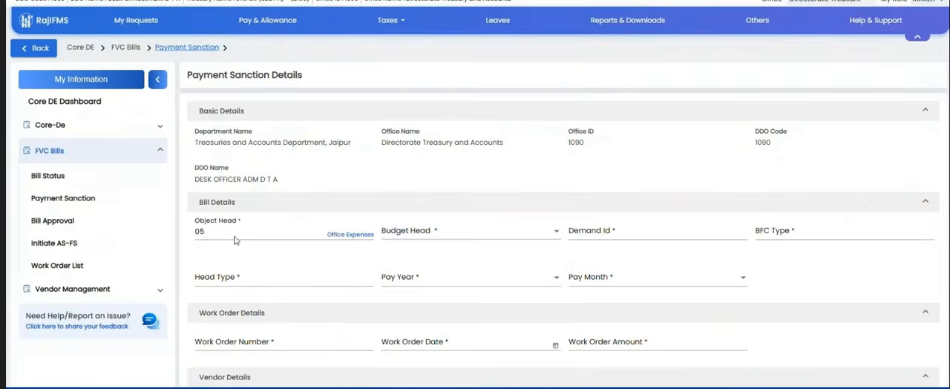
{"action": "left_click", "coordinate": [427, 234]}
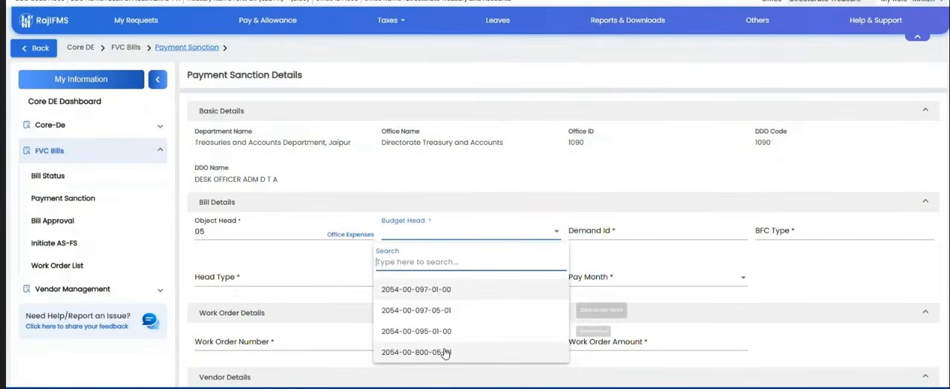
{"action": "left_click", "coordinate": [415, 311]}
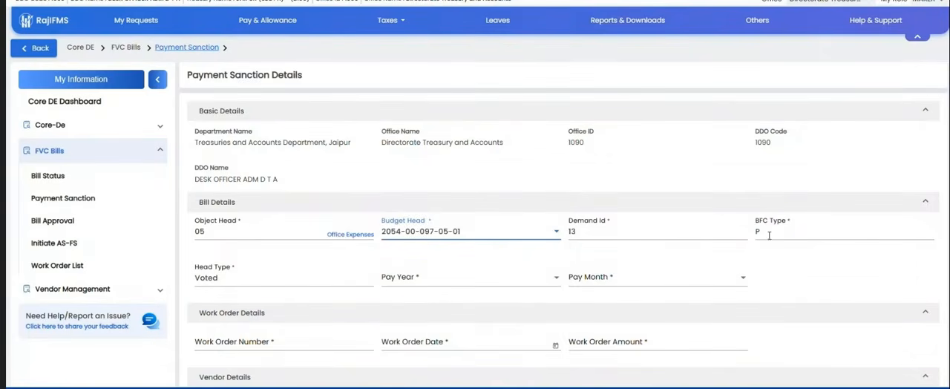
Step: Set the pay year to 2026 and the pay month to January
{"action": "scroll", "coordinate": [386, 267], "scroll_direction": "down", "scroll_amount": 1}
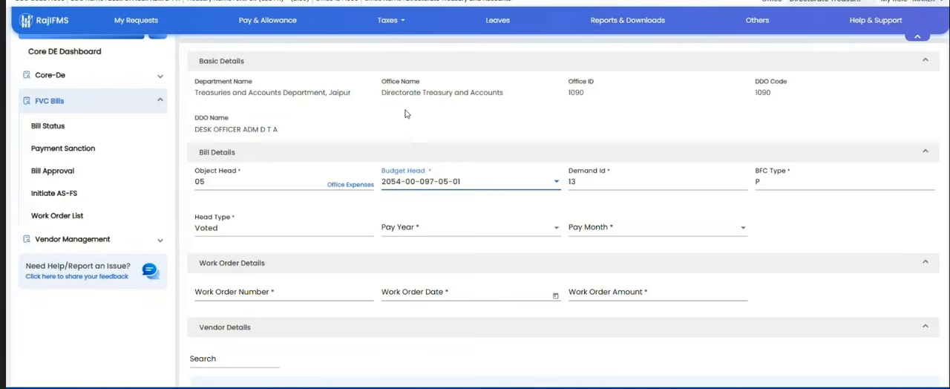
{"action": "mouse_move", "coordinate": [267, 387]}
{"action": "left_click", "coordinate": [448, 227]}
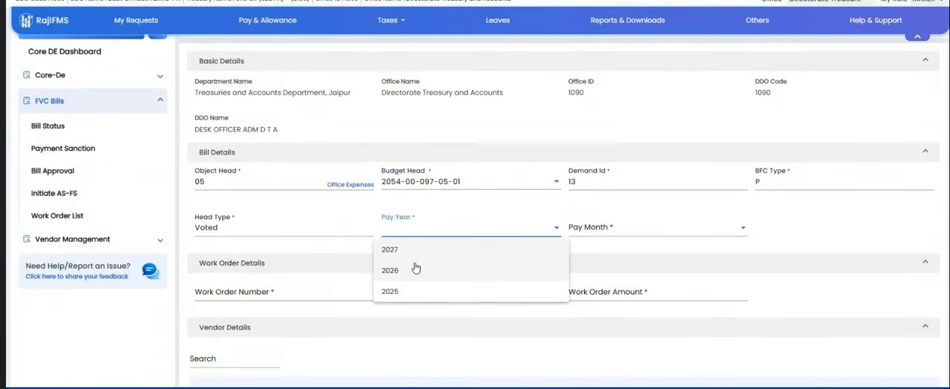
{"action": "left_click", "coordinate": [410, 270]}
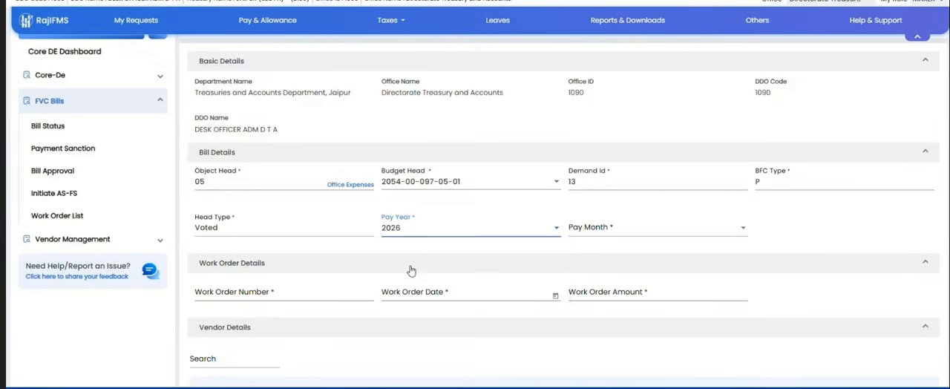
{"action": "left_click", "coordinate": [672, 233]}
{"action": "left_click", "coordinate": [583, 250]}
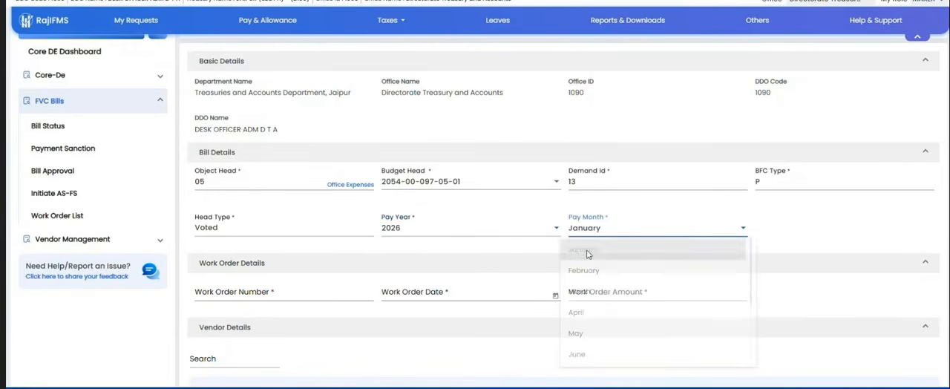
Step: Fill in the work order details with the work order number, the date 30/1/2026 and the amount 200
{"action": "scroll", "coordinate": [586, 237], "scroll_direction": "down", "scroll_amount": 1}
{"action": "left_click", "coordinate": [291, 241]}
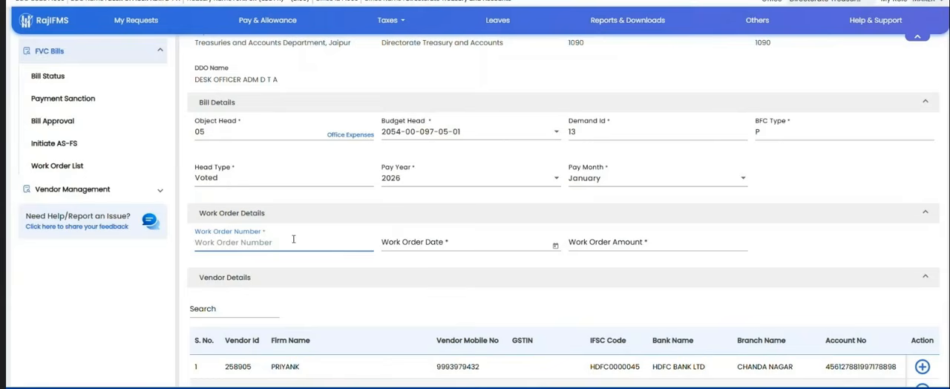
{"action": "type", "text": "34545"}
{"action": "left_click", "coordinate": [445, 242]}
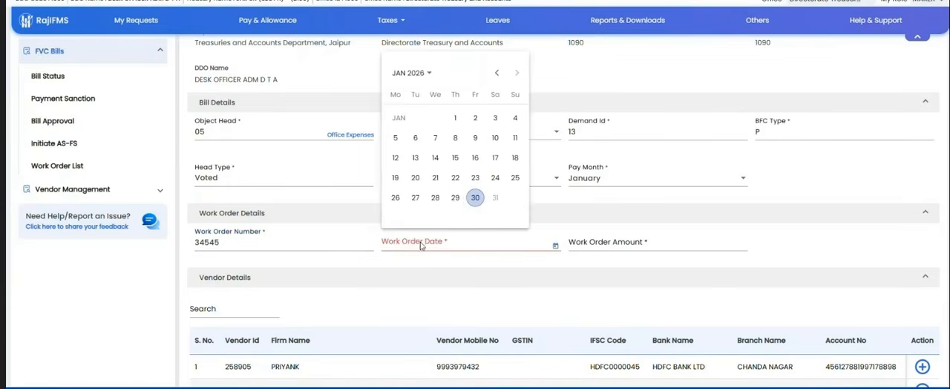
{"action": "left_click", "coordinate": [473, 199]}
{"action": "left_click", "coordinate": [631, 242]}
{"action": "type", "text": "200"}
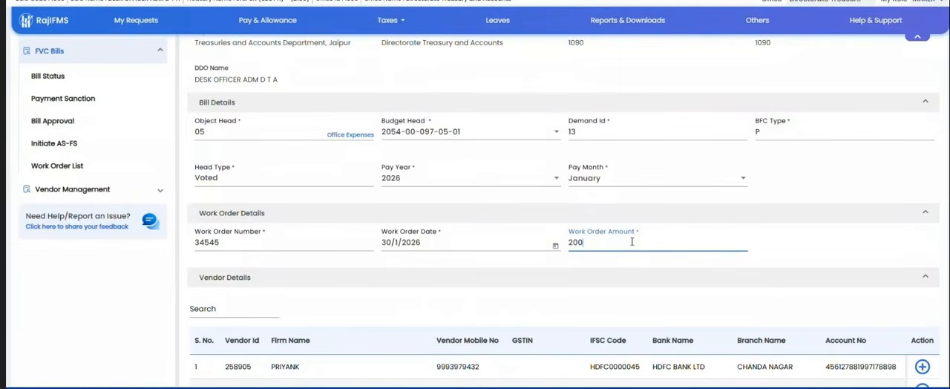
Step: Add the first listed vendor to the payment sanction and review its row in the selected vendor details
{"action": "scroll", "coordinate": [690, 240], "scroll_direction": "down", "scroll_amount": 1}
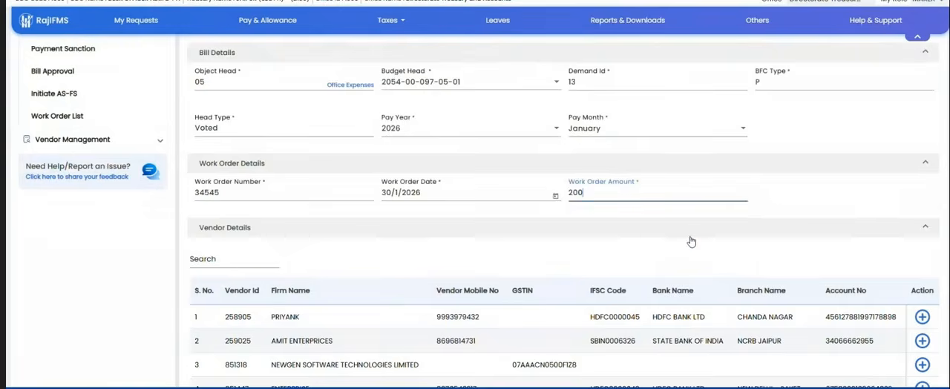
{"action": "scroll", "coordinate": [690, 241], "scroll_direction": "down", "scroll_amount": 1}
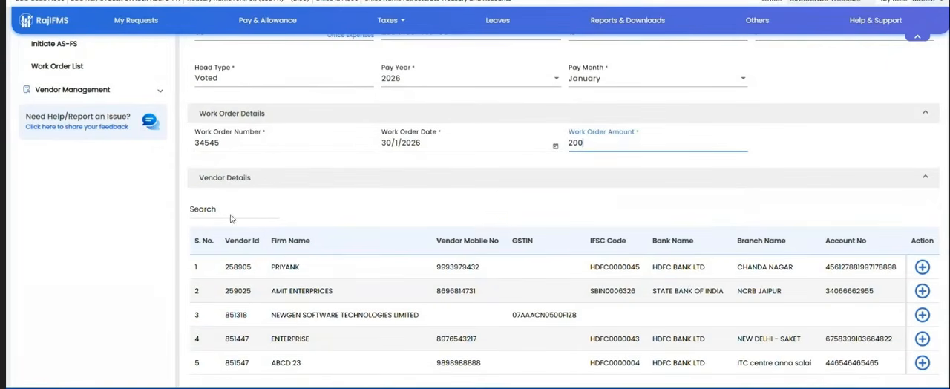
{"action": "scroll", "coordinate": [399, 225], "scroll_direction": "down", "scroll_amount": 1}
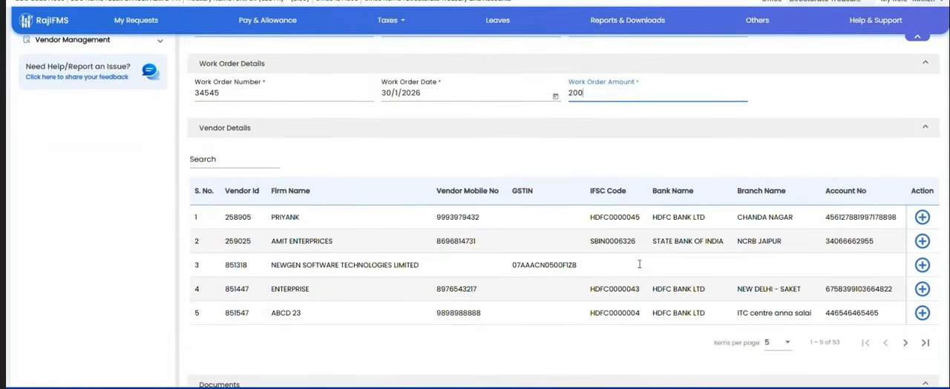
{"action": "left_click", "coordinate": [920, 217]}
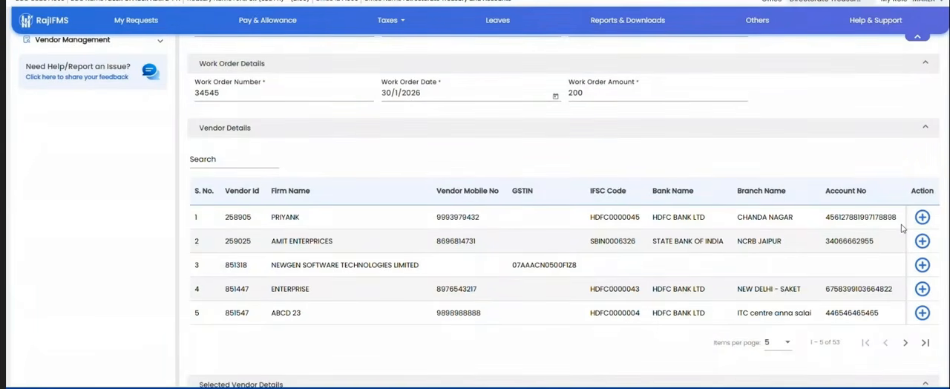
{"action": "scroll", "coordinate": [312, 149], "scroll_direction": "down", "scroll_amount": 2}
{"action": "scroll", "coordinate": [365, 199], "scroll_direction": "down", "scroll_amount": 1}
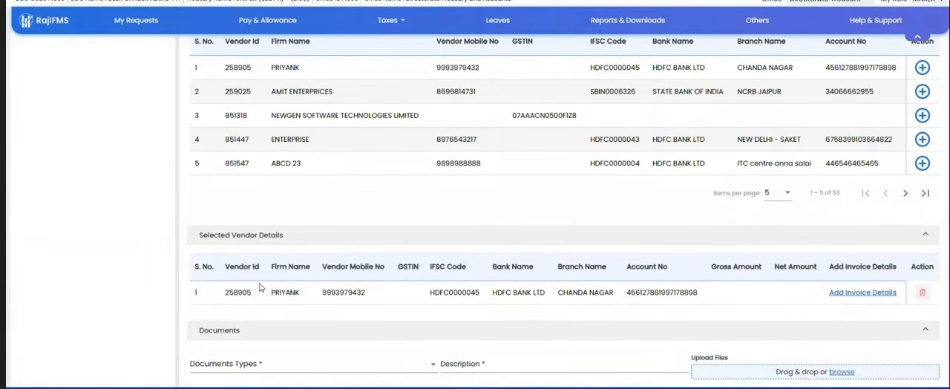
{"action": "left_click_drag", "start_coordinate": [238, 292], "coordinate": [729, 302]}
{"action": "left_click", "coordinate": [730, 304]}
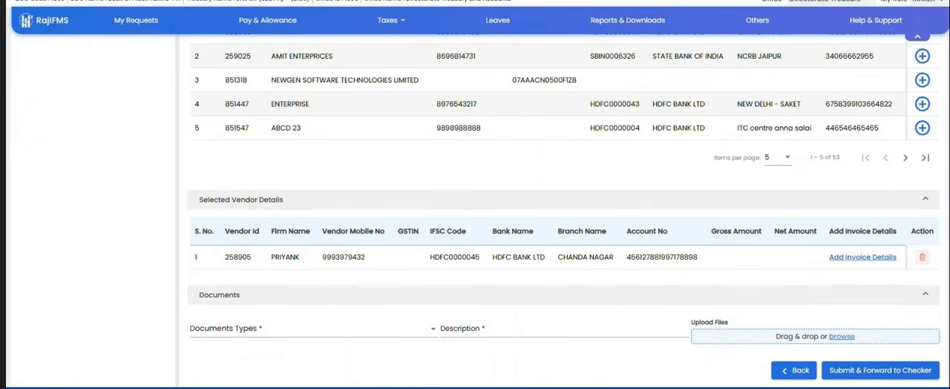
Step: Switch to the Teams meeting and open the options for the Sub Treasury Bagoda participant
{"action": "mouse_move", "coordinate": [239, 377]}
{"action": "left_click", "coordinate": [145, 361]}
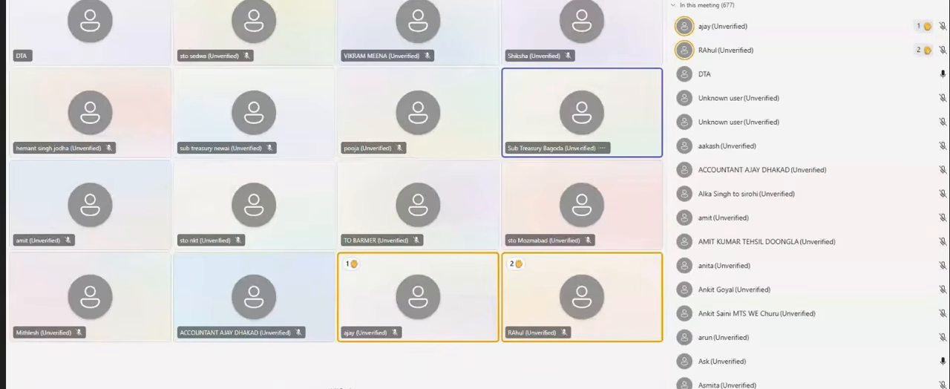
{"action": "left_click", "coordinate": [601, 147]}
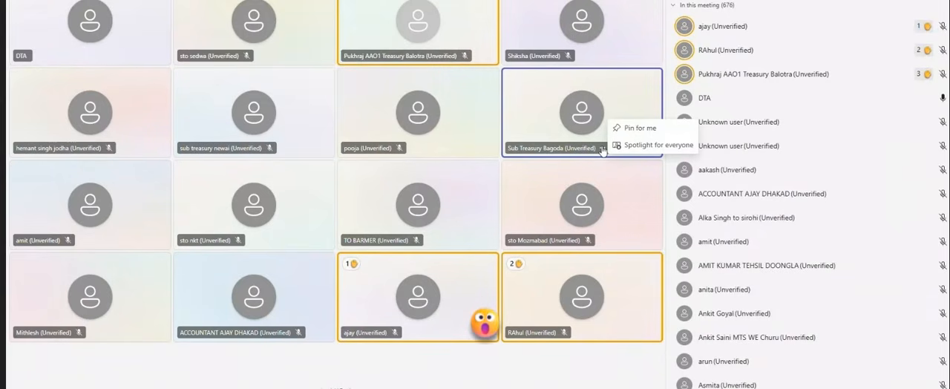
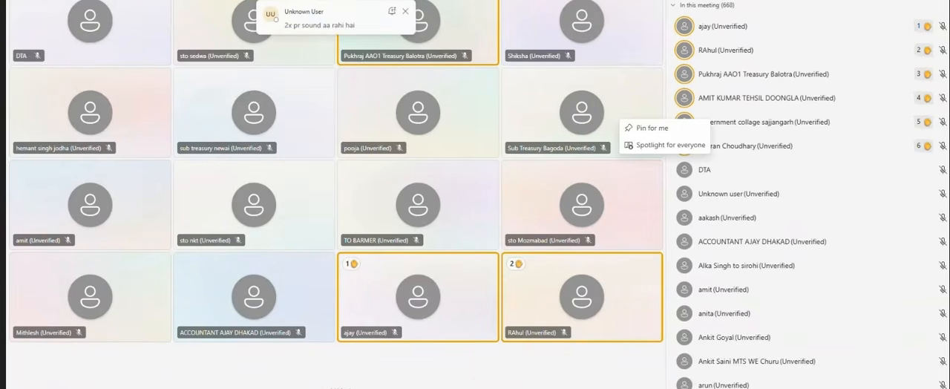
Step: Leave the Teams meeting view, switch back to RajIFMS and open the invoice details form for the selected vendor
{"action": "key", "text": "Escape"}
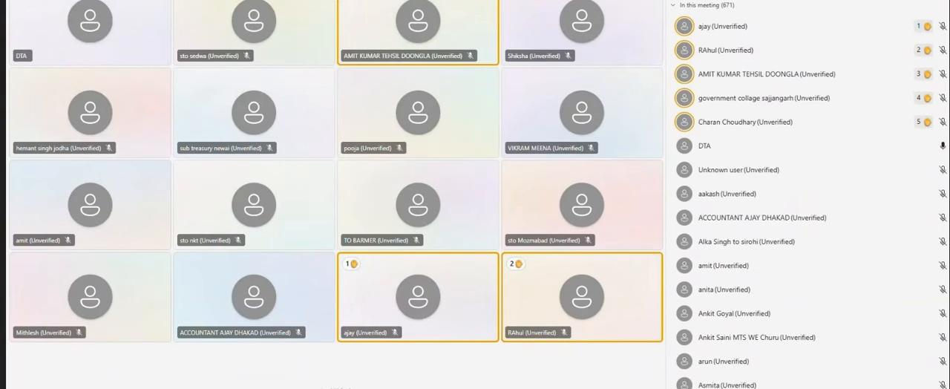
{"action": "key", "text": "alt+Tab"}
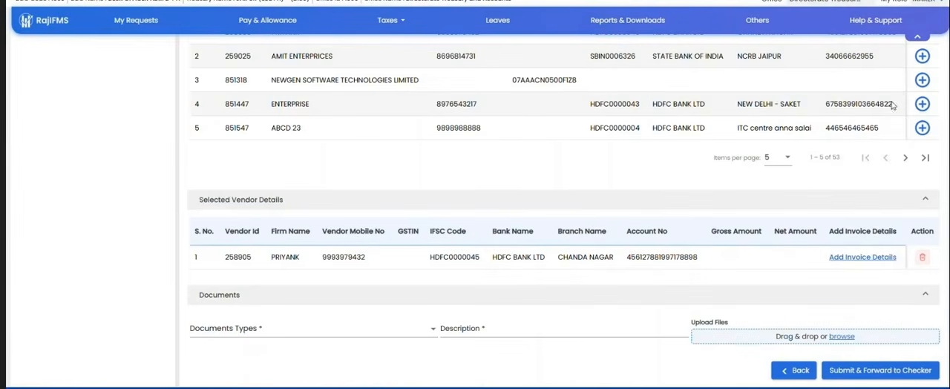
{"action": "left_click", "coordinate": [848, 261]}
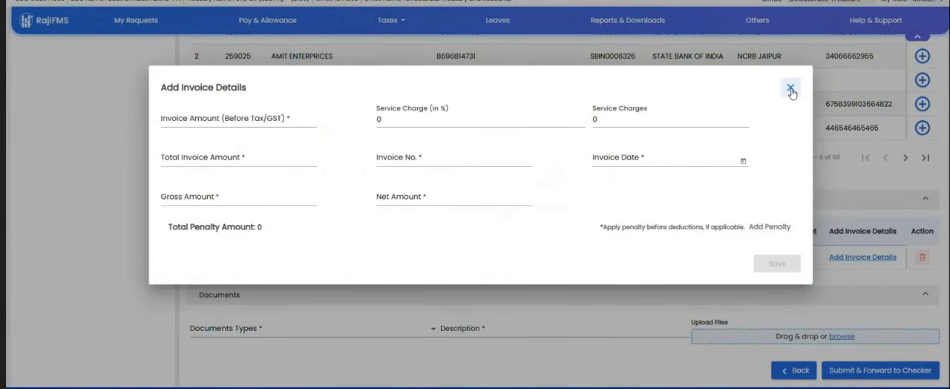
Step: Fill in the vendor's invoice details with invoice amount 23434, invoice number 343 and invoice date 30/1/2026
{"action": "left_click", "coordinate": [230, 128]}
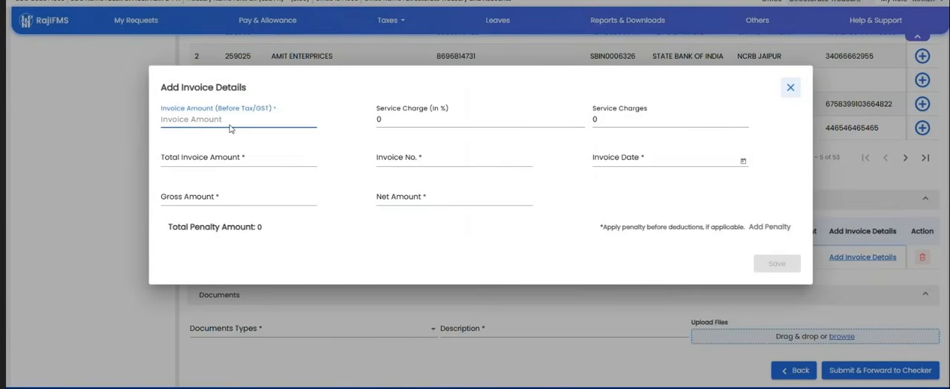
{"action": "type", "text": "23434"}
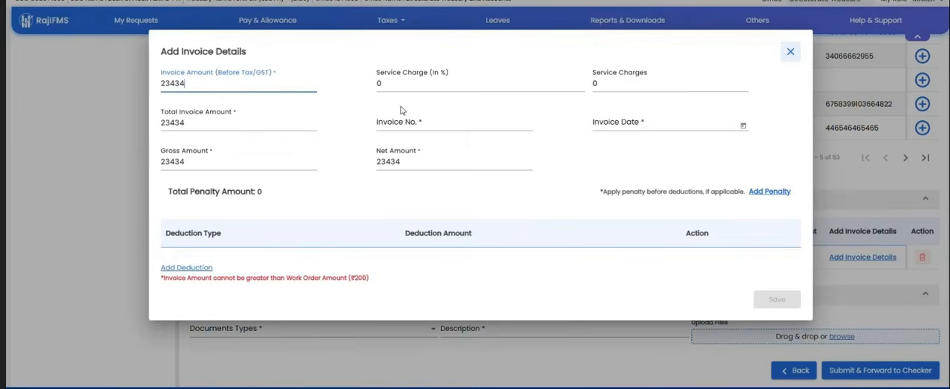
{"action": "left_click_drag", "start_coordinate": [186, 84], "coordinate": [174, 86]}
{"action": "left_click", "coordinate": [286, 83]}
{"action": "left_click", "coordinate": [403, 85]}
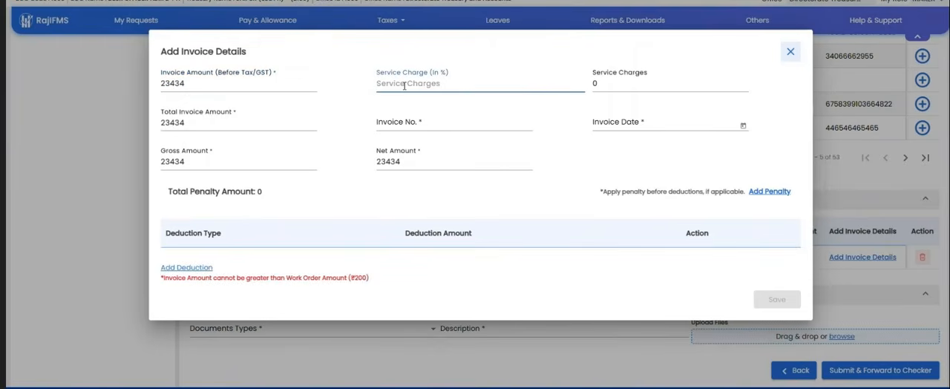
{"action": "left_click", "coordinate": [414, 124]}
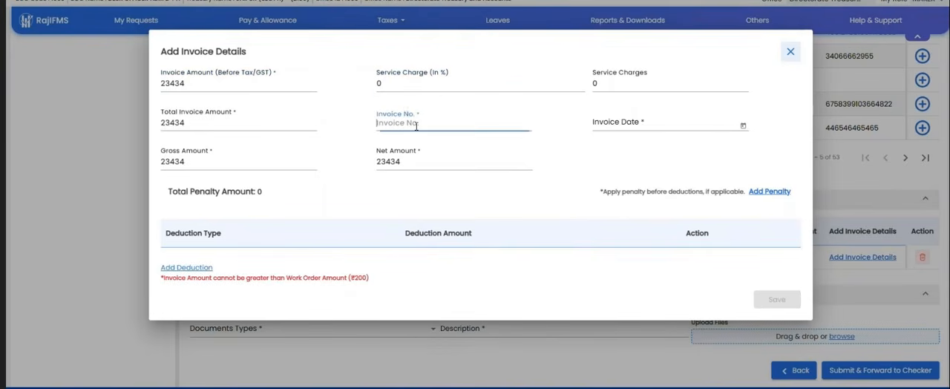
{"action": "type", "text": "343"}
{"action": "left_click", "coordinate": [629, 126]}
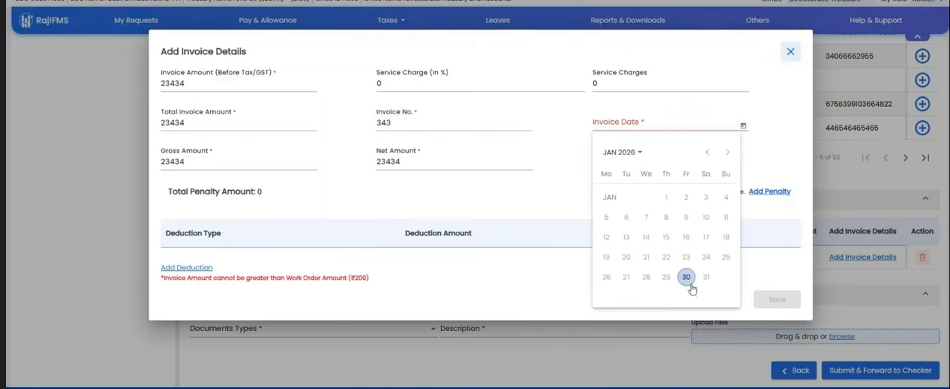
{"action": "left_click", "coordinate": [686, 277]}
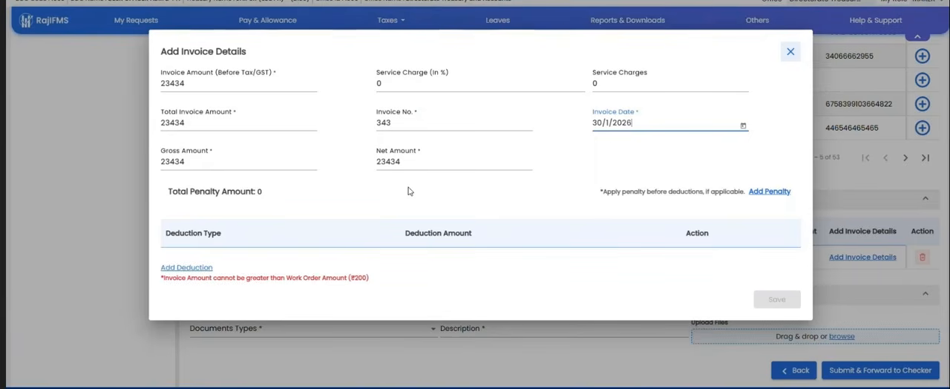
{"action": "left_click", "coordinate": [494, 191]}
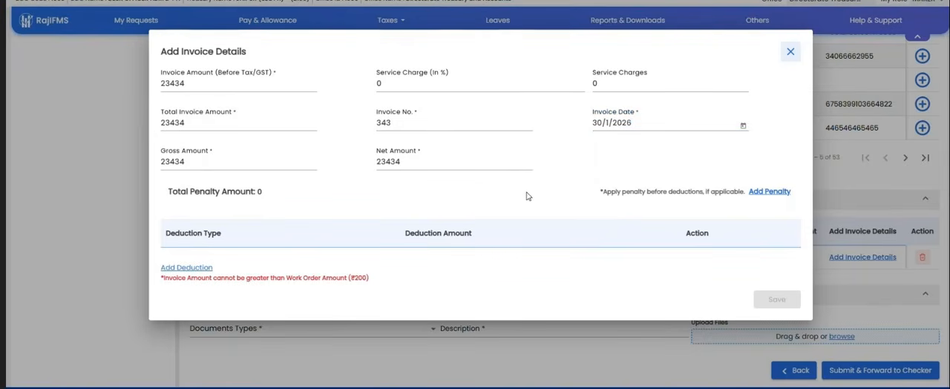
Step: Add a Liquidity Damage penalty of 1% to the invoice and save the penalty details
{"action": "left_click", "coordinate": [768, 192]}
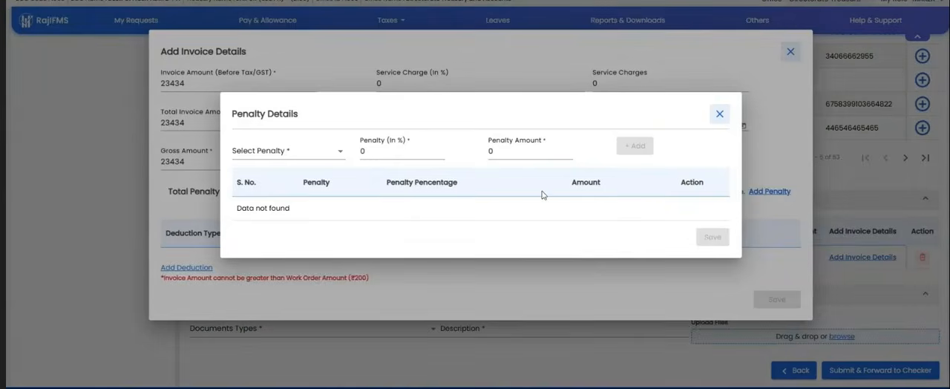
{"action": "left_click", "coordinate": [266, 146]}
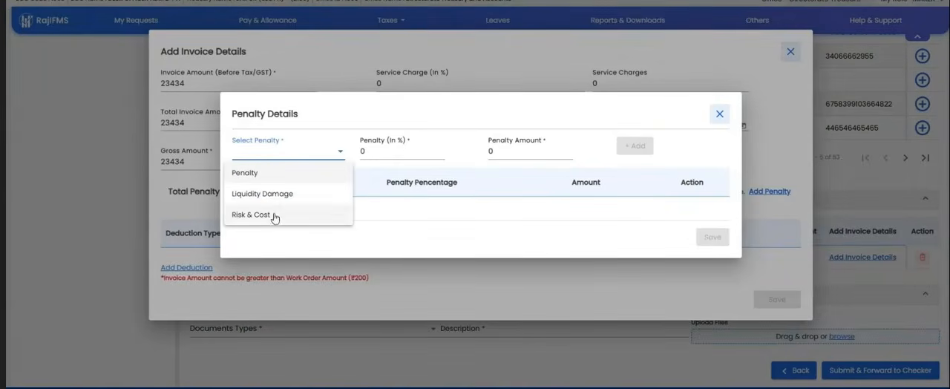
{"action": "left_click", "coordinate": [257, 196]}
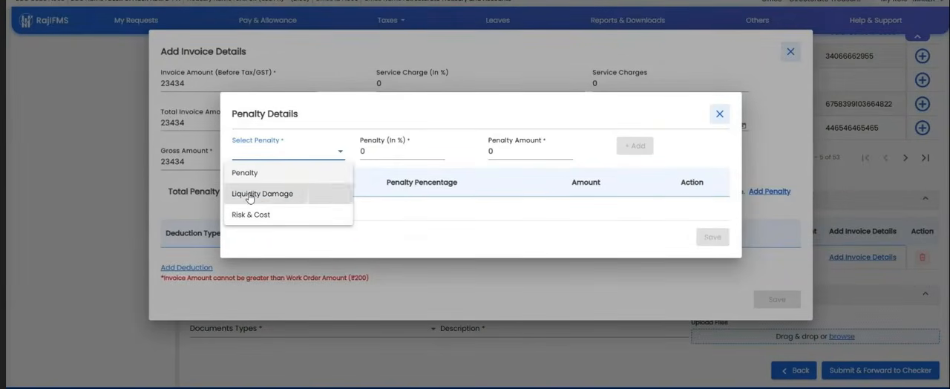
{"action": "left_click", "coordinate": [384, 151]}
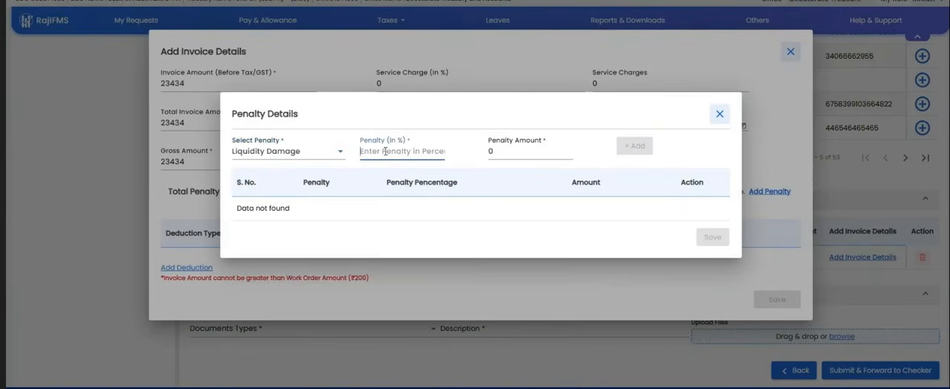
{"action": "type", "text": "1"}
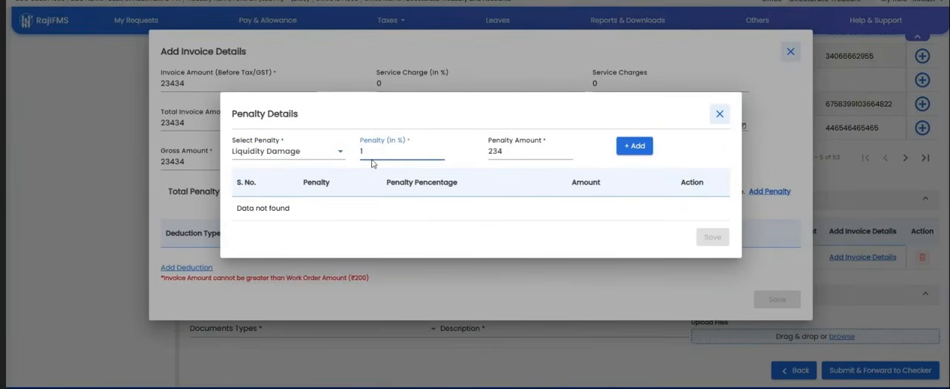
{"action": "left_click", "coordinate": [632, 146]}
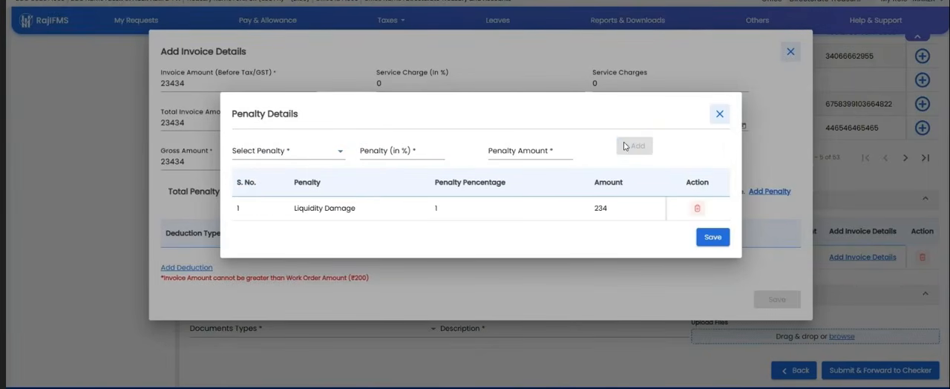
{"action": "left_click", "coordinate": [712, 237]}
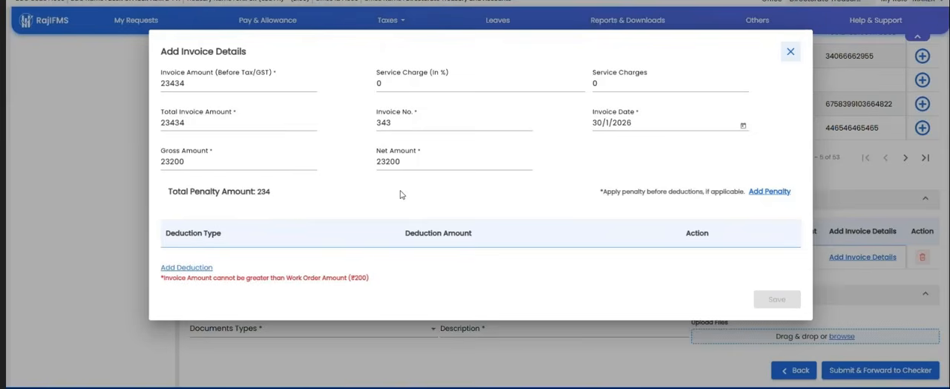
Step: Add a GST deduction to the invoice, change its type to Income Tax, and delete the deduction row
{"action": "left_click", "coordinate": [187, 267]}
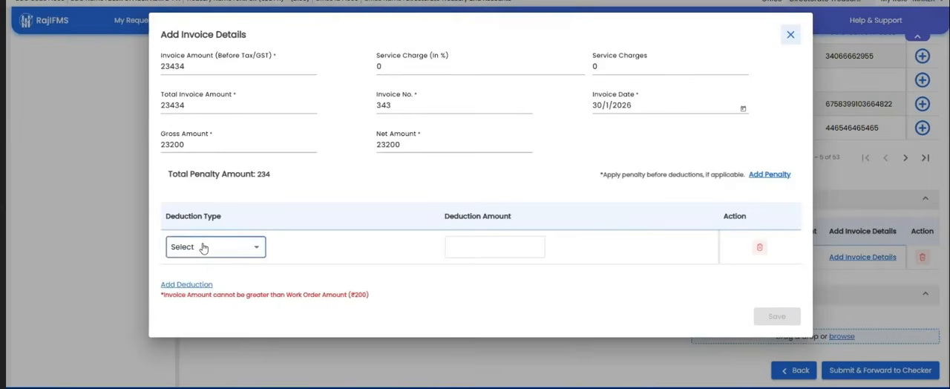
{"action": "left_click", "coordinate": [202, 247]}
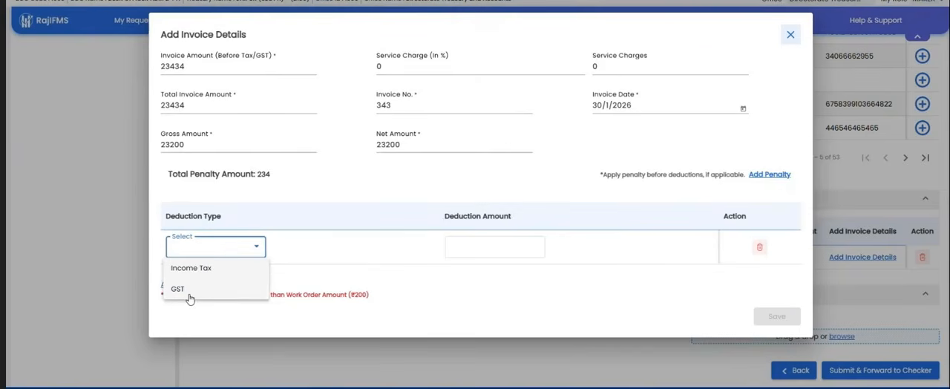
{"action": "left_click", "coordinate": [189, 291]}
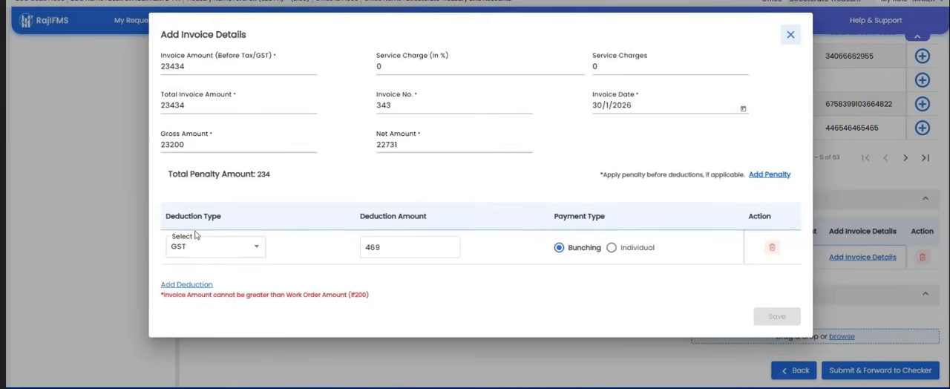
{"action": "left_click", "coordinate": [195, 249]}
{"action": "left_click", "coordinate": [191, 270]}
{"action": "left_click", "coordinate": [197, 249]}
{"action": "left_click", "coordinate": [312, 257]}
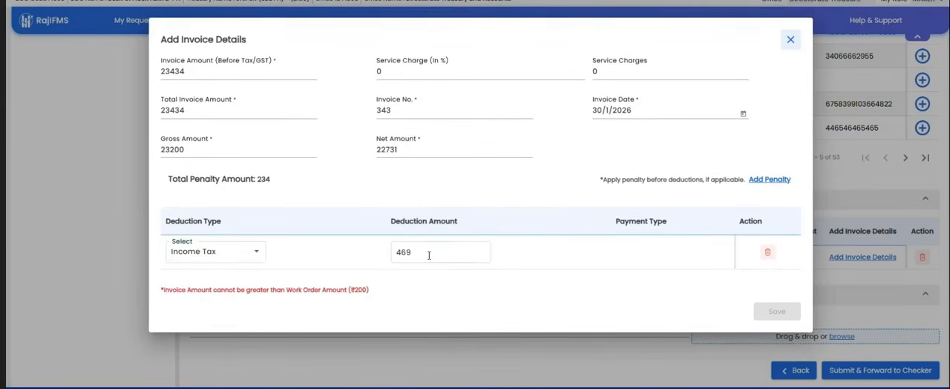
{"action": "left_click", "coordinate": [768, 252]}
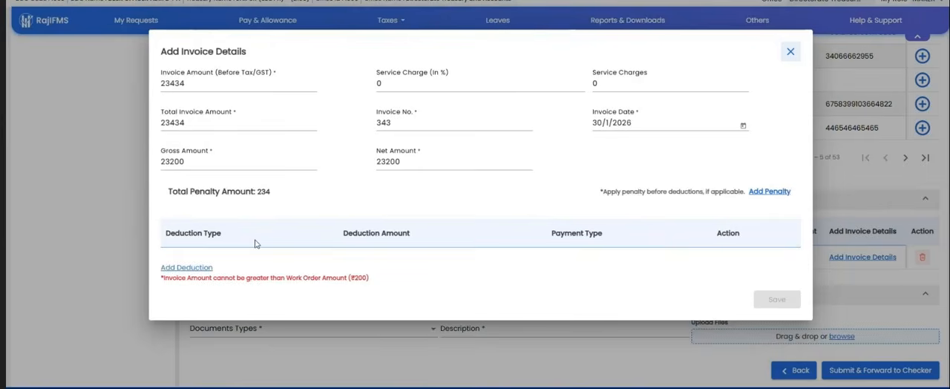
Step: Add an Income Tax deduction to the invoice and close the invoice details form without saving
{"action": "left_click", "coordinate": [186, 267]}
{"action": "left_click", "coordinate": [215, 251]}
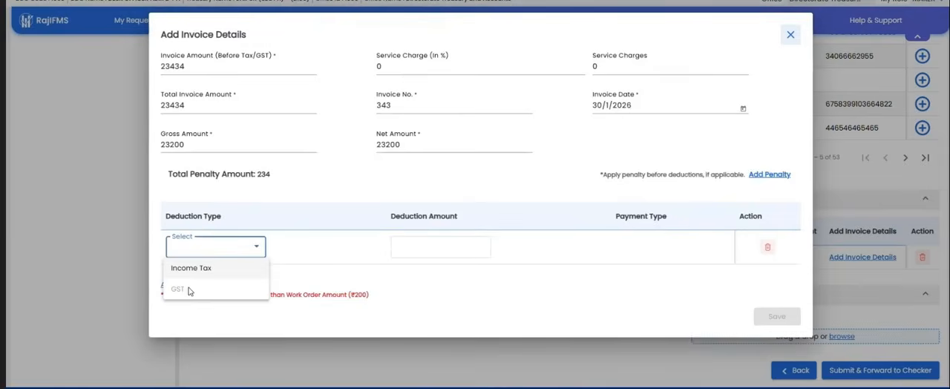
{"action": "left_click", "coordinate": [198, 268]}
{"action": "left_click", "coordinate": [197, 251]}
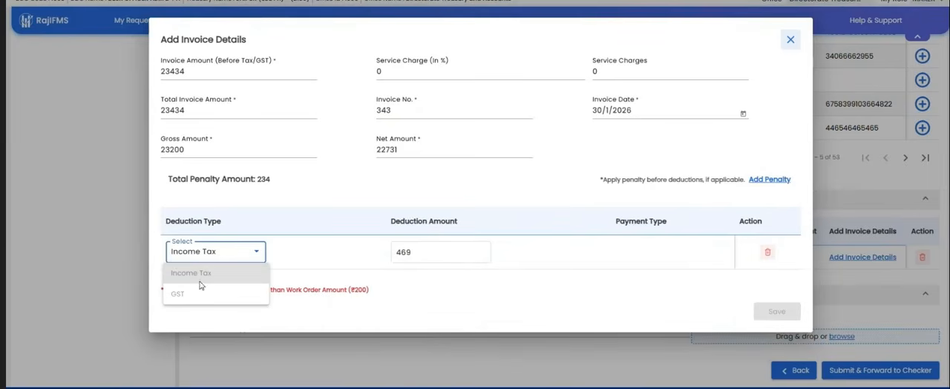
{"action": "left_click", "coordinate": [332, 268]}
{"action": "left_click", "coordinate": [790, 39]}
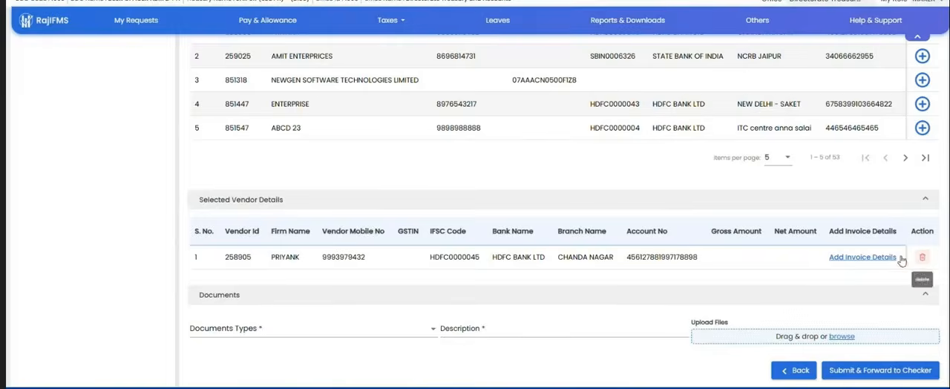
Step: Reopen the selected vendor's invoice details, set the invoice amount to 586 and add a GST deduction
{"action": "left_click", "coordinate": [841, 256]}
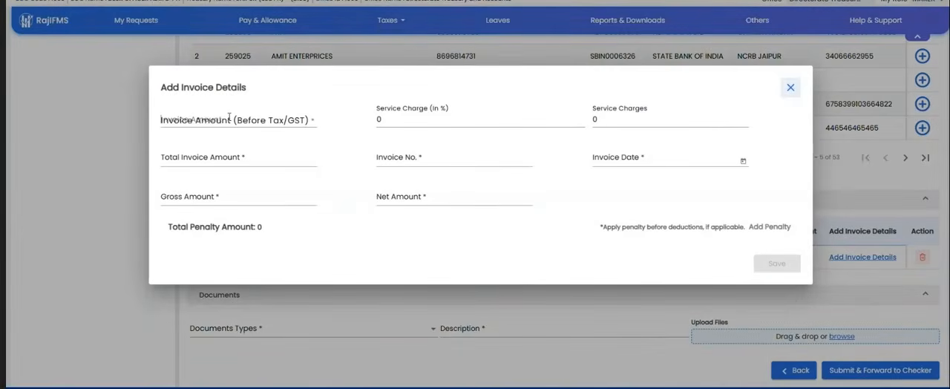
{"action": "left_click", "coordinate": [229, 117]}
{"action": "type", "text": "586"}
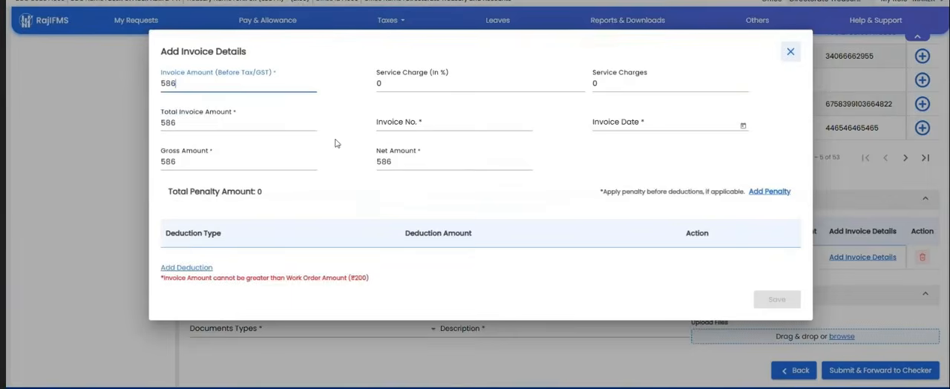
{"action": "left_click", "coordinate": [199, 269]}
{"action": "left_click", "coordinate": [220, 251]}
{"action": "left_click", "coordinate": [201, 291]}
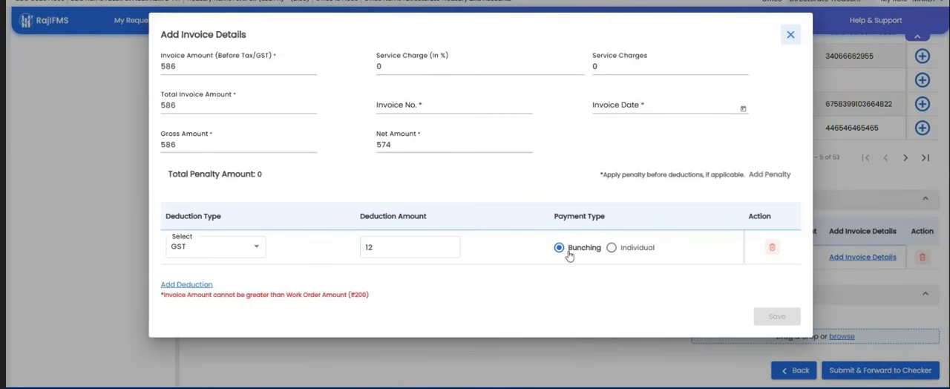
Step: Alternate the GST deduction between Individual and Bunching payment, ending on Individual, and examine the GST TDS Bill Process fields for DDO GSTIN and CPIN
{"action": "left_click", "coordinate": [622, 253]}
{"action": "left_click", "coordinate": [220, 284]}
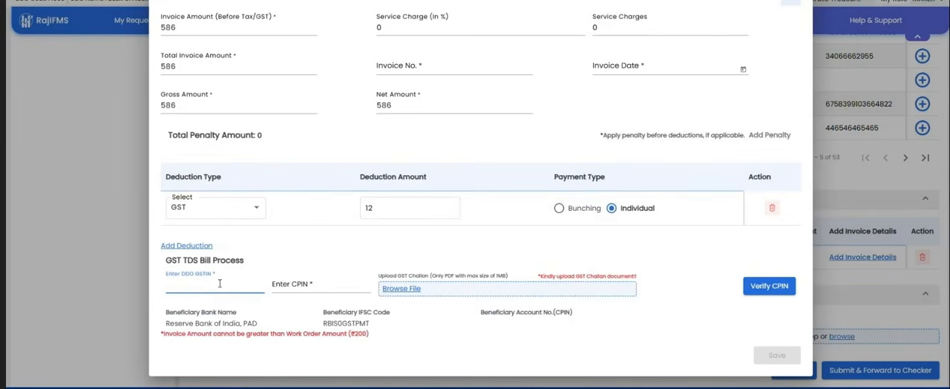
{"action": "left_click", "coordinate": [290, 285]}
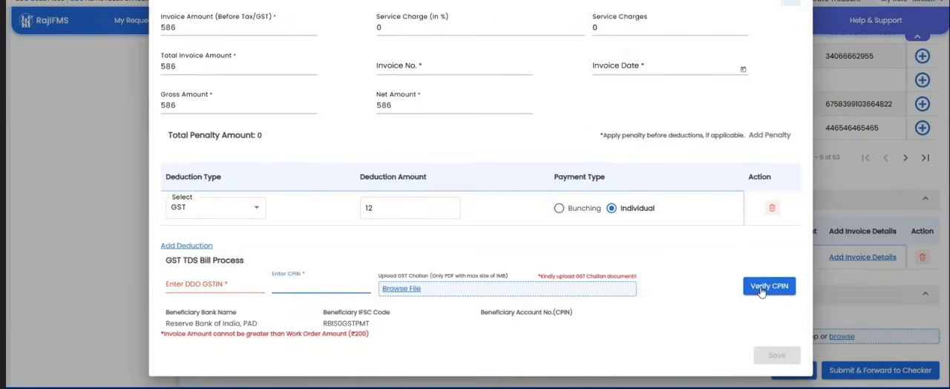
{"action": "left_click", "coordinate": [558, 208]}
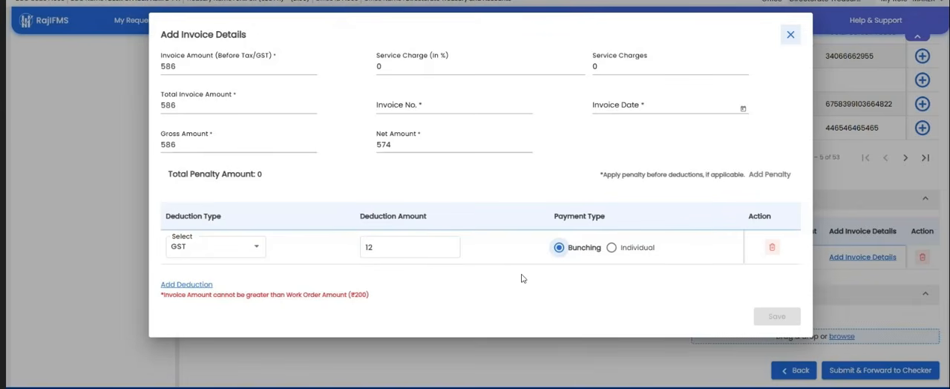
{"action": "left_click", "coordinate": [610, 248]}
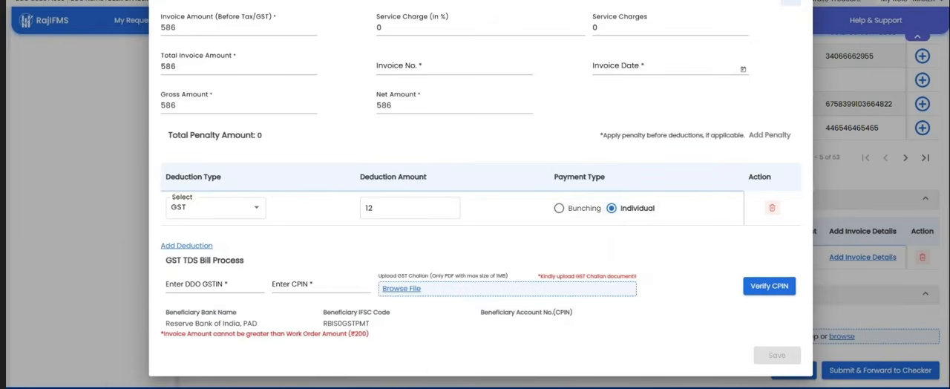
Step: Check the Teams meeting, switch back to RajIFMS and set the GST deduction's payment type to Bunching
{"action": "mouse_move", "coordinate": [268, 387]}
{"action": "left_click", "coordinate": [164, 367]}
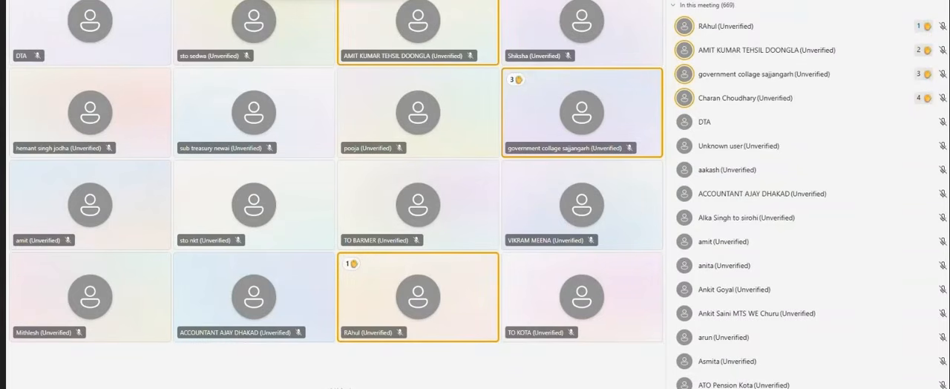
{"action": "key", "text": "alt+Tab"}
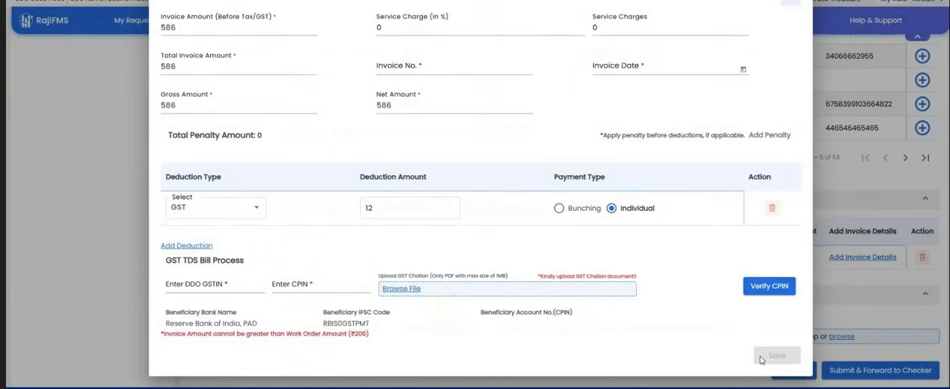
{"action": "left_click", "coordinate": [587, 213]}
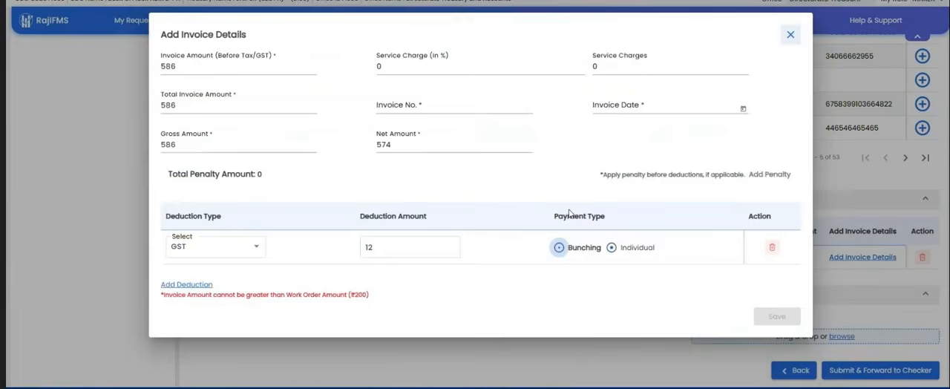
Step: Fill in the invoice with date 30/1/2026, invoice number 5435 and a 3% service charge
{"action": "left_click", "coordinate": [614, 110]}
{"action": "left_click", "coordinate": [676, 266]}
{"action": "left_click", "coordinate": [428, 107]}
{"action": "type", "text": "5435"}
{"action": "left_click", "coordinate": [444, 67]}
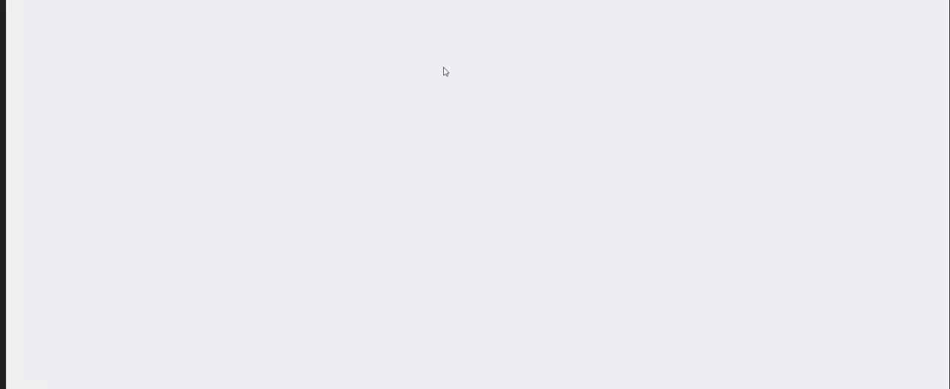
{"action": "type", "text": "3"}
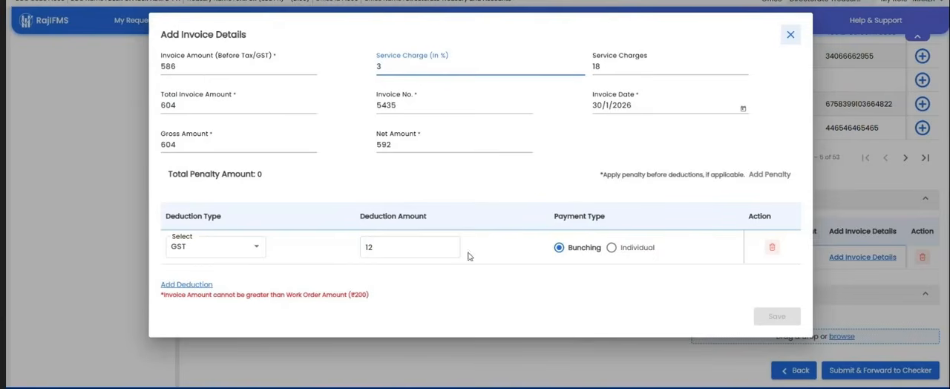
Step: Lower the invoice amount before tax to 58 and save the vendor's invoice details
{"action": "left_click", "coordinate": [407, 248]}
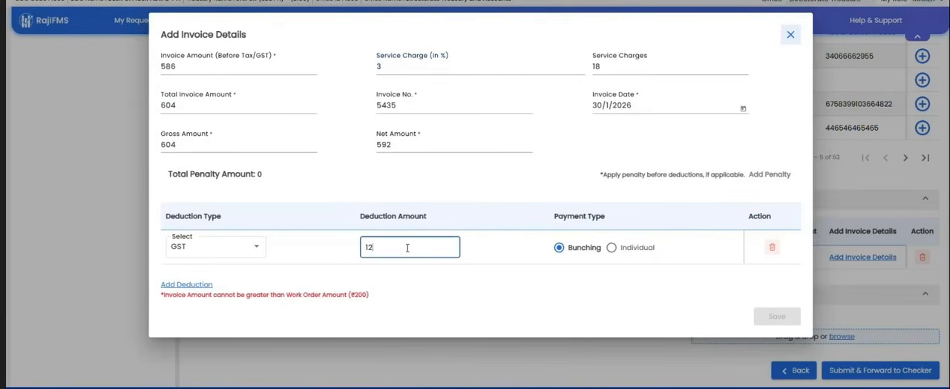
{"action": "left_click", "coordinate": [207, 145]}
{"action": "double_click", "coordinate": [207, 145]}
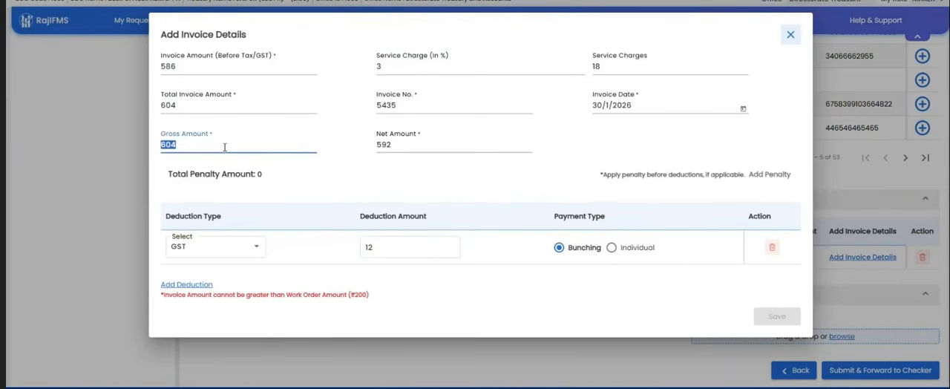
{"action": "left_click", "coordinate": [209, 68]}
{"action": "key", "text": "BackSpace"}
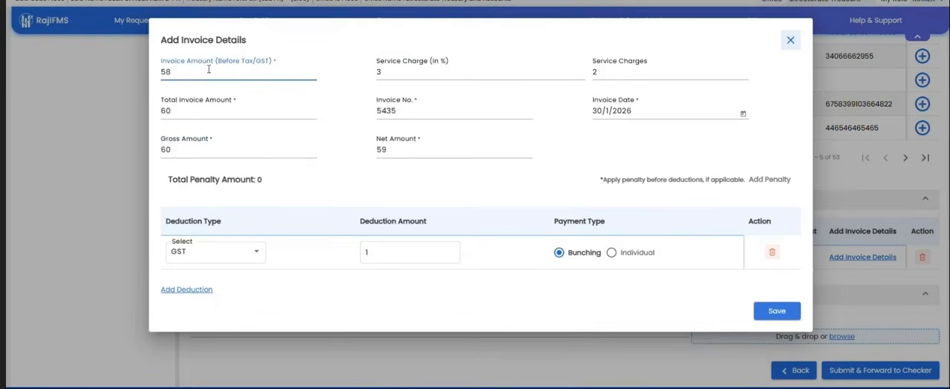
{"action": "left_click", "coordinate": [667, 295]}
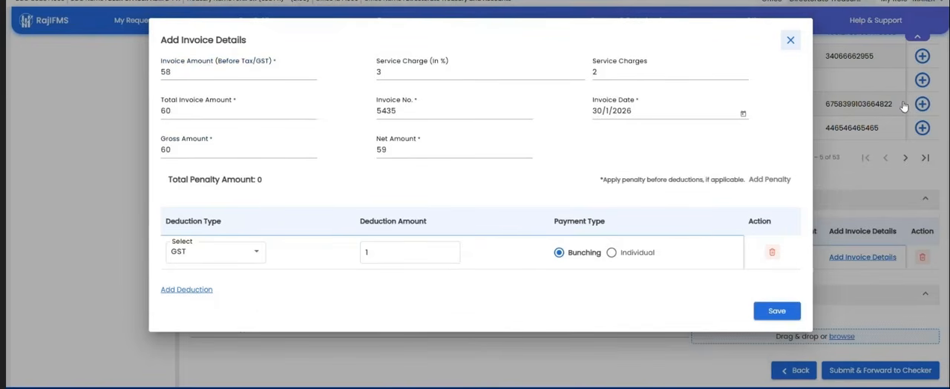
{"action": "left_click", "coordinate": [775, 313]}
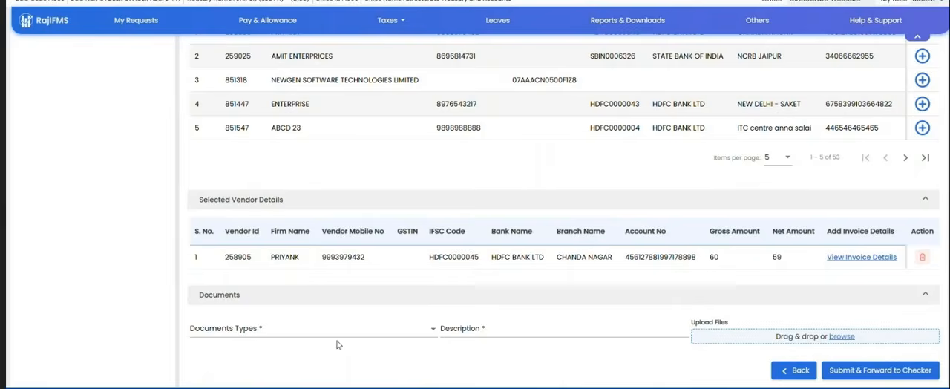
{"action": "left_click", "coordinate": [301, 331]}
{"action": "left_click", "coordinate": [198, 371]}
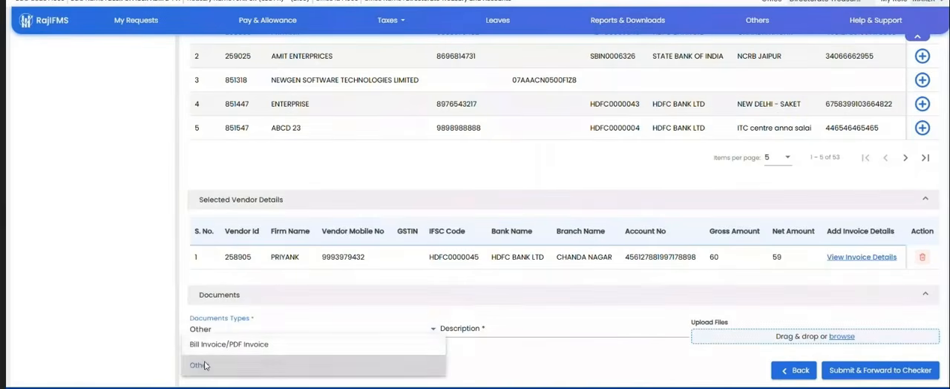
{"action": "left_click", "coordinate": [265, 329]}
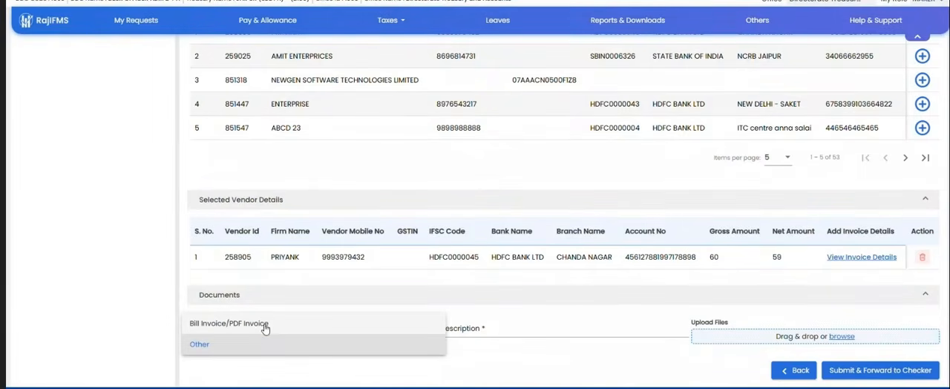
{"action": "left_click", "coordinate": [264, 328]}
{"action": "left_click", "coordinate": [475, 327]}
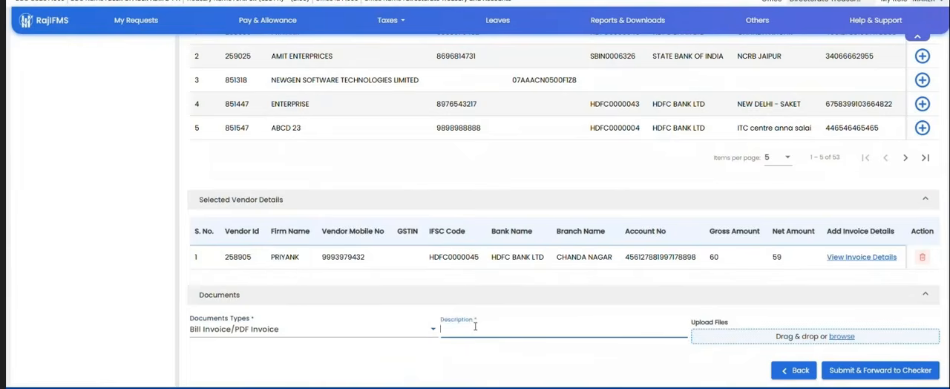
{"action": "type", "text": "gfdgdf"}
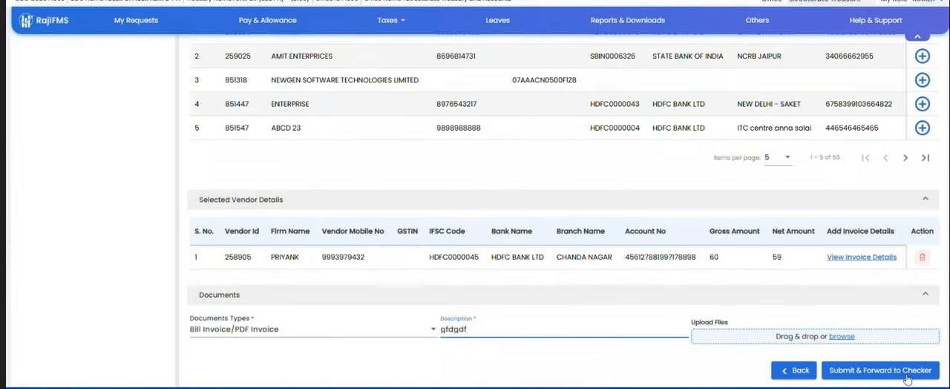
{"action": "left_click", "coordinate": [893, 376]}
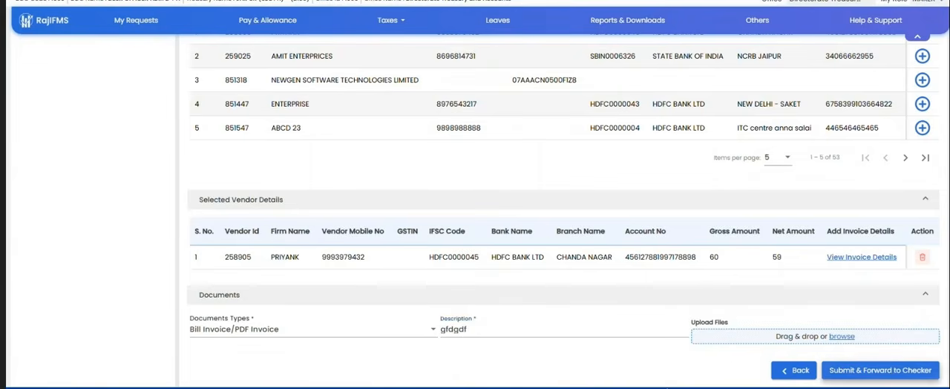
{"action": "left_click", "coordinate": [841, 337]}
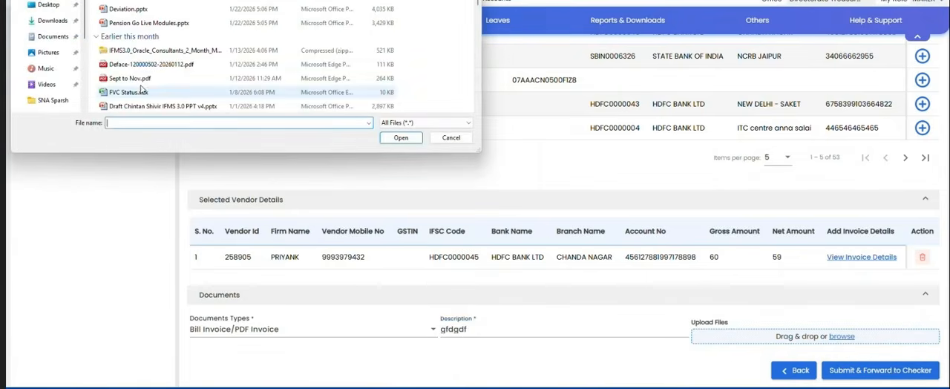
{"action": "double_click", "coordinate": [160, 2]}
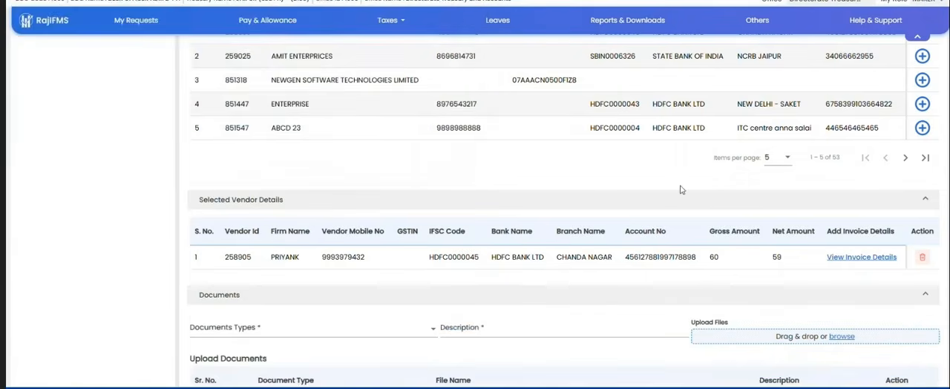
Step: Submit the sanction to the checker, confirm its creation and copy the generated sanction number
{"action": "scroll", "coordinate": [786, 260], "scroll_direction": "down", "scroll_amount": 2}
{"action": "left_click", "coordinate": [873, 371]}
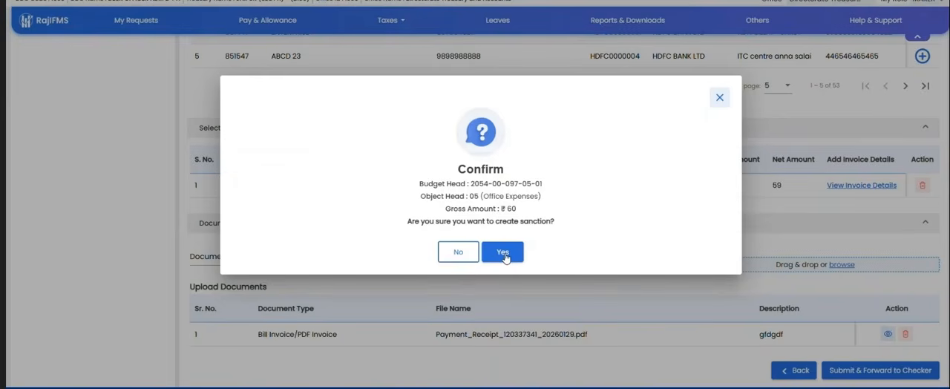
{"action": "left_click", "coordinate": [503, 253]}
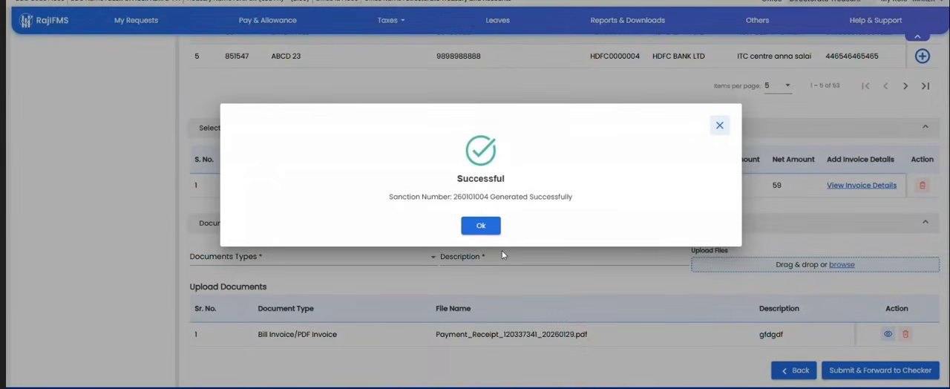
{"action": "double_click", "coordinate": [470, 198]}
{"action": "right_click", "coordinate": [469, 198]}
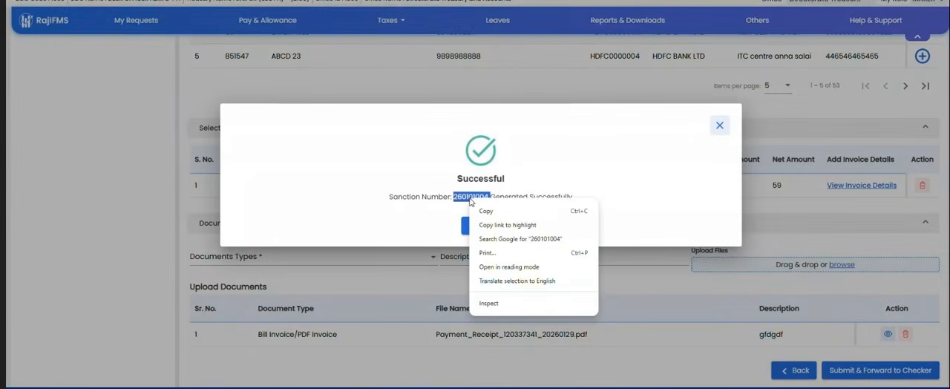
{"action": "left_click", "coordinate": [478, 211]}
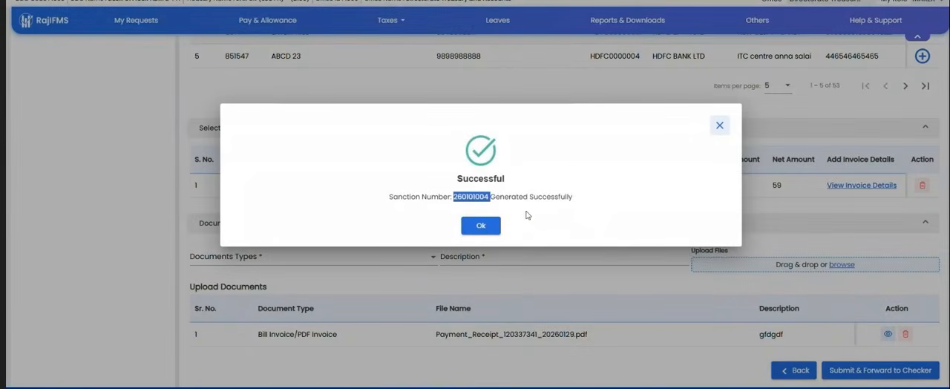
{"action": "left_click", "coordinate": [480, 233]}
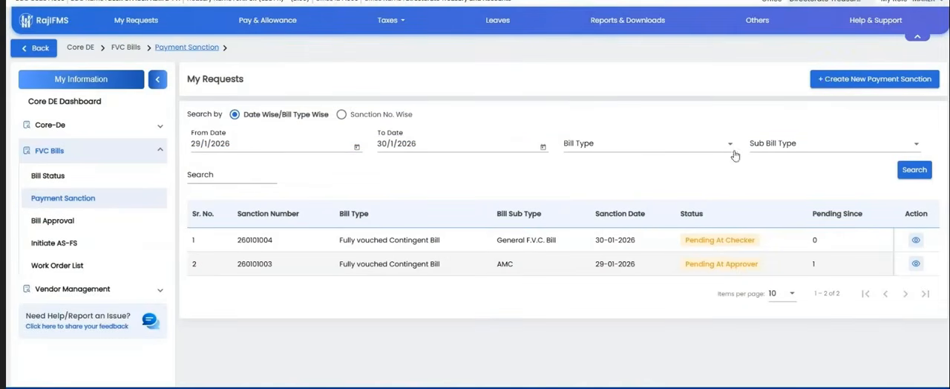
Step: Switch the role to Checker and open the new General F.V.C. Bill sanction by searching for the copied sanction number
{"action": "left_click", "coordinate": [924, 2]}
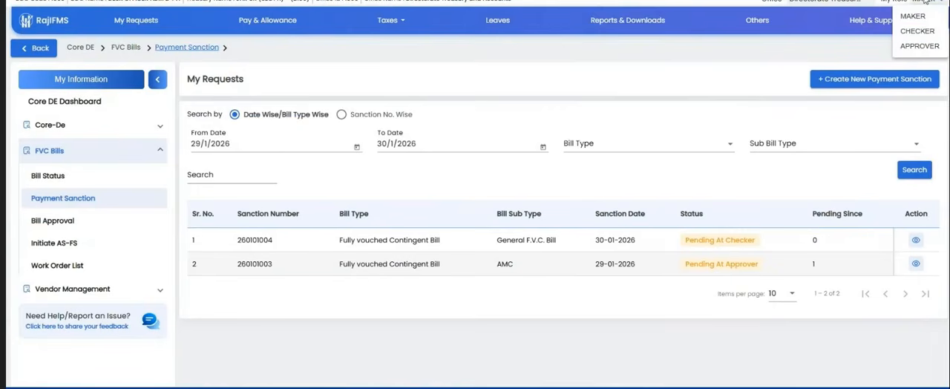
{"action": "left_click", "coordinate": [734, 157]}
{"action": "left_click", "coordinate": [920, 2]}
{"action": "left_click", "coordinate": [914, 31]}
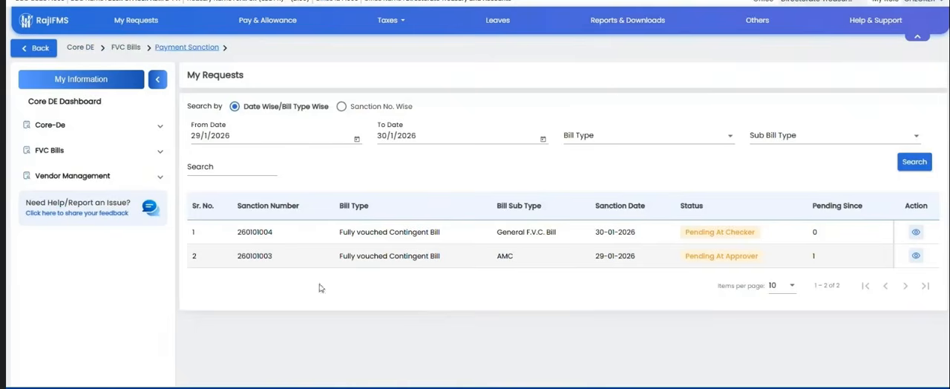
{"action": "left_click", "coordinate": [64, 151]}
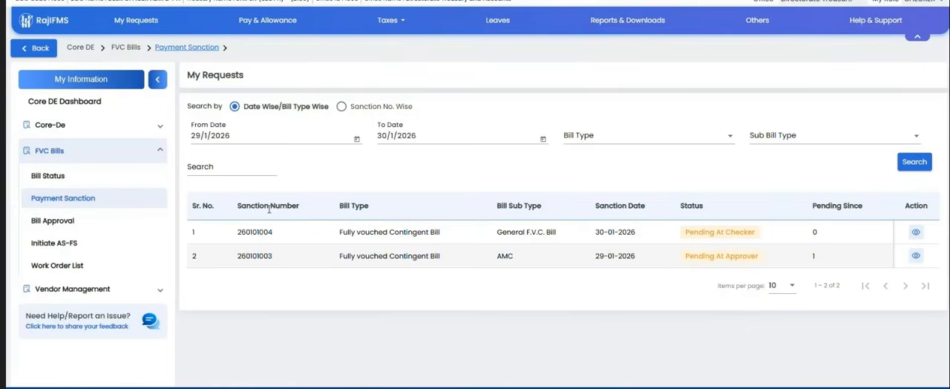
{"action": "left_click", "coordinate": [217, 168]}
{"action": "key", "text": "ctrl+v"}
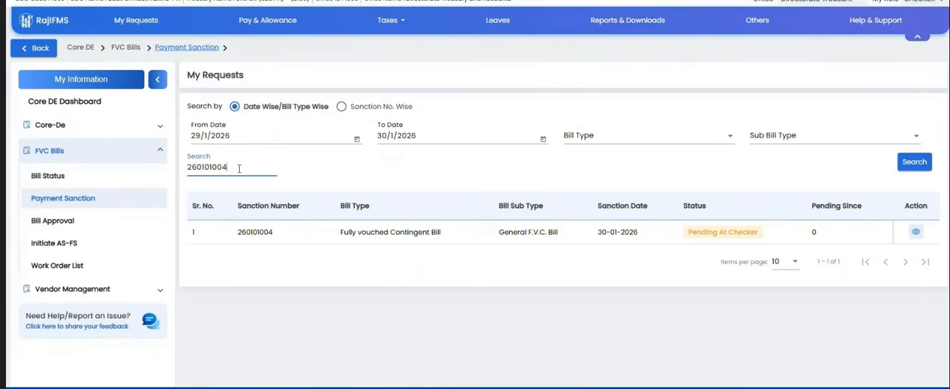
{"action": "left_click", "coordinate": [917, 233]}
Step: Add the remark "tertert" to the sanction and forward it to the approver, confirming the submission
{"action": "scroll", "coordinate": [764, 239], "scroll_direction": "down", "scroll_amount": 1}
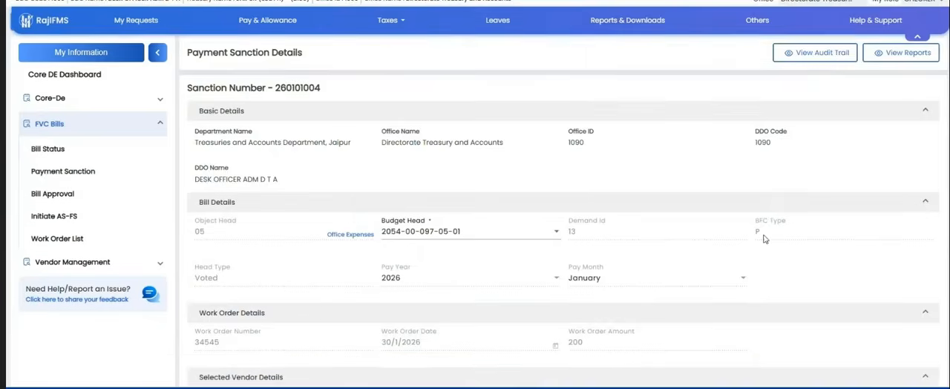
{"action": "scroll", "coordinate": [765, 239], "scroll_direction": "down", "scroll_amount": 5}
{"action": "left_click", "coordinate": [404, 318]}
{"action": "type", "text": "tertert"}
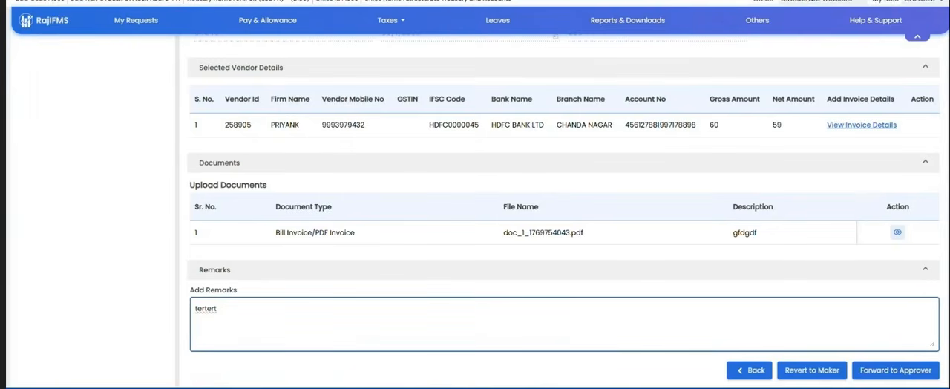
{"action": "left_click", "coordinate": [896, 369]}
{"action": "left_click", "coordinate": [507, 234]}
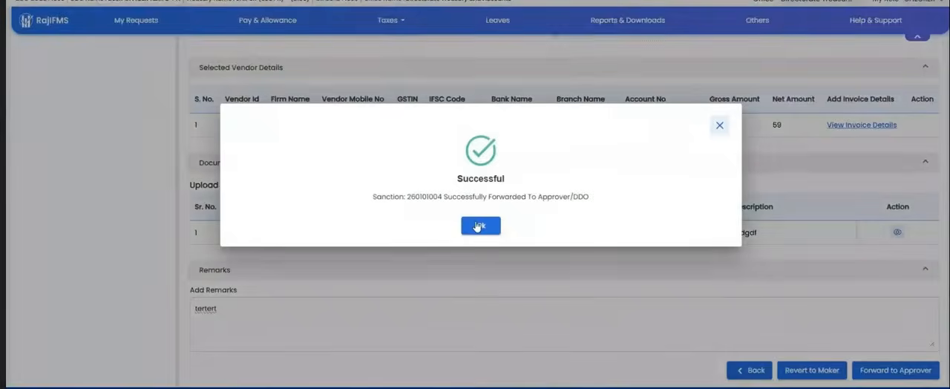
{"action": "left_click", "coordinate": [481, 225]}
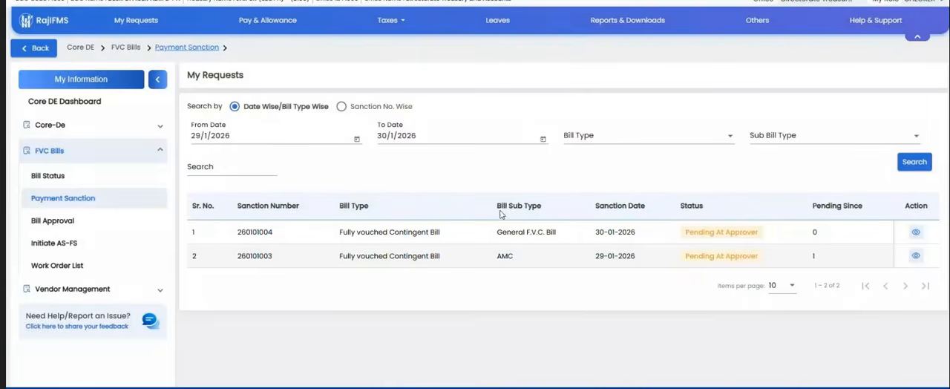
Step: Switch the role to Approver and open the forwarded sanction by searching for the copied sanction number
{"action": "left_click", "coordinate": [920, 4]}
{"action": "left_click", "coordinate": [920, 46]}
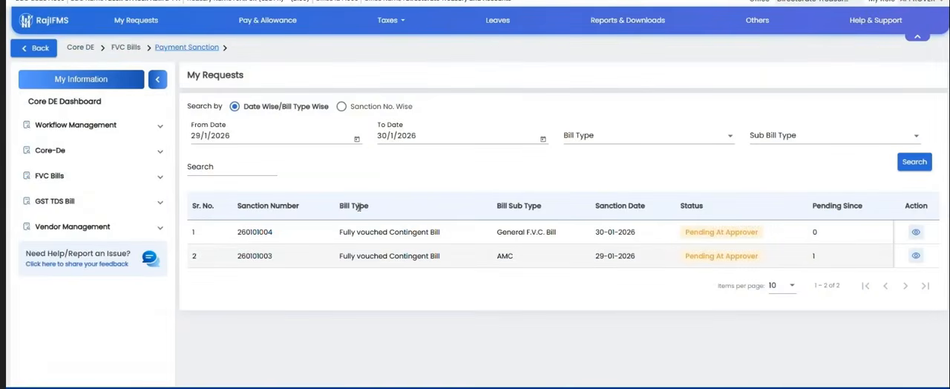
{"action": "left_click", "coordinate": [230, 178]}
{"action": "key", "text": "ctrl+v"}
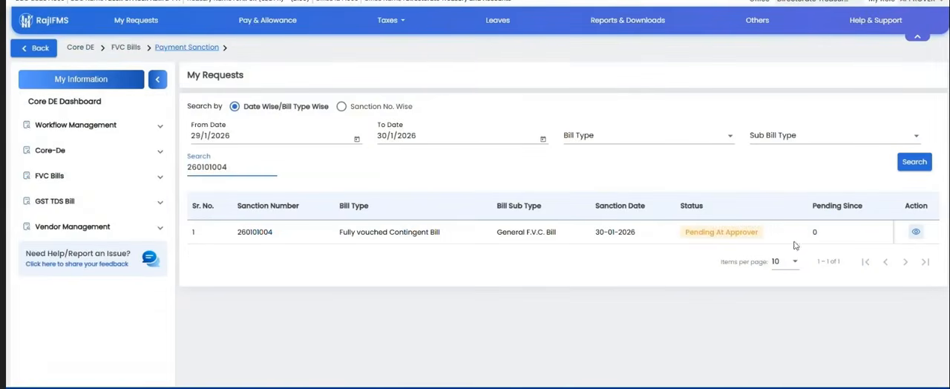
{"action": "left_click", "coordinate": [917, 233]}
Step: Review the selected vendor's invoice details in the sanction and close them
{"action": "scroll", "coordinate": [564, 236], "scroll_direction": "down", "scroll_amount": 5}
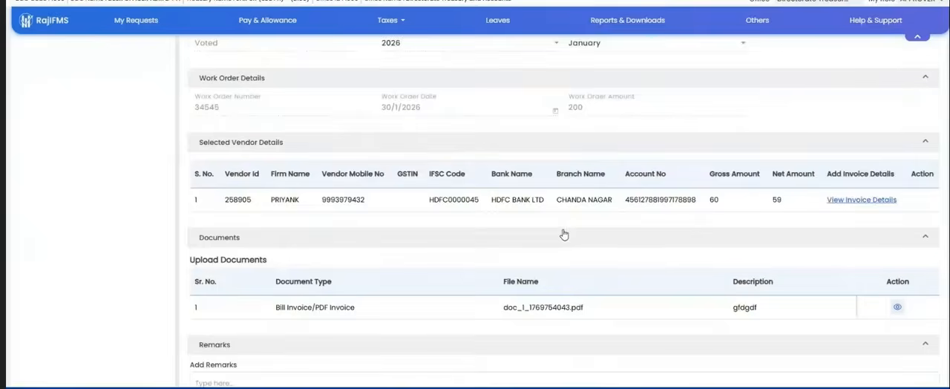
{"action": "left_click", "coordinate": [859, 163]}
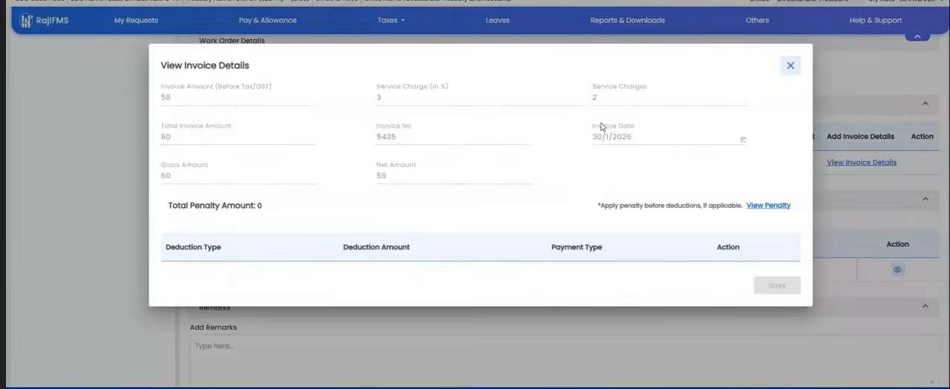
{"action": "left_click", "coordinate": [790, 48]}
Step: Add the approver remark "rtyrty", approve the sanction and confirm generating the bill to open the Payment Sanction document for signing
{"action": "scroll", "coordinate": [774, 196], "scroll_direction": "down", "scroll_amount": 1}
{"action": "left_click", "coordinate": [575, 299]}
{"action": "type", "text": "rtyrty"}
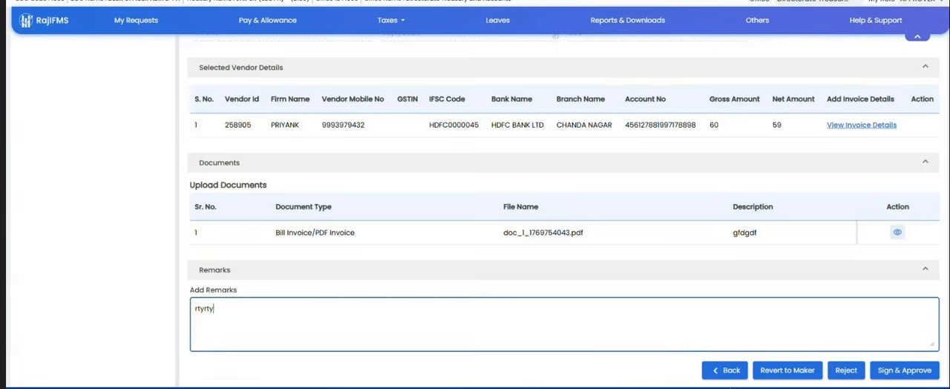
{"action": "left_click", "coordinate": [846, 371]}
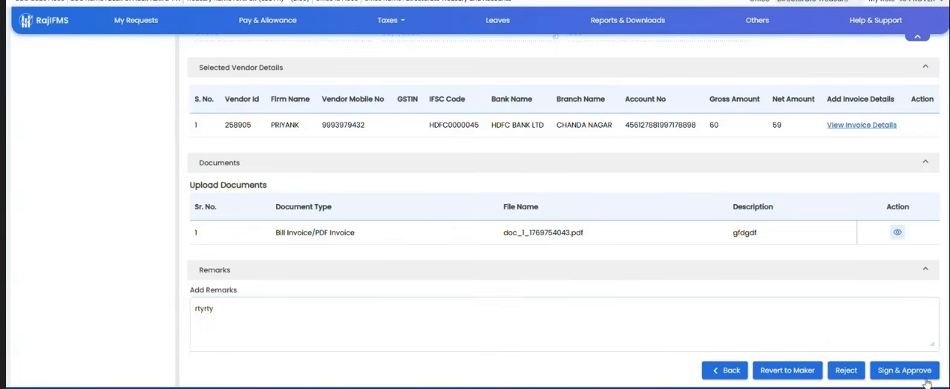
{"action": "left_click", "coordinate": [900, 371]}
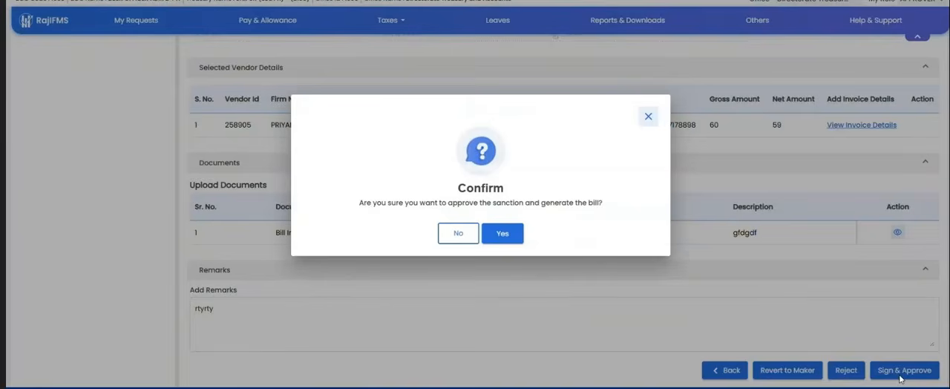
{"action": "left_click", "coordinate": [501, 235]}
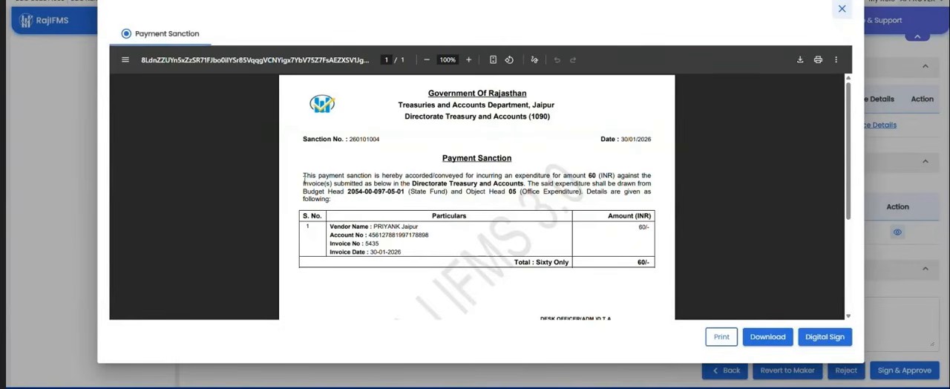
Step: Review the Payment Sanction document's expenditure text, vendor particulars, amount and copy-to section, and close it without signing
{"action": "left_click_drag", "start_coordinate": [652, 176], "coordinate": [349, 176]}
{"action": "left_click", "coordinate": [578, 175]}
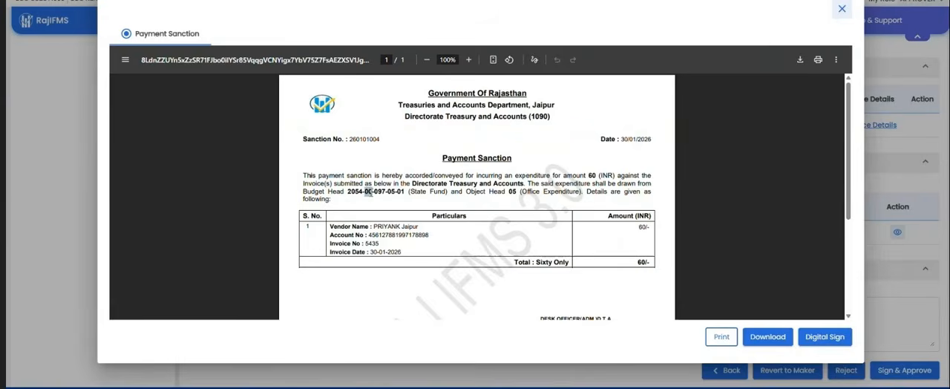
{"action": "triple_click", "coordinate": [458, 179]}
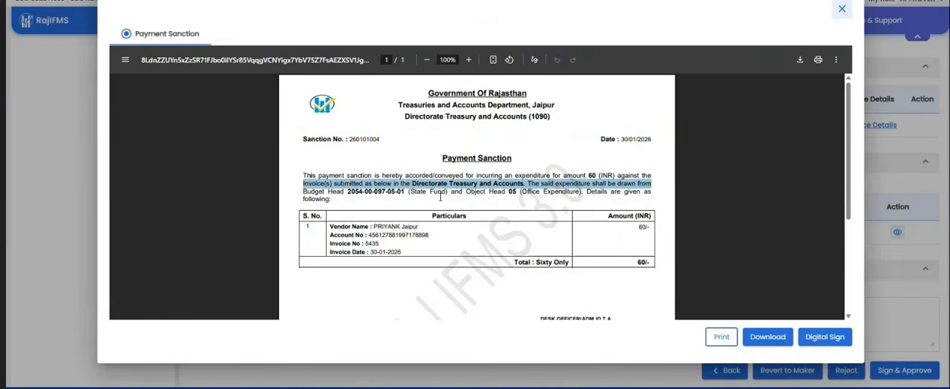
{"action": "left_click", "coordinate": [392, 247]}
{"action": "left_click_drag", "start_coordinate": [369, 227], "coordinate": [418, 226]}
{"action": "triple_click", "coordinate": [415, 226]}
{"action": "left_click", "coordinate": [417, 251]}
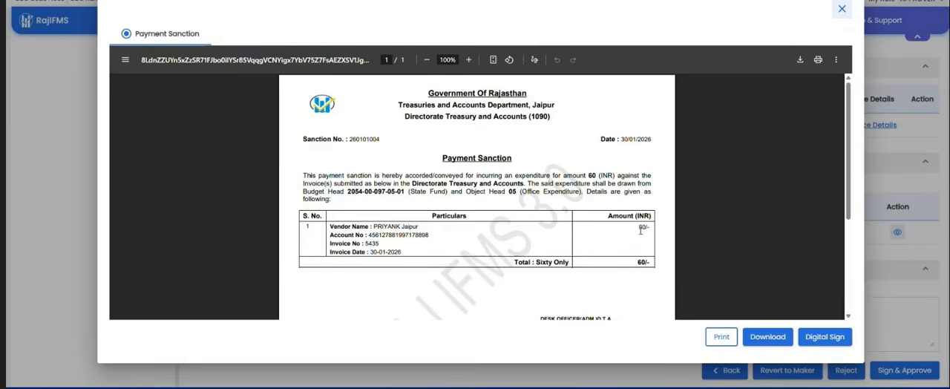
{"action": "scroll", "coordinate": [635, 244], "scroll_direction": "down", "scroll_amount": 2}
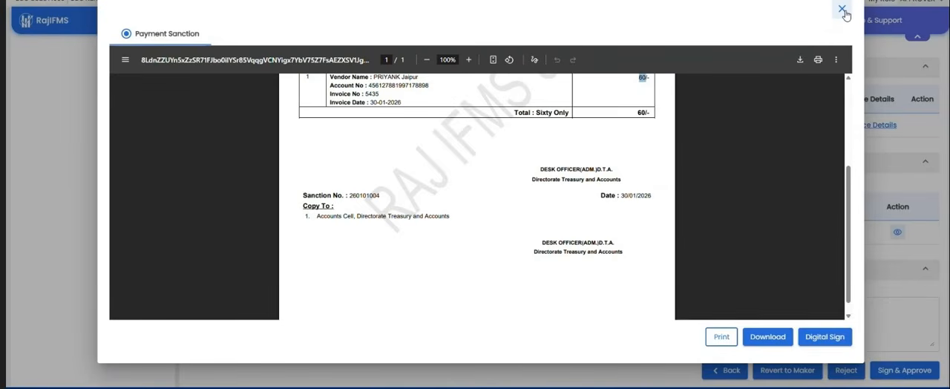
{"action": "left_click", "coordinate": [842, 10]}
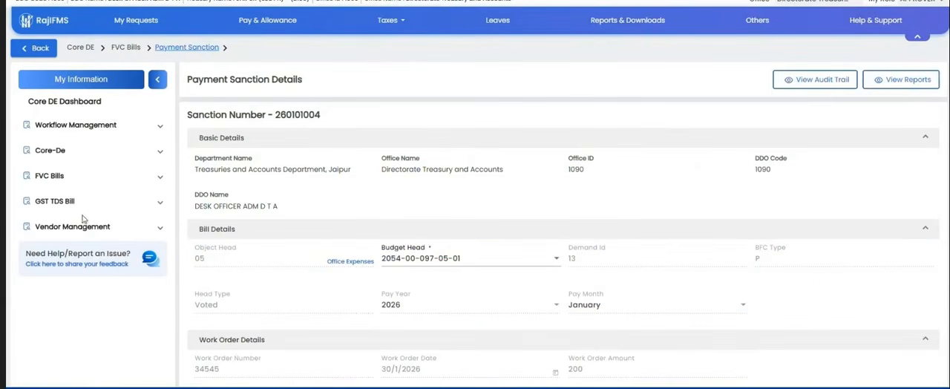
Step: Open Bill Approval under FVC Bills and switch the role to Maker
{"action": "left_click", "coordinate": [63, 179]}
{"action": "scroll", "coordinate": [53, 222], "scroll_direction": "down", "scroll_amount": 2}
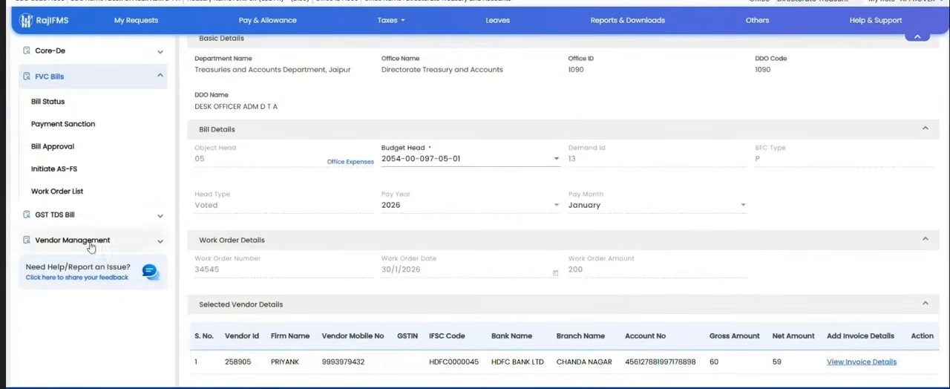
{"action": "left_click", "coordinate": [44, 149]}
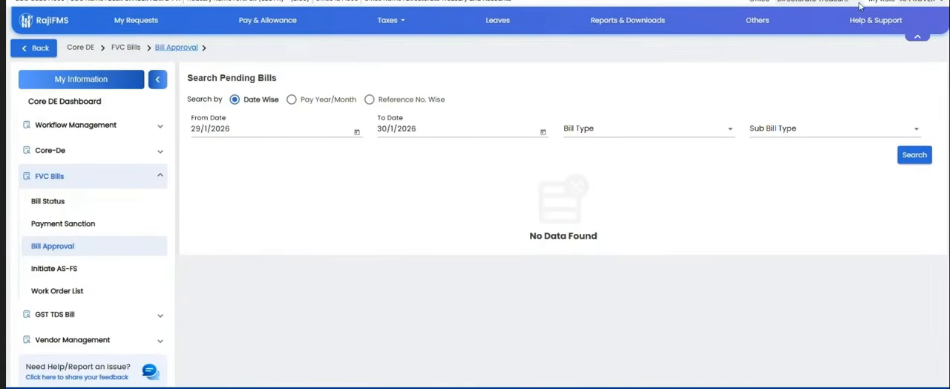
{"action": "left_click", "coordinate": [920, 2]}
{"action": "left_click", "coordinate": [919, 16]}
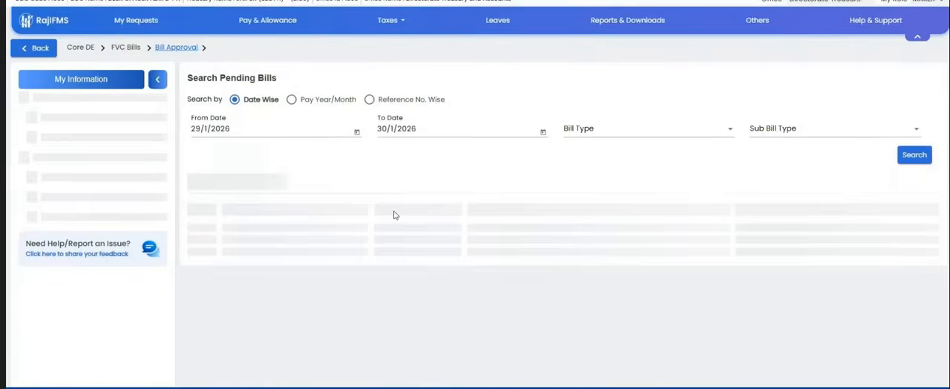
{"action": "left_click", "coordinate": [49, 154]}
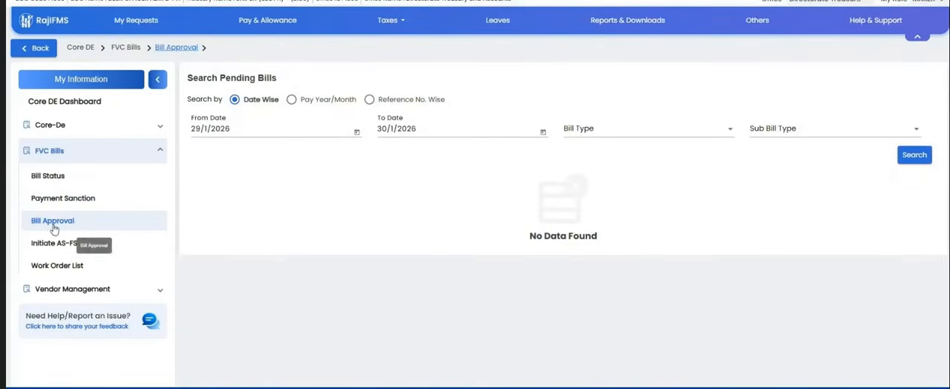
Step: Search pending bills from 1/1/2026 and filter the list by the FVC Adjustment Bill's copied bill number
{"action": "left_click", "coordinate": [356, 132]}
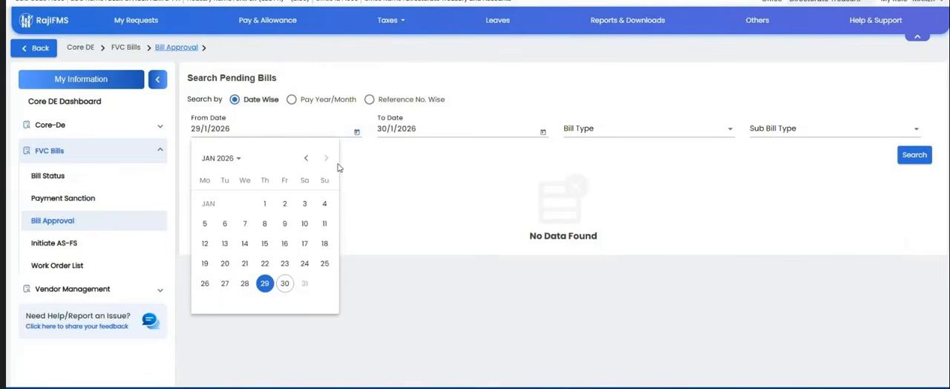
{"action": "left_click", "coordinate": [264, 203]}
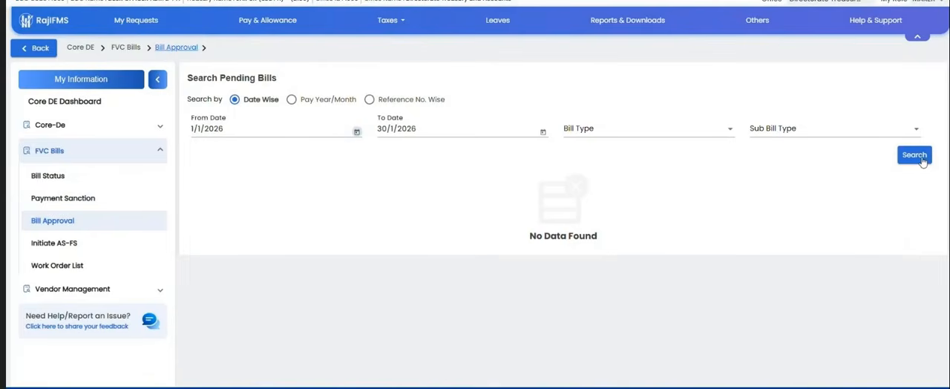
{"action": "left_click", "coordinate": [919, 159]}
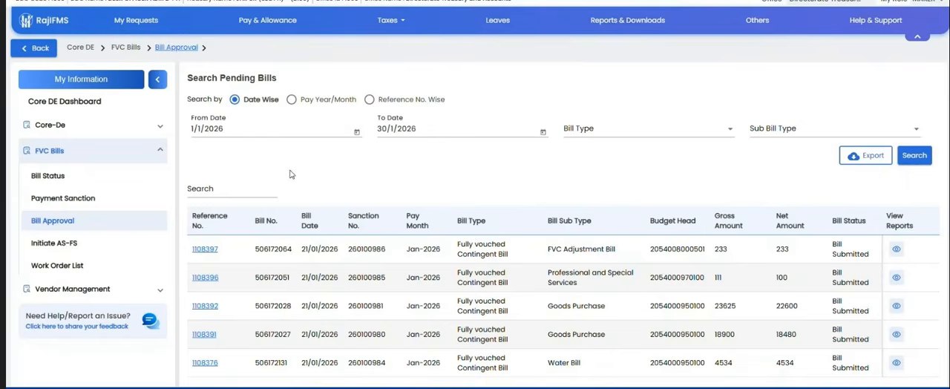
{"action": "double_click", "coordinate": [265, 250]}
{"action": "key", "text": "ctrl+c"}
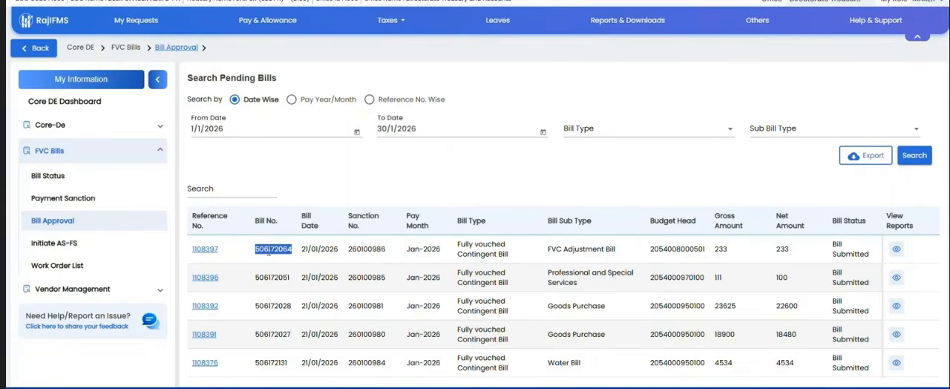
{"action": "left_click", "coordinate": [195, 192]}
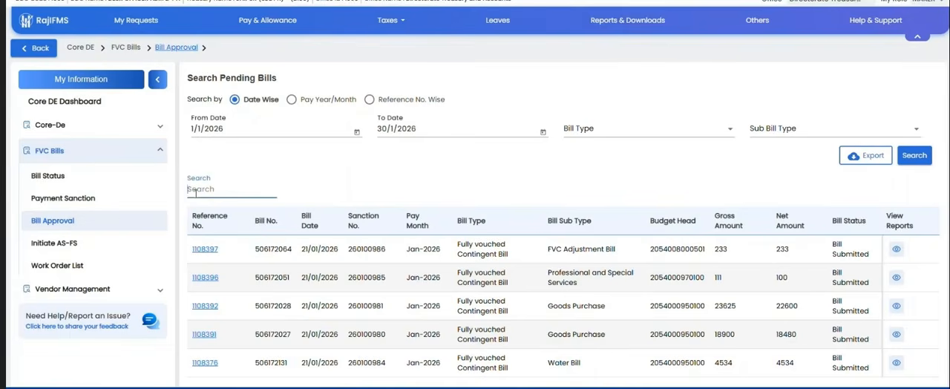
{"action": "key", "text": "ctrl+v"}
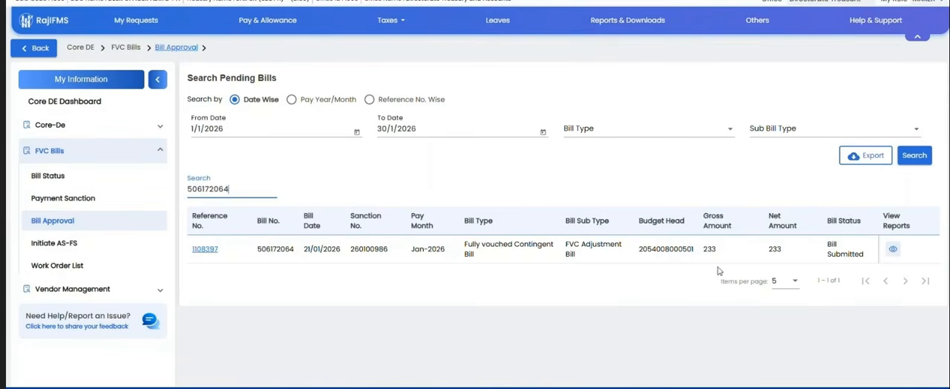
Step: View the FVC Adjustment Bill's inner and outer sheet PDFs and close the report viewer
{"action": "double_click", "coordinate": [268, 249]}
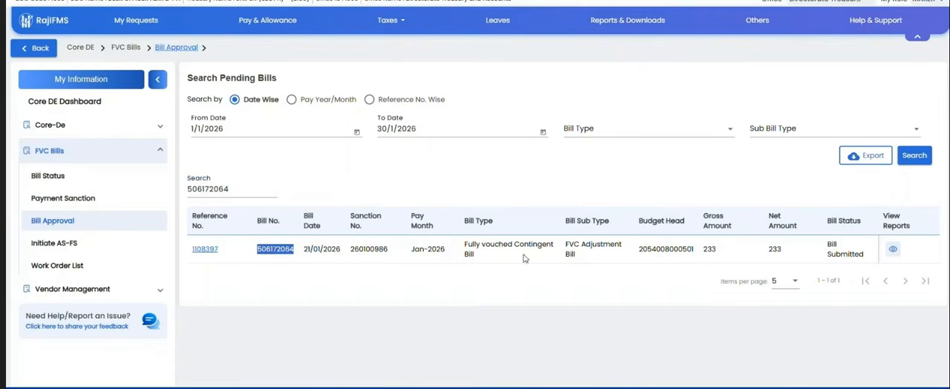
{"action": "left_click", "coordinate": [894, 250]}
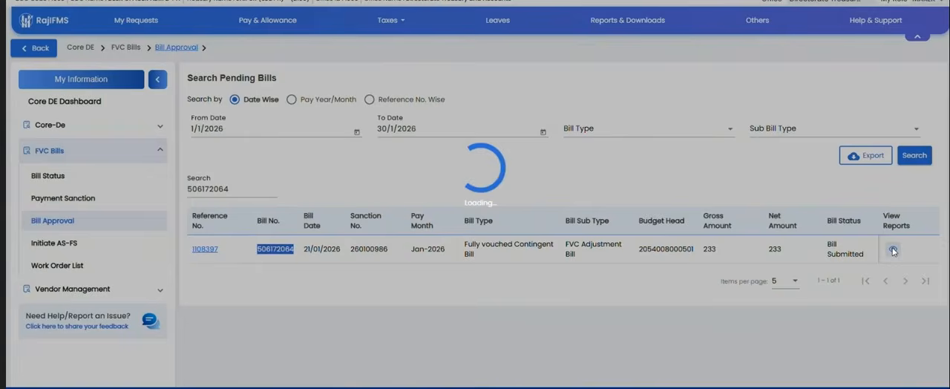
{"action": "scroll", "coordinate": [209, 109], "scroll_direction": "down", "scroll_amount": 3}
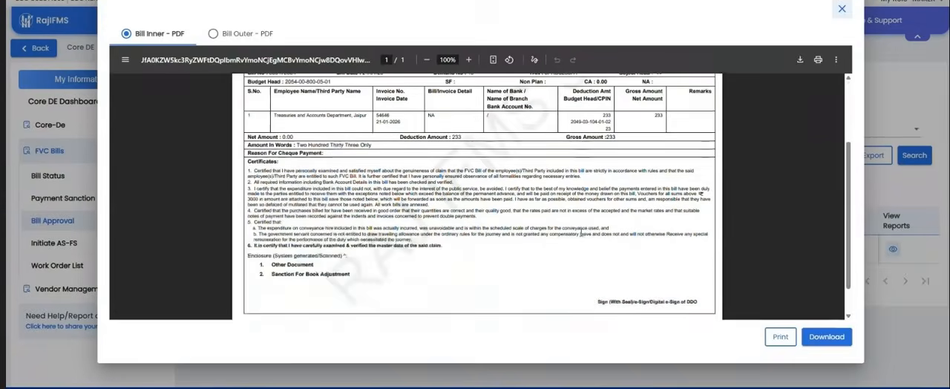
{"action": "scroll", "coordinate": [209, 109], "scroll_direction": "up", "scroll_amount": 1}
{"action": "left_click", "coordinate": [230, 34]}
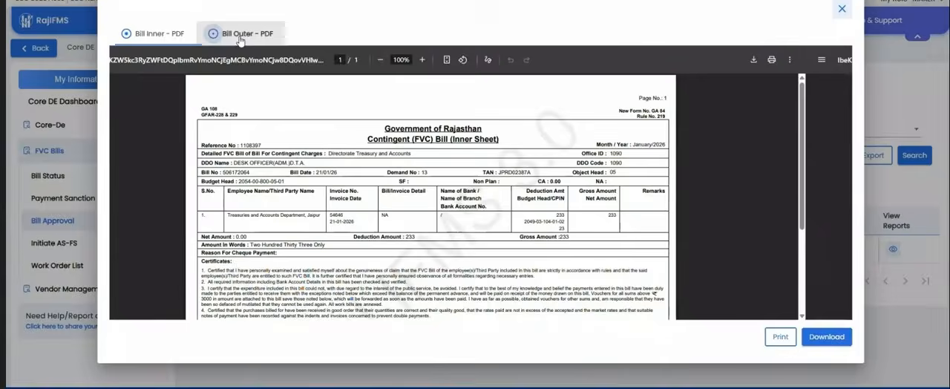
{"action": "left_click", "coordinate": [842, 10]}
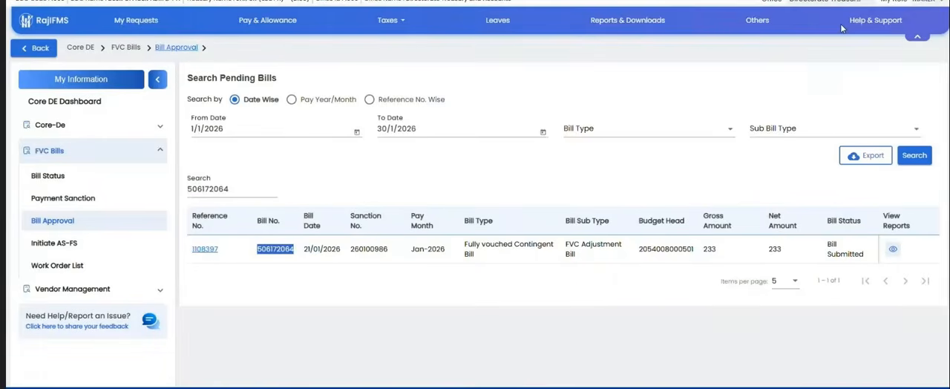
Step: Open the FVC Adjustment Bill's authorization details, view its payment sanction document and close it
{"action": "left_click", "coordinate": [208, 251]}
{"action": "scroll", "coordinate": [515, 219], "scroll_direction": "down", "scroll_amount": 3}
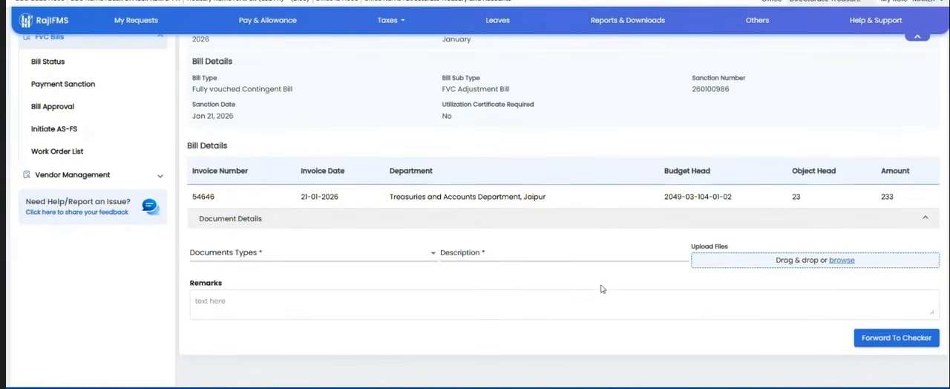
{"action": "scroll", "coordinate": [638, 286], "scroll_direction": "up", "scroll_amount": 2}
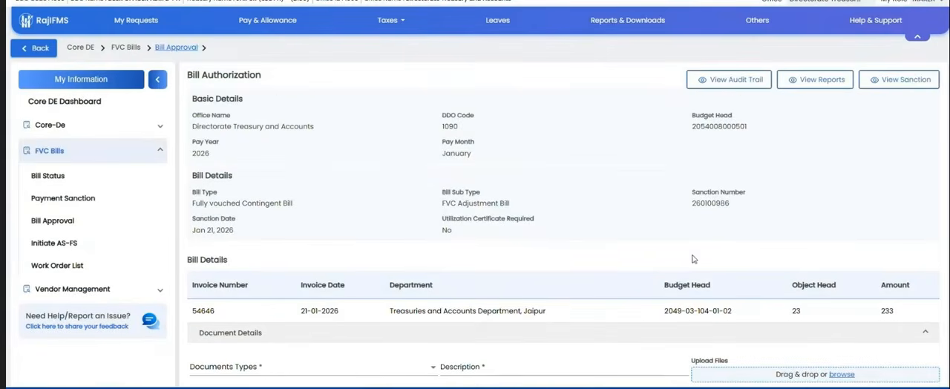
{"action": "left_click", "coordinate": [899, 88]}
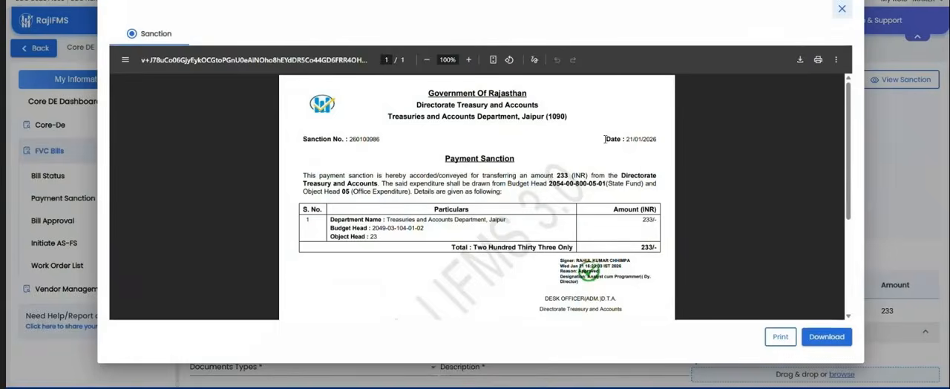
{"action": "left_click", "coordinate": [840, 9]}
Step: Forward the FVC Adjustment Bill to the checker, confirming the submission and acknowledging the result
{"action": "scroll", "coordinate": [794, 149], "scroll_direction": "down", "scroll_amount": 2}
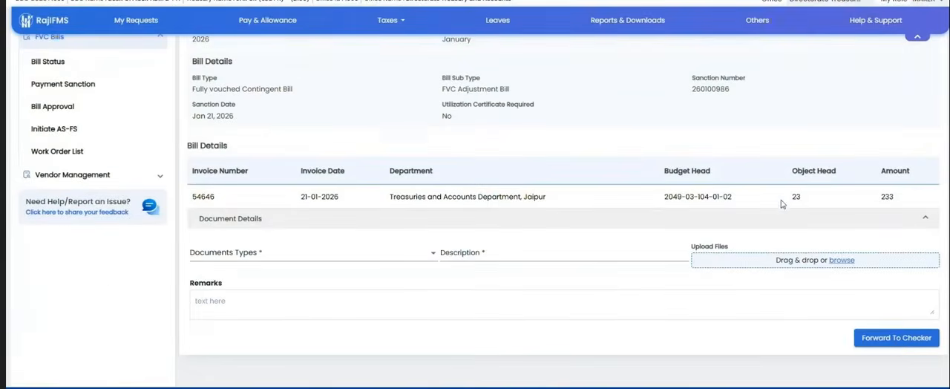
{"action": "left_click", "coordinate": [896, 338]}
{"action": "left_click", "coordinate": [503, 234]}
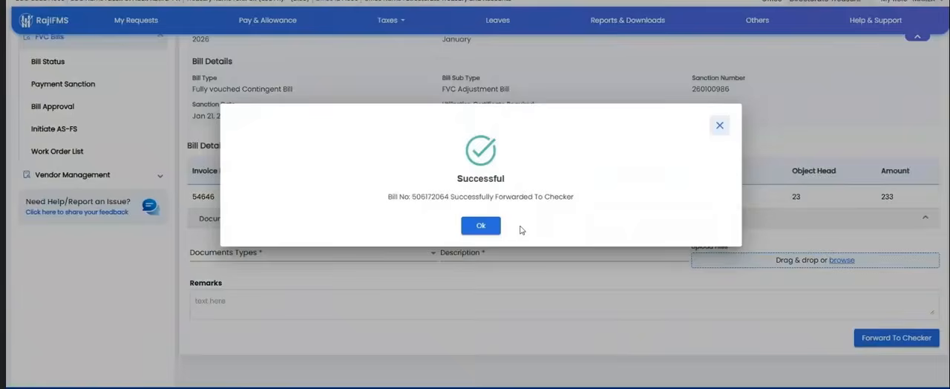
{"action": "left_click", "coordinate": [484, 223]}
Step: Switch the role to Approver and open Bill Approval under FVC Bills
{"action": "left_click", "coordinate": [937, 5]}
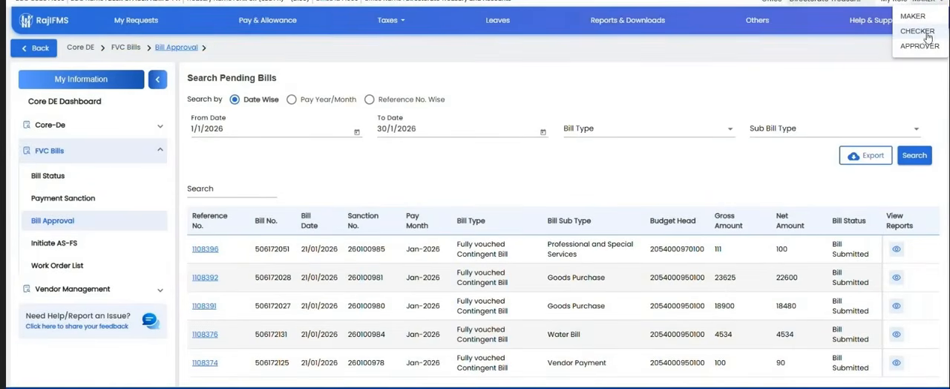
{"action": "left_click", "coordinate": [911, 47]}
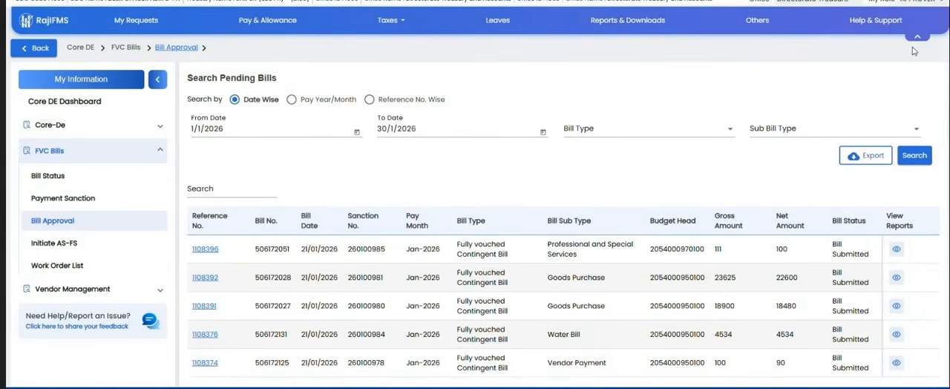
{"action": "left_click", "coordinate": [154, 182]}
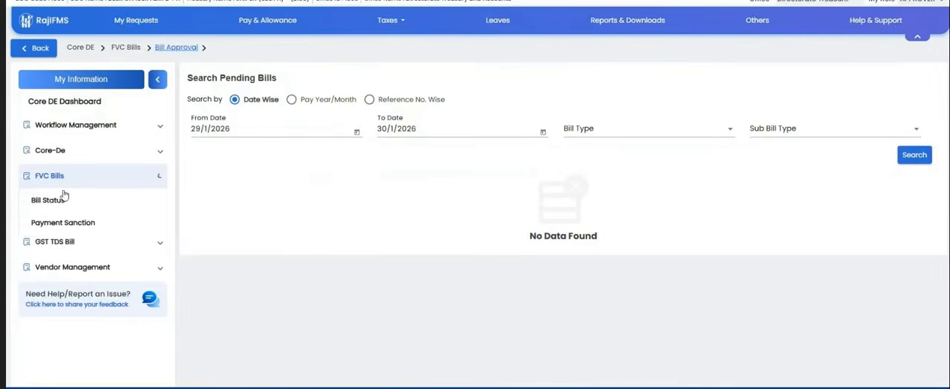
{"action": "left_click", "coordinate": [52, 246]}
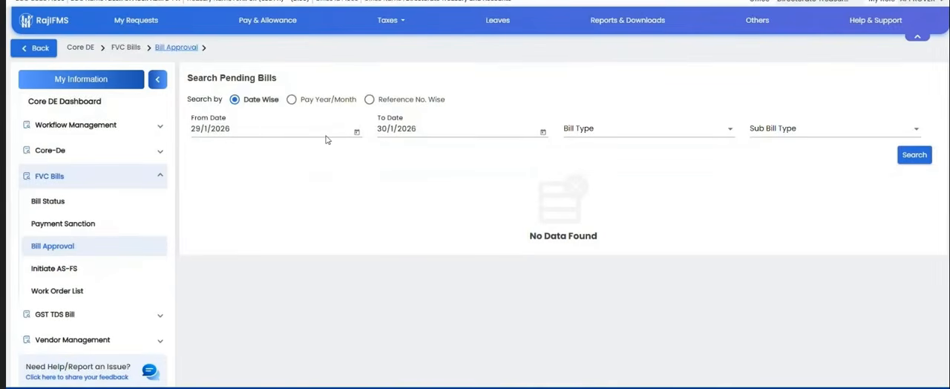
Step: Set the pending bills' From Date to 1/12/2025 and run the search
{"action": "left_click", "coordinate": [327, 139]}
{"action": "left_click", "coordinate": [305, 158]}
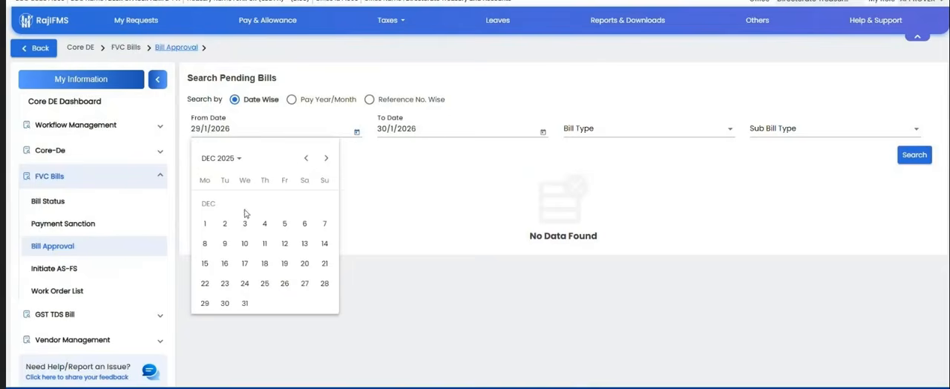
{"action": "left_click", "coordinate": [206, 224]}
{"action": "left_click", "coordinate": [914, 155]}
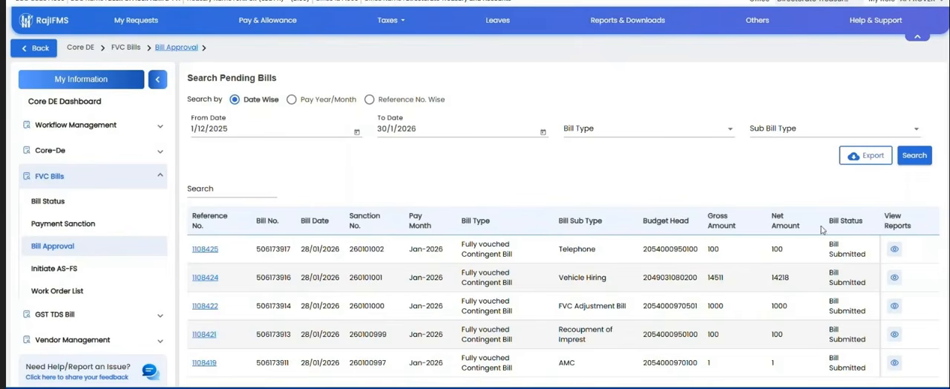
Step: Open the Telephone bill, approve it as DDO/Approver with confirmation, and close the resulting bill PDF without digitally signing
{"action": "left_click", "coordinate": [208, 249]}
{"action": "scroll", "coordinate": [771, 259], "scroll_direction": "down", "scroll_amount": 3}
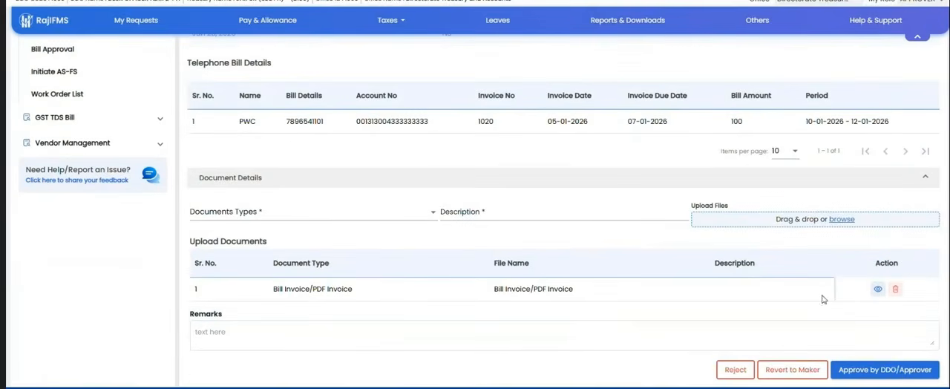
{"action": "left_click", "coordinate": [874, 373]}
{"action": "left_click", "coordinate": [504, 234]}
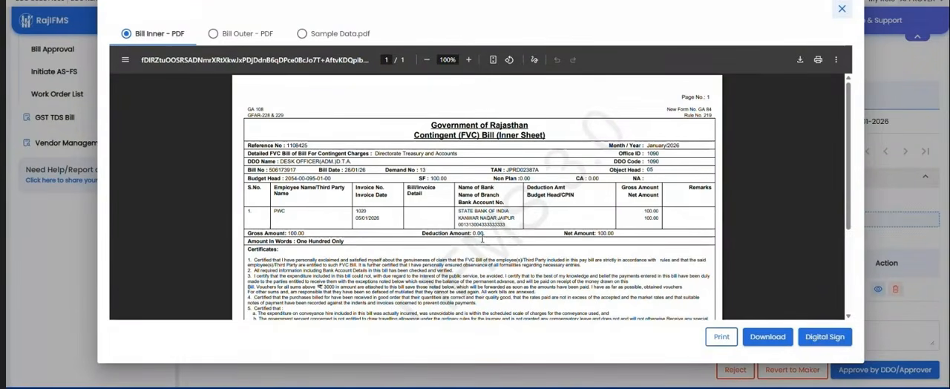
{"action": "left_click", "coordinate": [842, 8]}
Step: Open the Payment Sanction requests list and switch the role to Maker
{"action": "left_click", "coordinate": [53, 227]}
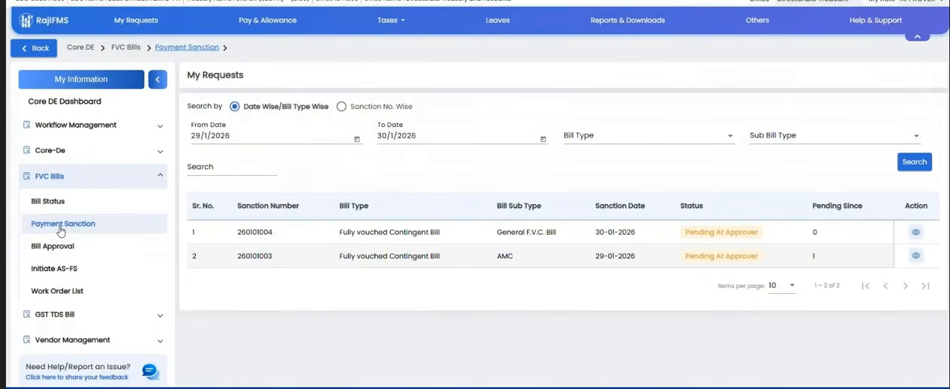
{"action": "left_click", "coordinate": [924, 3]}
{"action": "left_click", "coordinate": [920, 16]}
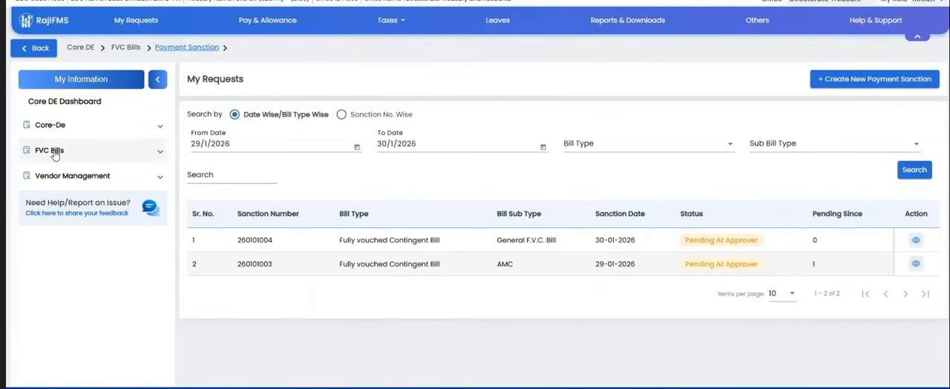
Step: Create a new payment sanction without e-invoice, with bill type Fully vouched Contingent Bill and sub bill type Water Bill
{"action": "left_click", "coordinate": [78, 152]}
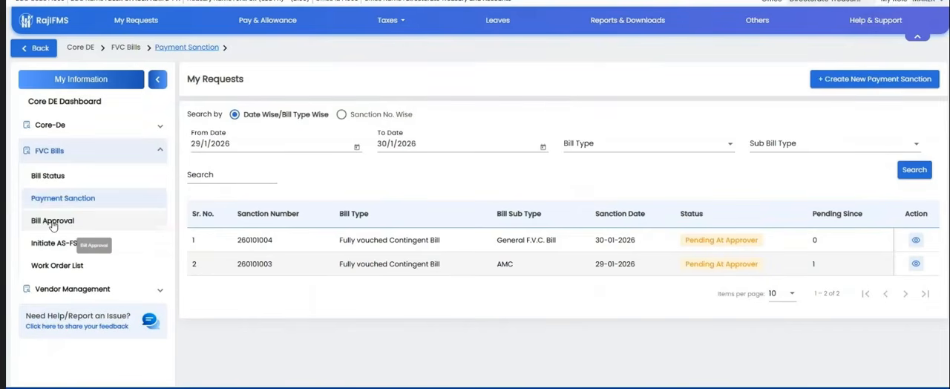
{"action": "left_click", "coordinate": [873, 82]}
{"action": "left_click", "coordinate": [441, 199]}
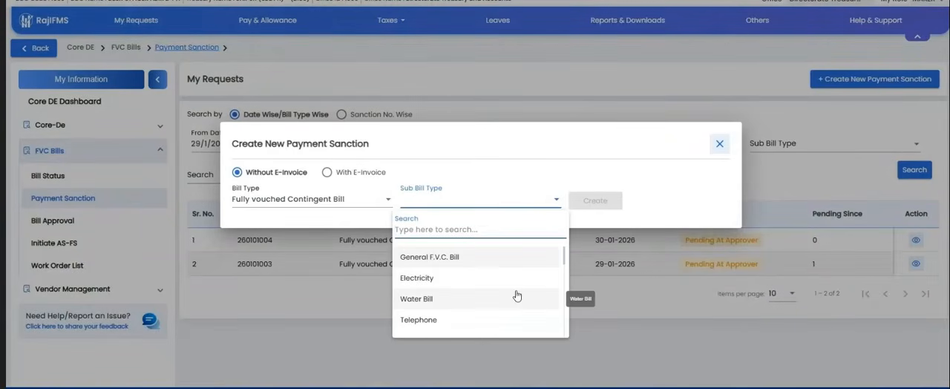
{"action": "left_click", "coordinate": [424, 300]}
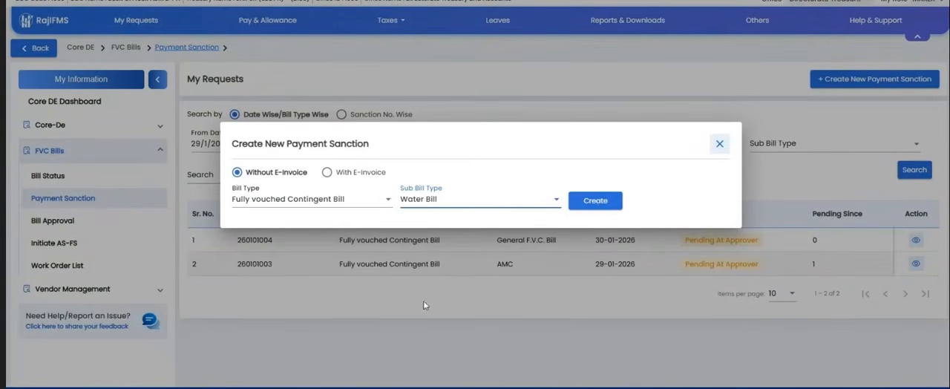
{"action": "left_click", "coordinate": [593, 200]}
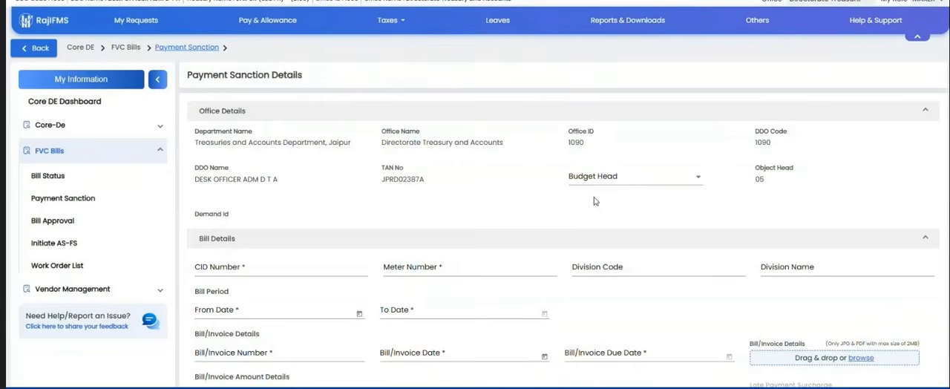
{"action": "left_click", "coordinate": [607, 182]}
{"action": "left_click", "coordinate": [595, 213]}
{"action": "scroll", "coordinate": [512, 223], "scroll_direction": "down", "scroll_amount": 1}
{"action": "scroll", "coordinate": [512, 224], "scroll_direction": "down", "scroll_amount": 1}
{"action": "left_click", "coordinate": [273, 178]}
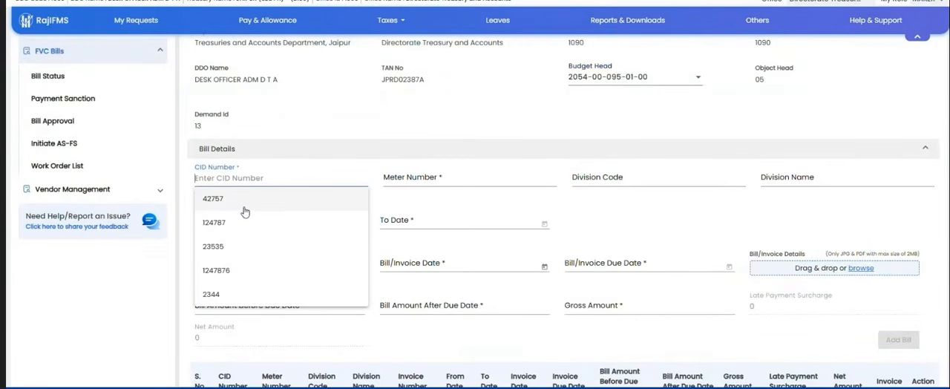
{"action": "type", "text": "5334"}
{"action": "left_click", "coordinate": [421, 178]}
{"action": "type", "text": "43543"}
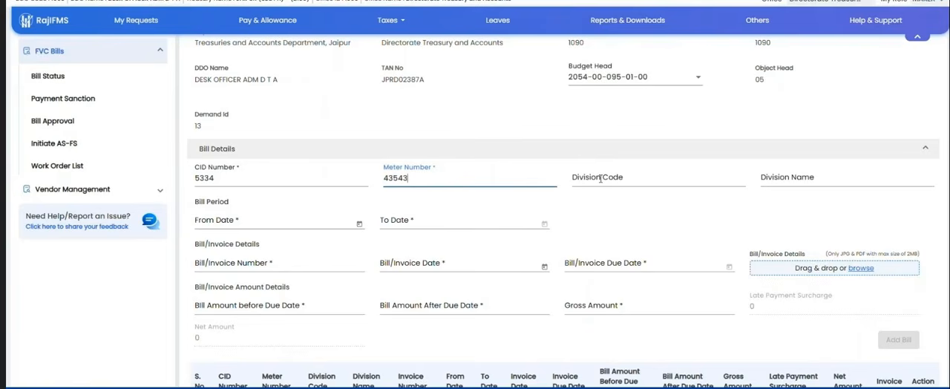
{"action": "left_click", "coordinate": [599, 178]}
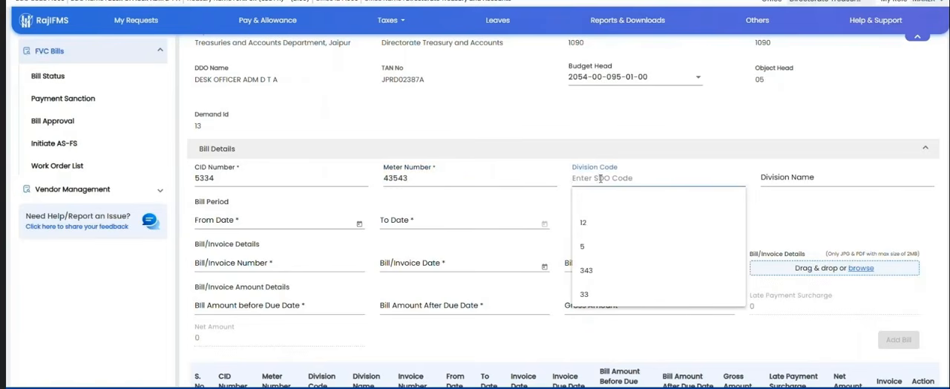
{"action": "key", "text": "Tab"}
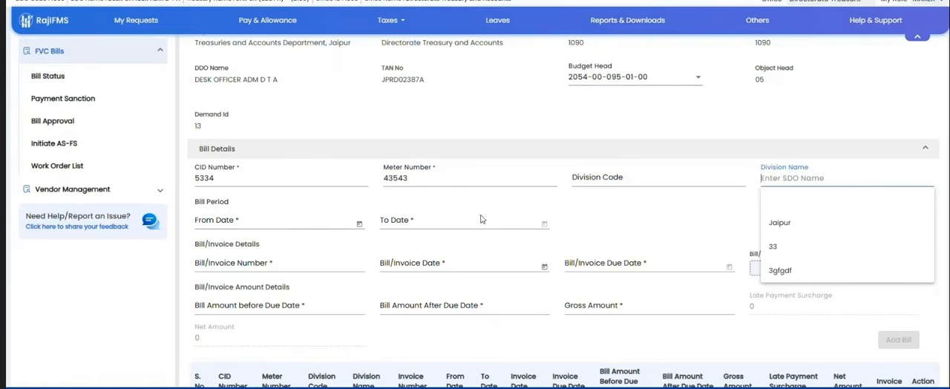
Step: Set the bill period from 1/1/2026 to 30/1/2026
{"action": "left_click", "coordinate": [330, 221]}
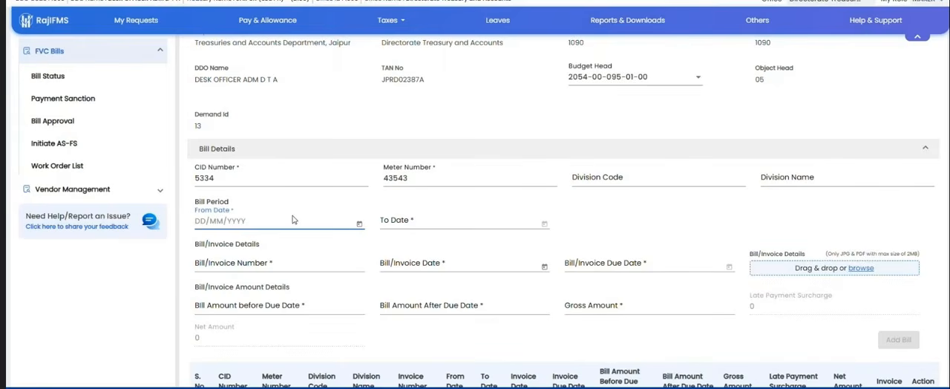
{"action": "left_click", "coordinate": [359, 223]}
{"action": "left_click", "coordinate": [268, 96]}
{"action": "left_click", "coordinate": [452, 224]}
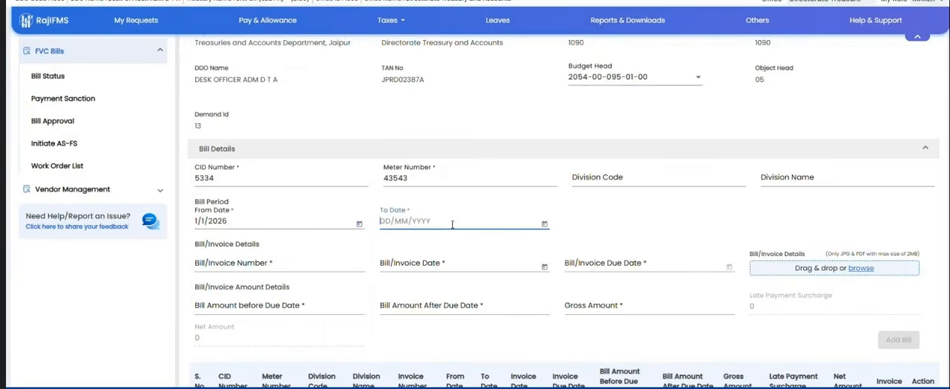
{"action": "left_click", "coordinate": [544, 223]}
{"action": "left_click", "coordinate": [475, 180]}
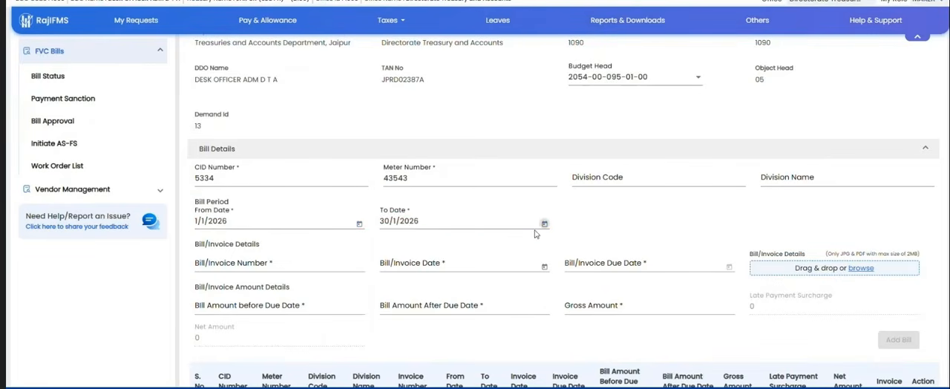
Step: Enter bill/invoice number 2344 and set the bill/invoice date to 2/1/2026
{"action": "scroll", "coordinate": [535, 234], "scroll_direction": "down", "scroll_amount": 2}
{"action": "left_click", "coordinate": [229, 163]}
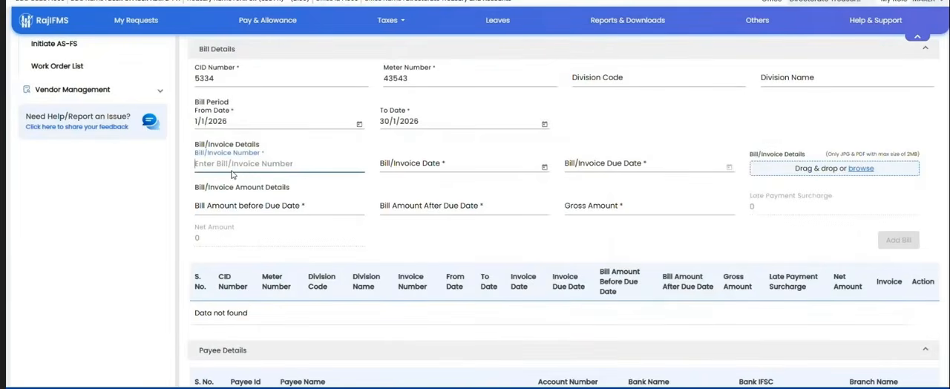
{"action": "type", "text": "2344"}
{"action": "left_click", "coordinate": [401, 163]}
{"action": "type", "text": "234234234"}
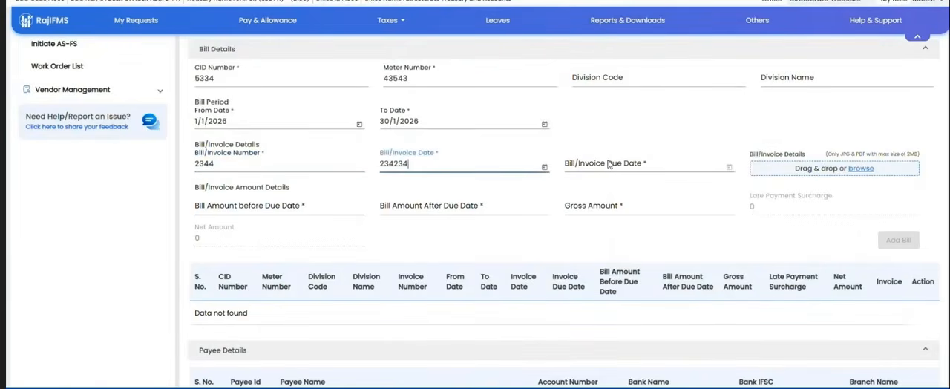
{"action": "left_click", "coordinate": [401, 170]}
{"action": "left_click", "coordinate": [544, 166]}
{"action": "left_click", "coordinate": [469, 238]}
{"action": "left_click", "coordinate": [598, 163]}
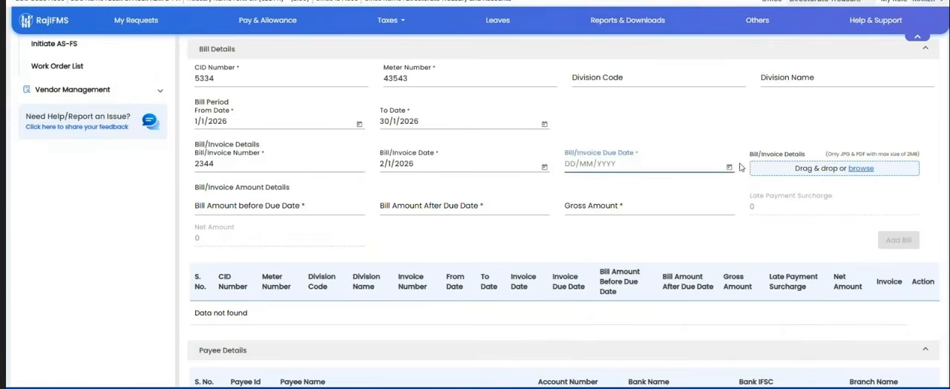
{"action": "left_click", "coordinate": [728, 166]}
{"action": "left_click", "coordinate": [658, 314]}
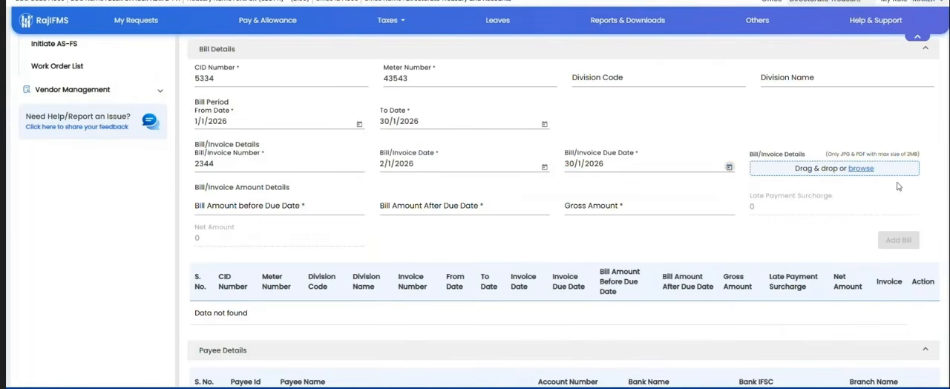
{"action": "left_click", "coordinate": [862, 170]}
{"action": "double_click", "coordinate": [130, 3]}
{"action": "left_click", "coordinate": [258, 207]}
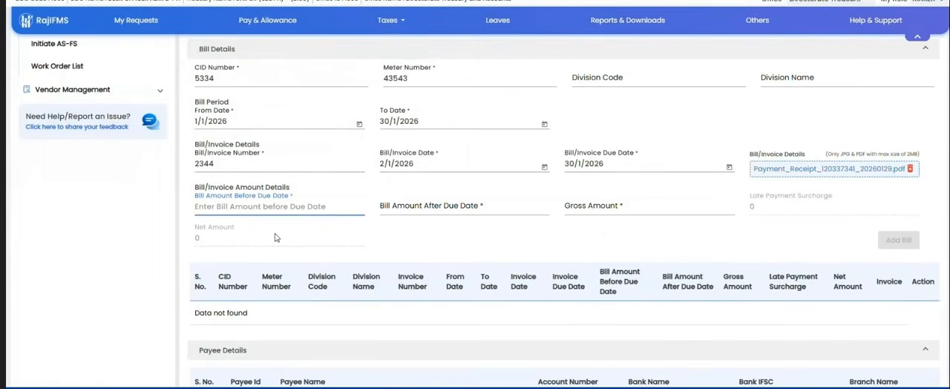
{"action": "scroll", "coordinate": [358, 221], "scroll_direction": "up", "scroll_amount": 1}
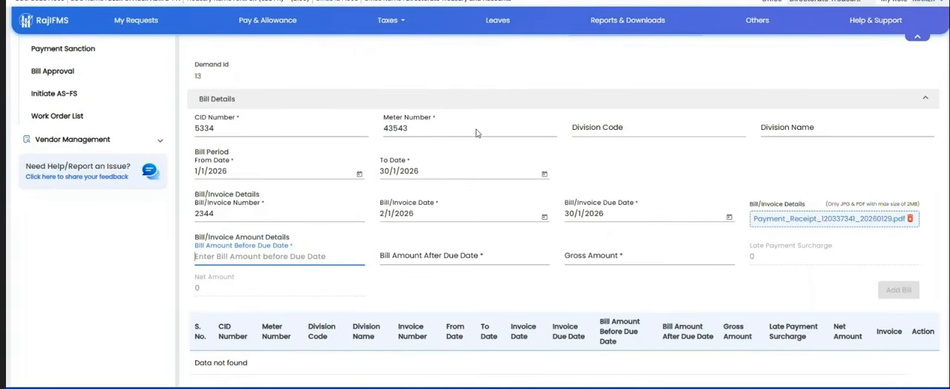
{"action": "left_click", "coordinate": [267, 388]}
{"action": "left_click", "coordinate": [159, 343]}
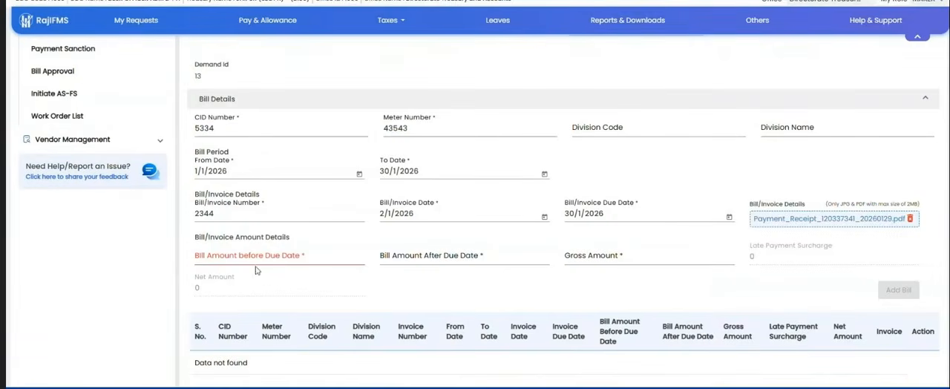
{"action": "left_click", "coordinate": [255, 260]}
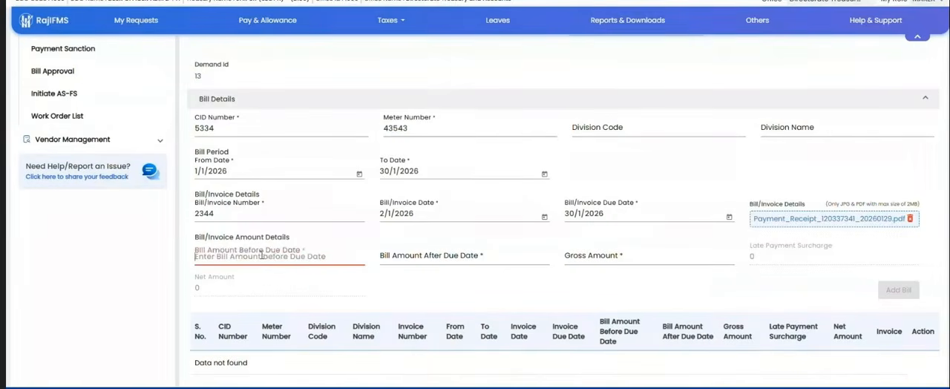
{"action": "left_click", "coordinate": [861, 108]}
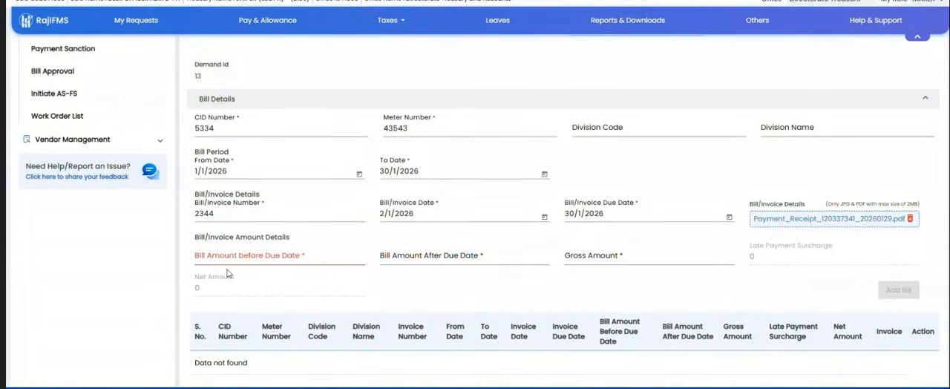
Step: Try to add the bill with an amount of 3423 before the due date and 343 after the due date
{"action": "left_click", "coordinate": [245, 256]}
{"action": "type", "text": "3423"}
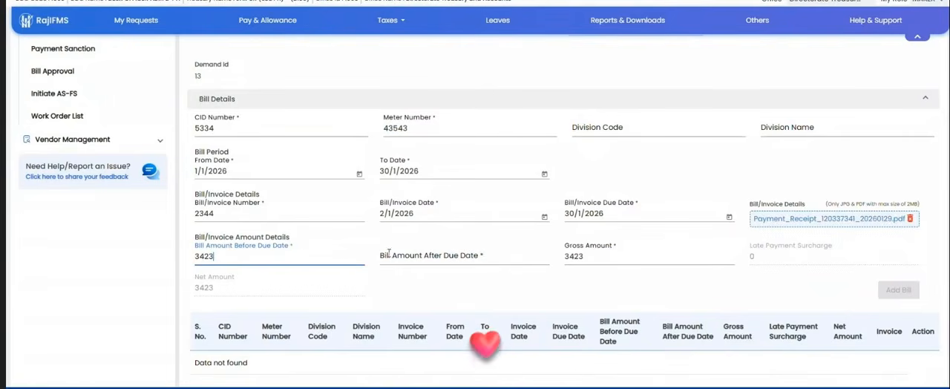
{"action": "left_click", "coordinate": [446, 256]}
{"action": "type", "text": "343"}
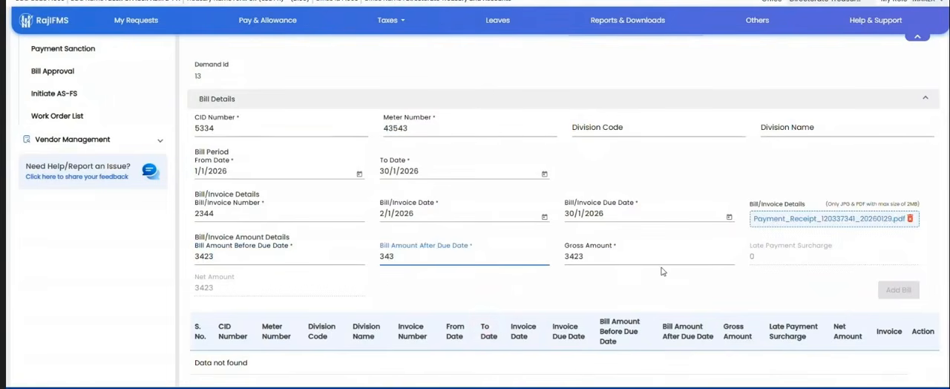
{"action": "scroll", "coordinate": [668, 269], "scroll_direction": "down", "scroll_amount": 2}
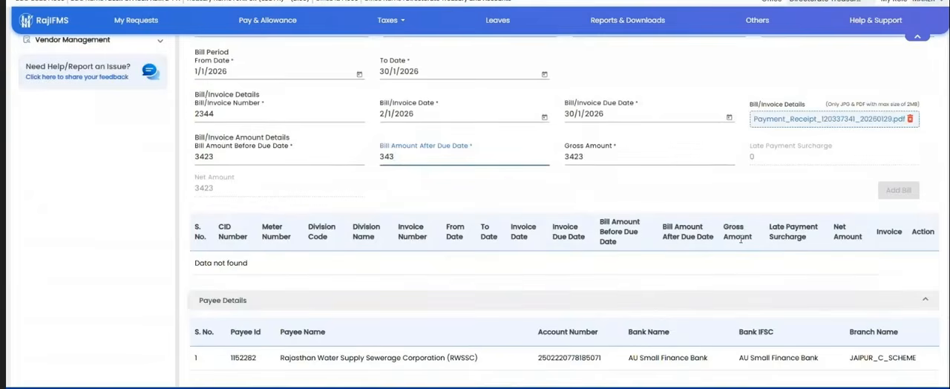
{"action": "left_click", "coordinate": [896, 193]}
Step: Correct the bill amount before the due date to 34 and the amount after the due date to 50
{"action": "left_click", "coordinate": [406, 156]}
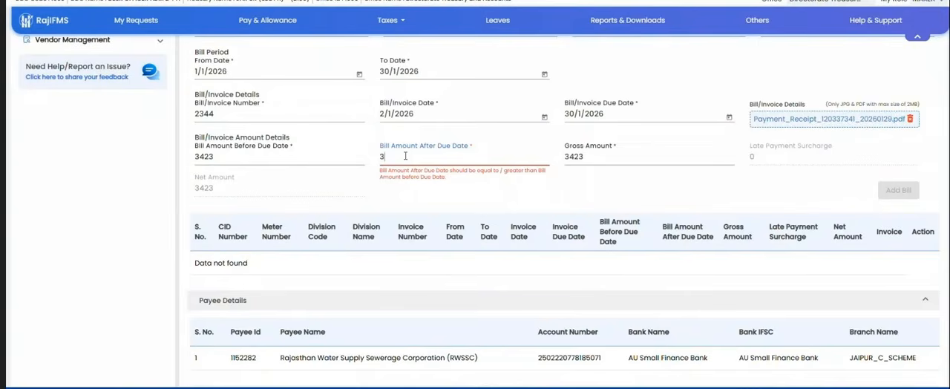
{"action": "key", "text": "BackSpace"}
{"action": "type", "text": "55"}
{"action": "key", "text": "BackSpace"}
{"action": "key", "text": "BackSpace"}
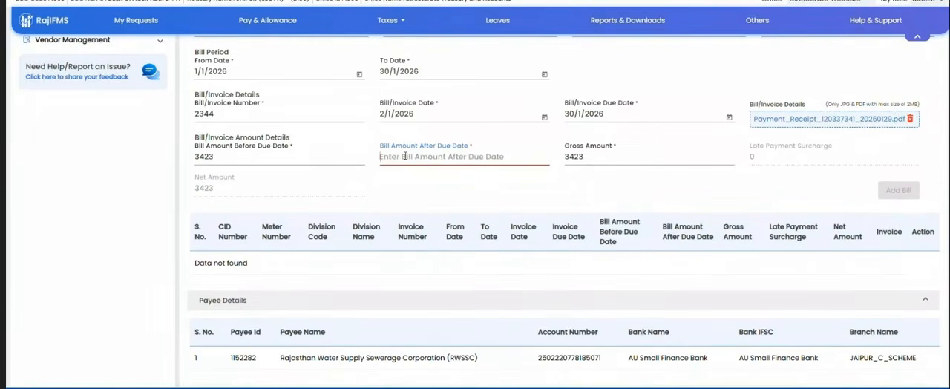
{"action": "left_click", "coordinate": [242, 159]}
{"action": "key", "text": "BackSpace"}
{"action": "key", "text": "BackSpace"}
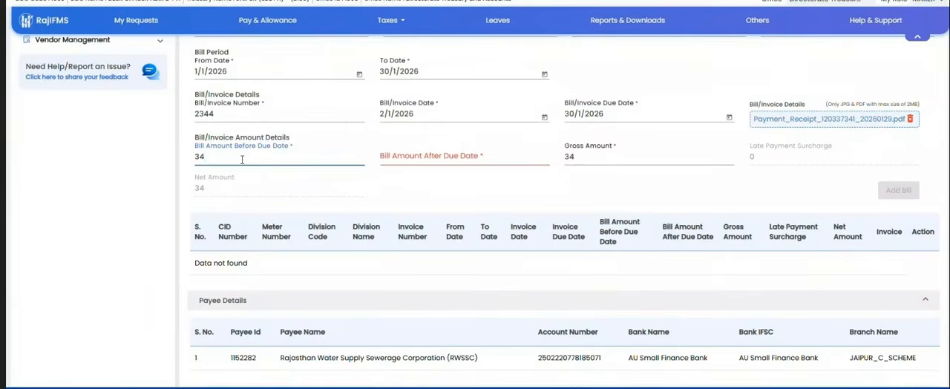
{"action": "left_click", "coordinate": [405, 155]}
{"action": "type", "text": "50"}
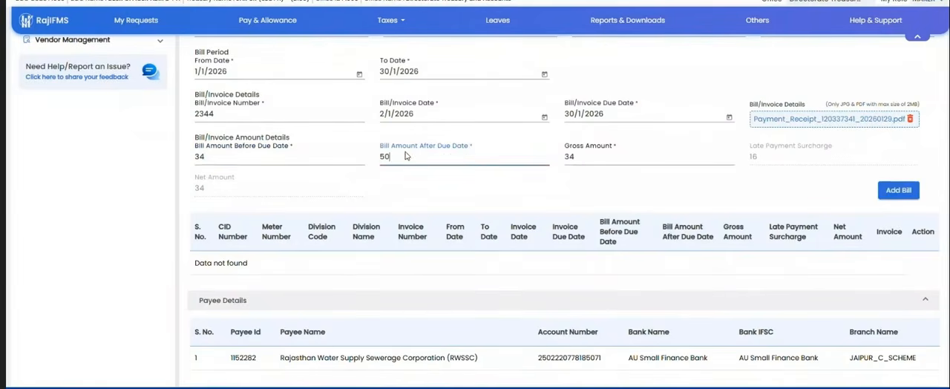
Step: Add the water bill to the sanction, confirm proceeding with the amount of 34, and review the added row
{"action": "left_click", "coordinate": [895, 191]}
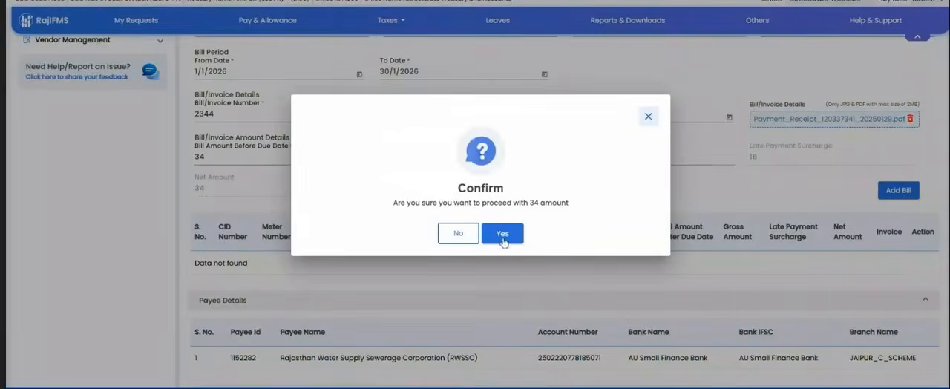
{"action": "left_click", "coordinate": [503, 234]}
{"action": "scroll", "coordinate": [308, 264], "scroll_direction": "down", "scroll_amount": 1}
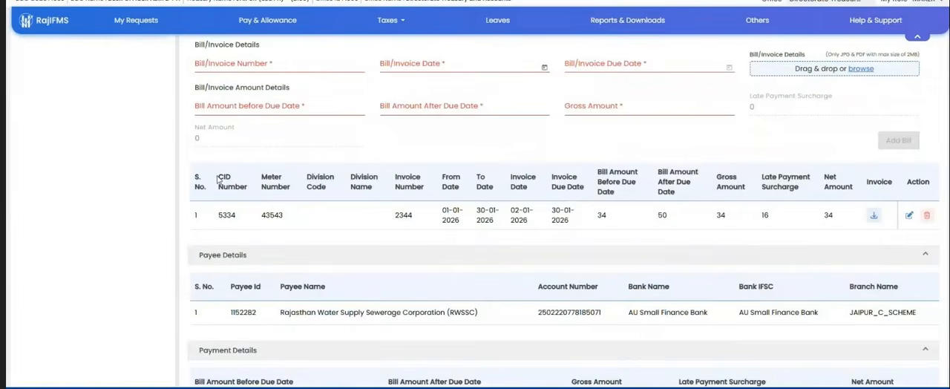
{"action": "left_click_drag", "start_coordinate": [218, 177], "coordinate": [841, 244]}
{"action": "left_click", "coordinate": [700, 239]}
Step: Open the added water bill for editing, update it without changes, and highlight the payee name in Payee Details
{"action": "left_click", "coordinate": [908, 216]}
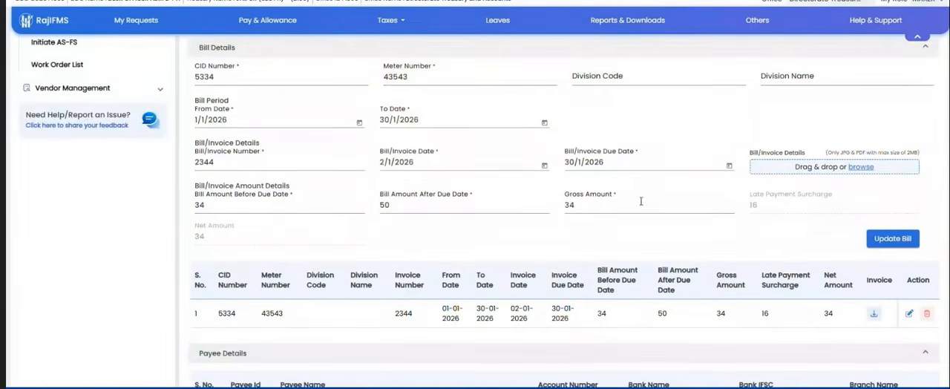
{"action": "scroll", "coordinate": [465, 178], "scroll_direction": "up", "scroll_amount": 1}
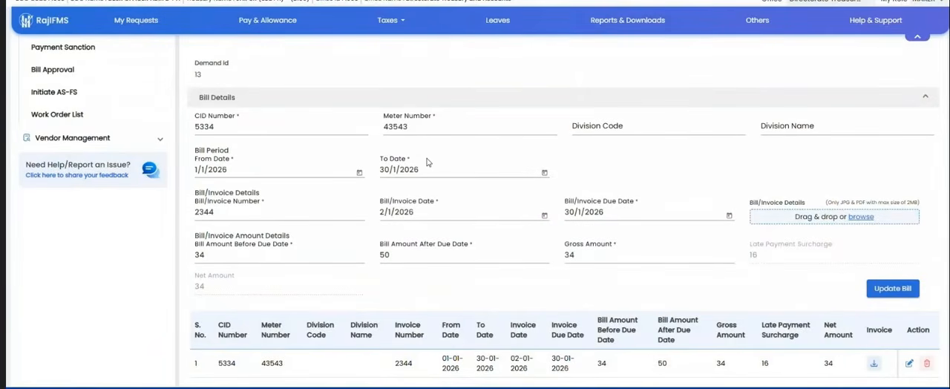
{"action": "scroll", "coordinate": [653, 186], "scroll_direction": "down", "scroll_amount": 2}
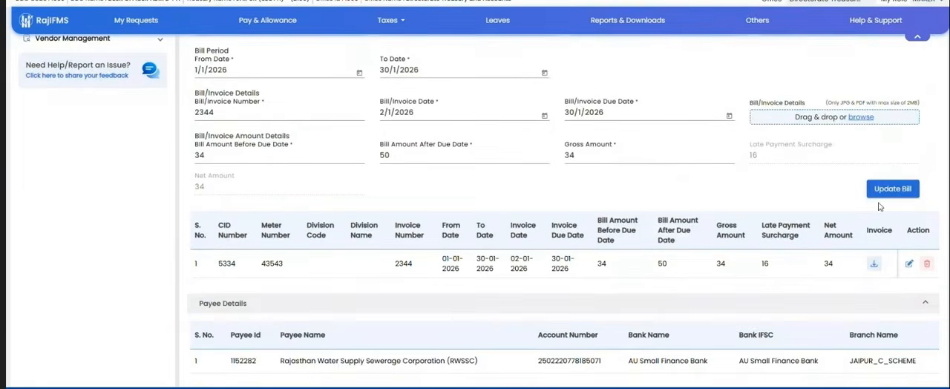
{"action": "left_click", "coordinate": [889, 190]}
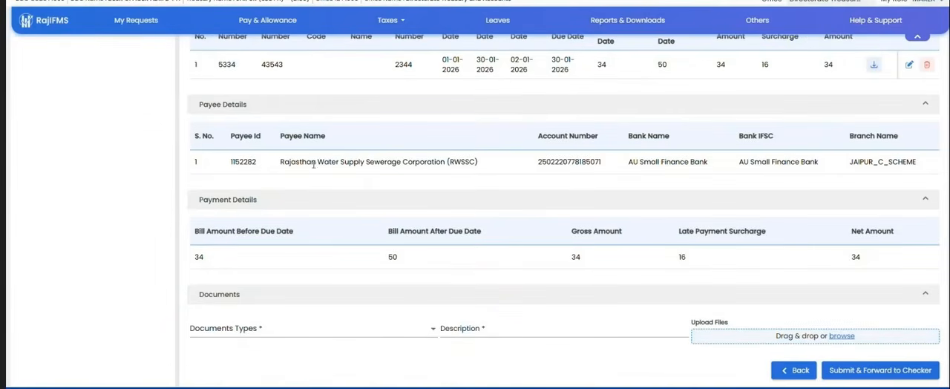
{"action": "left_click_drag", "start_coordinate": [230, 162], "coordinate": [541, 167]}
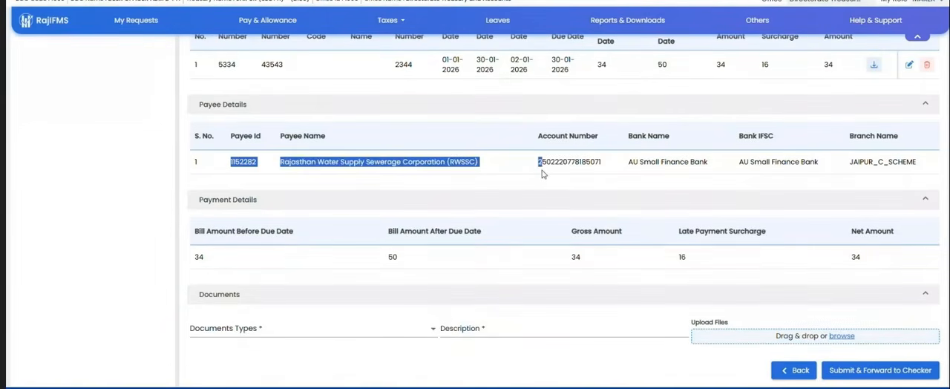
{"action": "triple_click", "coordinate": [343, 165]}
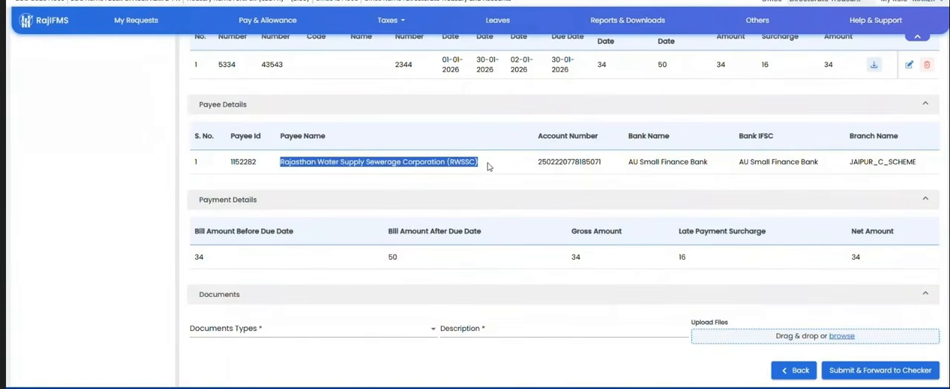
Step: Choose Bill Invoice/PDF Invoice as the water bill's document type and enter the description "tetertrt"
{"action": "left_click", "coordinate": [515, 172]}
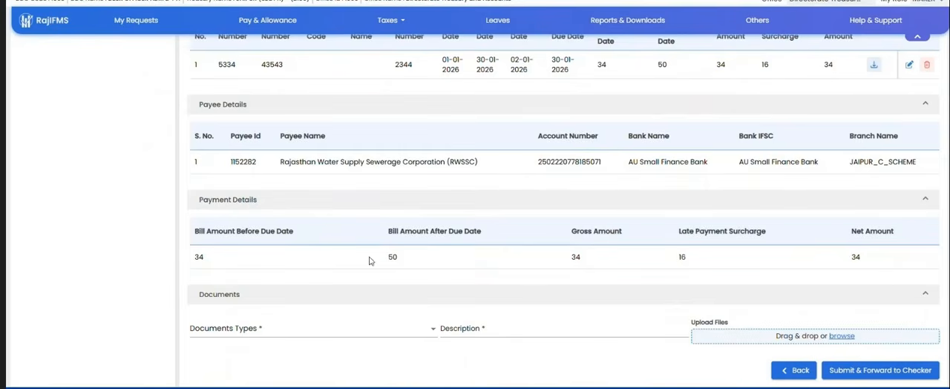
{"action": "left_click", "coordinate": [301, 327]}
{"action": "left_click", "coordinate": [272, 345]}
{"action": "left_click", "coordinate": [545, 328]}
{"action": "type", "text": "tetertrt"}
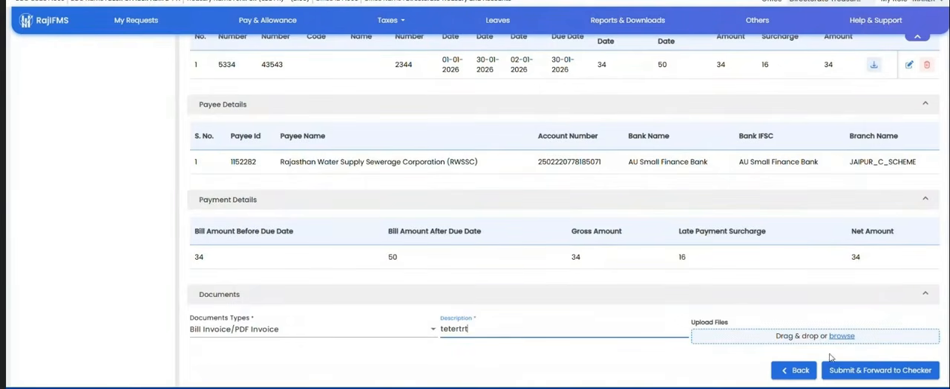
Step: Return to the payment sanction list and create a Fully vouched Contingent Bill sanction without e-invoice, with sub bill type Telephone
{"action": "scroll", "coordinate": [401, 220], "scroll_direction": "up", "scroll_amount": 5}
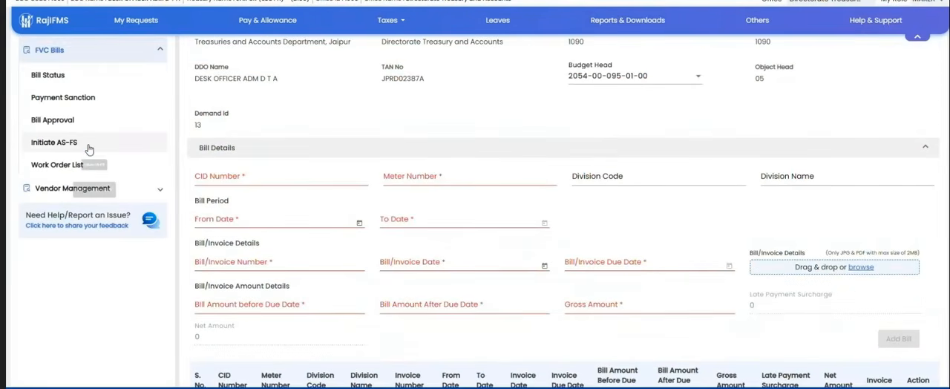
{"action": "left_click", "coordinate": [63, 97]}
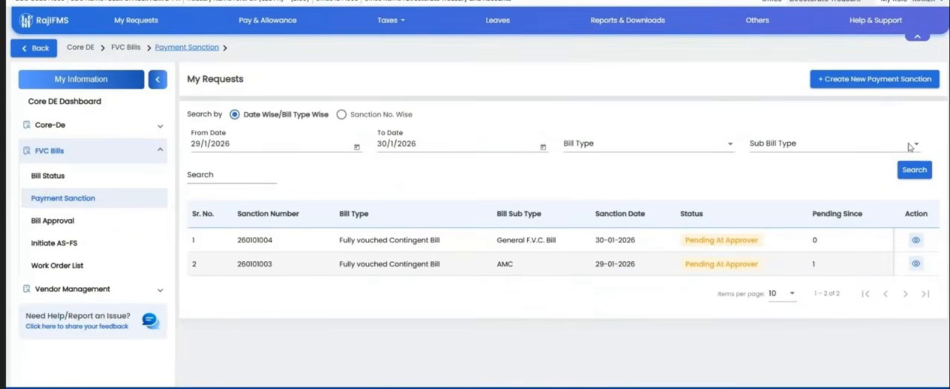
{"action": "left_click", "coordinate": [885, 80]}
{"action": "left_click", "coordinate": [457, 196]}
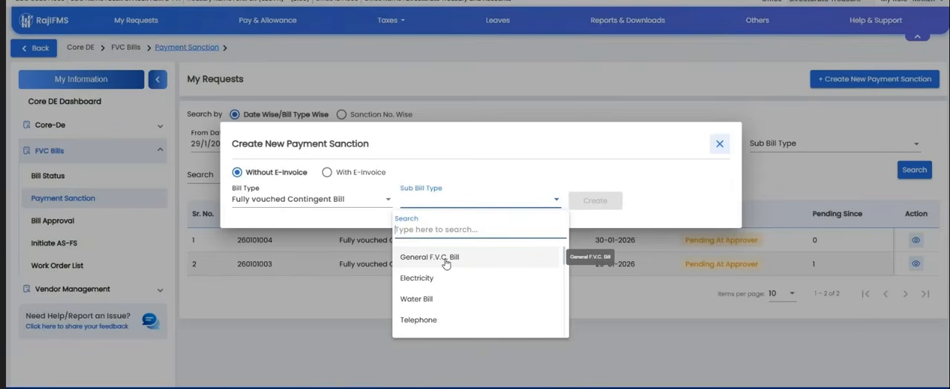
{"action": "scroll", "coordinate": [442, 306], "scroll_direction": "down", "scroll_amount": 1}
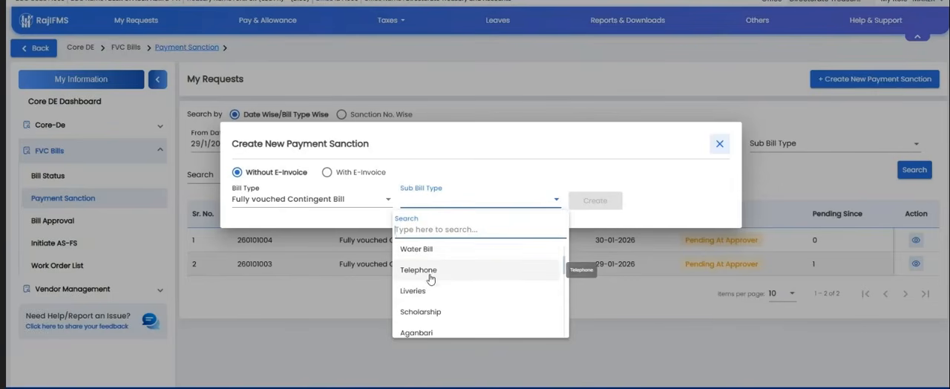
{"action": "left_click", "coordinate": [429, 278]}
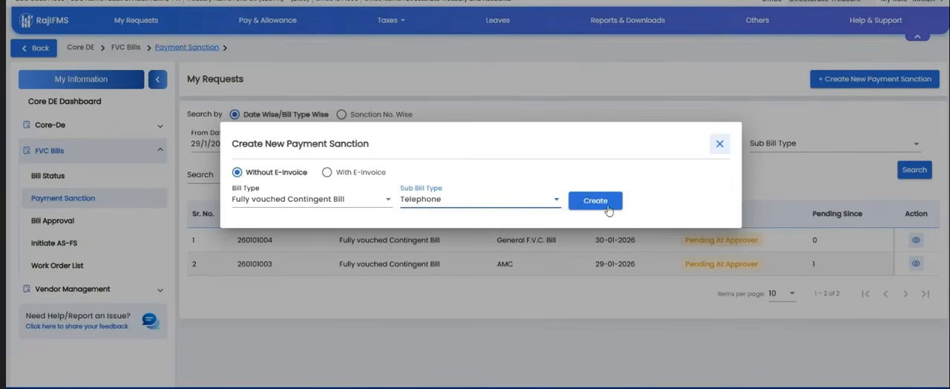
{"action": "left_click", "coordinate": [608, 205]}
Step: Select the vendor E&Y with service provider PVNL and add it to the telephone bill sanction
{"action": "scroll", "coordinate": [608, 209], "scroll_direction": "down", "scroll_amount": 1}
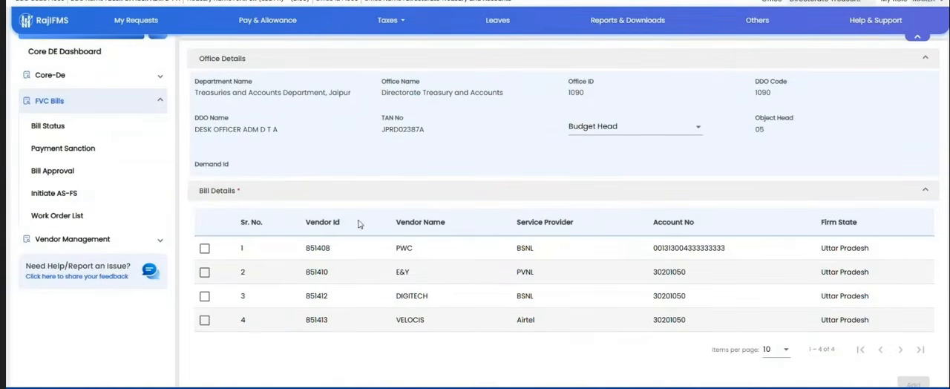
{"action": "left_click", "coordinate": [205, 271]}
{"action": "scroll", "coordinate": [512, 241], "scroll_direction": "down", "scroll_amount": 3}
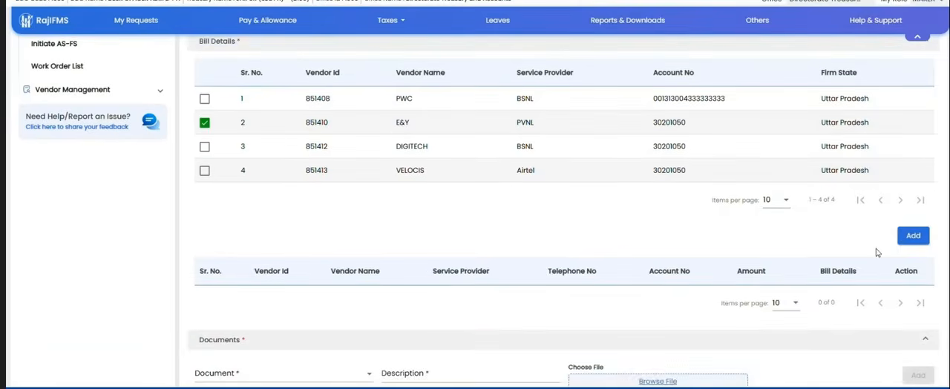
{"action": "left_click", "coordinate": [913, 234]}
{"action": "scroll", "coordinate": [668, 248], "scroll_direction": "down", "scroll_amount": 1}
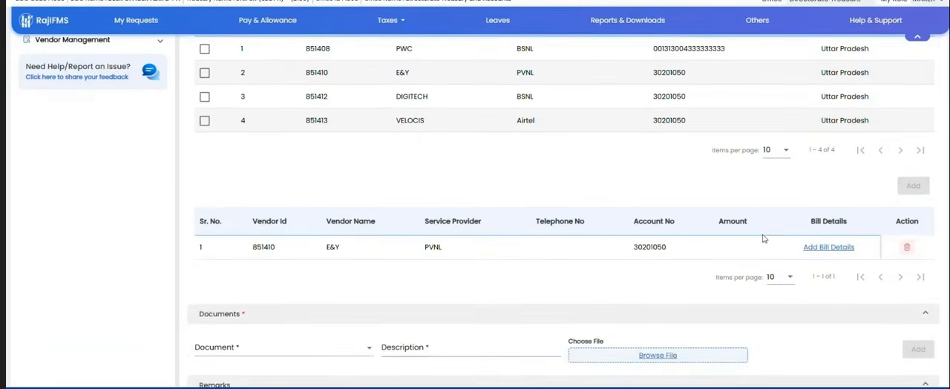
Step: Open the bill details for the added vendor and enter the telephone number, bill/invoice number 3434 and bill/invoice date 30/1/2026
{"action": "left_click", "coordinate": [816, 247]}
{"action": "left_click", "coordinate": [300, 145]}
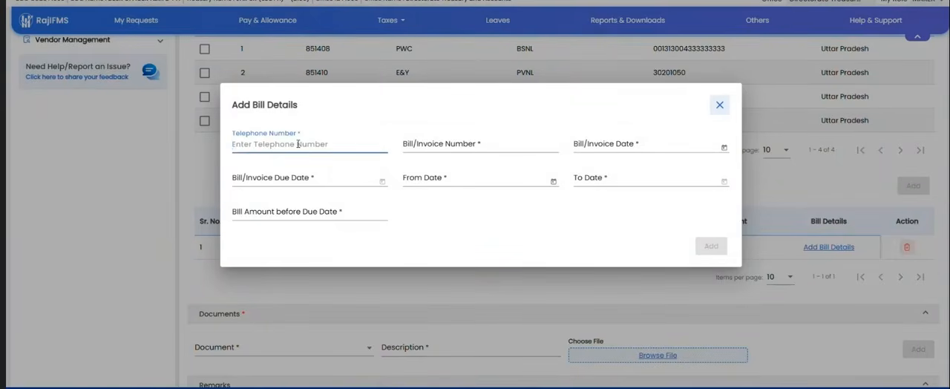
{"action": "type", "text": "32443"}
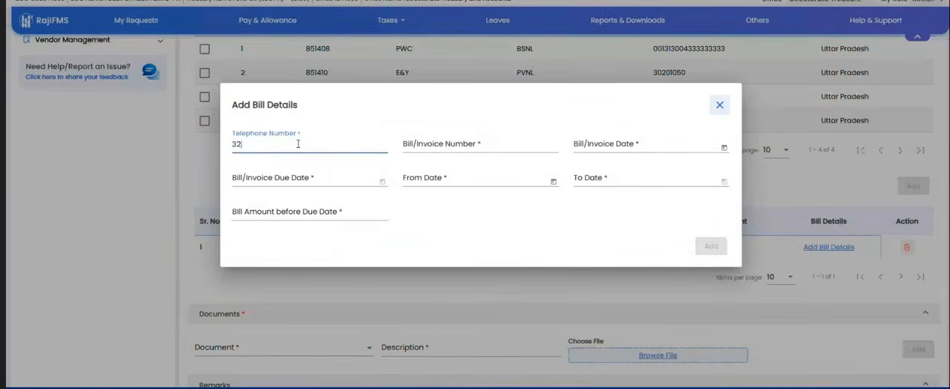
{"action": "left_click", "coordinate": [485, 144]}
{"action": "type", "text": "3434"}
{"action": "left_click", "coordinate": [593, 145]}
{"action": "left_click", "coordinate": [724, 148]}
{"action": "left_click", "coordinate": [667, 291]}
Step: Set the bill/invoice due date to 31/1/2026 and the bill amount before due date to 22
{"action": "left_click", "coordinate": [289, 178]}
{"action": "type", "text": "343"}
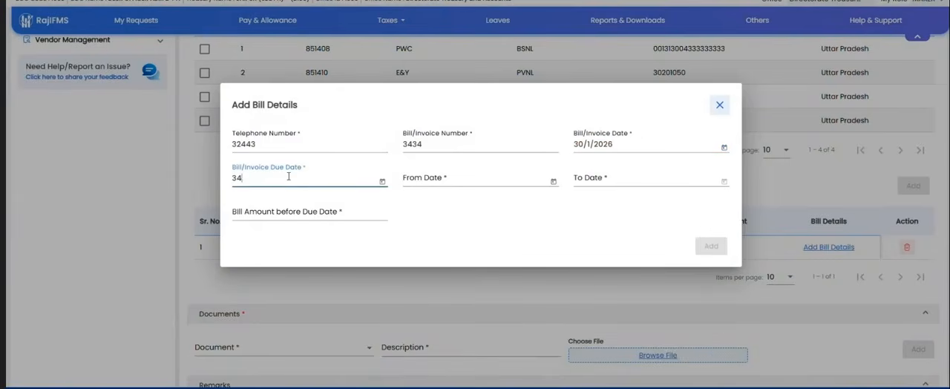
{"action": "left_click", "coordinate": [382, 182]}
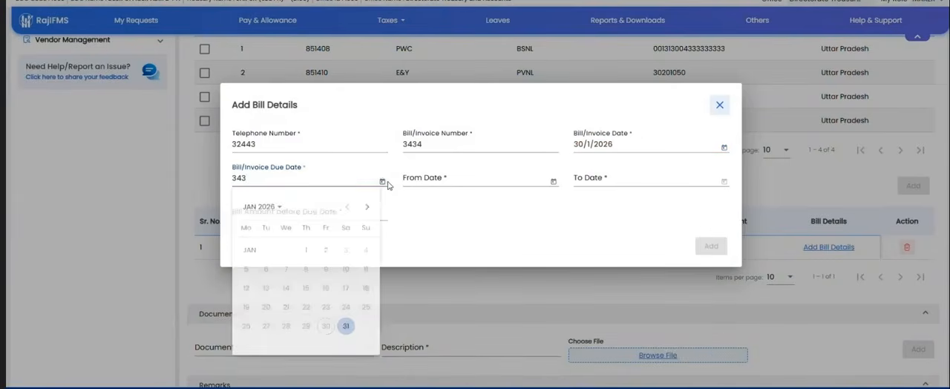
{"action": "left_click", "coordinate": [345, 327]}
{"action": "left_click", "coordinate": [448, 178]}
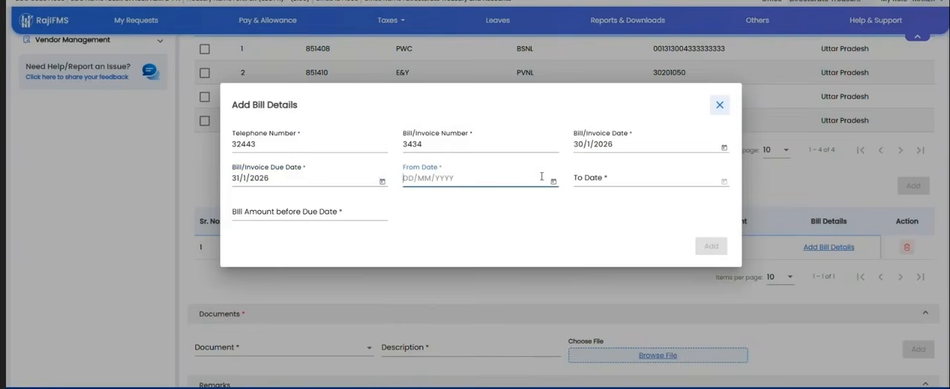
{"action": "left_click", "coordinate": [303, 215]}
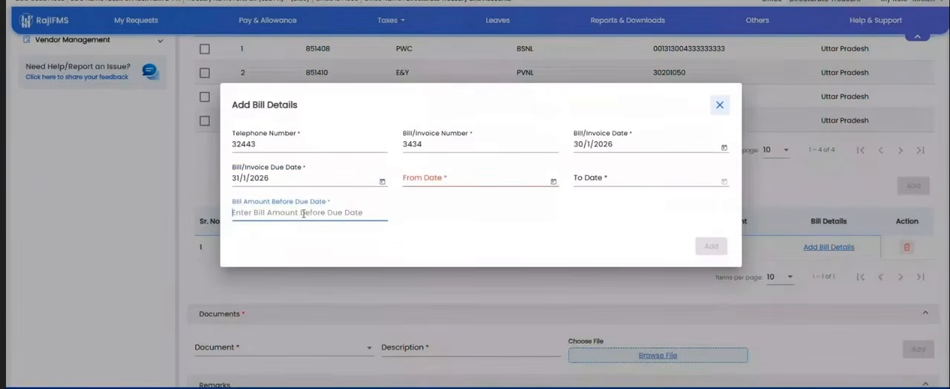
{"action": "type", "text": "22"}
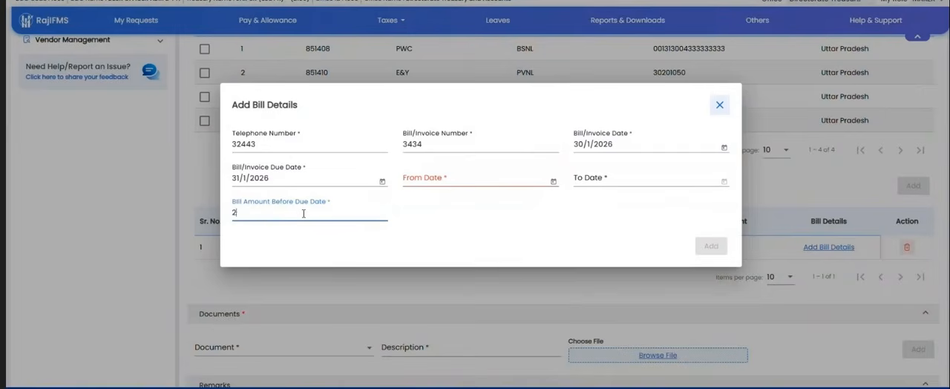
Step: Set the bill period from 1/1/2026 to 30/1/2026 and add the bill details to the vendor row
{"action": "left_click", "coordinate": [552, 183]}
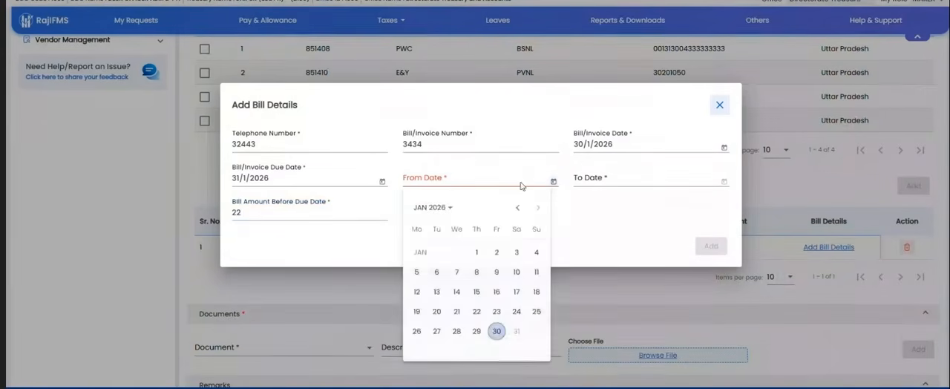
{"action": "left_click", "coordinate": [476, 252]}
{"action": "left_click", "coordinate": [618, 183]}
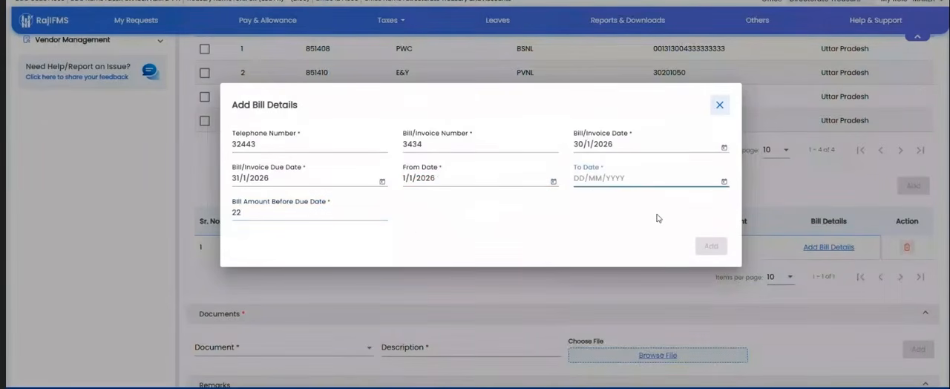
{"action": "left_click", "coordinate": [724, 181]}
{"action": "left_click", "coordinate": [669, 334]}
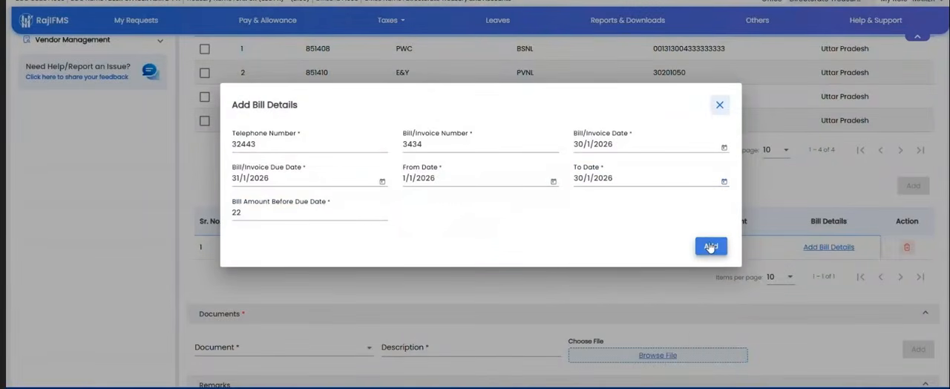
{"action": "left_click", "coordinate": [709, 247]}
Step: Choose Bill Invoice/PDF Invoice as the telephone sanction's document type, and return to the payment sanction list
{"action": "scroll", "coordinate": [653, 250], "scroll_direction": "down", "scroll_amount": 2}
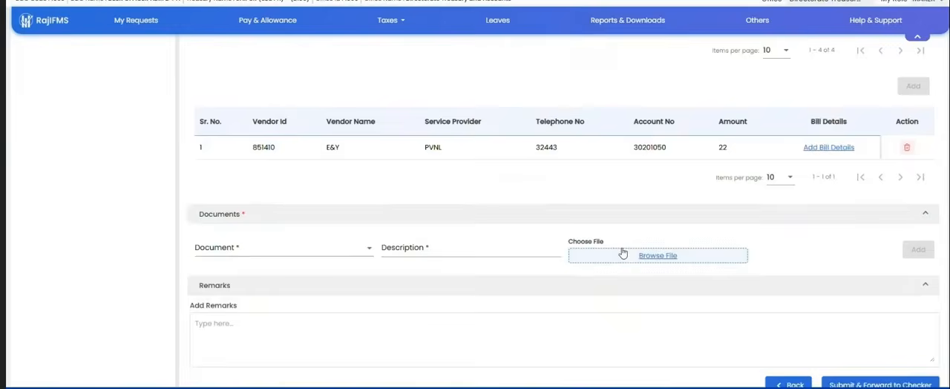
{"action": "left_click", "coordinate": [312, 252]}
{"action": "left_click", "coordinate": [286, 262]}
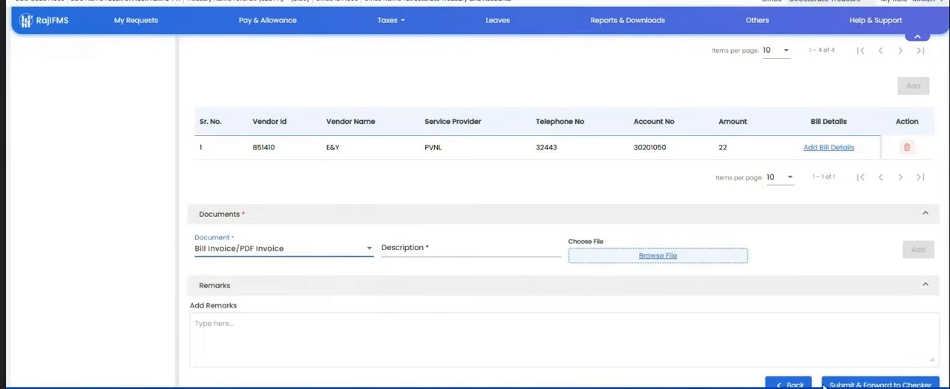
{"action": "scroll", "coordinate": [823, 384], "scroll_direction": "down", "scroll_amount": 1}
{"action": "scroll", "coordinate": [660, 296], "scroll_direction": "up", "scroll_amount": 5}
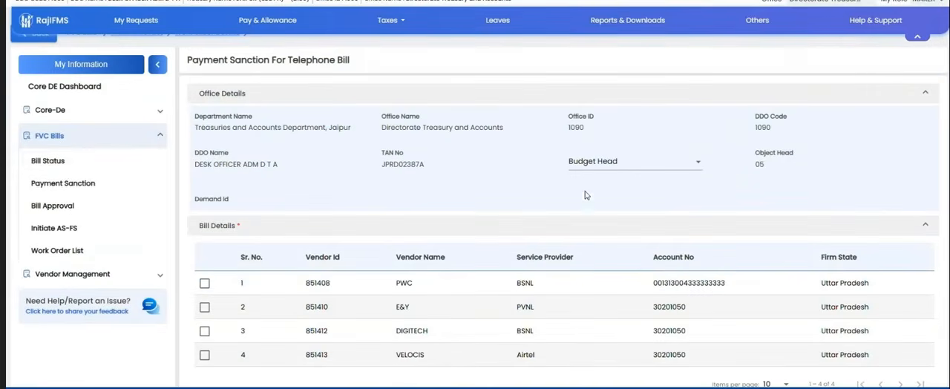
{"action": "left_click", "coordinate": [80, 183]}
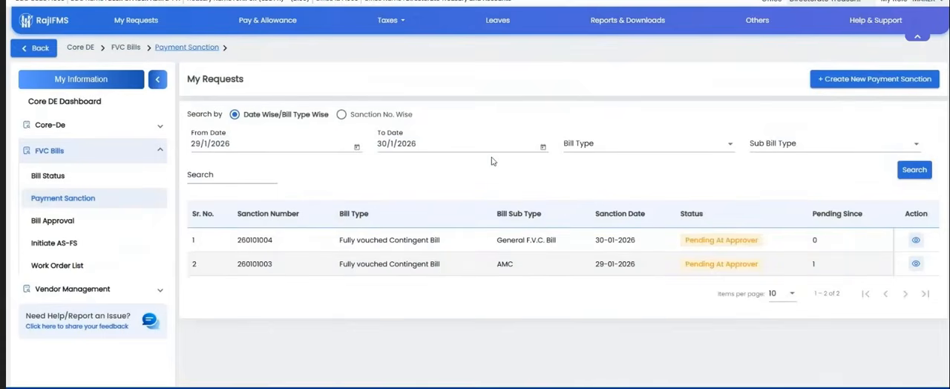
{"action": "left_click", "coordinate": [875, 79]}
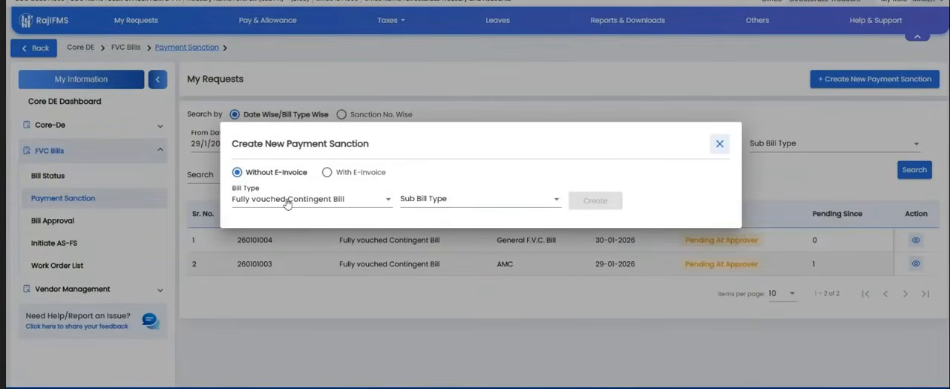
{"action": "left_click", "coordinate": [718, 145]}
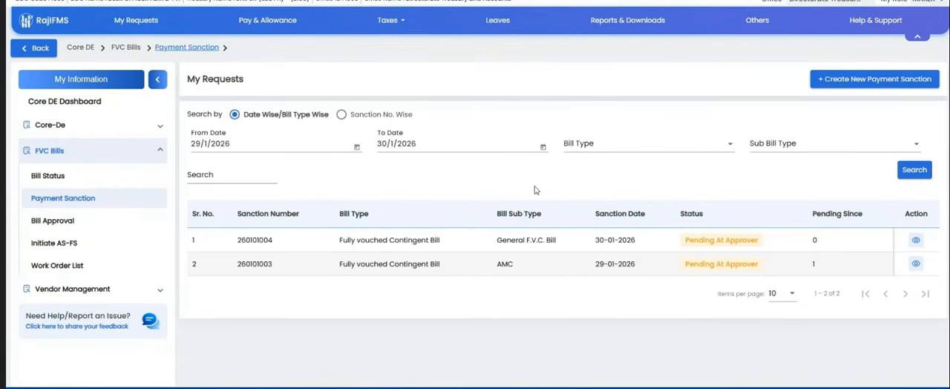
{"action": "key", "text": "ctrl+Tab"}
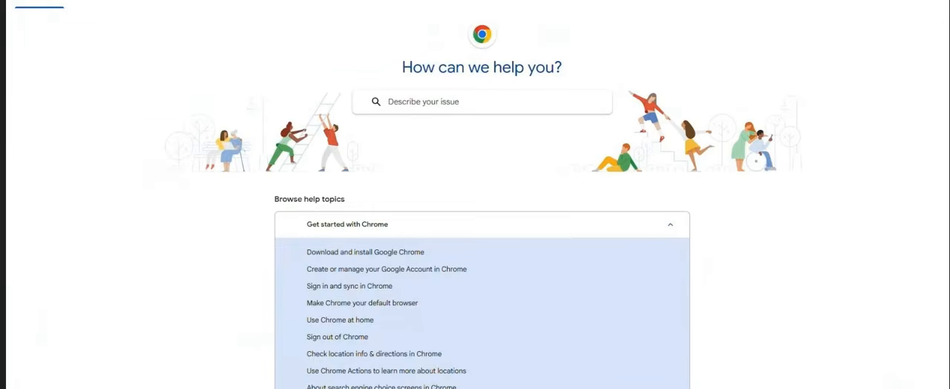
{"action": "key", "text": "ctrl+shift+Tab"}
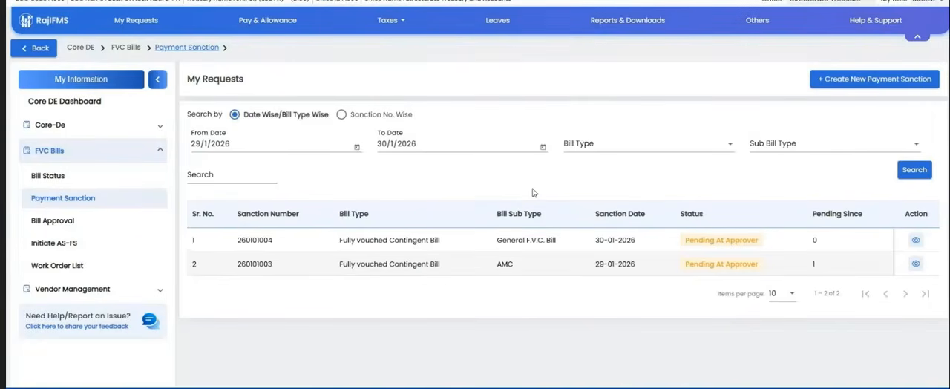
Step: Create a new Fully vouched Contingent Bill payment sanction without e-invoice, with sub bill type Vendor Payment
{"action": "left_click", "coordinate": [829, 84]}
{"action": "left_click", "coordinate": [461, 202]}
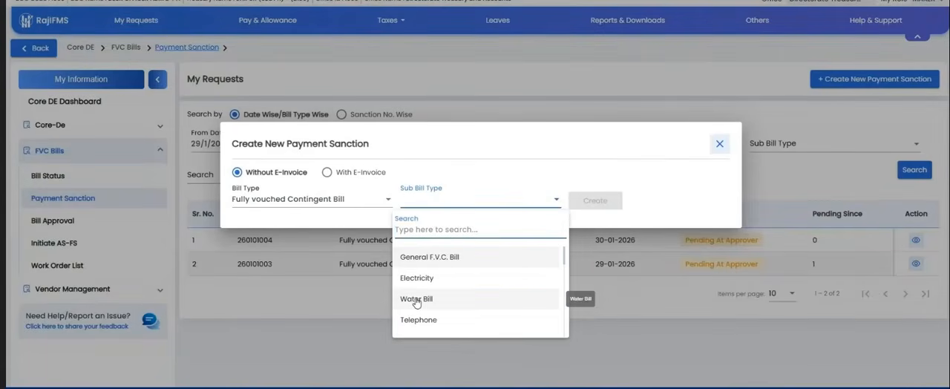
{"action": "scroll", "coordinate": [437, 319], "scroll_direction": "down", "scroll_amount": 2}
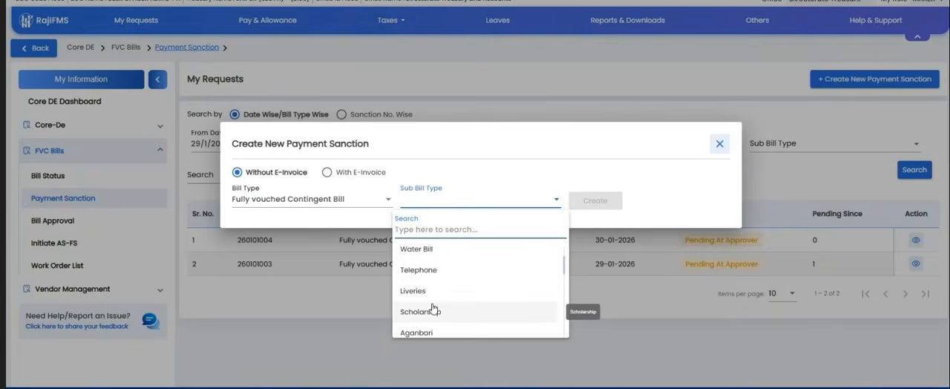
{"action": "scroll", "coordinate": [433, 310], "scroll_direction": "down", "scroll_amount": 2}
{"action": "scroll", "coordinate": [433, 296], "scroll_direction": "down", "scroll_amount": 2}
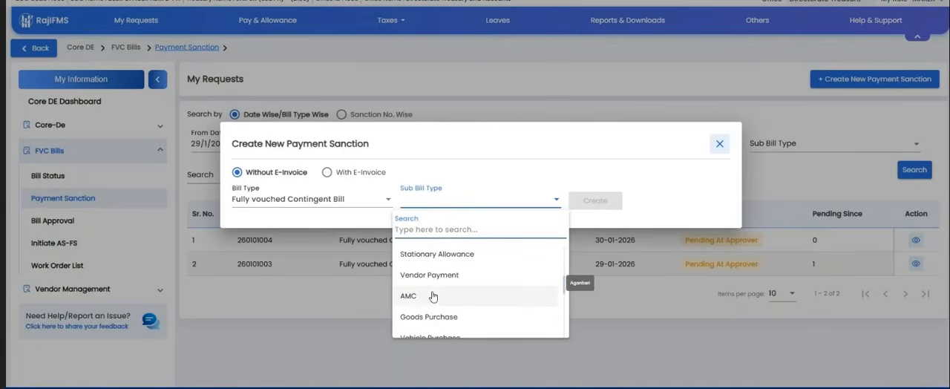
{"action": "left_click", "coordinate": [438, 277]}
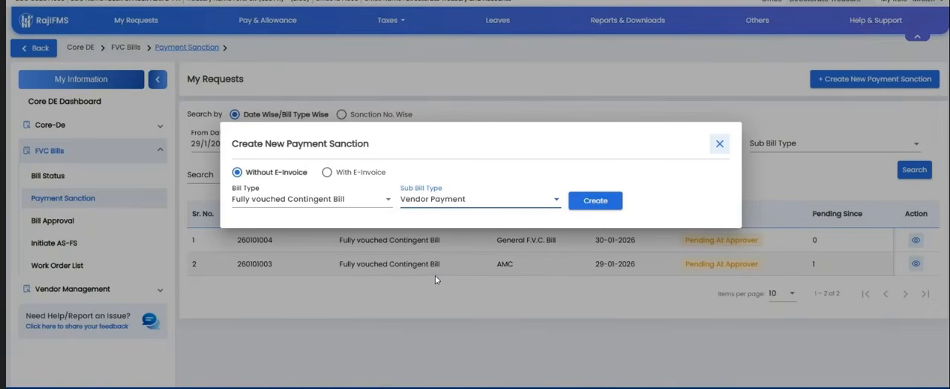
{"action": "left_click", "coordinate": [595, 202]}
Step: Set the sanction's payment type to Paid by Me / Petty Payment and choose the Paid by Me option
{"action": "left_click", "coordinate": [310, 207]}
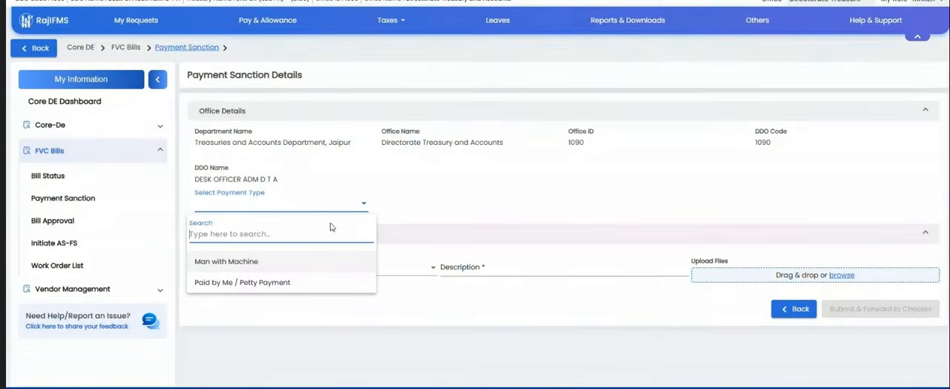
{"action": "left_click", "coordinate": [230, 285]}
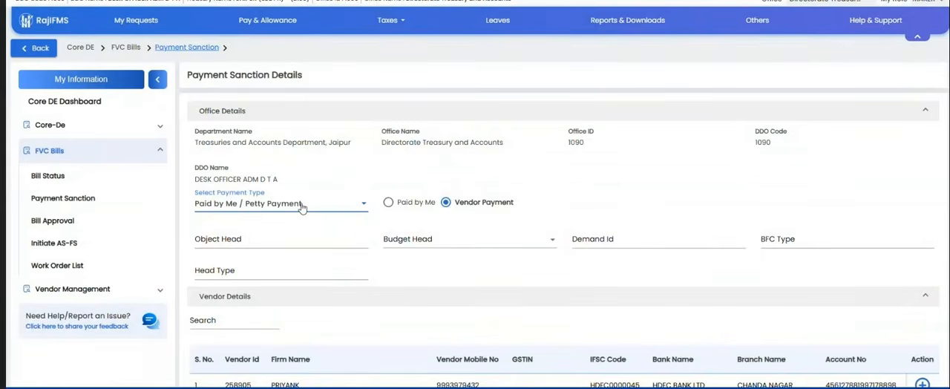
{"action": "left_click", "coordinate": [387, 203]}
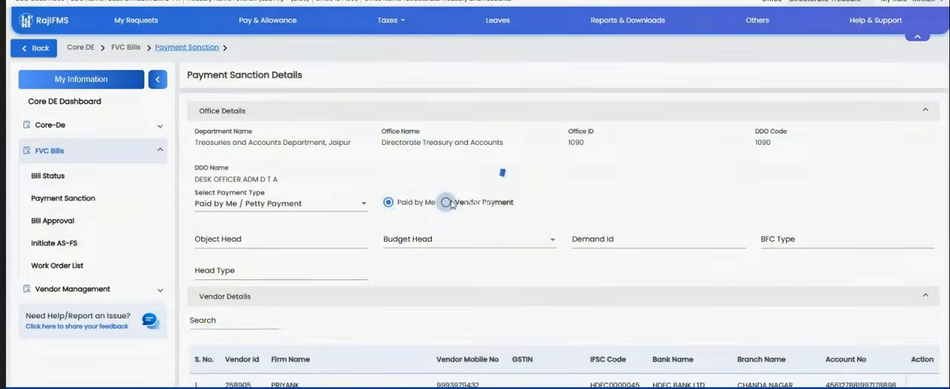
{"action": "left_click", "coordinate": [446, 203]}
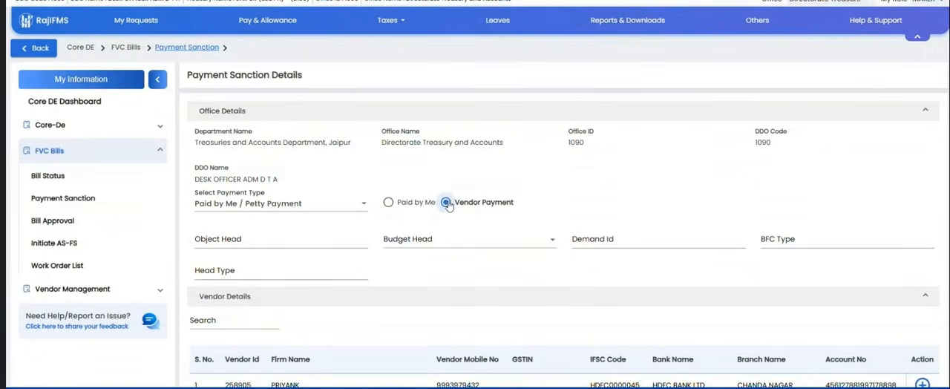
{"action": "left_click", "coordinate": [244, 241]}
{"action": "type", "text": "5"}
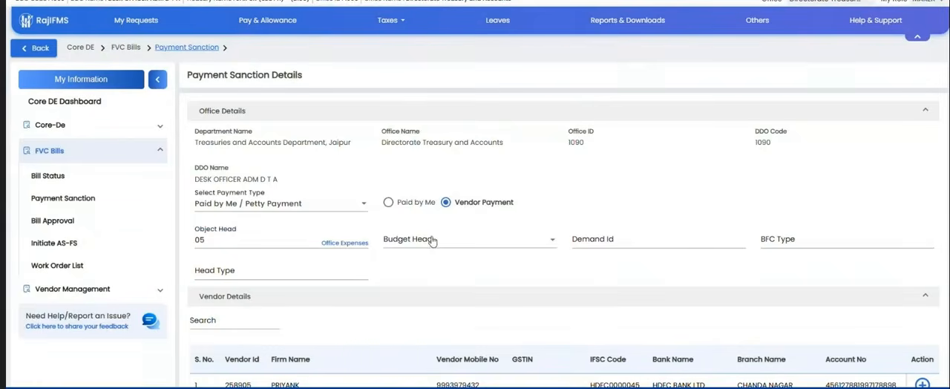
{"action": "left_click", "coordinate": [435, 239]}
{"action": "left_click", "coordinate": [437, 306]}
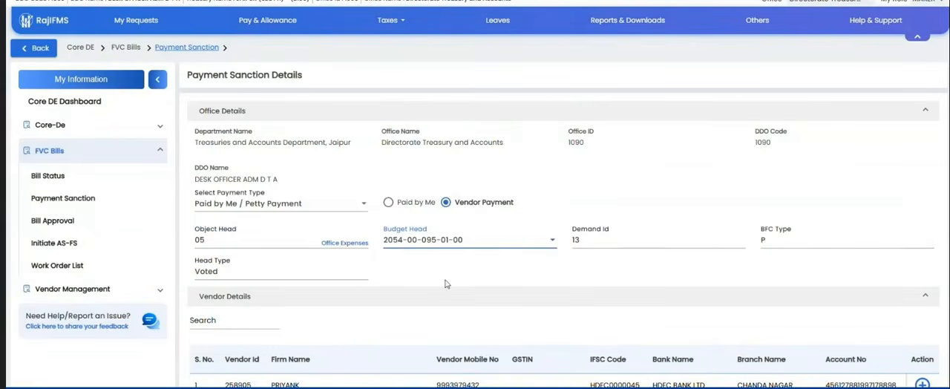
Step: Add the first listed vendor to the sanction's selected vendors
{"action": "scroll", "coordinate": [446, 285], "scroll_direction": "down", "scroll_amount": 2}
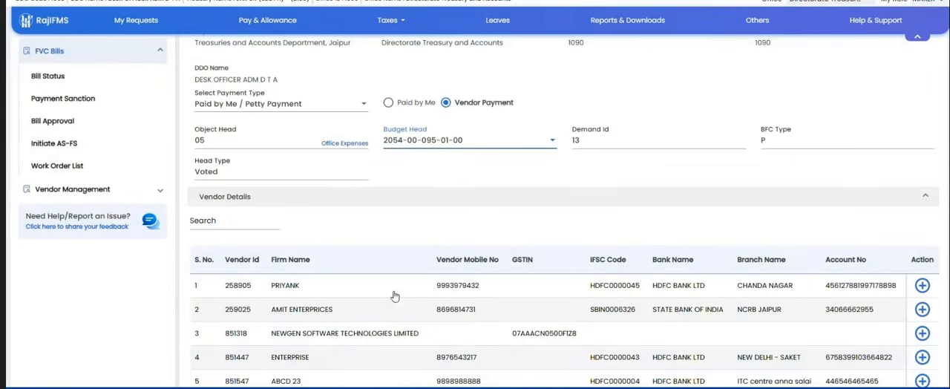
{"action": "left_click", "coordinate": [922, 285]}
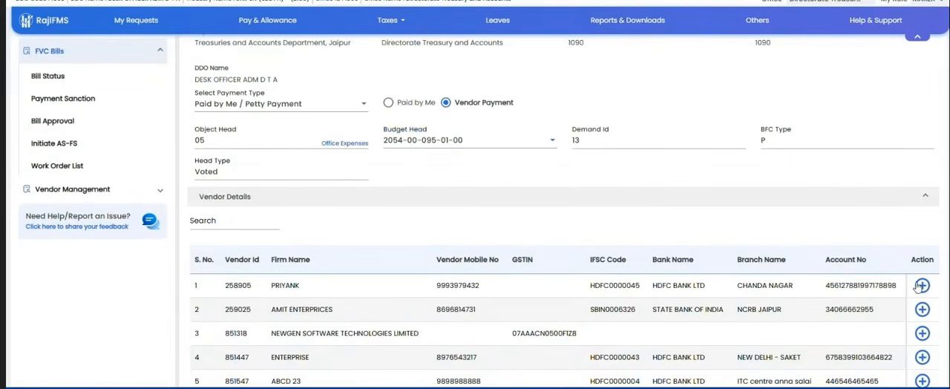
{"action": "scroll", "coordinate": [745, 282], "scroll_direction": "down", "scroll_amount": 3}
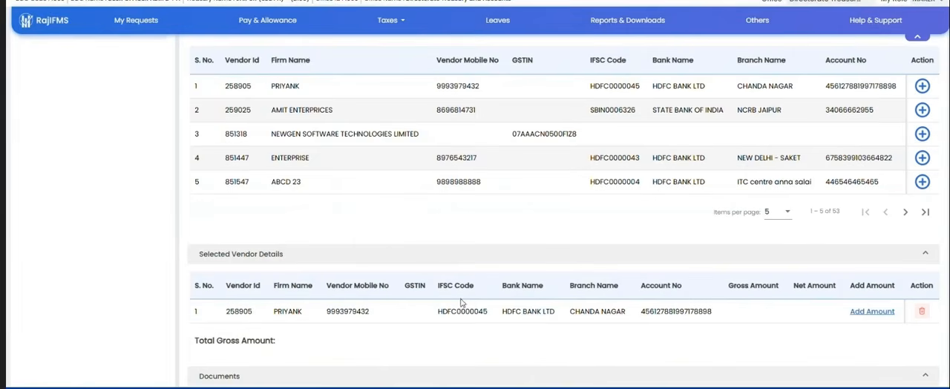
Step: Enter a gross amount of 411, invoice number 44 and invoice date 30/1/2026 for the selected vendor
{"action": "left_click", "coordinate": [873, 311]}
{"action": "left_click", "coordinate": [170, 177]}
{"action": "type", "text": "411"}
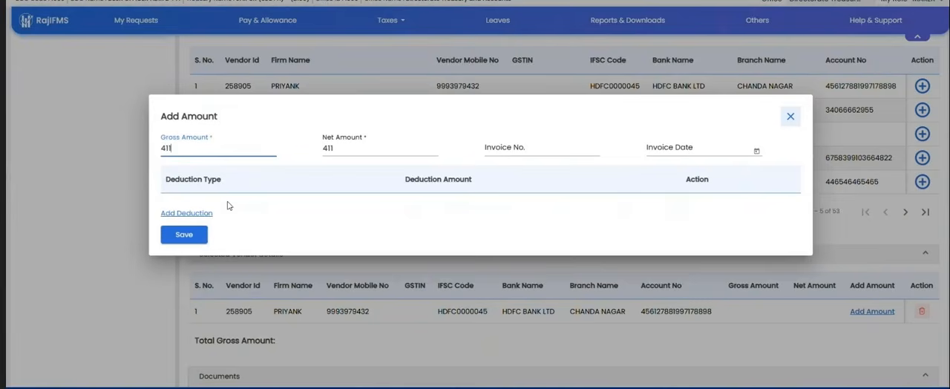
{"action": "left_click", "coordinate": [511, 147]}
{"action": "type", "text": "44"}
{"action": "left_click", "coordinate": [683, 150]}
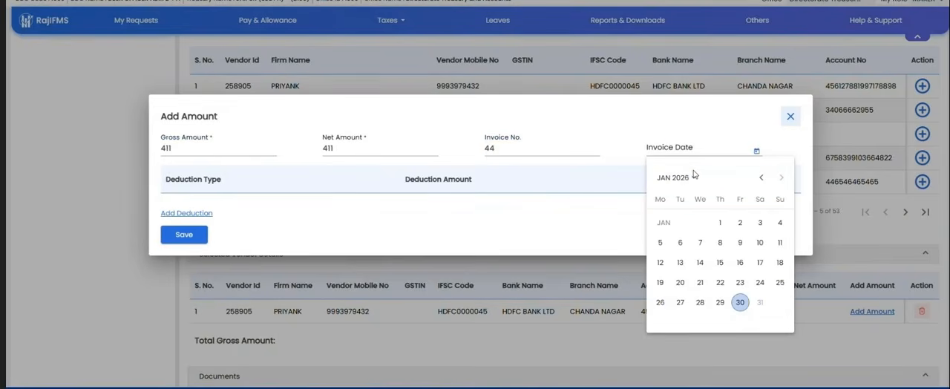
{"action": "left_click", "coordinate": [739, 302]}
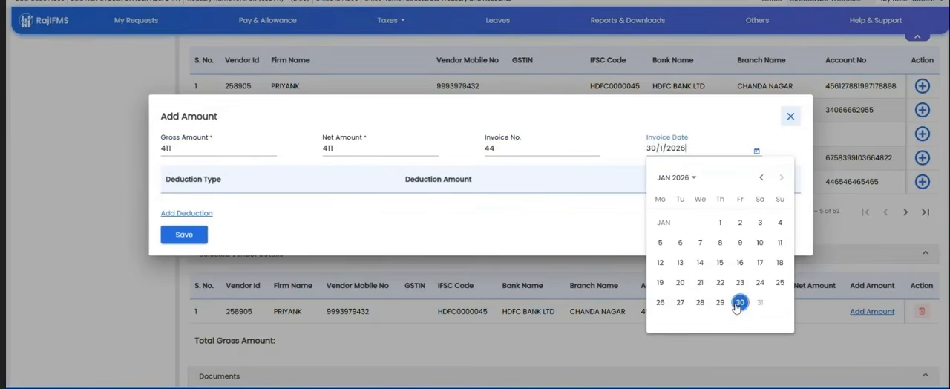
Step: Add an Income Tax deduction of 5 to the vendor's amount and save the amount details
{"action": "left_click", "coordinate": [186, 213]}
{"action": "left_click", "coordinate": [214, 195]}
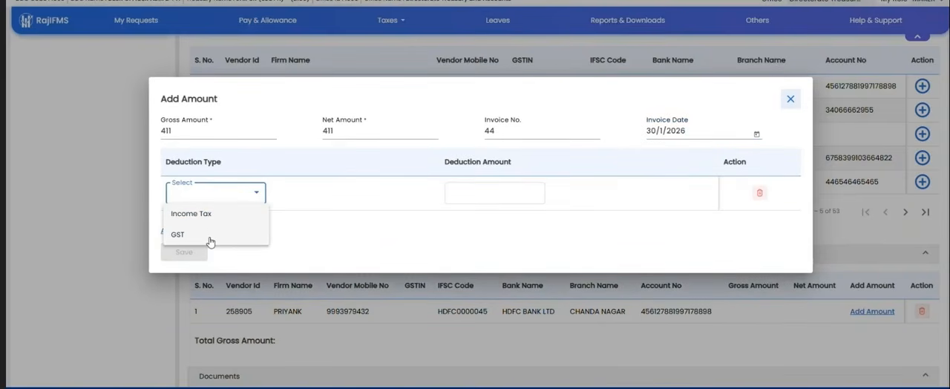
{"action": "left_click", "coordinate": [190, 213]}
{"action": "left_click", "coordinate": [476, 193]}
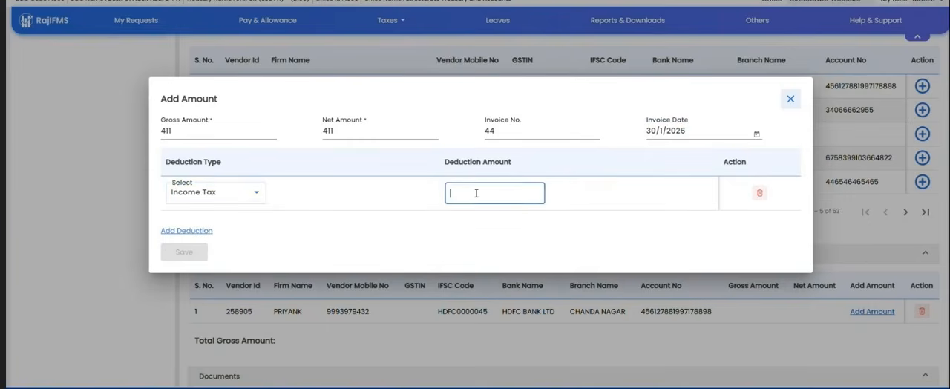
{"action": "type", "text": "5"}
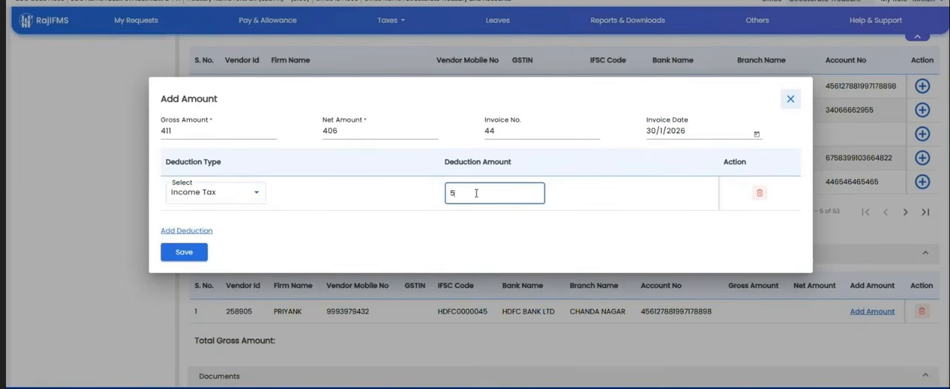
{"action": "left_click", "coordinate": [184, 253]}
Step: Set the document type to Bill Invoice/PDF Invoice and enter the description "ttt"
{"action": "scroll", "coordinate": [250, 248], "scroll_direction": "down", "scroll_amount": 2}
{"action": "left_click", "coordinate": [292, 325]}
{"action": "left_click", "coordinate": [304, 343]}
{"action": "left_click", "coordinate": [511, 331]}
{"action": "type", "text": "t"}
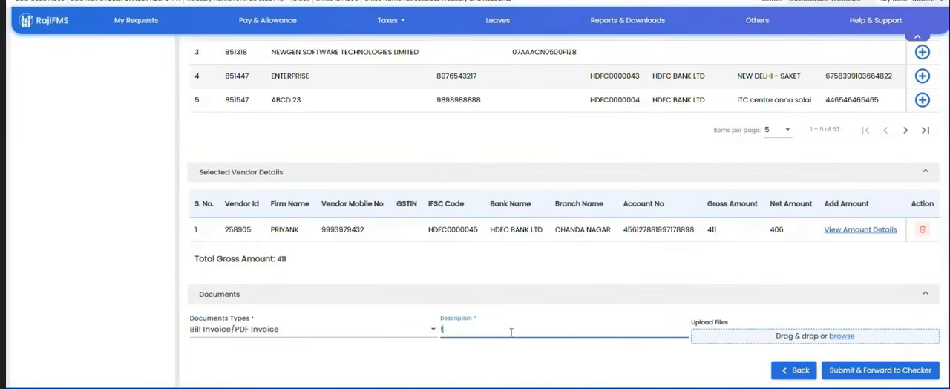
{"action": "type", "text": "tt"}
{"action": "scroll", "coordinate": [679, 147], "scroll_direction": "up", "scroll_amount": 2}
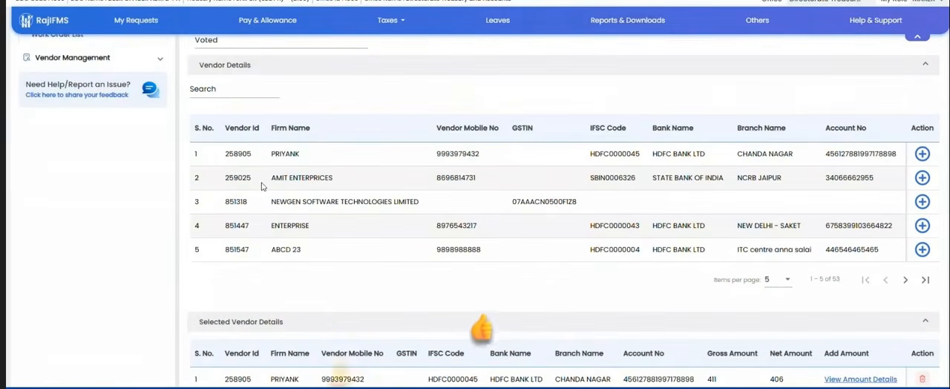
{"action": "left_click_drag", "start_coordinate": [228, 152], "coordinate": [638, 287]}
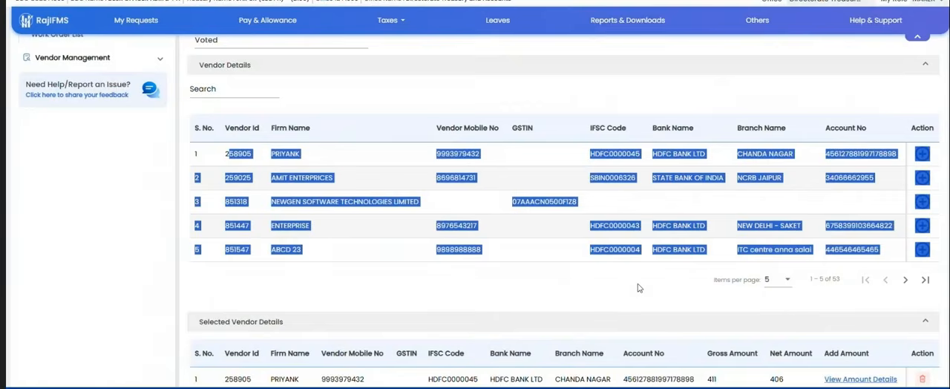
{"action": "left_click", "coordinate": [638, 288]}
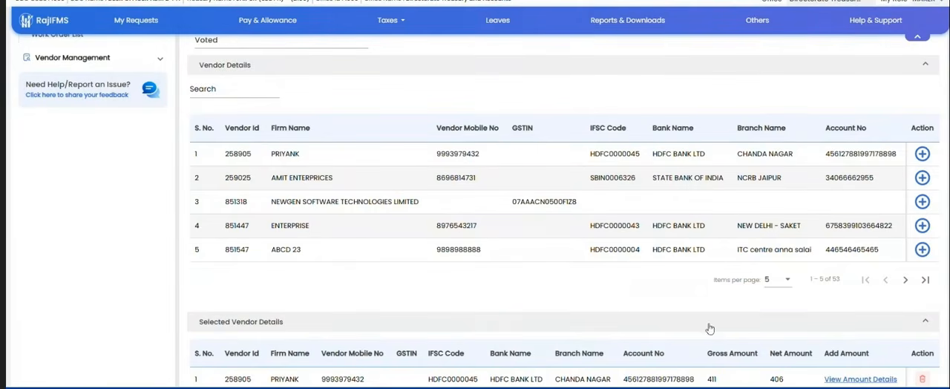
Step: Duplicate the browser tab and leave the maker role for the space selection page
{"action": "right_click", "coordinate": [208, 2]}
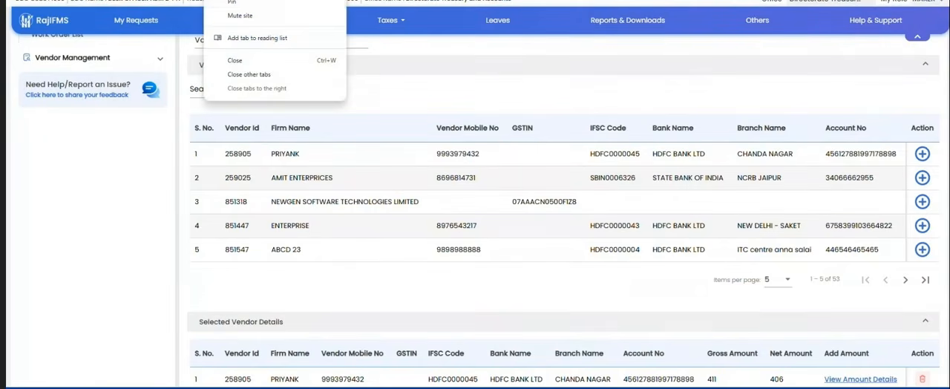
{"action": "left_click", "coordinate": [258, 1]}
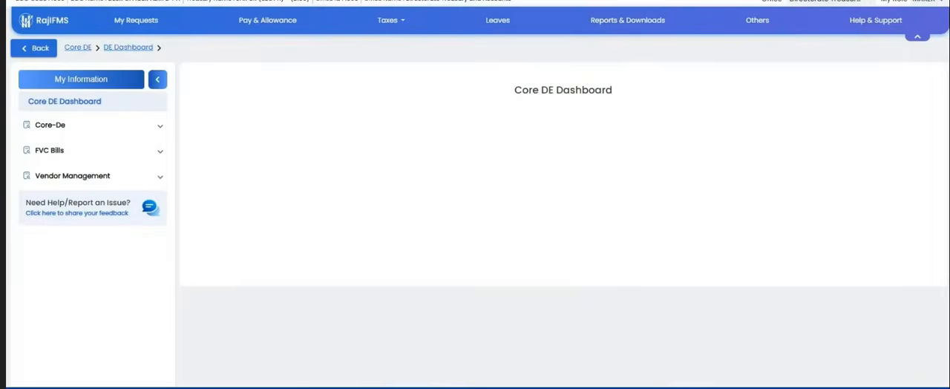
{"action": "left_click", "coordinate": [940, 2]}
{"action": "left_click", "coordinate": [820, 65]}
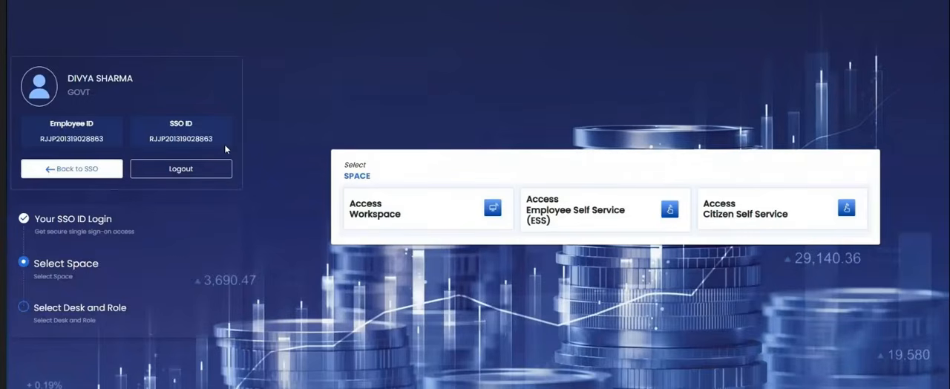
Step: Open Vendor Registration under Vendor Management in Citizen Self Service and choose GST Number for verifying the details
{"action": "left_click", "coordinate": [760, 216]}
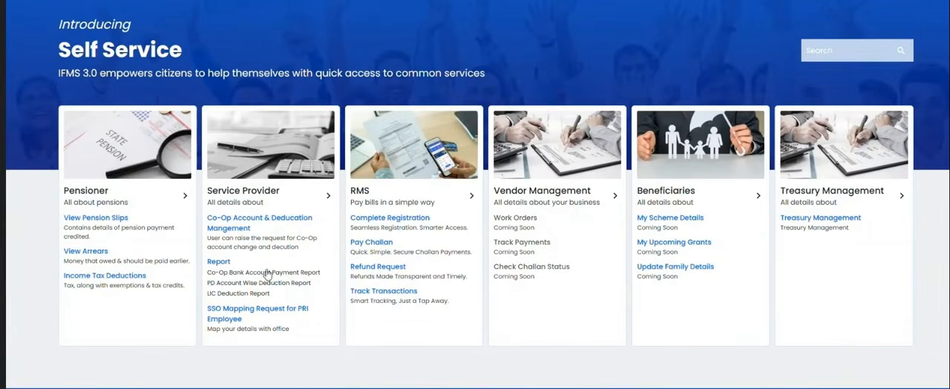
{"action": "left_click", "coordinate": [542, 198]}
{"action": "scroll", "coordinate": [539, 198], "scroll_direction": "down", "scroll_amount": 1}
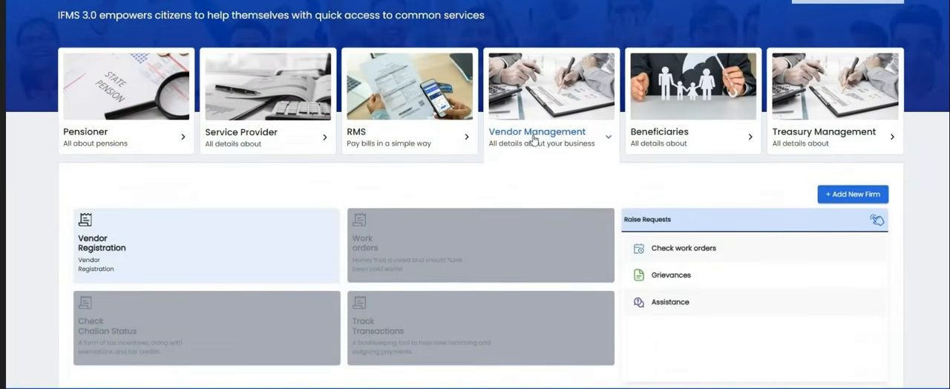
{"action": "left_click", "coordinate": [139, 242]}
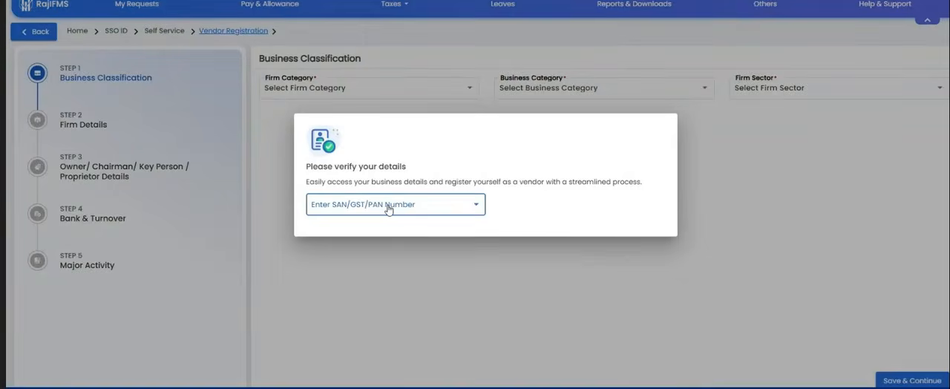
{"action": "left_click", "coordinate": [387, 208]}
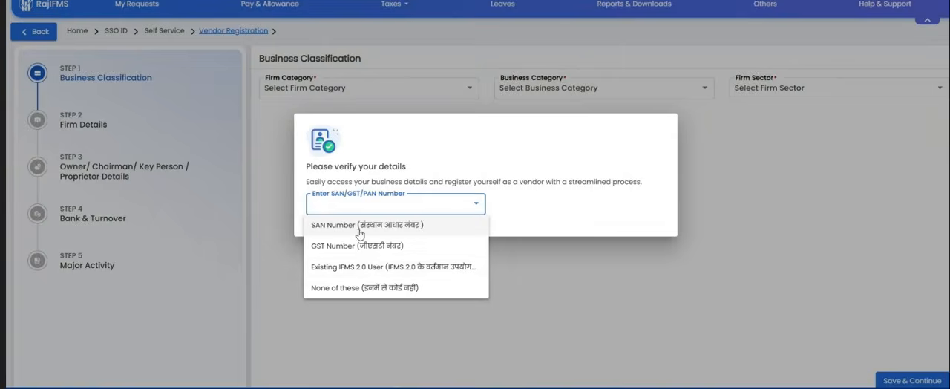
{"action": "left_click", "coordinate": [337, 245]}
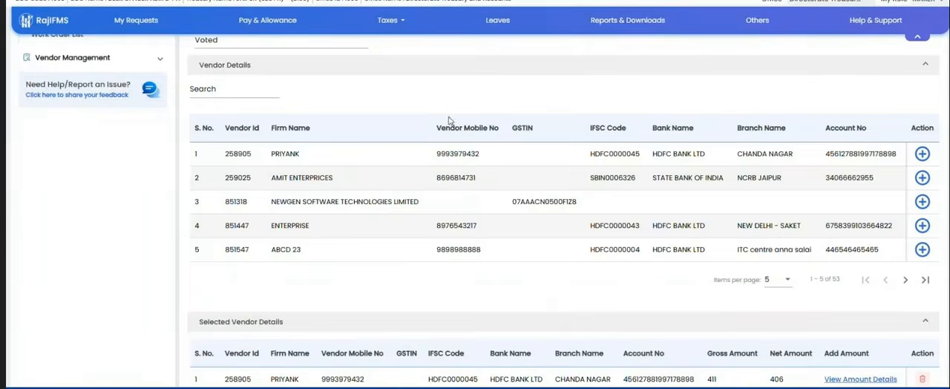
{"action": "left_click_drag", "start_coordinate": [210, 130], "coordinate": [744, 267]}
{"action": "left_click", "coordinate": [638, 297]}
{"action": "left_click_drag", "start_coordinate": [226, 141], "coordinate": [433, 271]}
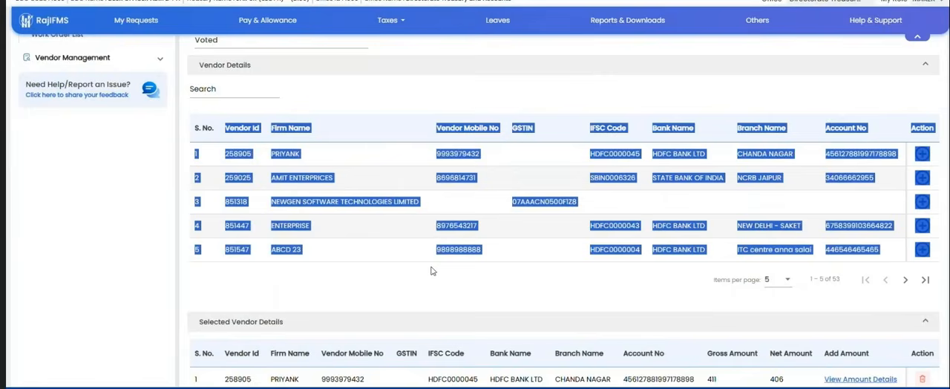
{"action": "left_click", "coordinate": [433, 271]}
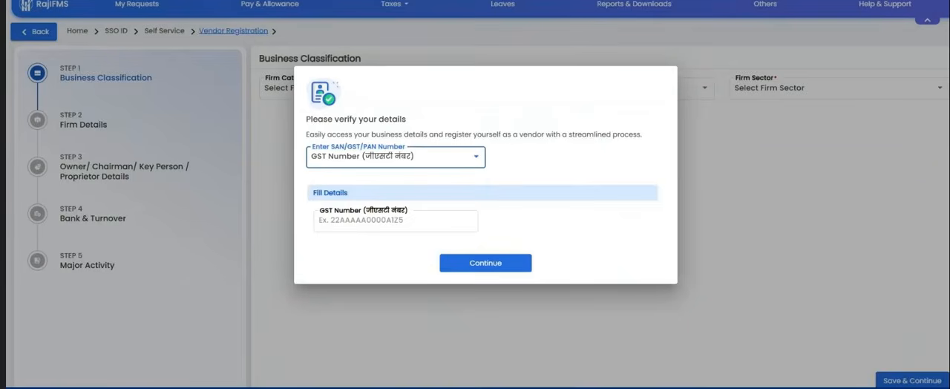
Step: Review the identification number options available for verifying a vendor's details, keeping GST Number
{"action": "left_click", "coordinate": [425, 160]}
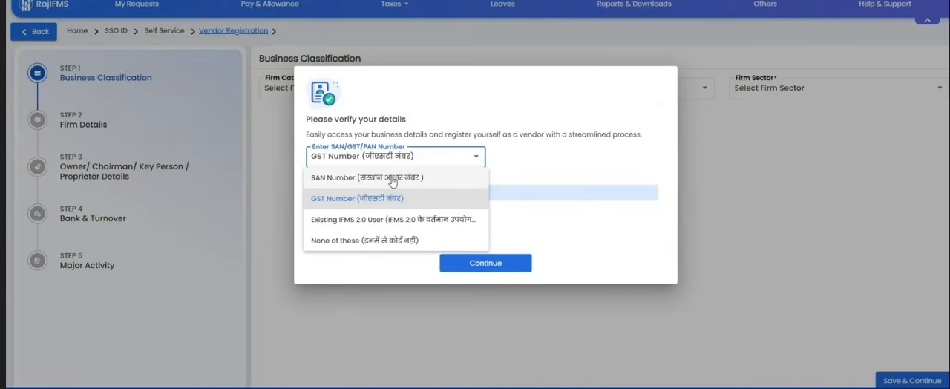
{"action": "left_click", "coordinate": [512, 156]}
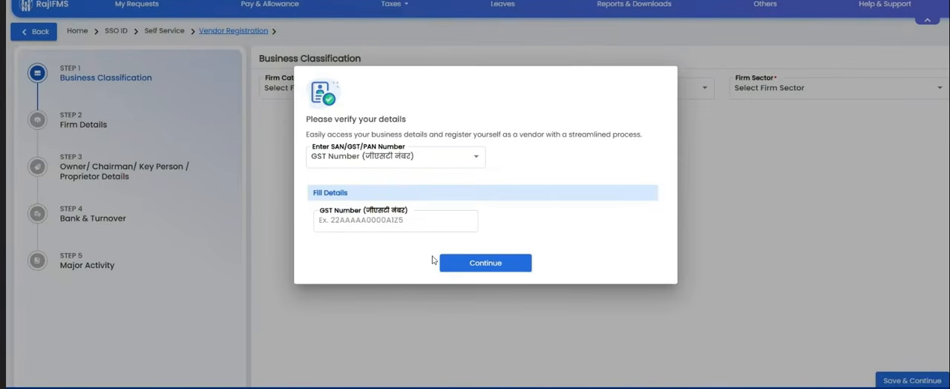
{"action": "left_click", "coordinate": [381, 288]}
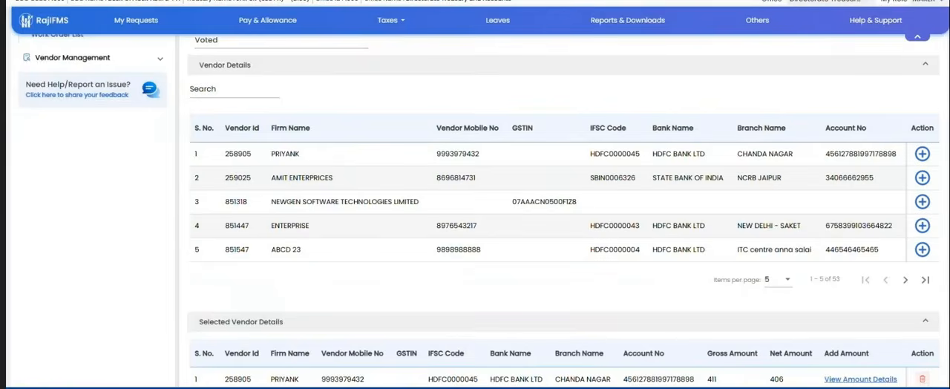
Step: Look over the payment sanction form, check the Microsoft Teams meeting's participants, and return to the form
{"action": "scroll", "coordinate": [549, 164], "scroll_direction": "down", "scroll_amount": 1}
{"action": "scroll", "coordinate": [542, 162], "scroll_direction": "up", "scroll_amount": 4}
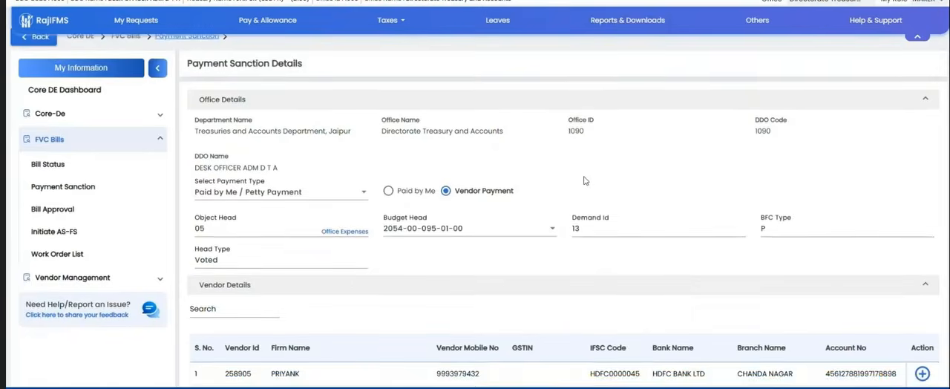
{"action": "scroll", "coordinate": [584, 180], "scroll_direction": "down", "scroll_amount": 1}
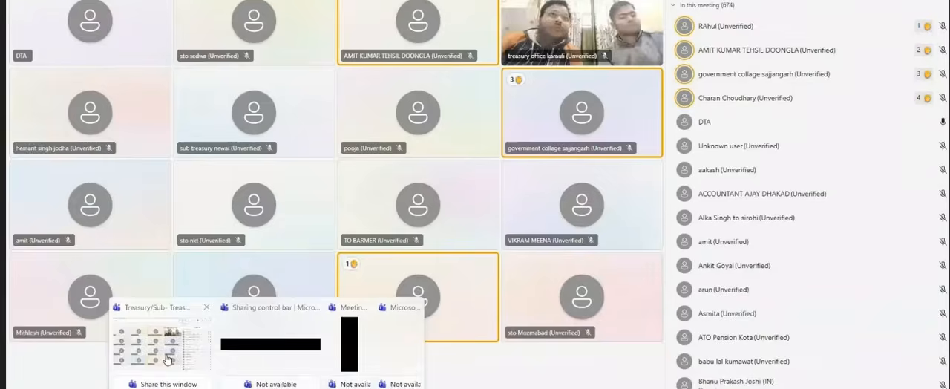
{"action": "left_click", "coordinate": [148, 375]}
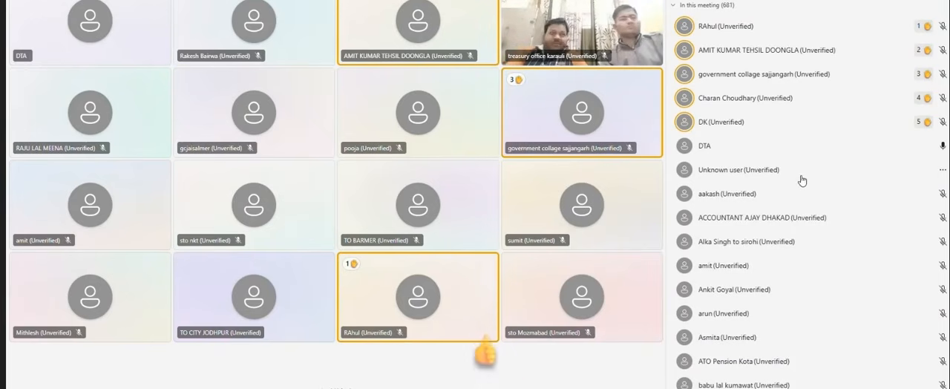
{"action": "key", "text": "alt+Tab"}
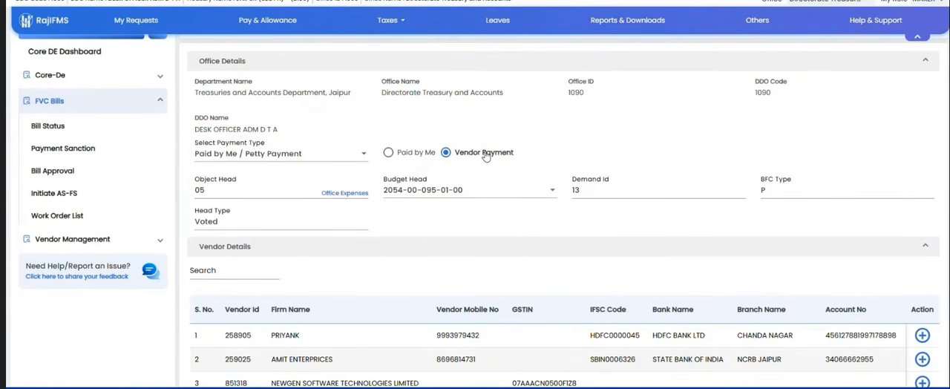
Step: Change the petty payment option to Paid by Me and review its vendor section
{"action": "scroll", "coordinate": [519, 191], "scroll_direction": "down", "scroll_amount": 2}
{"action": "scroll", "coordinate": [519, 191], "scroll_direction": "up", "scroll_amount": 2}
{"action": "left_click", "coordinate": [390, 153]}
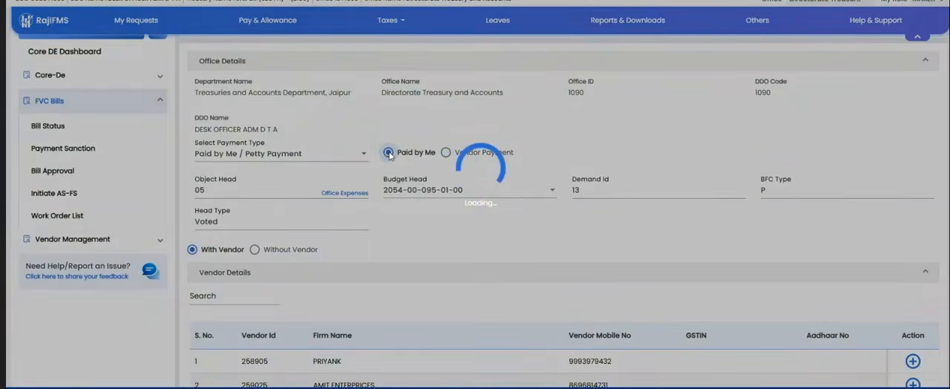
{"action": "scroll", "coordinate": [362, 203], "scroll_direction": "down", "scroll_amount": 2}
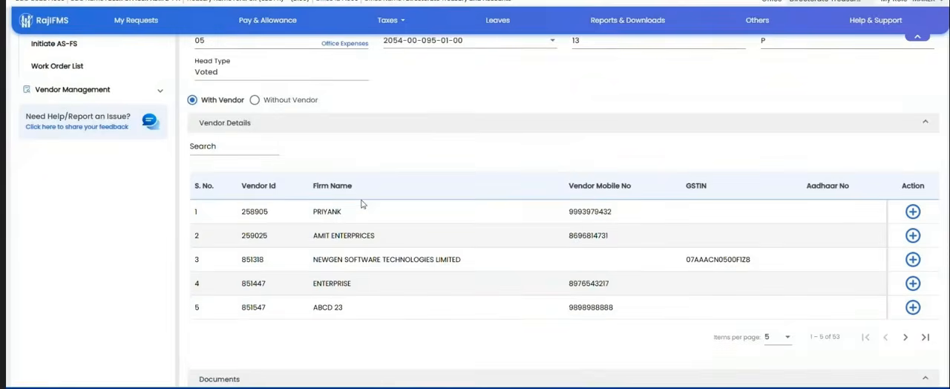
{"action": "scroll", "coordinate": [362, 203], "scroll_direction": "up", "scroll_amount": 2}
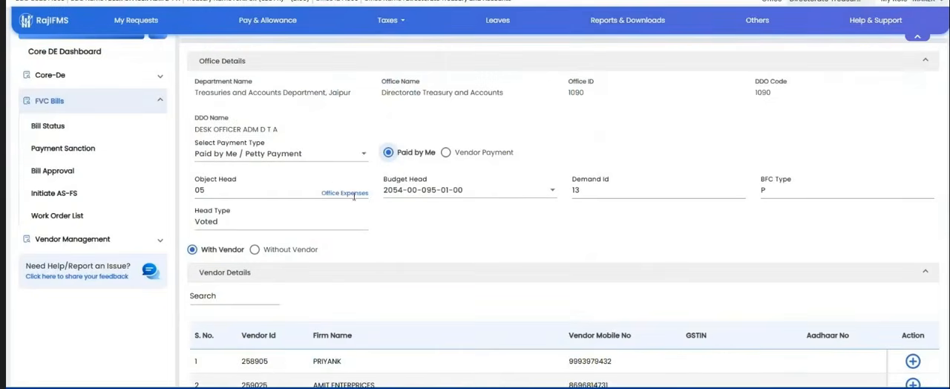
Step: Examine the vendor list of the petty payment, including the first vendor's firm name and vendor ID
{"action": "scroll", "coordinate": [436, 215], "scroll_direction": "down", "scroll_amount": 2}
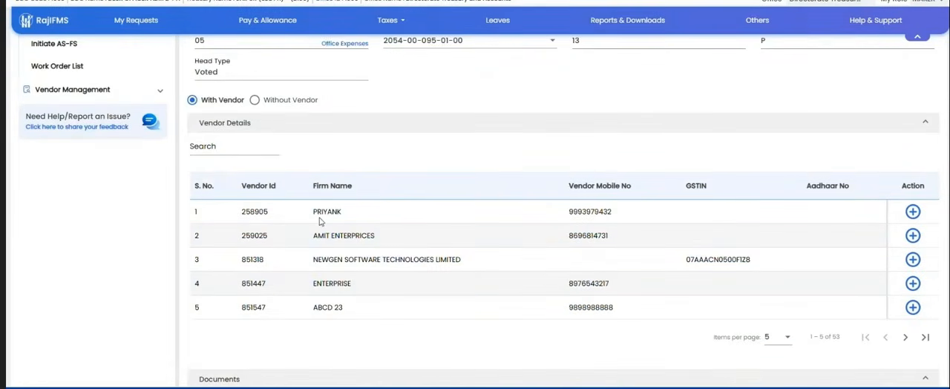
{"action": "left_click_drag", "start_coordinate": [317, 220], "coordinate": [366, 217]}
{"action": "scroll", "coordinate": [445, 251], "scroll_direction": "down", "scroll_amount": 1}
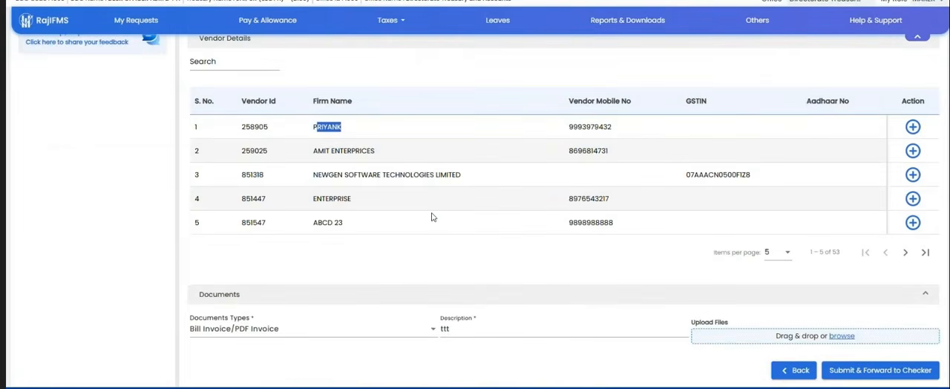
{"action": "left_click", "coordinate": [243, 129]}
{"action": "double_click", "coordinate": [253, 127]}
{"action": "double_click", "coordinate": [253, 127]}
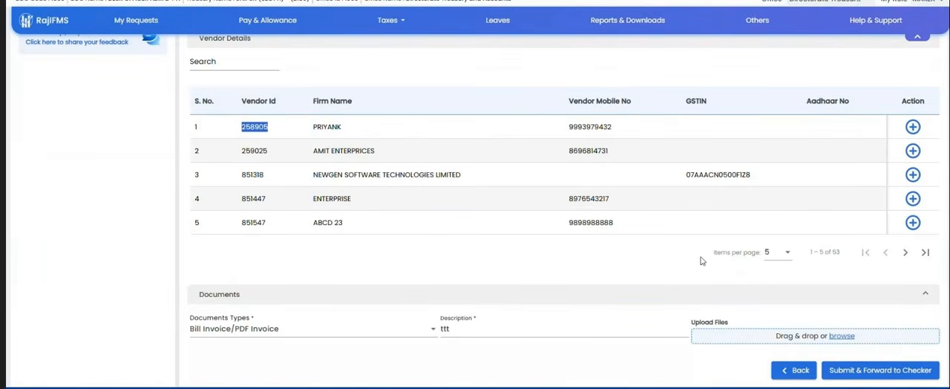
{"action": "scroll", "coordinate": [701, 260], "scroll_direction": "up", "scroll_amount": 3}
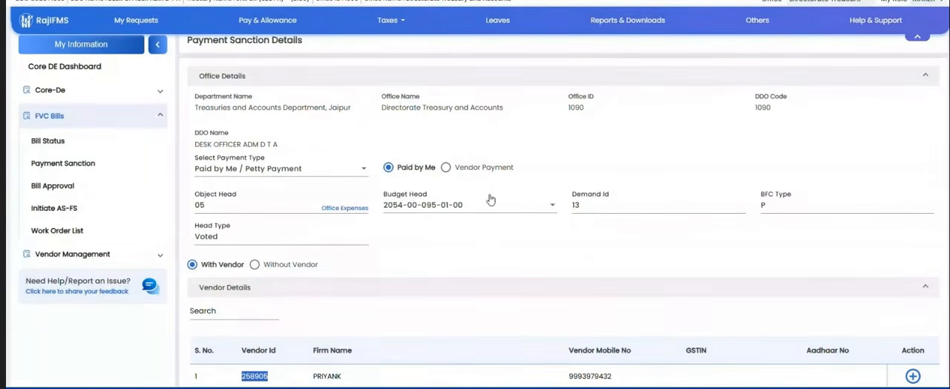
Step: Switch briefly to Vendor Payment, return to Paid by Me, and set the petty payment to Without Vendor
{"action": "left_click", "coordinate": [445, 168]}
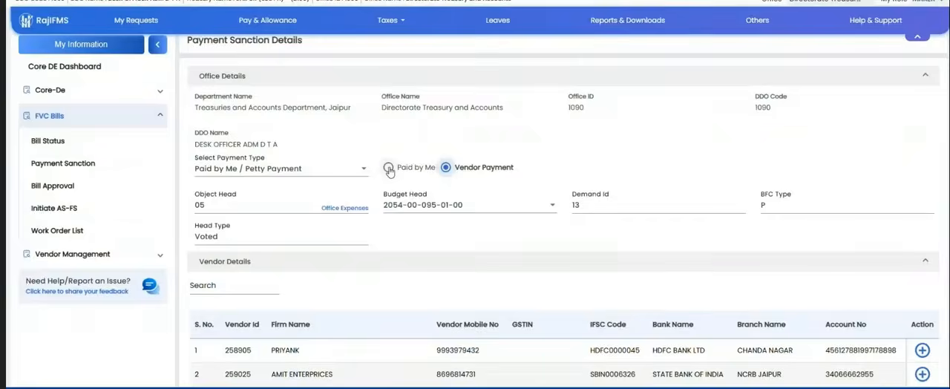
{"action": "left_click", "coordinate": [388, 167]}
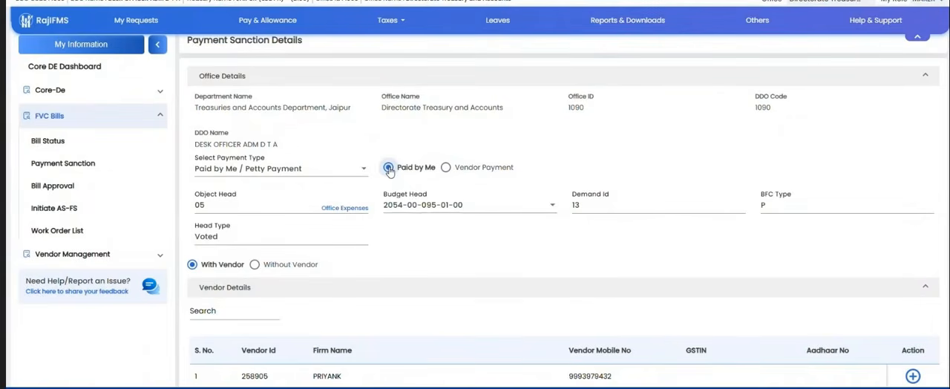
{"action": "scroll", "coordinate": [378, 278], "scroll_direction": "down", "scroll_amount": 1}
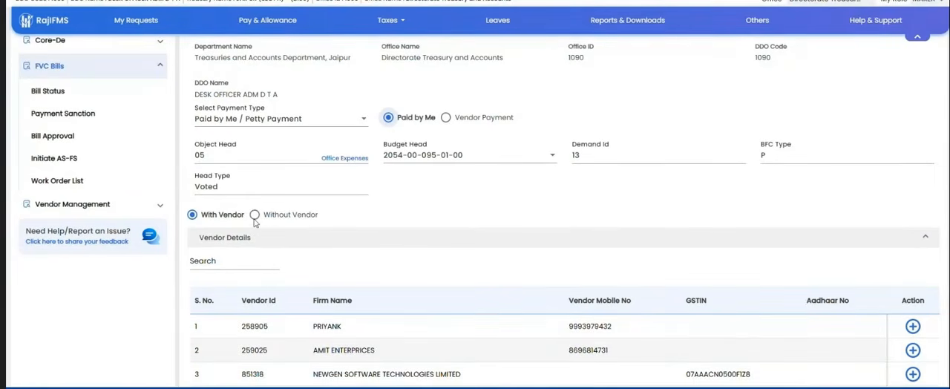
{"action": "left_click", "coordinate": [254, 214]}
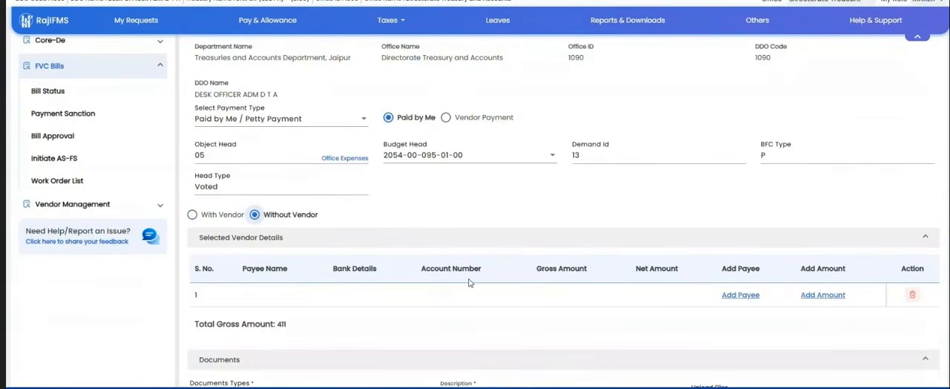
Step: Check the payee and amount entry options in the selected vendor details without adding anything
{"action": "left_click", "coordinate": [741, 294]}
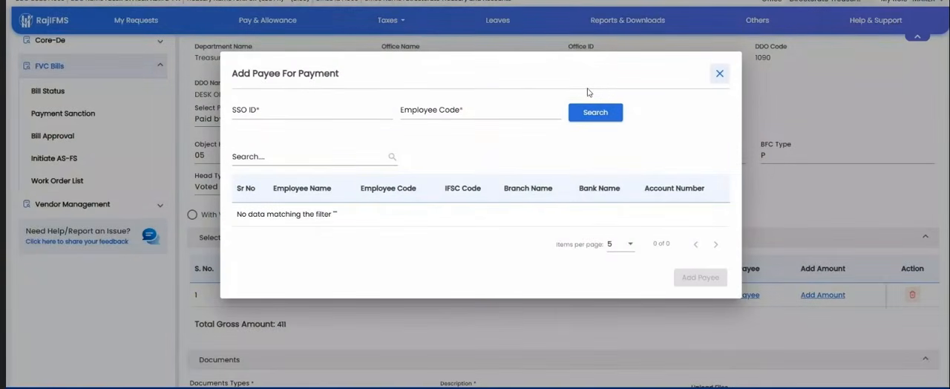
{"action": "left_click", "coordinate": [720, 74]}
{"action": "left_click", "coordinate": [820, 295]}
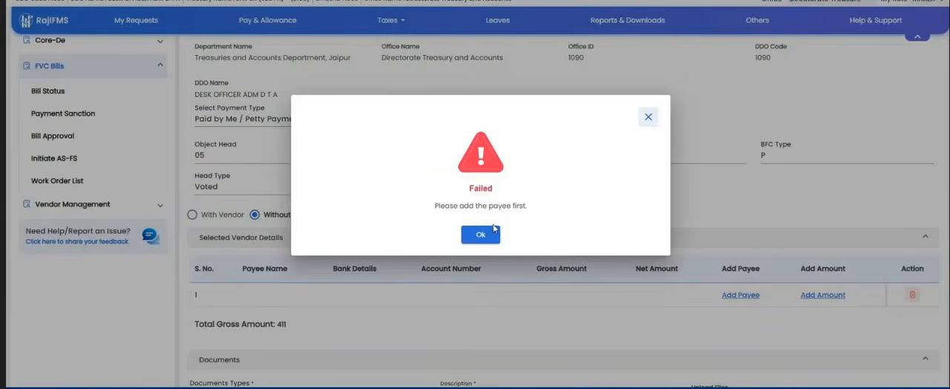
{"action": "left_click", "coordinate": [490, 234]}
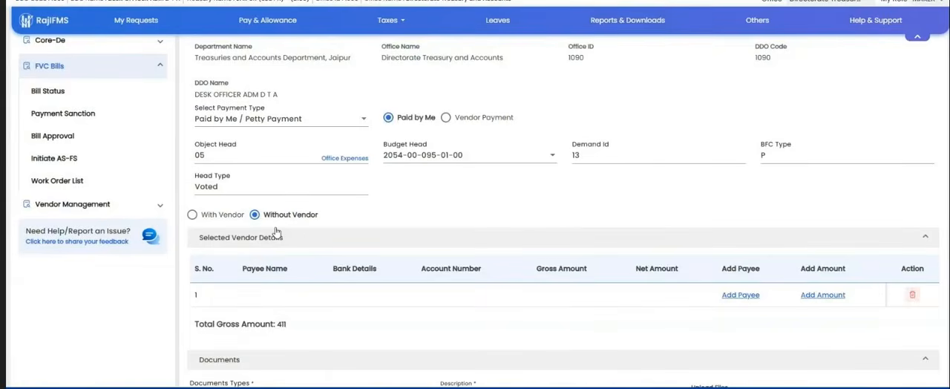
{"action": "scroll", "coordinate": [479, 206], "scroll_direction": "up", "scroll_amount": 2}
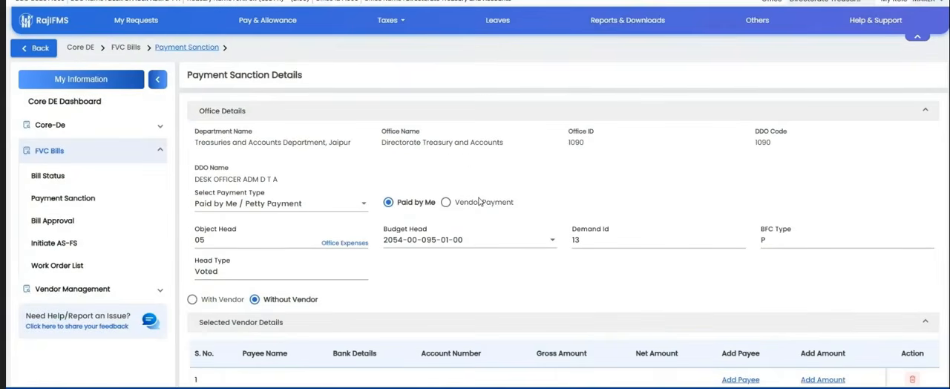
Step: Create a Fully vouched Contingent Bill payment sanction without e-invoice, using sub bill type AMC, and enter object head 05
{"action": "left_click", "coordinate": [68, 197]}
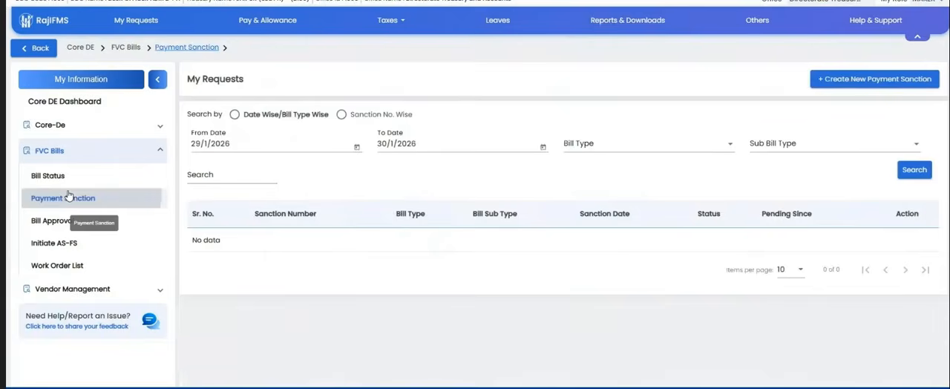
{"action": "left_click", "coordinate": [842, 78]}
{"action": "left_click", "coordinate": [459, 208]}
{"action": "scroll", "coordinate": [460, 297], "scroll_direction": "down", "scroll_amount": 5}
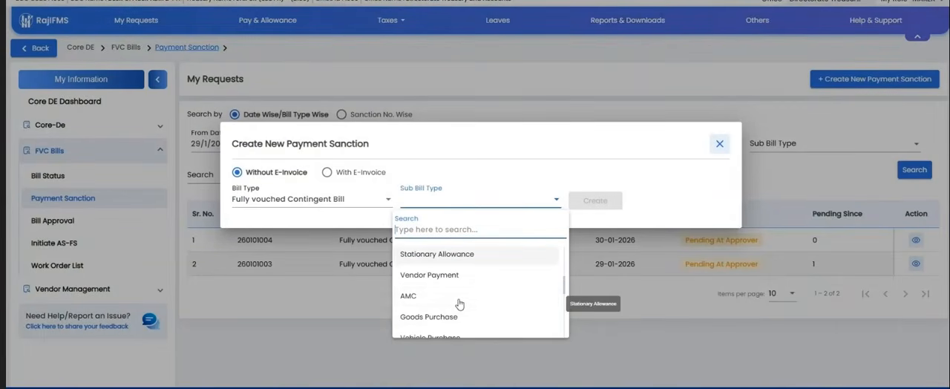
{"action": "left_click", "coordinate": [460, 303]}
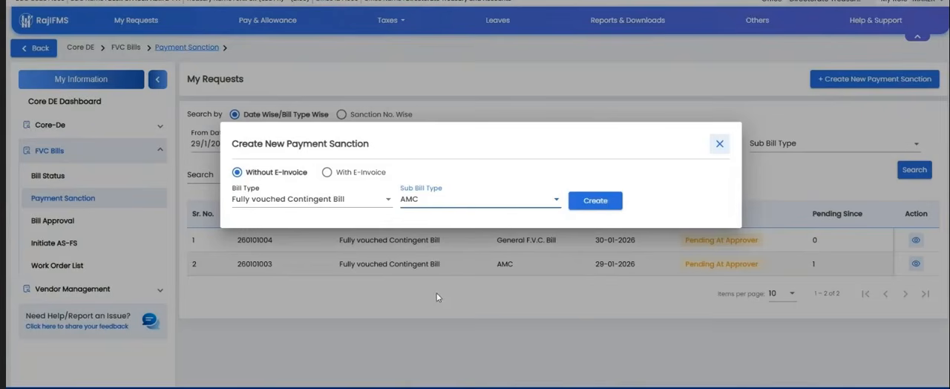
{"action": "left_click", "coordinate": [599, 201]}
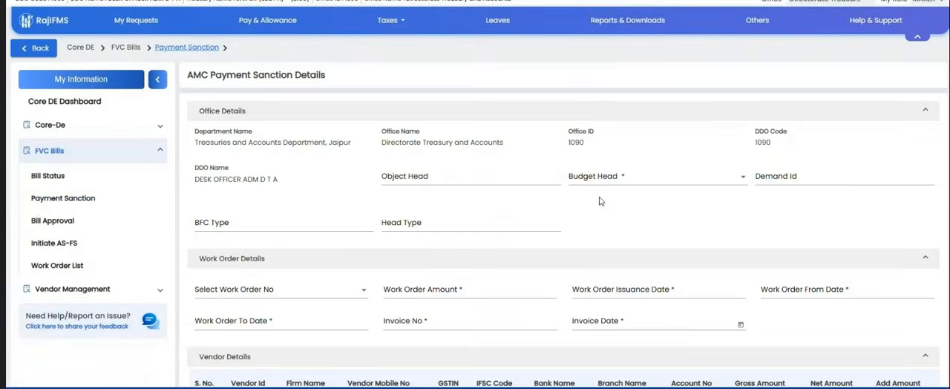
{"action": "left_click", "coordinate": [433, 176]}
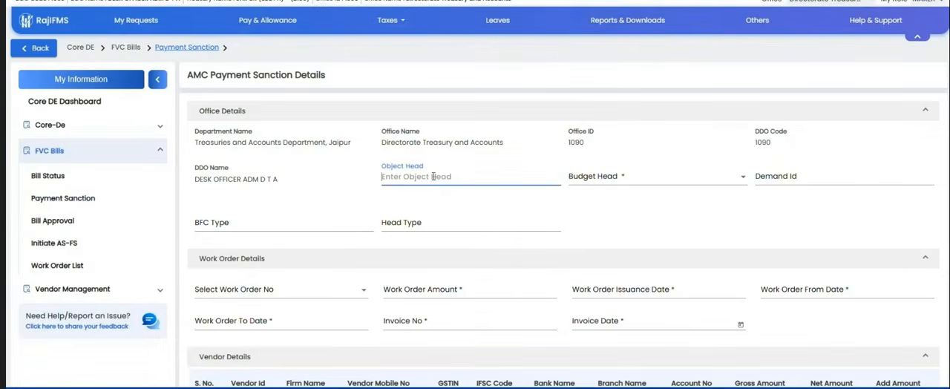
{"action": "type", "text": "5"}
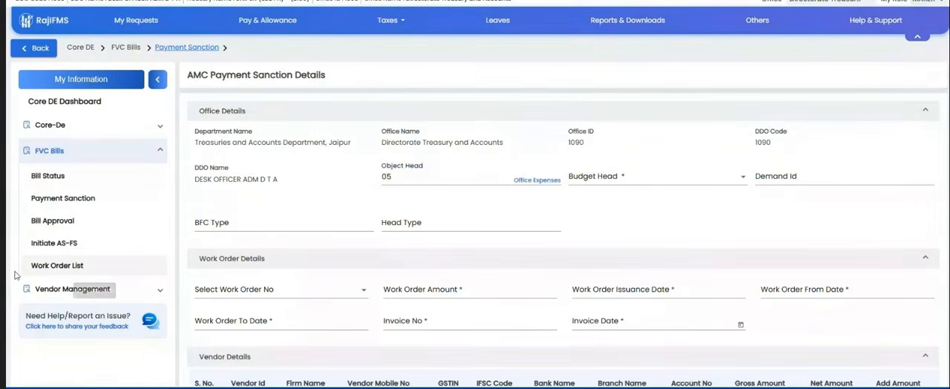
Step: Open the work order list and view the approved AS-FS proposals available for capturing a work order
{"action": "left_click", "coordinate": [40, 265]}
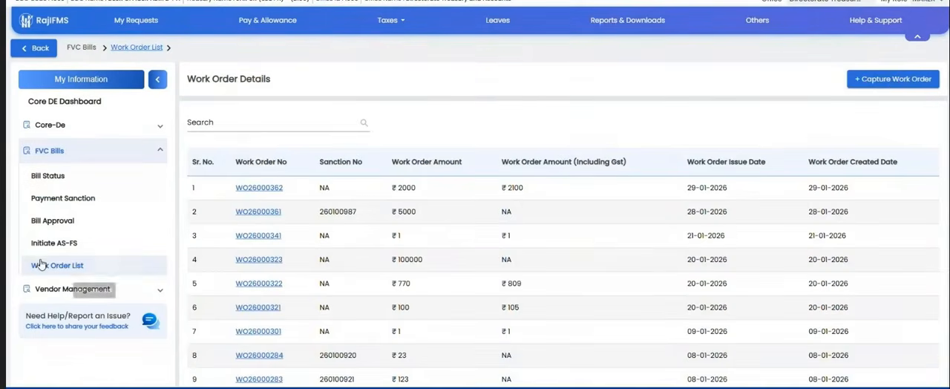
{"action": "left_click", "coordinate": [894, 80]}
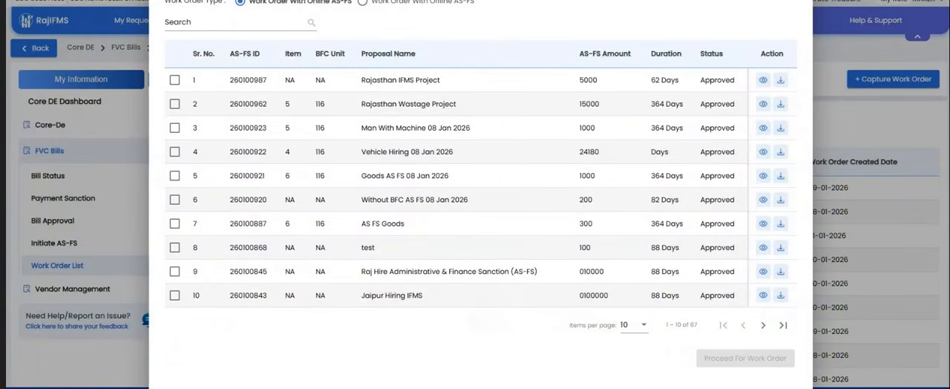
{"action": "key", "text": "Escape"}
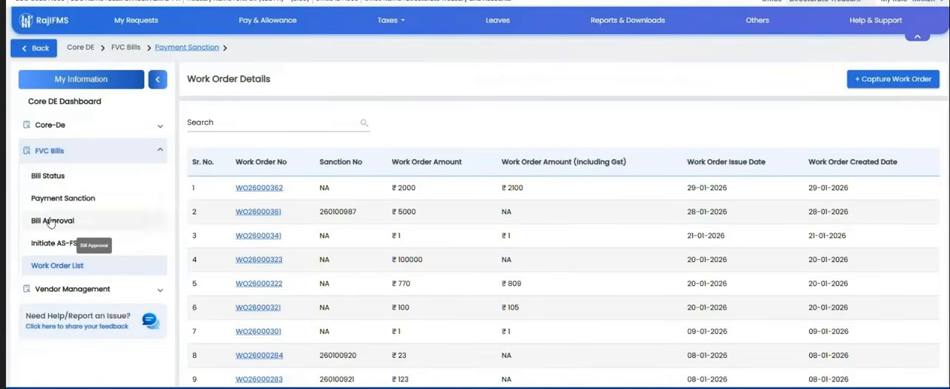
Step: Start a new payment sanction without e-invoice for a Fully vouched Contingent Bill with sub bill type AMC
{"action": "left_click", "coordinate": [63, 199]}
{"action": "left_click", "coordinate": [879, 80]}
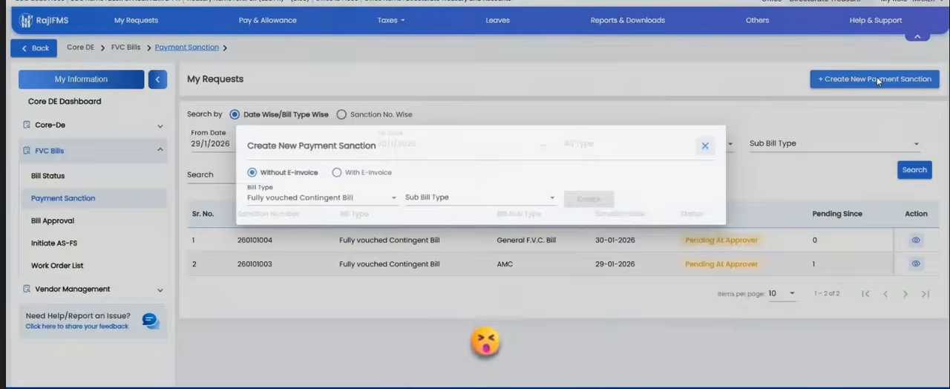
{"action": "left_click", "coordinate": [427, 200]}
{"action": "scroll", "coordinate": [449, 263], "scroll_direction": "down", "scroll_amount": 3}
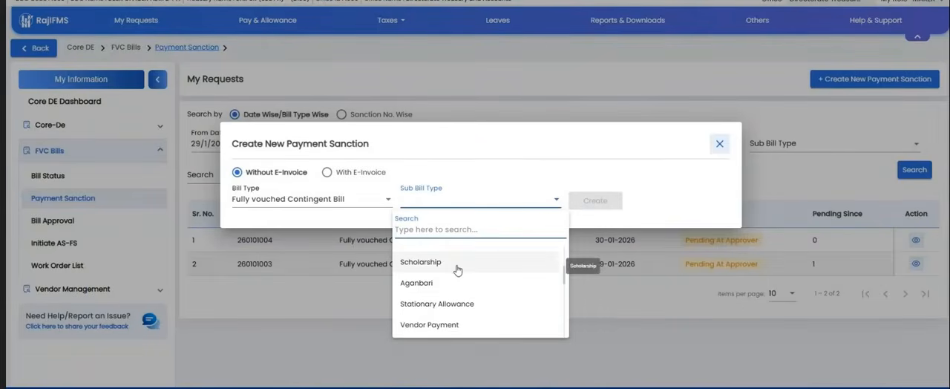
{"action": "scroll", "coordinate": [448, 291], "scroll_direction": "up", "scroll_amount": 1}
{"action": "scroll", "coordinate": [446, 291], "scroll_direction": "up", "scroll_amount": 1}
{"action": "scroll", "coordinate": [438, 292], "scroll_direction": "up", "scroll_amount": 2}
{"action": "left_click", "coordinate": [438, 292]}
{"action": "left_click", "coordinate": [572, 204]}
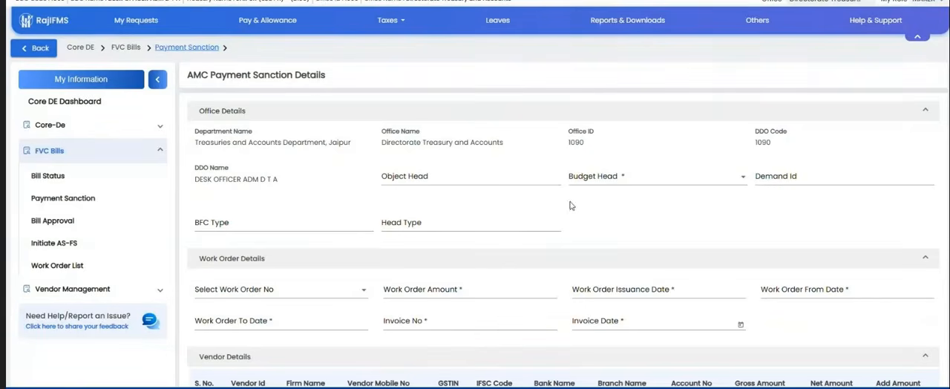
{"action": "left_click", "coordinate": [392, 177]}
{"action": "type", "text": "05"}
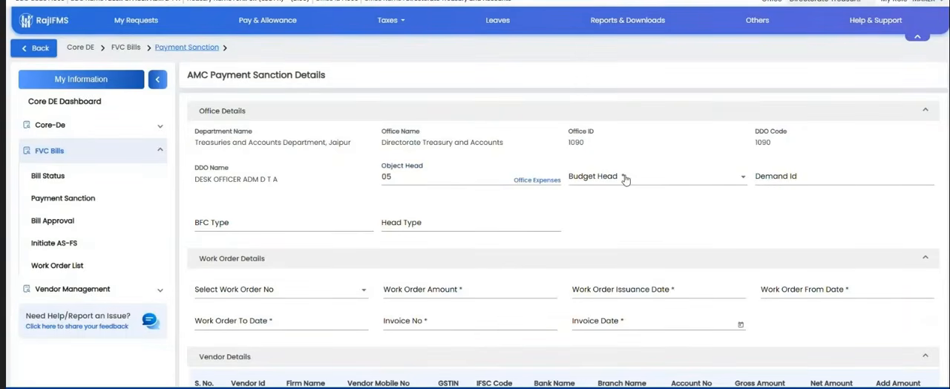
{"action": "left_click", "coordinate": [625, 179]}
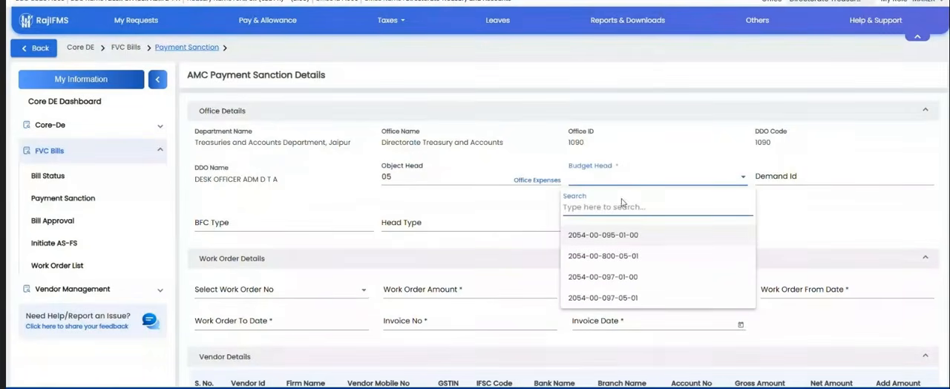
{"action": "left_click", "coordinate": [615, 234]}
Step: Choose the first listed work order and fill in invoice number 88 with invoice date 30/1/2026
{"action": "scroll", "coordinate": [334, 190], "scroll_direction": "down", "scroll_amount": 1}
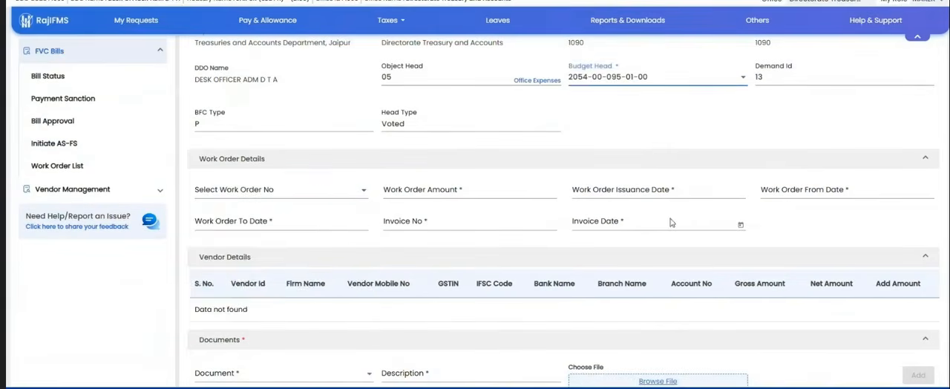
{"action": "left_click", "coordinate": [334, 191]}
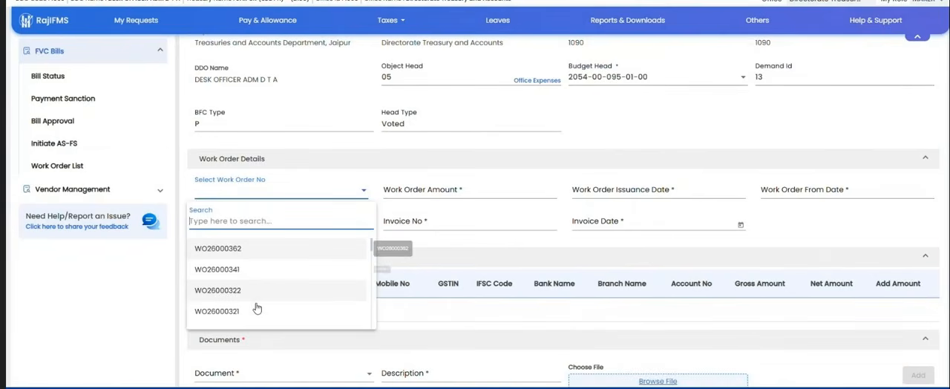
{"action": "left_click", "coordinate": [217, 249]}
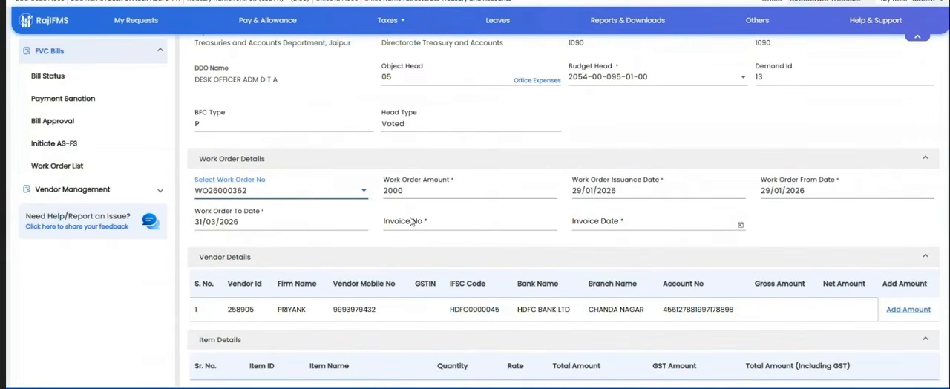
{"action": "scroll", "coordinate": [448, 234], "scroll_direction": "down", "scroll_amount": 1}
{"action": "left_click", "coordinate": [442, 172]}
{"action": "type", "text": "88"}
{"action": "left_click", "coordinate": [617, 173]}
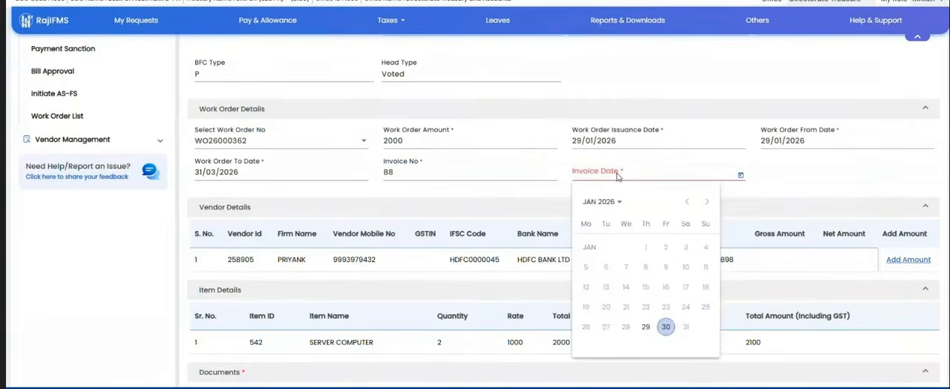
{"action": "left_click", "coordinate": [664, 326]}
Step: Enter a gross amount of 11 for the vendor, view the deduction types in a new deduction row, and close without saving
{"action": "left_click", "coordinate": [908, 260]}
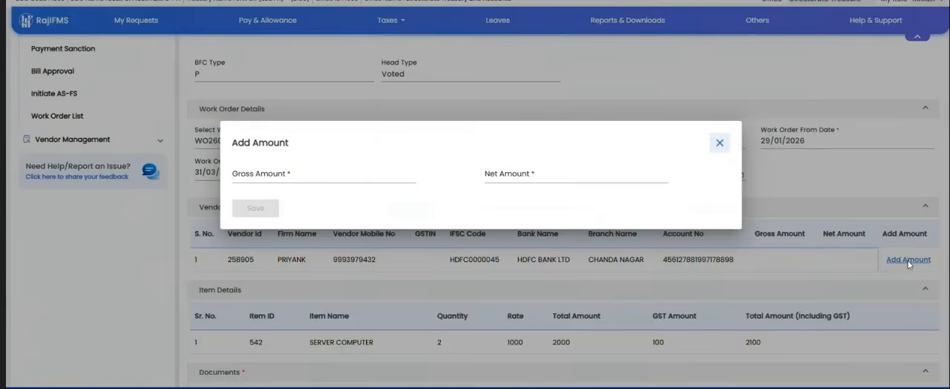
{"action": "left_click", "coordinate": [291, 172]}
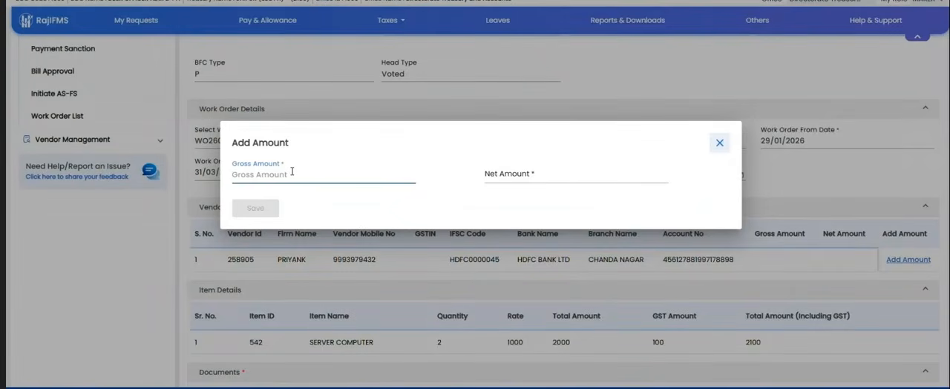
{"action": "type", "text": "11"}
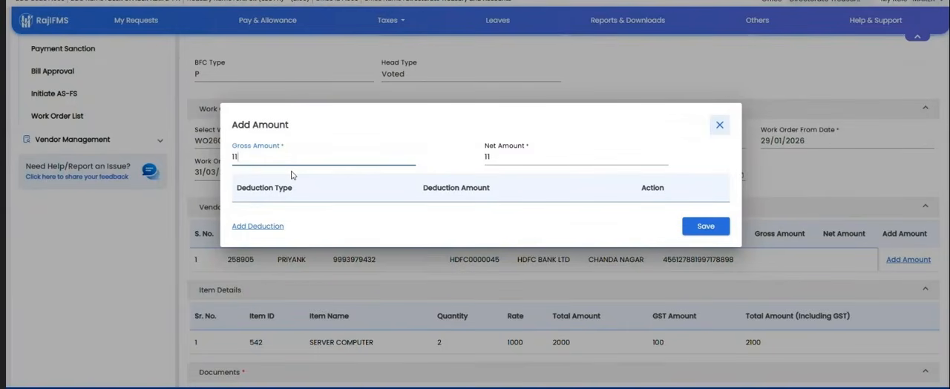
{"action": "left_click", "coordinate": [256, 226]}
{"action": "left_click", "coordinate": [272, 207]}
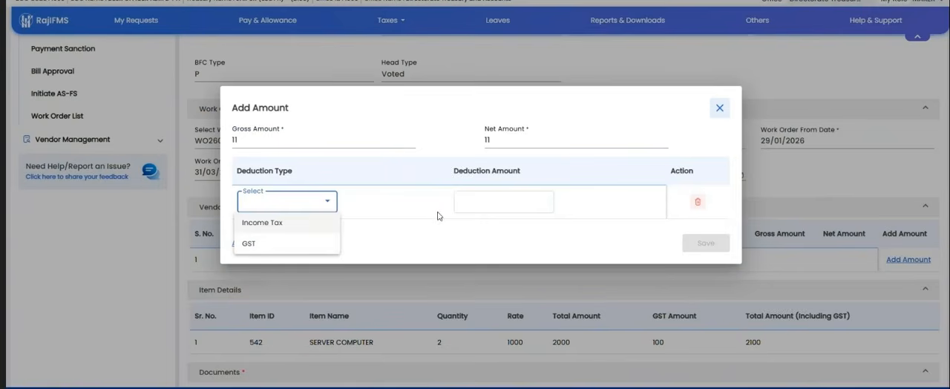
{"action": "left_click", "coordinate": [416, 236]}
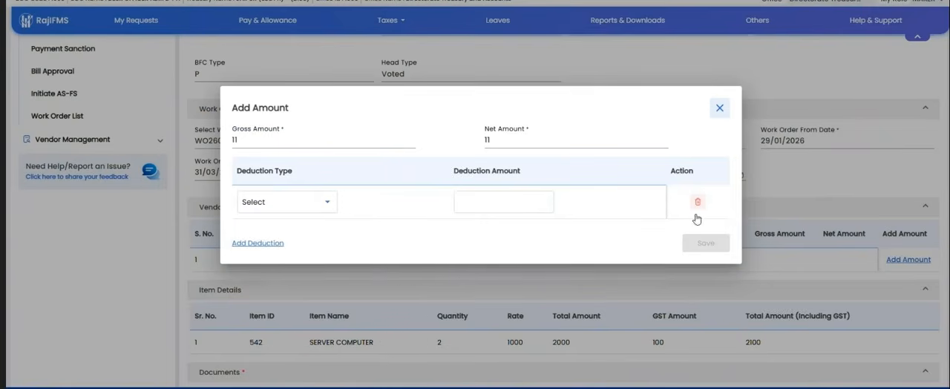
{"action": "left_click", "coordinate": [719, 111]}
{"action": "scroll", "coordinate": [720, 242], "scroll_direction": "down", "scroll_amount": 2}
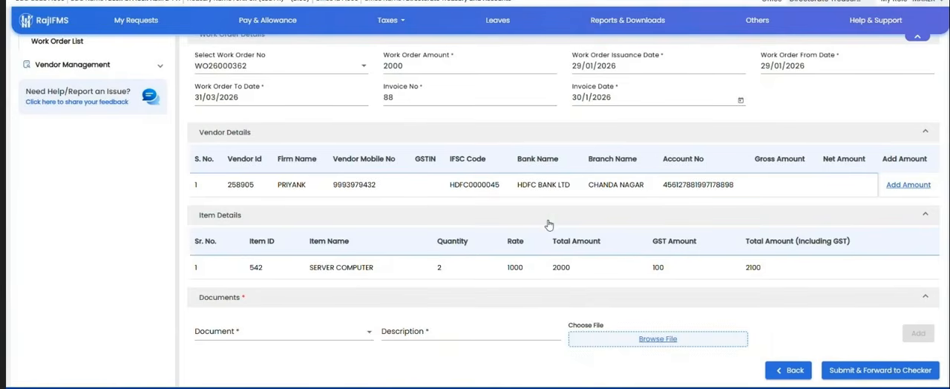
Step: Leave the AMC sanction and create a payment sanction without e-invoice for a Fully vouched Contingent Bill with sub bill type Goods Purchase
{"action": "scroll", "coordinate": [547, 221], "scroll_direction": "up", "scroll_amount": 3}
{"action": "left_click", "coordinate": [51, 198]}
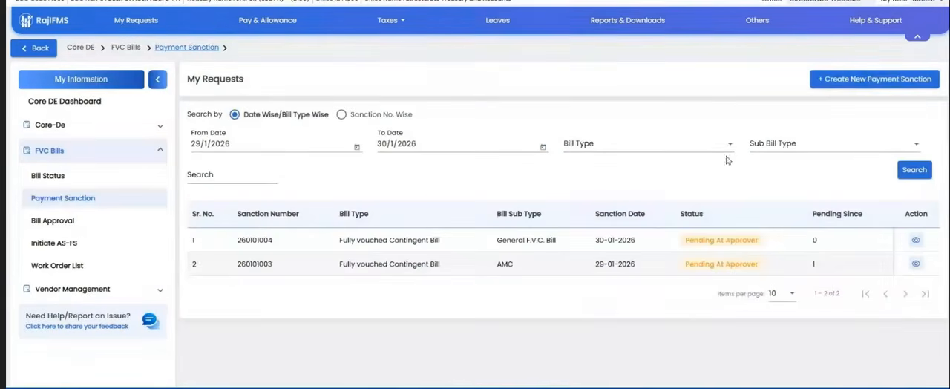
{"action": "left_click", "coordinate": [863, 82]}
{"action": "left_click", "coordinate": [471, 199]}
{"action": "scroll", "coordinate": [460, 297], "scroll_direction": "down", "scroll_amount": 5}
{"action": "scroll", "coordinate": [461, 300], "scroll_direction": "down", "scroll_amount": 2}
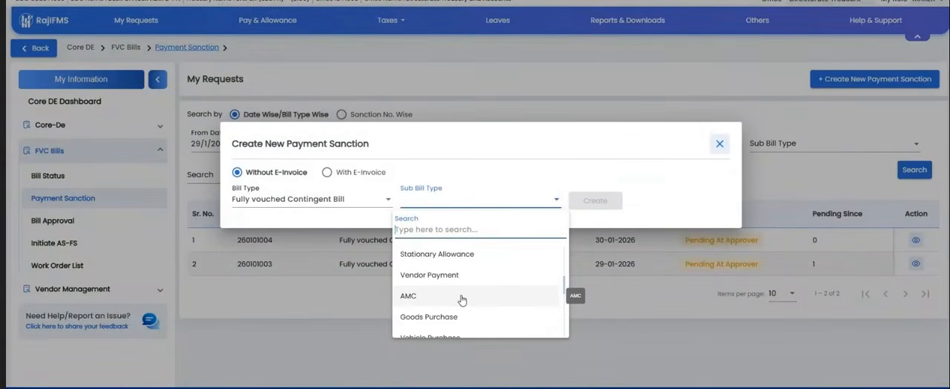
{"action": "left_click", "coordinate": [445, 310]}
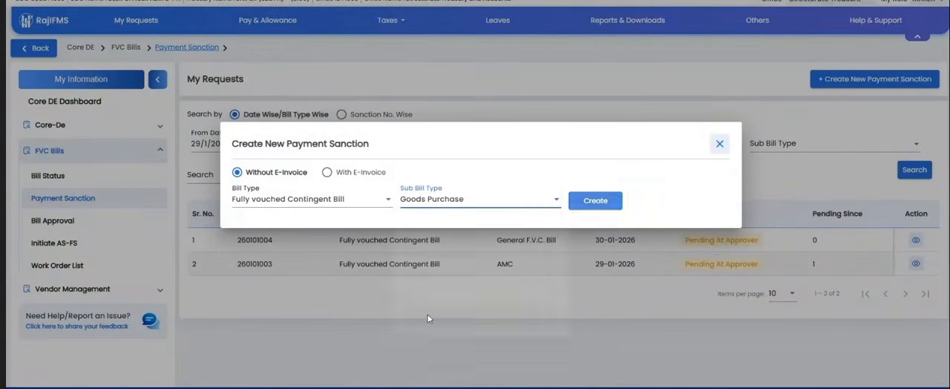
{"action": "left_click", "coordinate": [654, 192]}
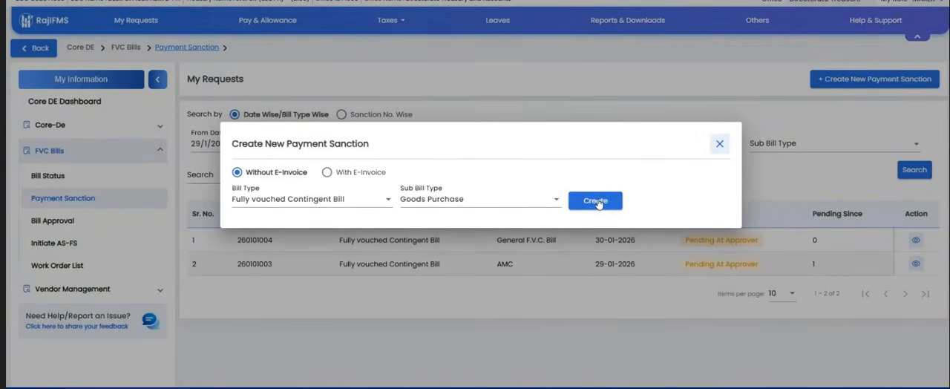
{"action": "left_click", "coordinate": [605, 199]}
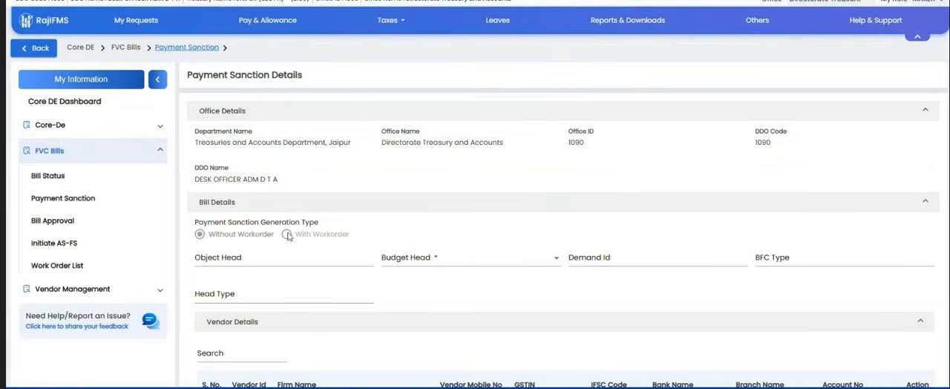
{"action": "scroll", "coordinate": [388, 212], "scroll_direction": "down", "scroll_amount": 1}
{"action": "left_click", "coordinate": [283, 210]}
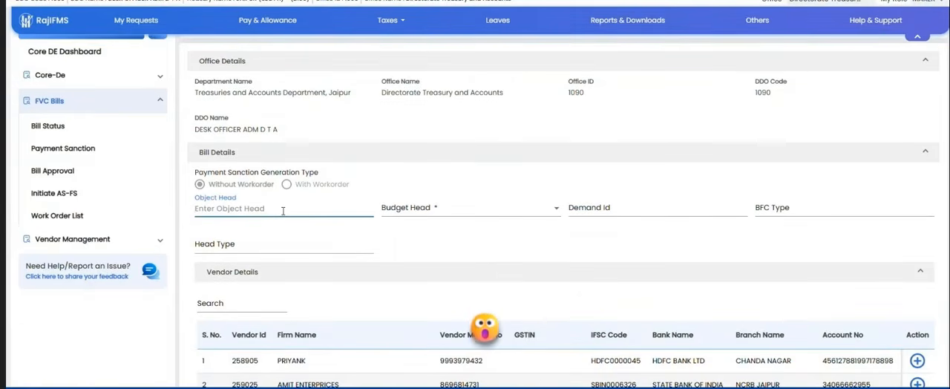
{"action": "type", "text": "5"}
{"action": "left_click", "coordinate": [434, 208]}
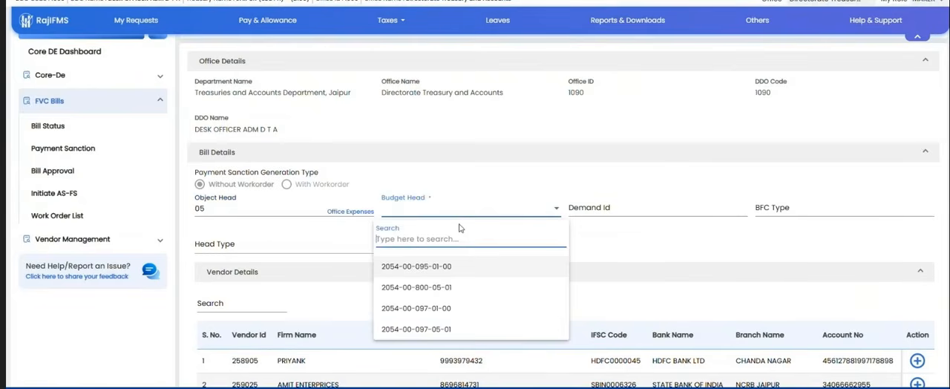
{"action": "left_click", "coordinate": [445, 265]}
Step: Add the first listed vendor to the sanction, get its work order stock details and proceed with them
{"action": "scroll", "coordinate": [595, 226], "scroll_direction": "down", "scroll_amount": 3}
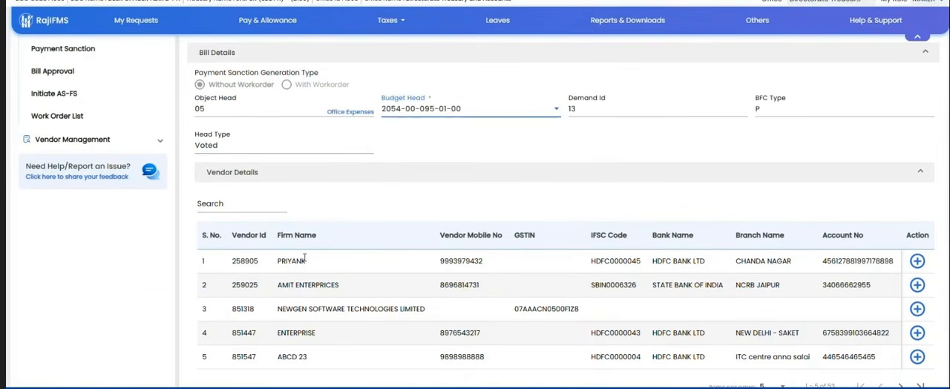
{"action": "left_click", "coordinate": [917, 261]}
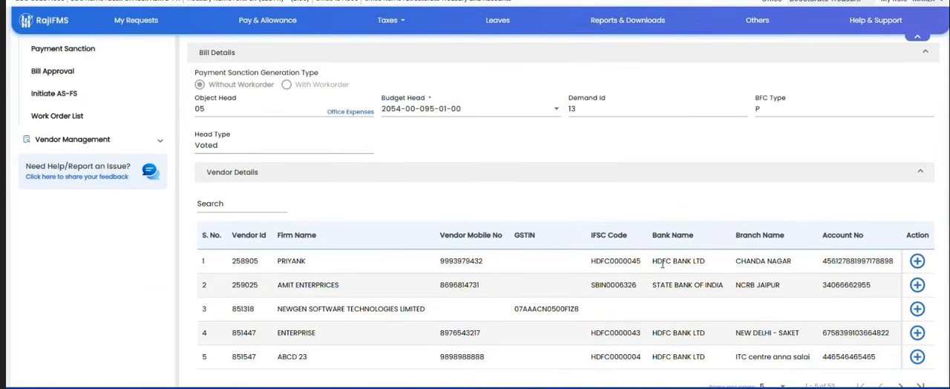
{"action": "scroll", "coordinate": [592, 156], "scroll_direction": "down", "scroll_amount": 4}
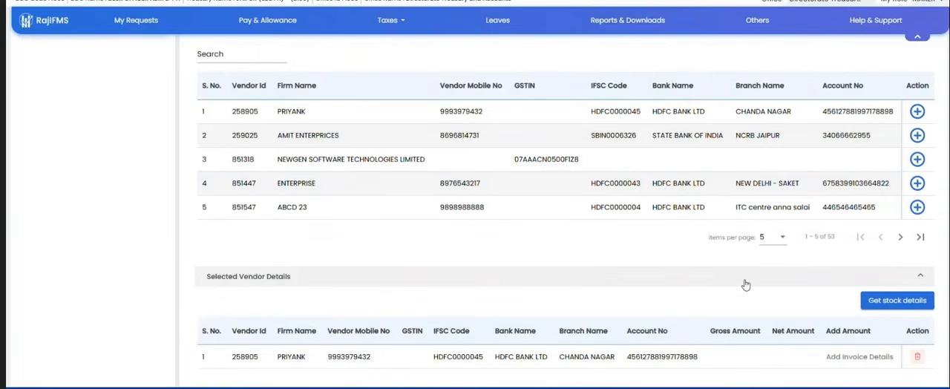
{"action": "left_click", "coordinate": [890, 304]}
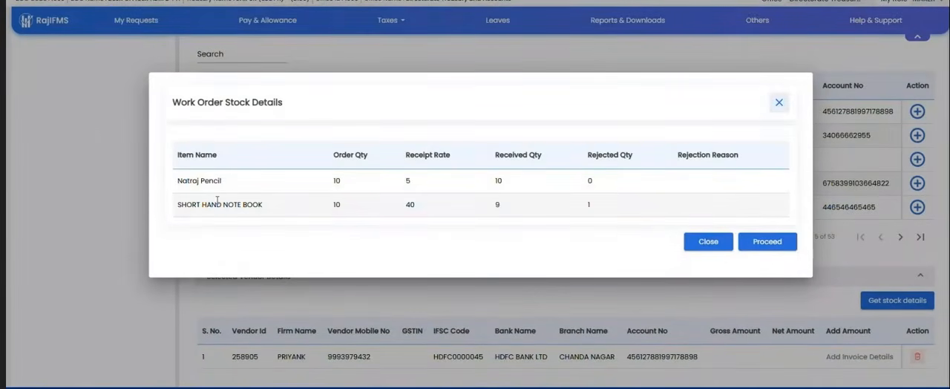
{"action": "left_click", "coordinate": [765, 242]}
Step: Open the invoice details form for the selected vendor and review its amount, service charge, invoice and penalty fields
{"action": "scroll", "coordinate": [752, 257], "scroll_direction": "down", "scroll_amount": 3}
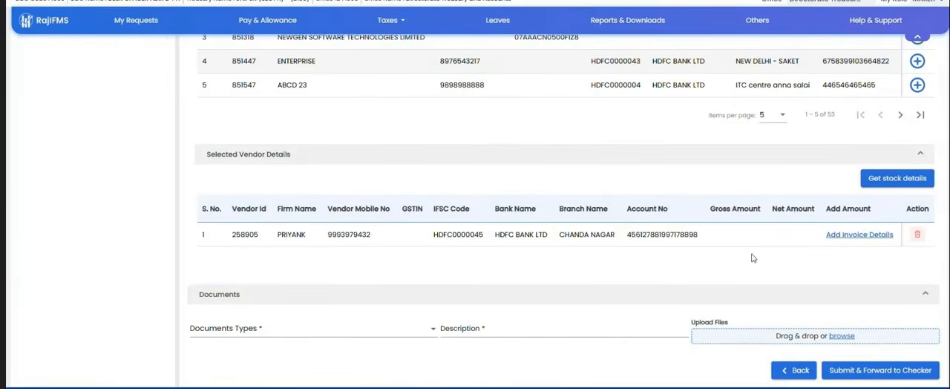
{"action": "left_click", "coordinate": [842, 236]}
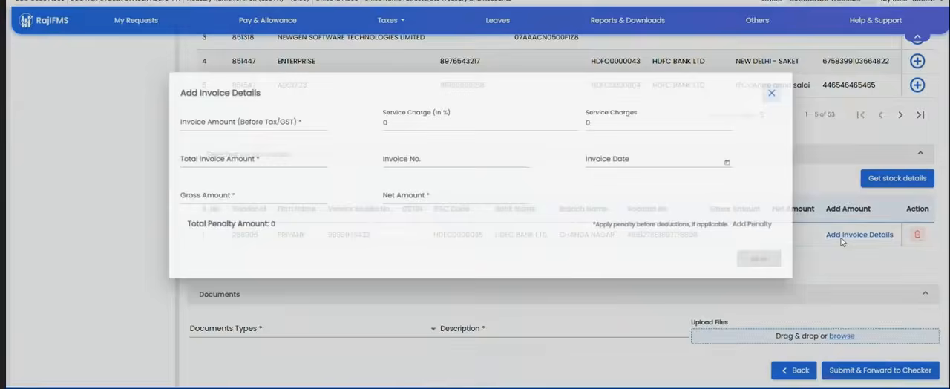
{"action": "left_click", "coordinate": [223, 121]}
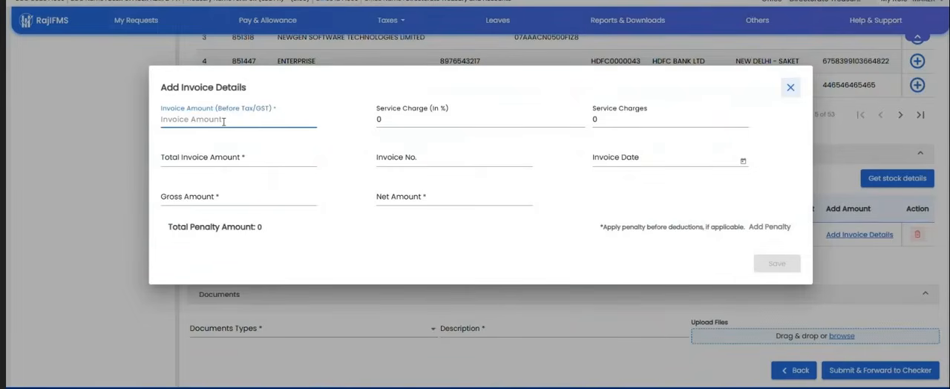
{"action": "left_click_drag", "start_coordinate": [158, 83], "coordinate": [495, 228]}
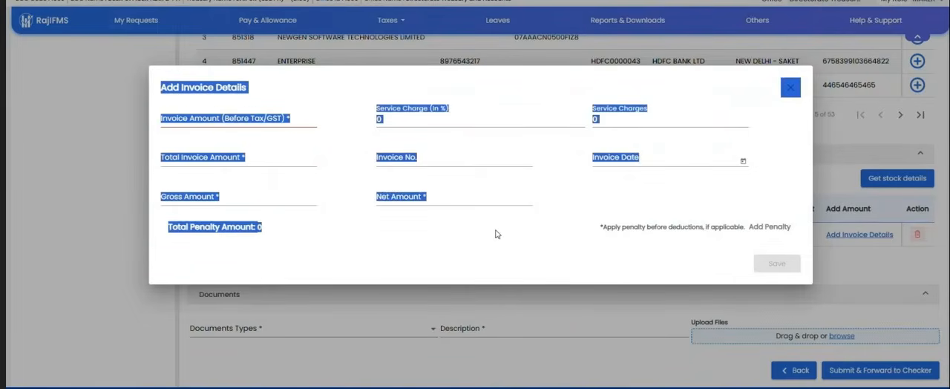
{"action": "left_click", "coordinate": [495, 228]}
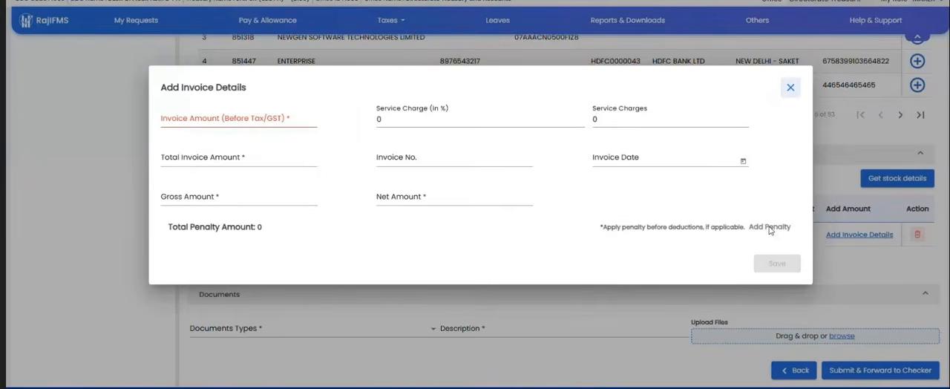
Step: Read the note about applying penalties in the invoice details form and close the form without saving
{"action": "left_click_drag", "start_coordinate": [603, 229], "coordinate": [731, 219]}
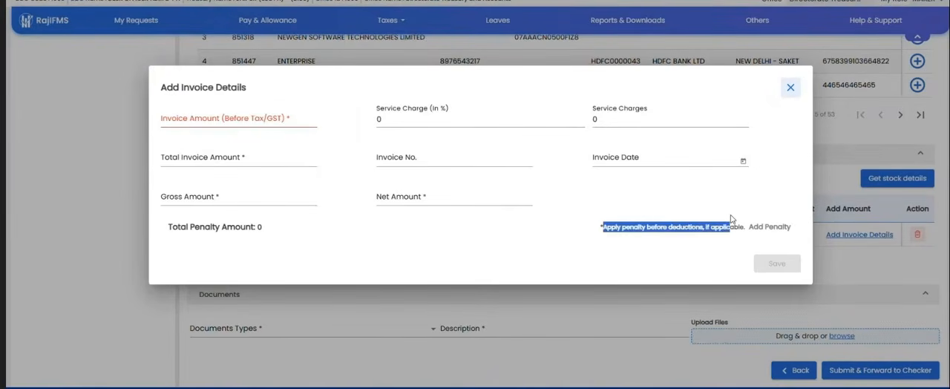
{"action": "left_click", "coordinate": [731, 219]}
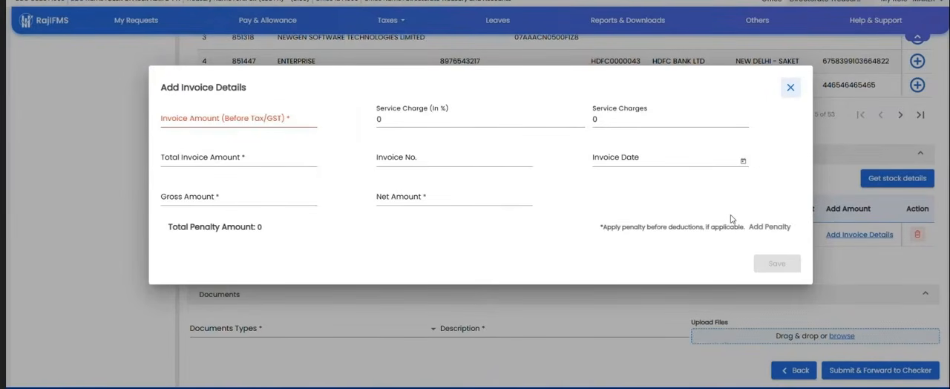
{"action": "left_click", "coordinate": [789, 89]}
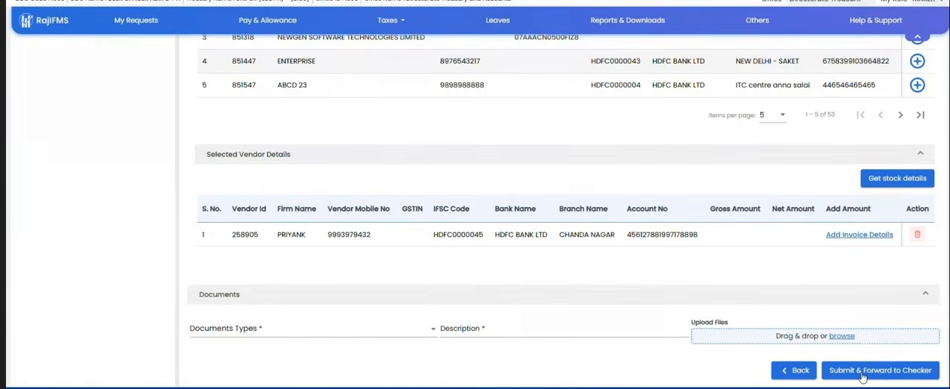
Step: Leave the Goods Purchase sanction and create a Fully vouched Contingent Bill sanction without e-invoice for Professional and Special Services
{"action": "scroll", "coordinate": [660, 266], "scroll_direction": "up", "scroll_amount": 3}
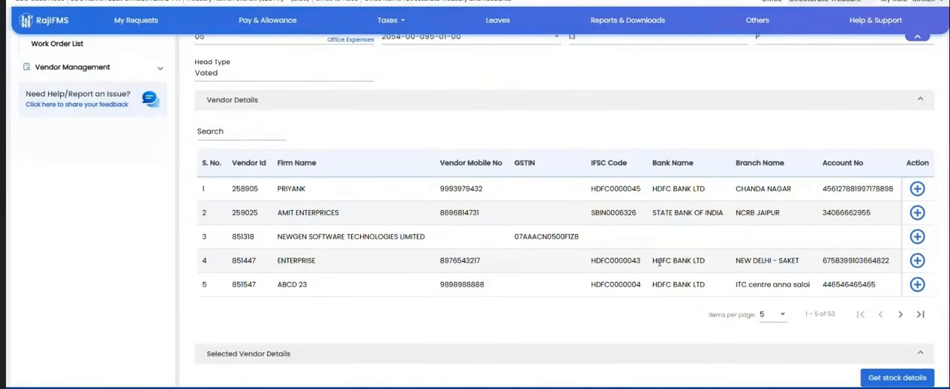
{"action": "scroll", "coordinate": [659, 262], "scroll_direction": "up", "scroll_amount": 3}
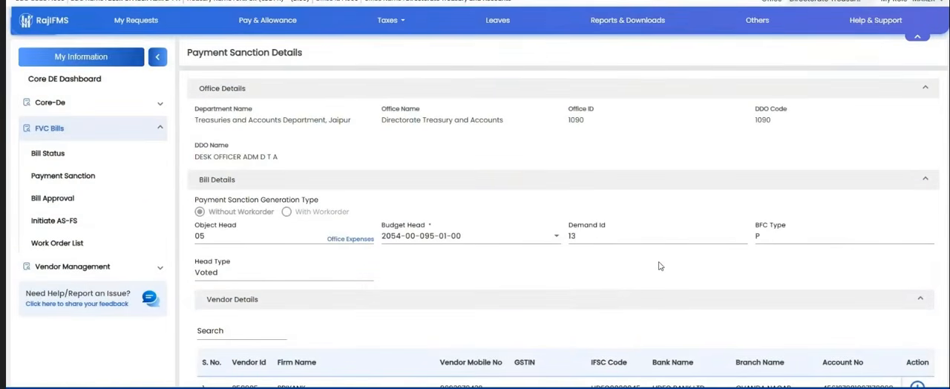
{"action": "left_click", "coordinate": [73, 176]}
{"action": "left_click", "coordinate": [837, 87]}
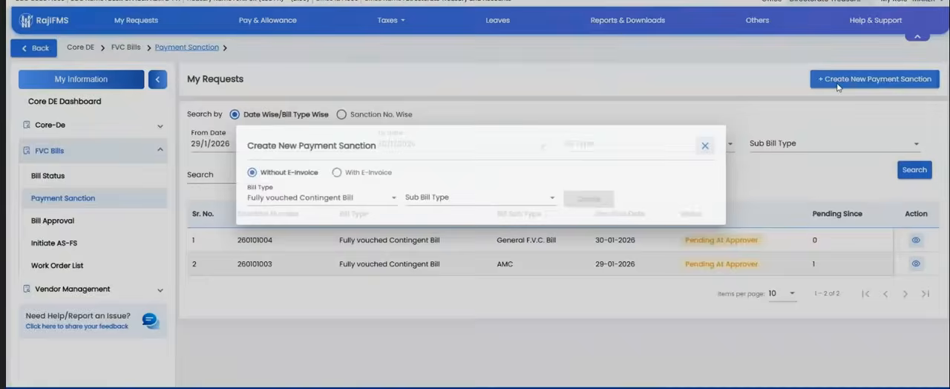
{"action": "left_click", "coordinate": [445, 199]}
{"action": "scroll", "coordinate": [442, 282], "scroll_direction": "down", "scroll_amount": 3}
{"action": "scroll", "coordinate": [447, 295], "scroll_direction": "down", "scroll_amount": 4}
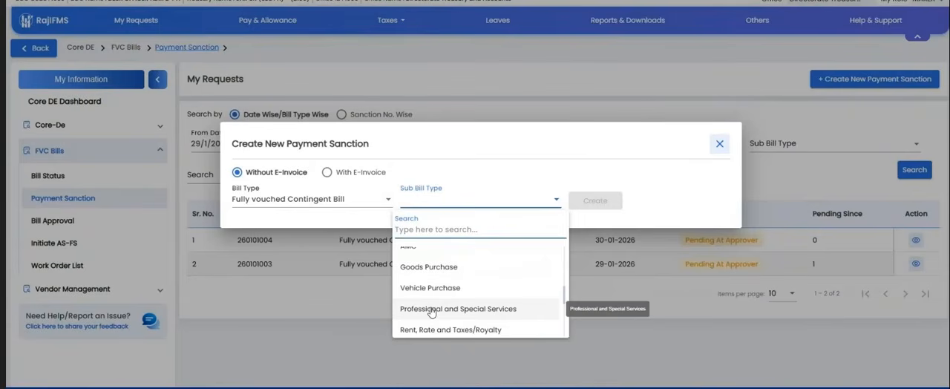
{"action": "left_click", "coordinate": [432, 308]}
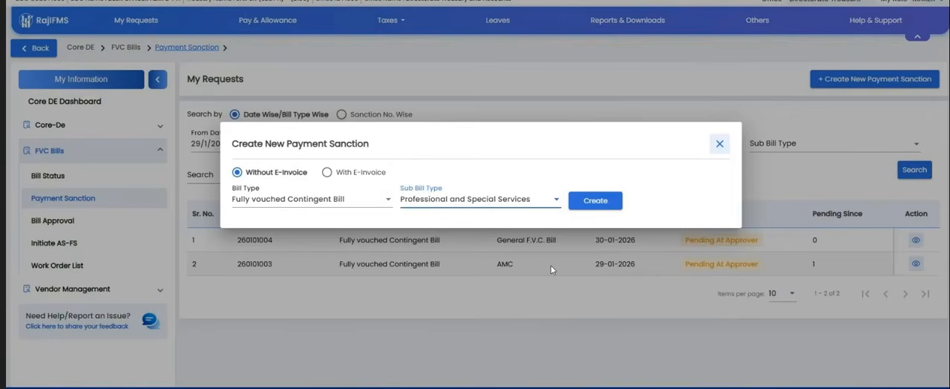
{"action": "left_click", "coordinate": [596, 203]}
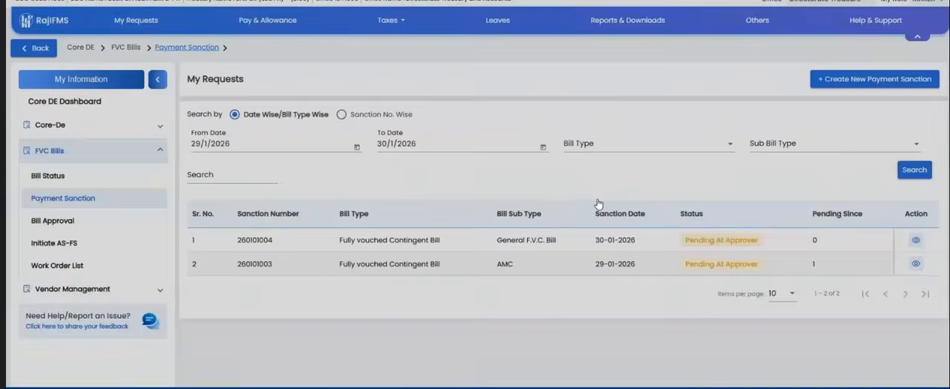
Step: Select the AS-FS sanction "Without BFC AS FS 08 Jan 2026" and its first listed work order
{"action": "left_click", "coordinate": [282, 232]}
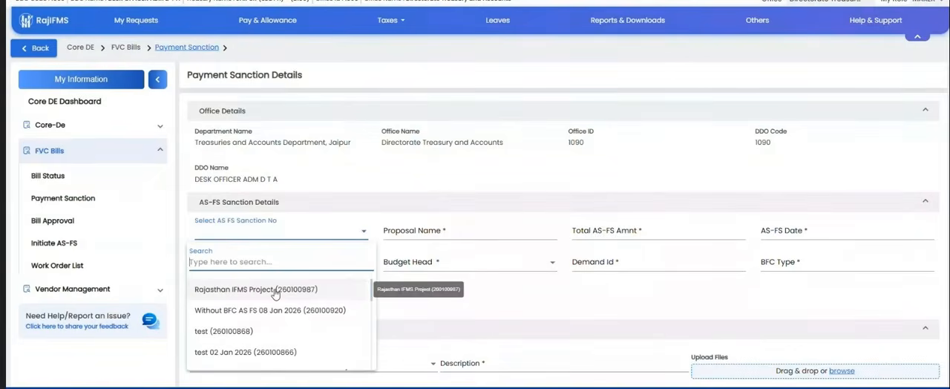
{"action": "left_click", "coordinate": [231, 299]}
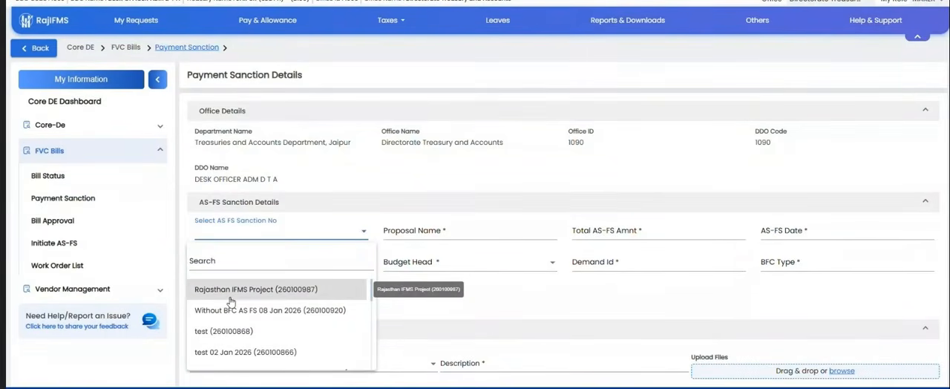
{"action": "left_click", "coordinate": [226, 310]}
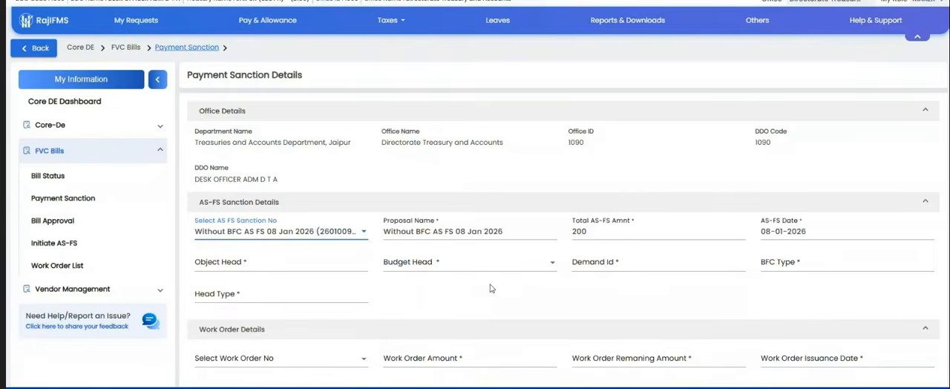
{"action": "scroll", "coordinate": [487, 287], "scroll_direction": "down", "scroll_amount": 1}
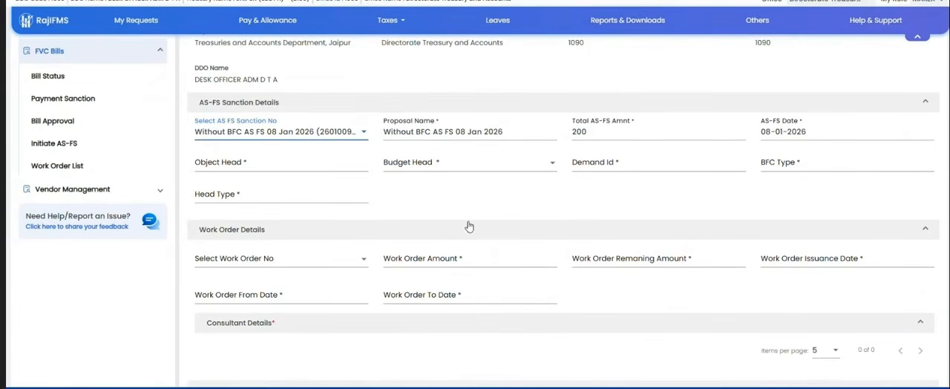
{"action": "scroll", "coordinate": [460, 227], "scroll_direction": "down", "scroll_amount": 1}
{"action": "left_click", "coordinate": [286, 210]}
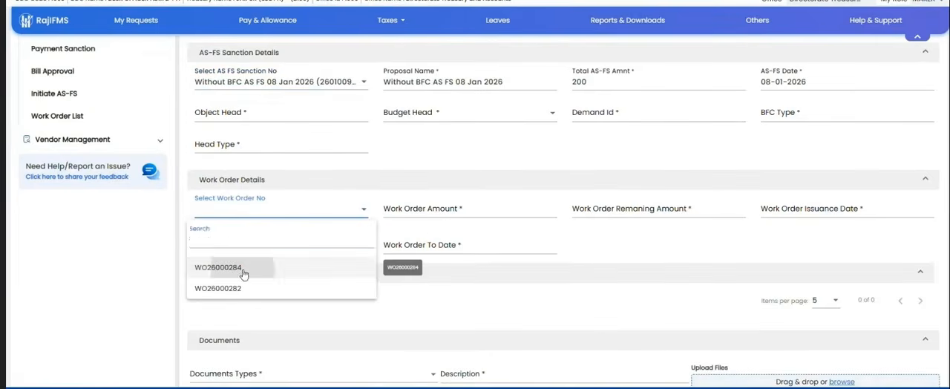
{"action": "left_click", "coordinate": [245, 271]}
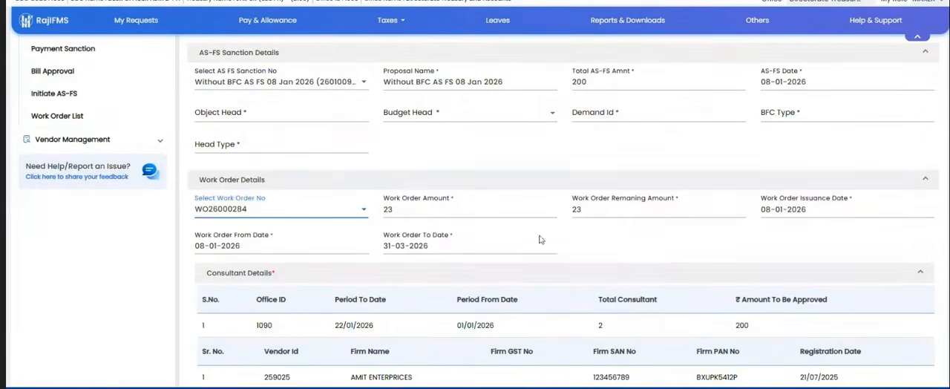
Step: Review the consultant details, invoice and payment fields, and document section of the Professional and Special Services sanction
{"action": "scroll", "coordinate": [540, 239], "scroll_direction": "down", "scroll_amount": 1}
{"action": "scroll", "coordinate": [519, 241], "scroll_direction": "down", "scroll_amount": 2}
{"action": "scroll", "coordinate": [448, 247], "scroll_direction": "down", "scroll_amount": 3}
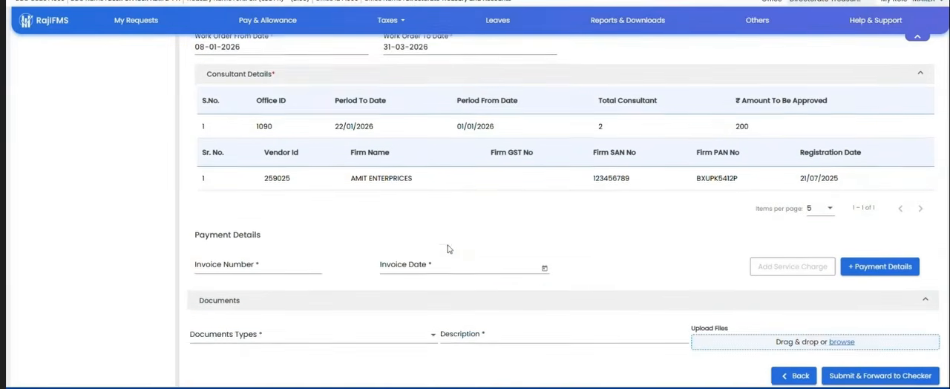
{"action": "left_click", "coordinate": [308, 257]}
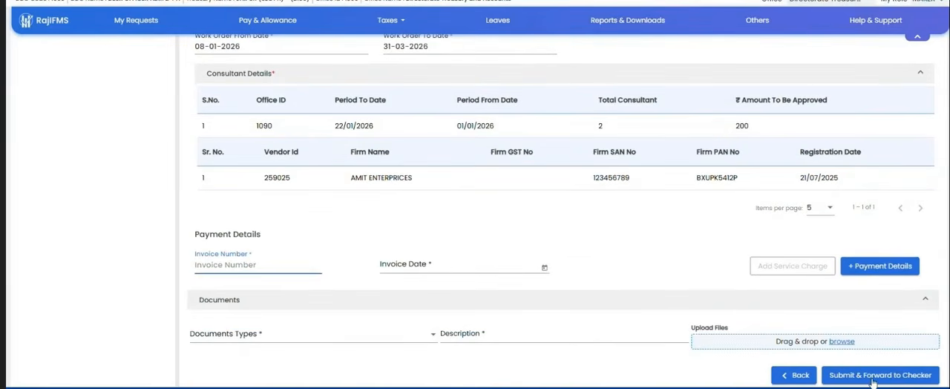
Step: Leave this sanction and create a Fully vouched Contingent Bill sanction without e-invoice for sub bill type Vehicle Hiring
{"action": "scroll", "coordinate": [623, 269], "scroll_direction": "up", "scroll_amount": 7}
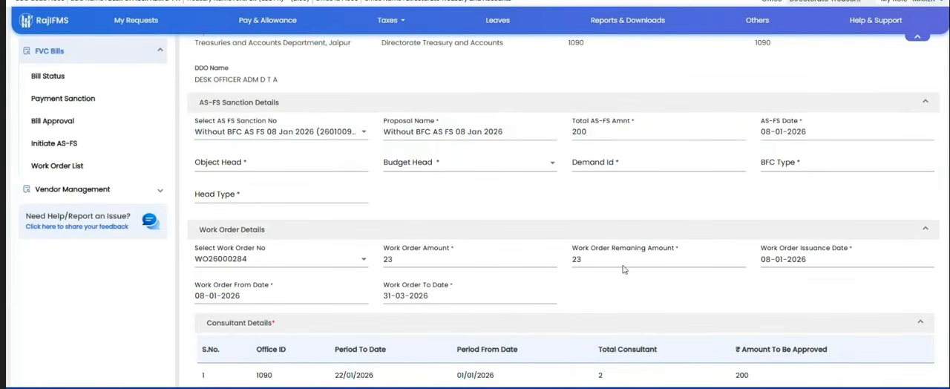
{"action": "left_click", "coordinate": [66, 99]}
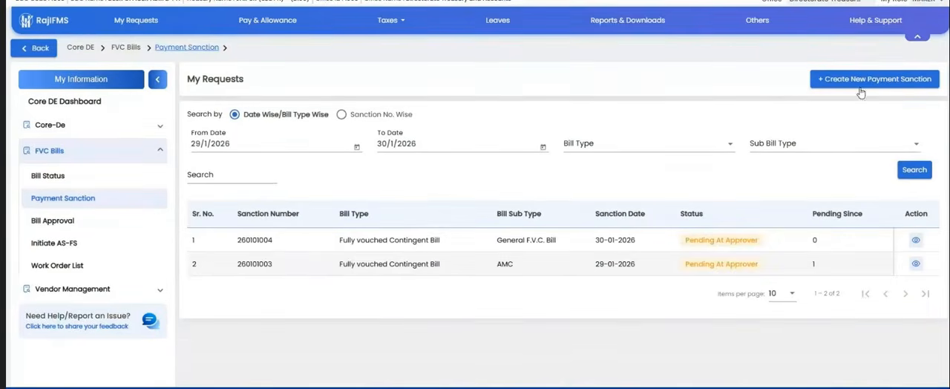
{"action": "left_click", "coordinate": [859, 87]}
{"action": "left_click", "coordinate": [475, 198]}
{"action": "scroll", "coordinate": [453, 301], "scroll_direction": "down", "scroll_amount": 3}
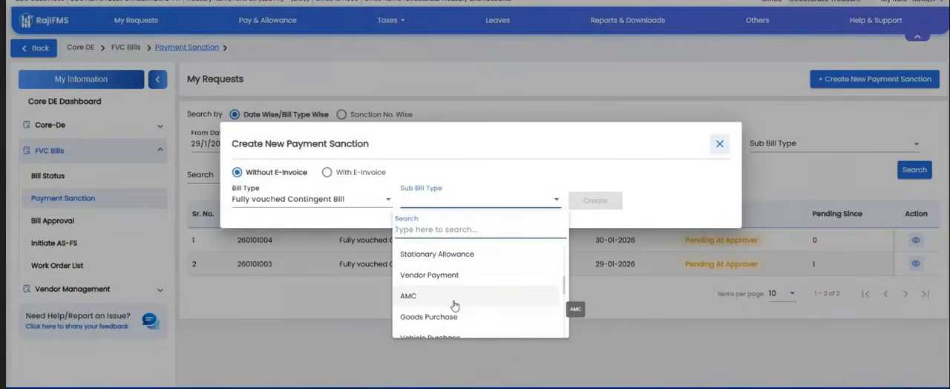
{"action": "scroll", "coordinate": [455, 305], "scroll_direction": "down", "scroll_amount": 5}
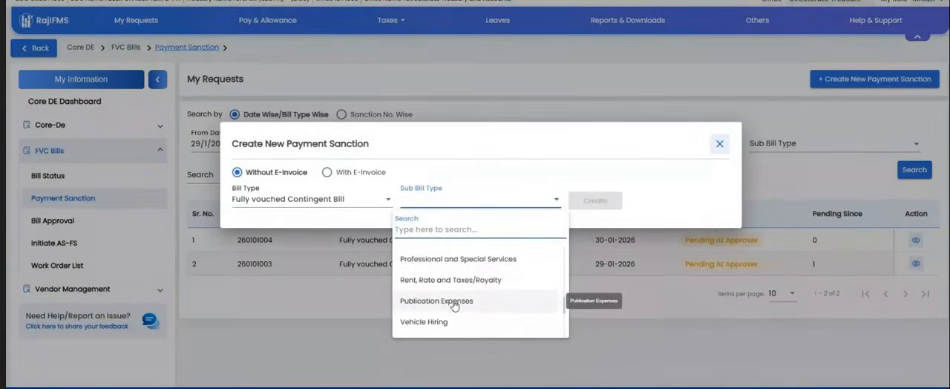
{"action": "left_click", "coordinate": [437, 273]}
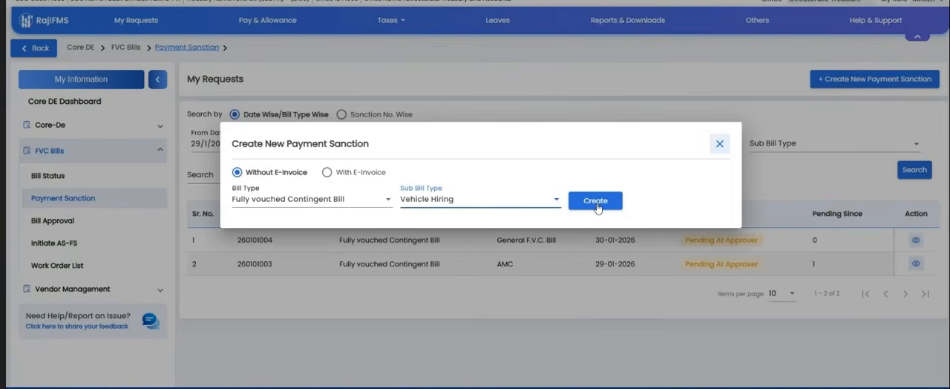
{"action": "left_click", "coordinate": [596, 201]}
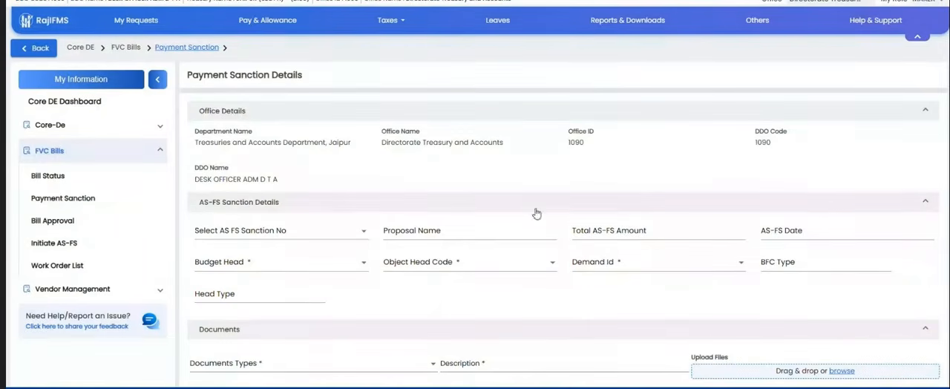
Step: Select the second listed AS-FS sanction for the vehicle hiring payment and its first listed work order
{"action": "left_click", "coordinate": [298, 232]}
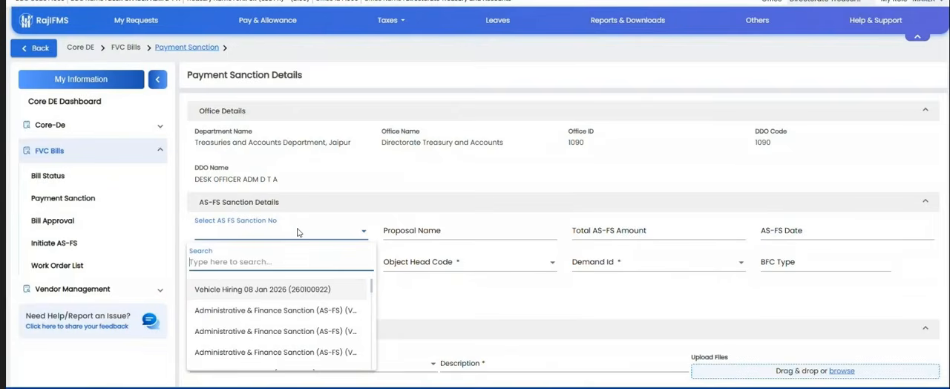
{"action": "left_click", "coordinate": [261, 311]}
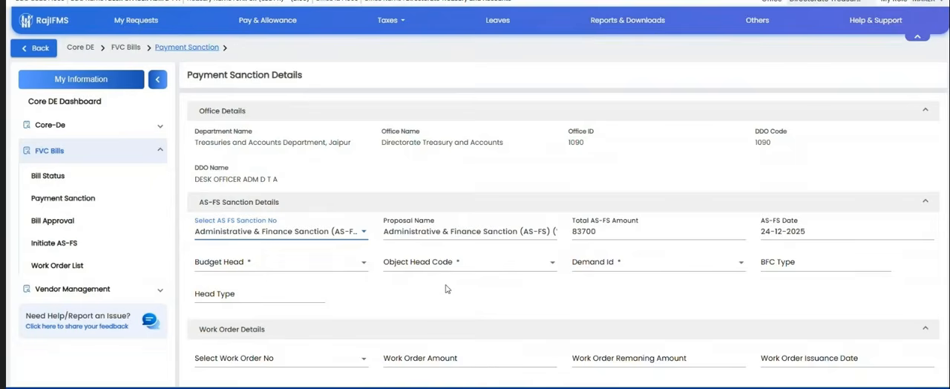
{"action": "scroll", "coordinate": [445, 289], "scroll_direction": "down", "scroll_amount": 2}
{"action": "left_click", "coordinate": [289, 256]}
{"action": "left_click", "coordinate": [248, 323]}
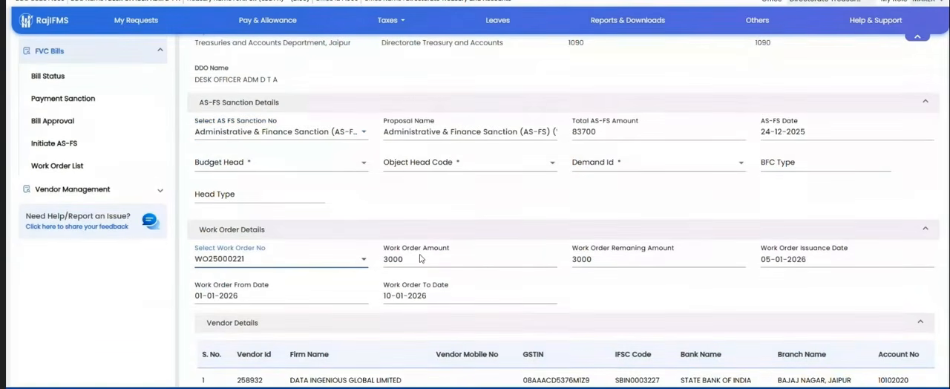
Step: Check the work order's vendor details and add its listed Jeep to the sanction's selected vehicles
{"action": "scroll", "coordinate": [420, 259], "scroll_direction": "down", "scroll_amount": 2}
{"action": "scroll", "coordinate": [420, 258], "scroll_direction": "down", "scroll_amount": 2}
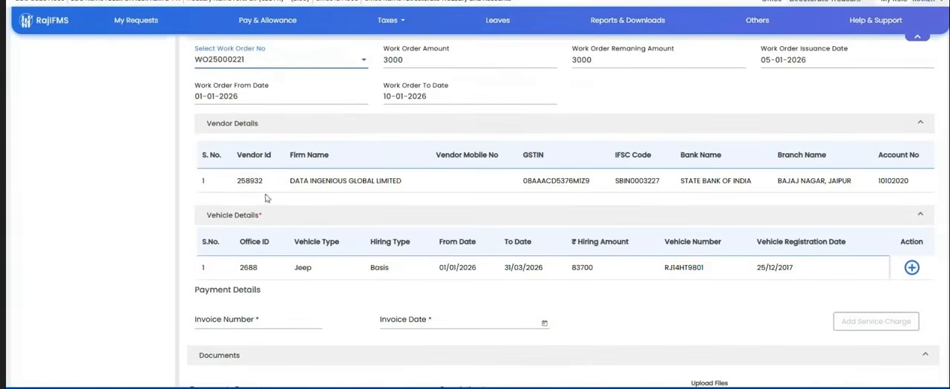
{"action": "left_click_drag", "start_coordinate": [238, 181], "coordinate": [466, 183]}
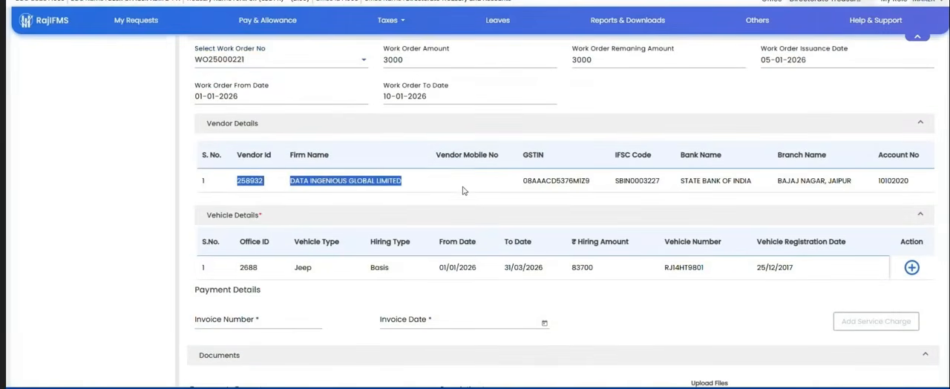
{"action": "left_click", "coordinate": [463, 189]}
{"action": "scroll", "coordinate": [463, 188], "scroll_direction": "down", "scroll_amount": 1}
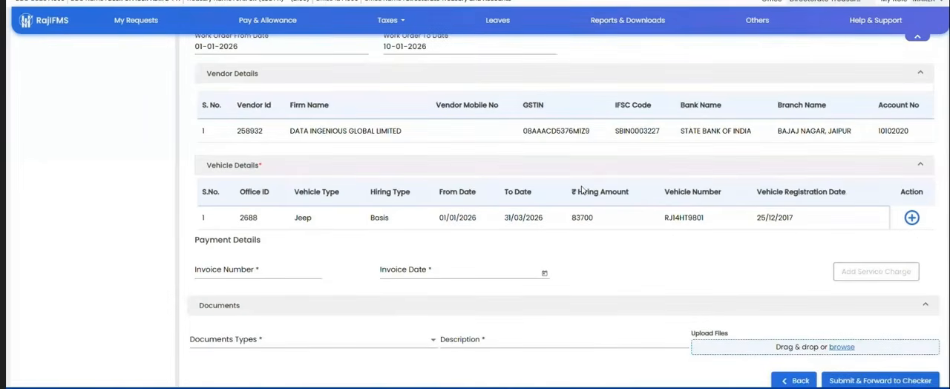
{"action": "left_click", "coordinate": [911, 218]}
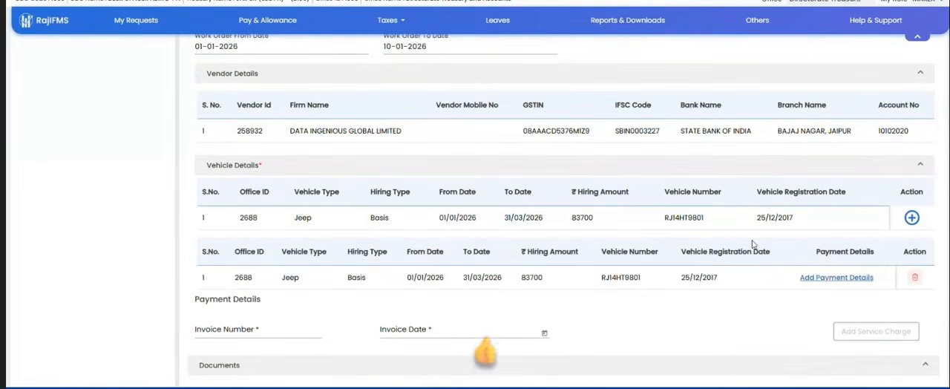
Step: Try the Jeep's hiring details with night halt set to Yes, 1 day and 33 extra KM, then close them unsaved
{"action": "left_click", "coordinate": [830, 279]}
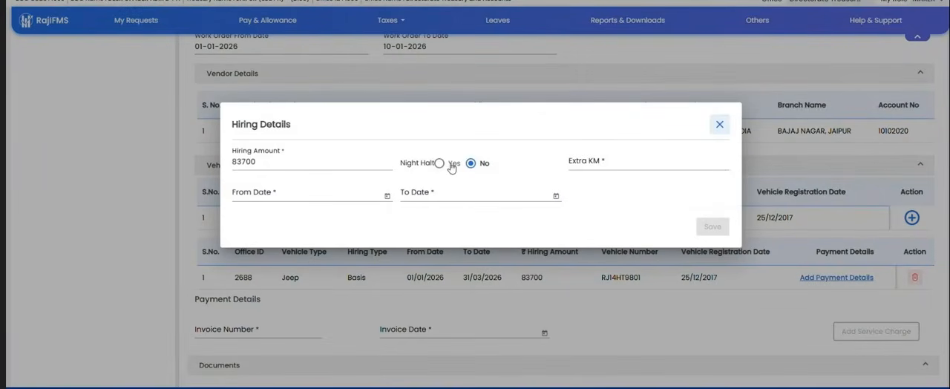
{"action": "double_click", "coordinate": [307, 161]}
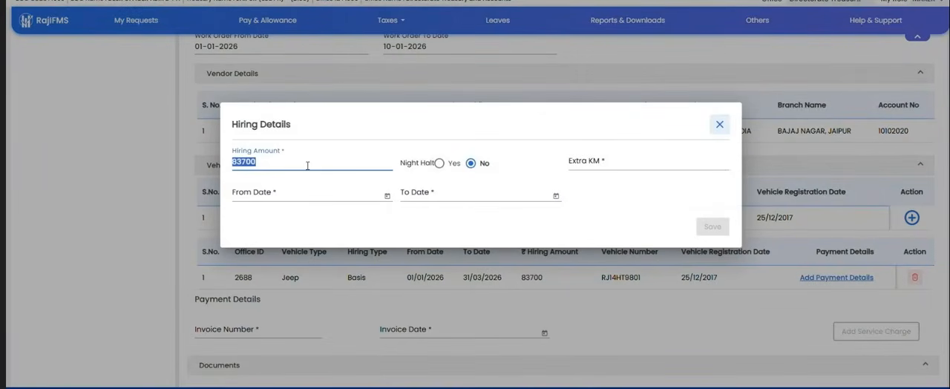
{"action": "left_click", "coordinate": [440, 164]}
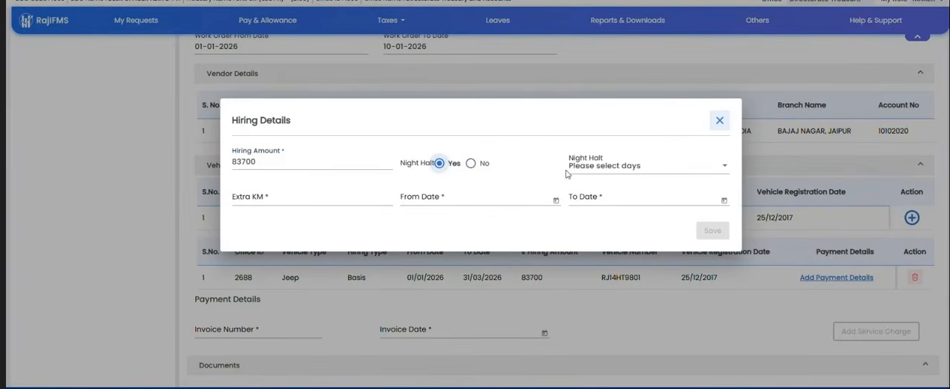
{"action": "left_click", "coordinate": [598, 173]}
{"action": "left_click", "coordinate": [580, 212]}
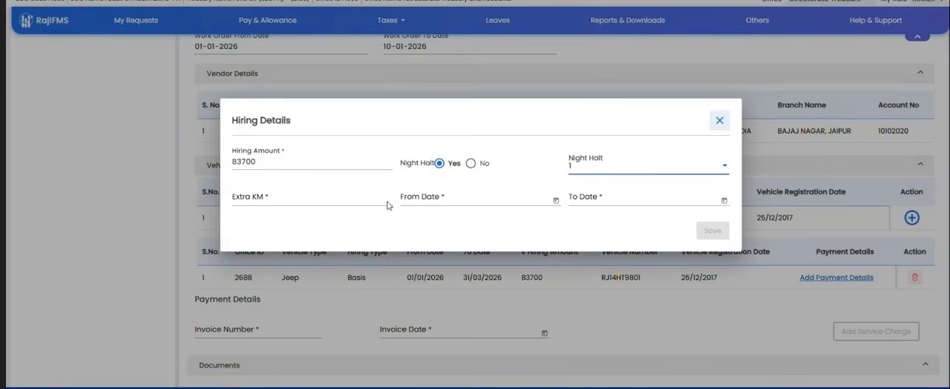
{"action": "left_click", "coordinate": [337, 194]}
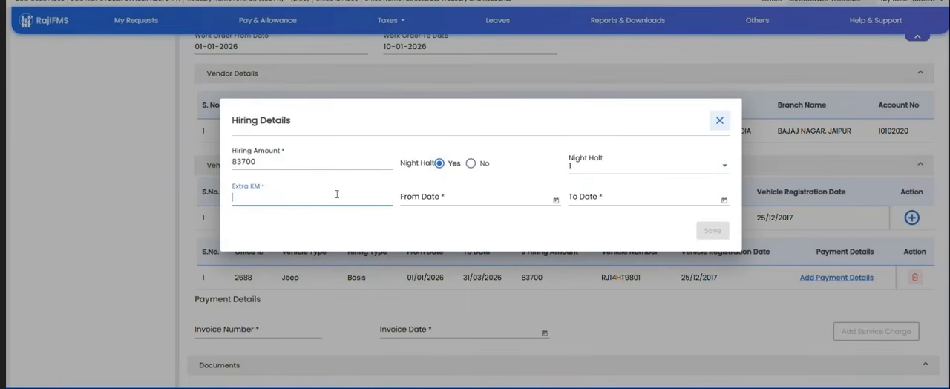
{"action": "type", "text": "33"}
{"action": "left_click", "coordinate": [720, 122]}
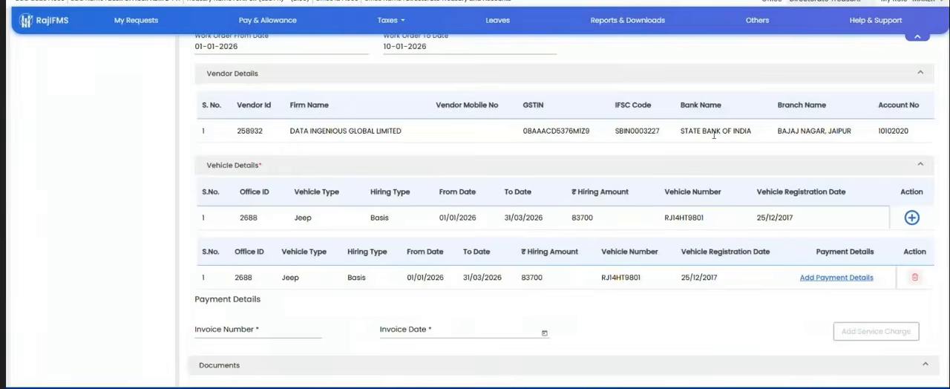
Step: Enter invoice number 4545 and add a Bill Invoice/PDF Invoice document entry with description 5
{"action": "scroll", "coordinate": [542, 304], "scroll_direction": "down", "scroll_amount": 1}
{"action": "left_click", "coordinate": [277, 259]}
{"action": "type", "text": "4545"}
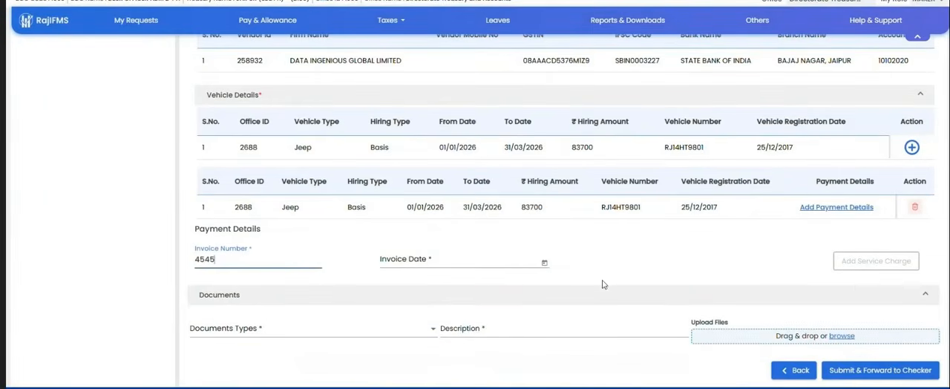
{"action": "left_click", "coordinate": [310, 333]}
{"action": "left_click", "coordinate": [285, 348]}
{"action": "left_click", "coordinate": [565, 331]}
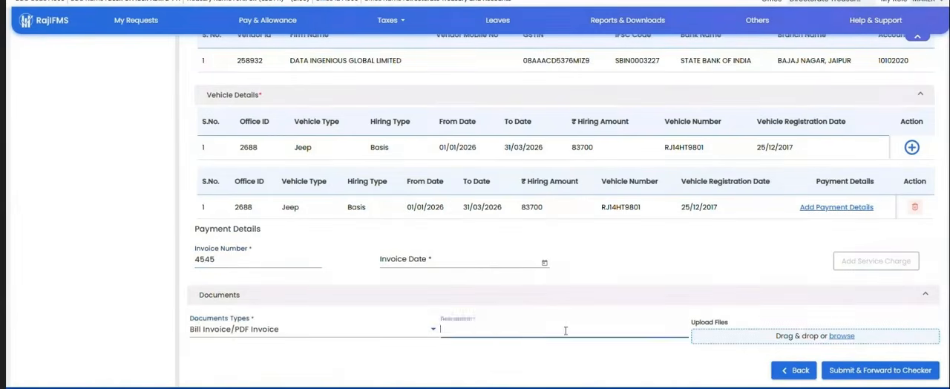
{"action": "type", "text": "5"}
Step: Leave this sanction and create a Fully vouched Contingent Bill sanction without e-invoice for sub bill type Recoupment of Imprest
{"action": "scroll", "coordinate": [351, 297], "scroll_direction": "up", "scroll_amount": 4}
{"action": "scroll", "coordinate": [65, 92], "scroll_direction": "up", "scroll_amount": 3}
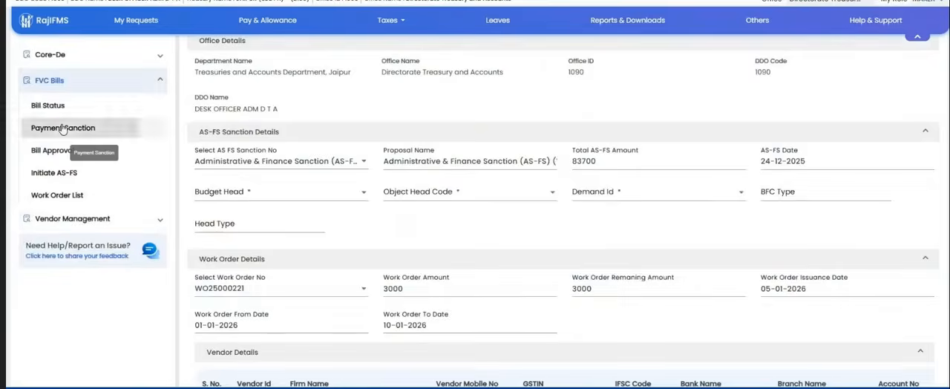
{"action": "left_click", "coordinate": [74, 128]}
{"action": "left_click", "coordinate": [853, 80]}
{"action": "left_click", "coordinate": [474, 199]}
{"action": "scroll", "coordinate": [460, 297], "scroll_direction": "down", "scroll_amount": 3}
{"action": "scroll", "coordinate": [449, 303], "scroll_direction": "down", "scroll_amount": 2}
{"action": "scroll", "coordinate": [441, 301], "scroll_direction": "down", "scroll_amount": 1}
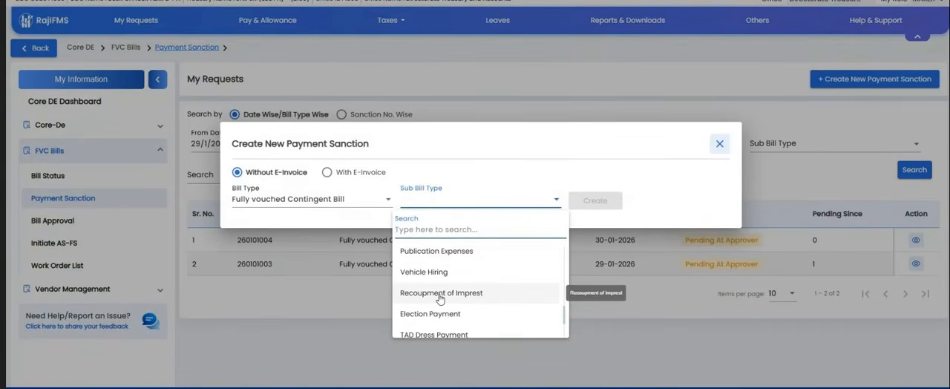
{"action": "left_click", "coordinate": [440, 294]}
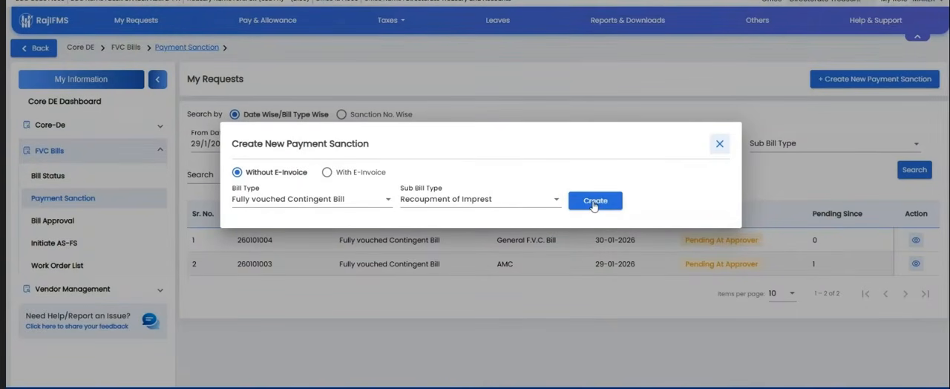
{"action": "left_click", "coordinate": [594, 202]}
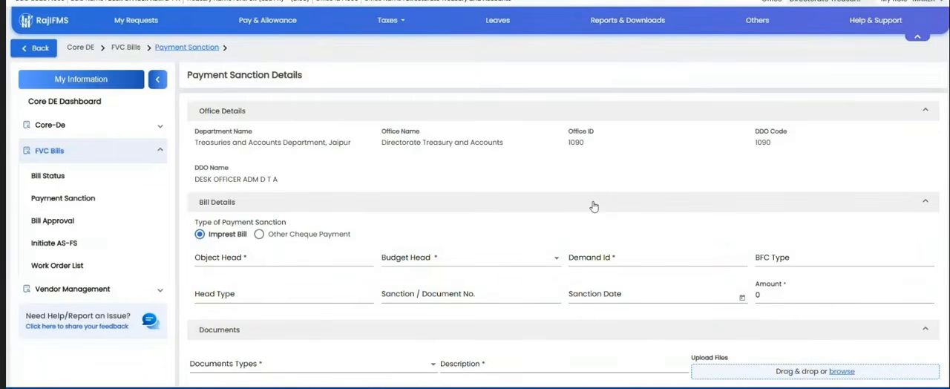
{"action": "scroll", "coordinate": [594, 206], "scroll_direction": "down", "scroll_amount": 1}
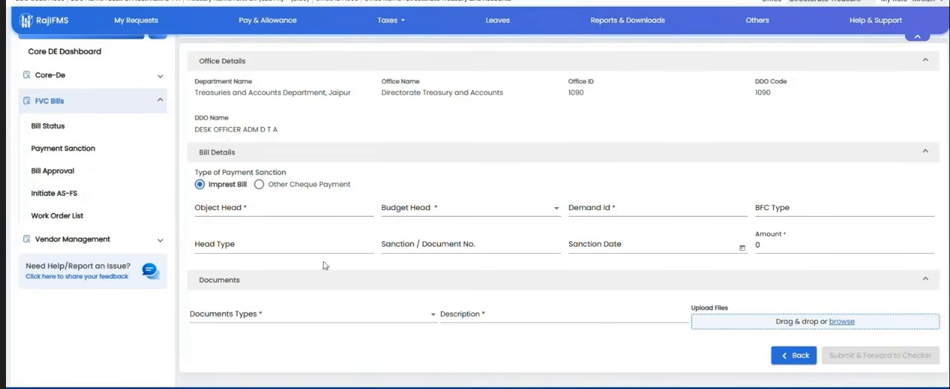
{"action": "left_click", "coordinate": [253, 210]}
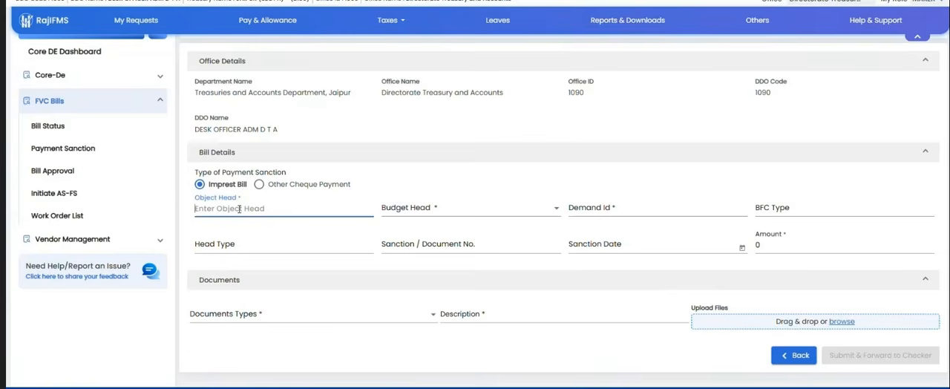
{"action": "type", "text": "0"}
{"action": "left_click", "coordinate": [479, 158]}
{"action": "left_click", "coordinate": [457, 158]}
{"action": "left_click", "coordinate": [437, 208]}
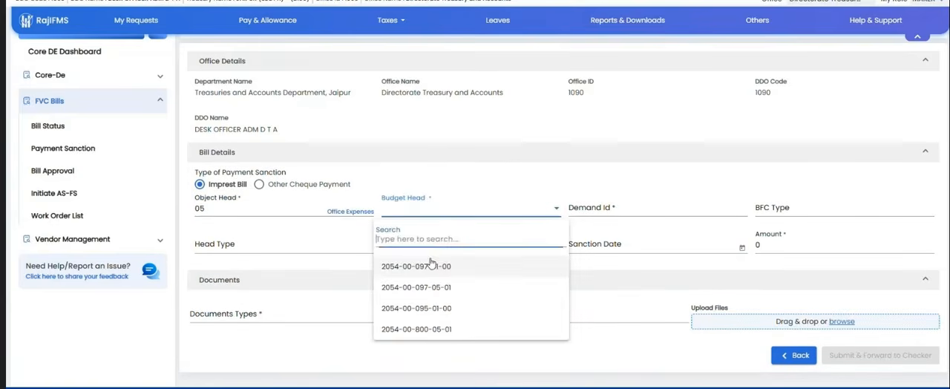
{"action": "left_click", "coordinate": [440, 263]}
{"action": "left_click", "coordinate": [462, 245]}
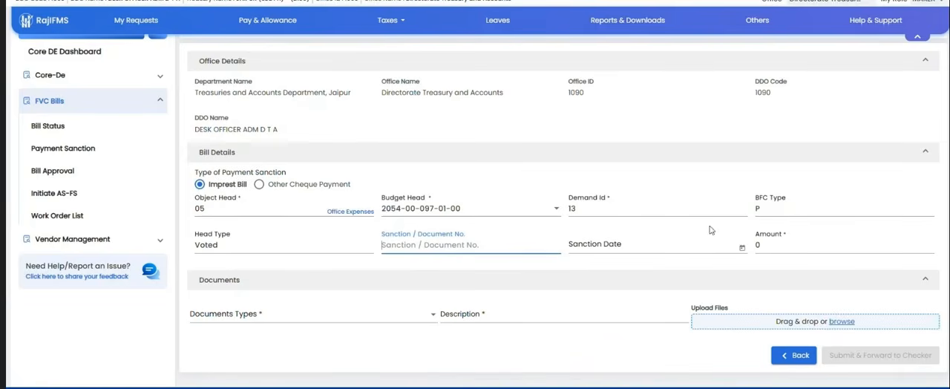
{"action": "left_click", "coordinate": [757, 247]}
{"action": "type", "text": "10"}
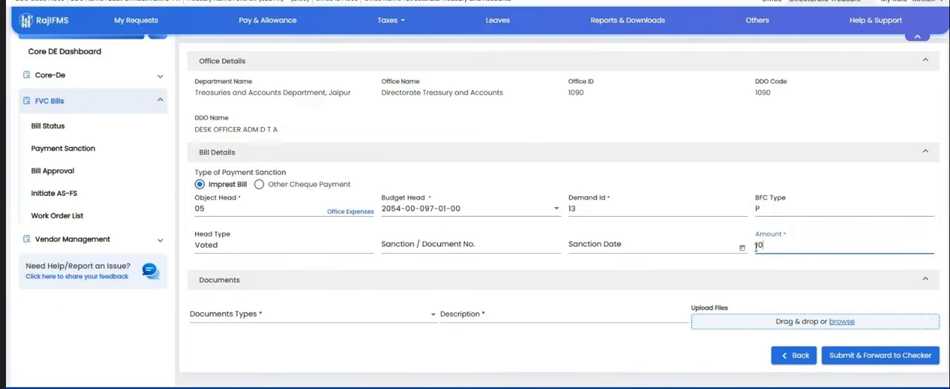
Step: Change the payment sanction type to Other Cheque Payment and set the document type to Bill Invoice/PDF Invoice
{"action": "left_click", "coordinate": [250, 315]}
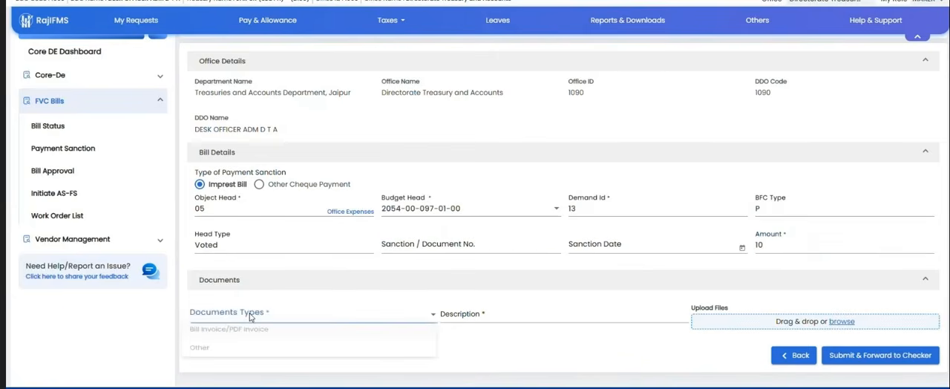
{"action": "left_click", "coordinate": [601, 343]}
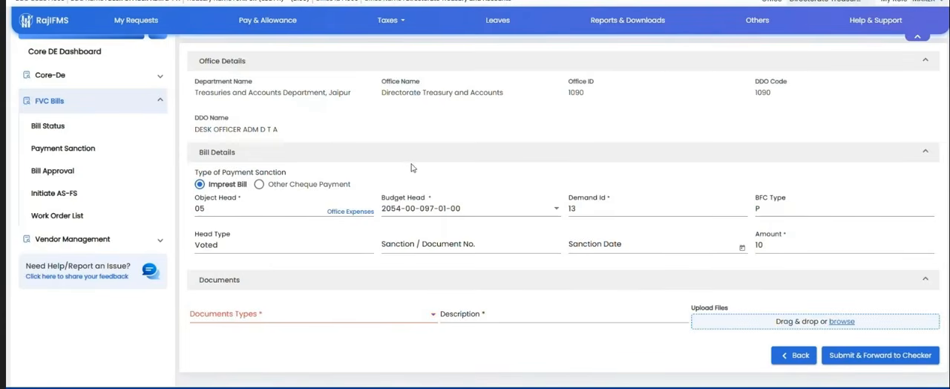
{"action": "left_click", "coordinate": [258, 186]}
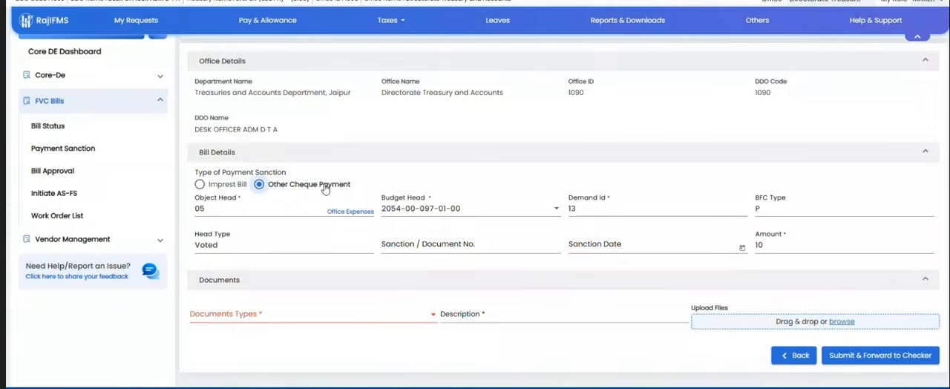
{"action": "left_click", "coordinate": [776, 245]}
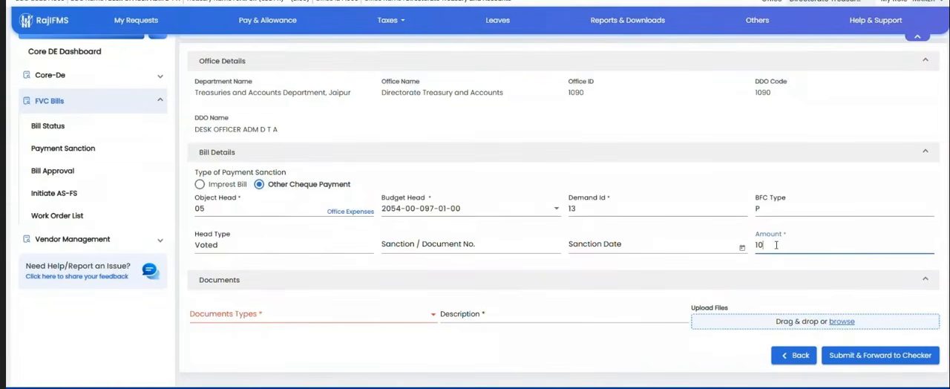
{"action": "double_click", "coordinate": [776, 245]}
{"action": "left_click", "coordinate": [261, 309]}
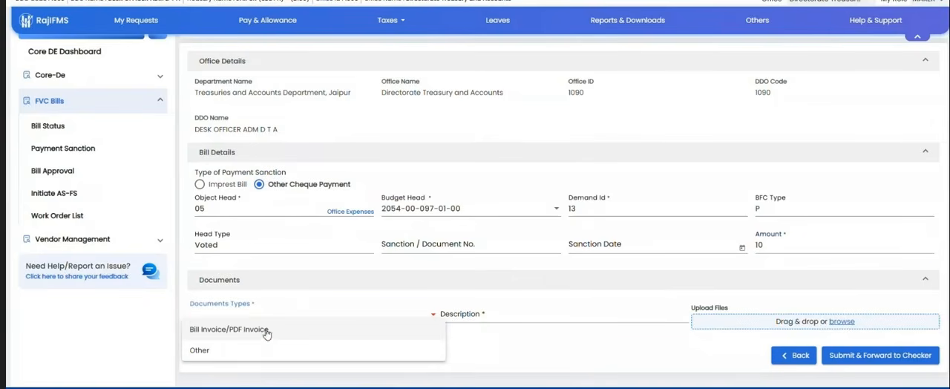
{"action": "left_click", "coordinate": [265, 332]}
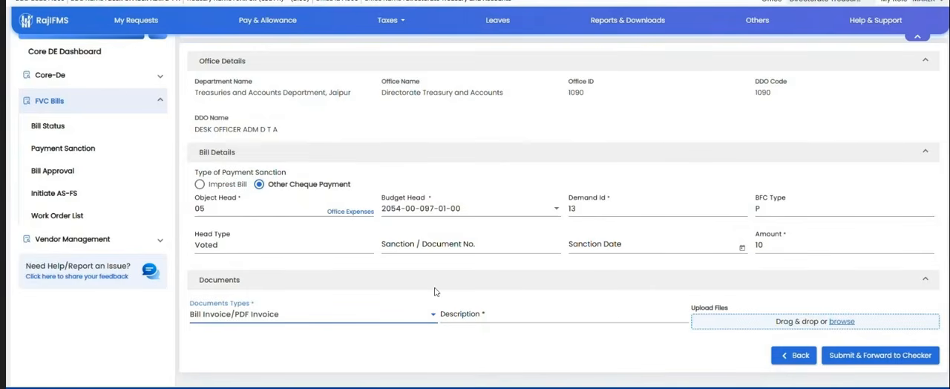
Step: Leave this sanction and create a Fully vouched Contingent Bill sanction without e-invoice for sub bill type FVC Adjustment Bill
{"action": "left_click", "coordinate": [64, 149]}
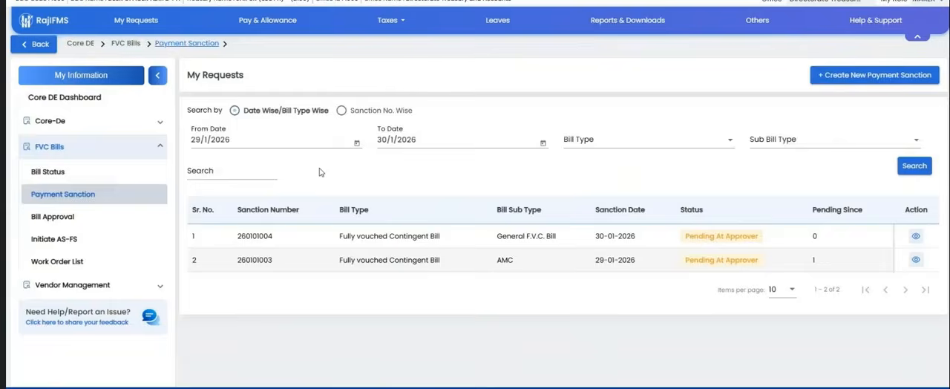
{"action": "left_click", "coordinate": [842, 80]}
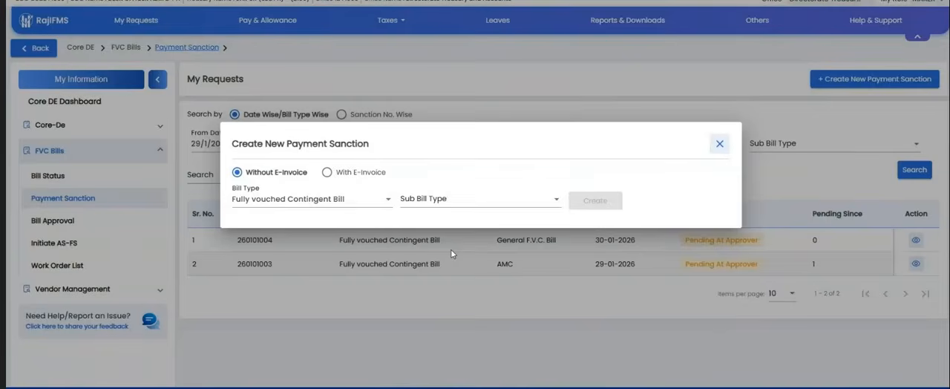
{"action": "left_click", "coordinate": [479, 199]}
{"action": "scroll", "coordinate": [479, 285], "scroll_direction": "down", "scroll_amount": 2}
{"action": "scroll", "coordinate": [476, 292], "scroll_direction": "down", "scroll_amount": 5}
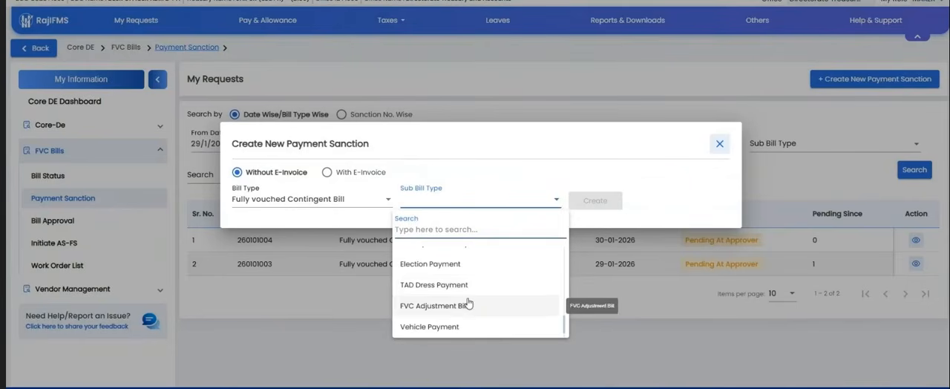
{"action": "scroll", "coordinate": [469, 291], "scroll_direction": "up", "scroll_amount": 1}
{"action": "scroll", "coordinate": [468, 290], "scroll_direction": "down", "scroll_amount": 1}
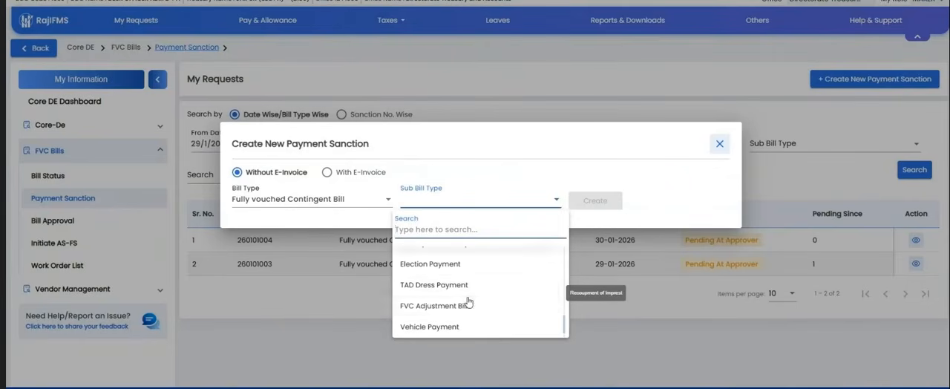
{"action": "left_click", "coordinate": [452, 304]}
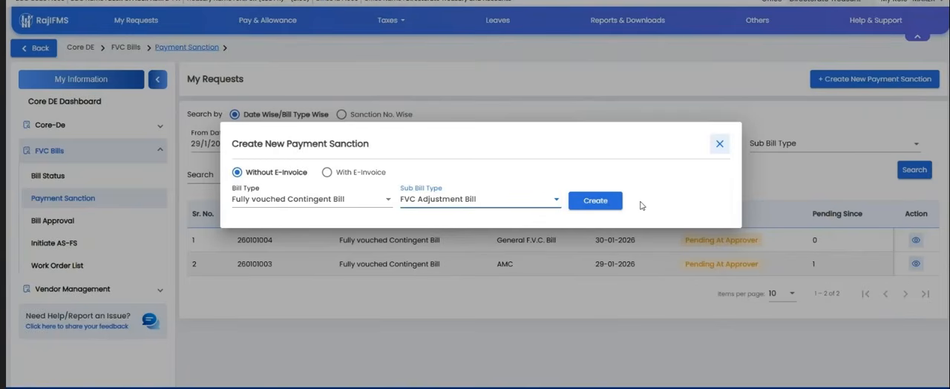
{"action": "left_click", "coordinate": [593, 206]}
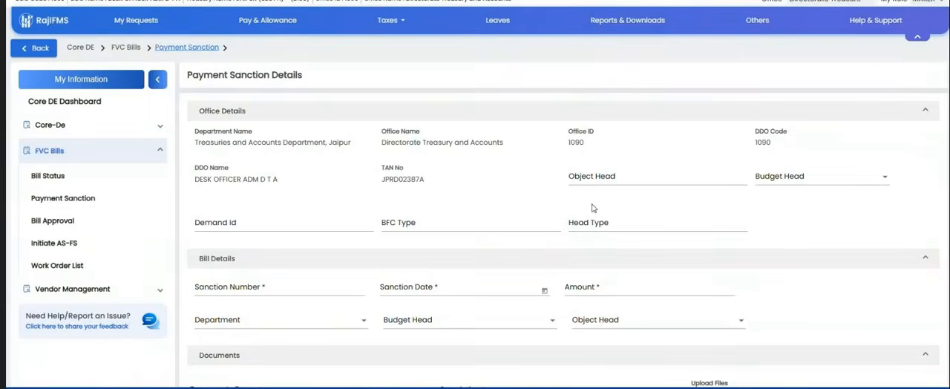
{"action": "left_click", "coordinate": [625, 177]}
{"action": "type", "text": "5"}
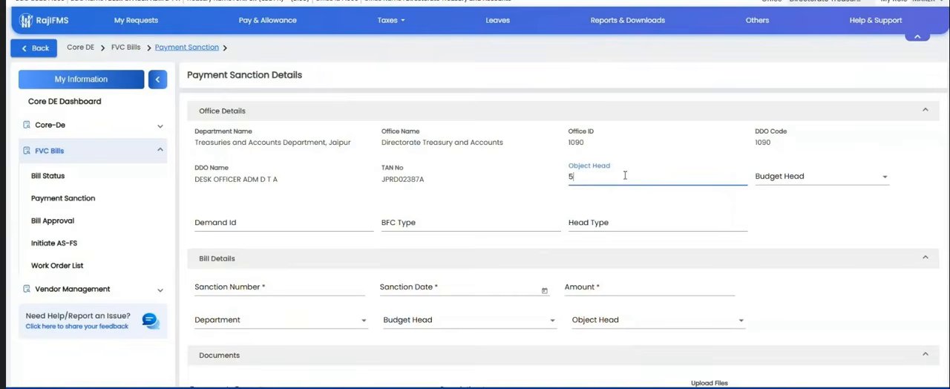
{"action": "left_click", "coordinate": [820, 173]}
{"action": "left_click", "coordinate": [779, 198]}
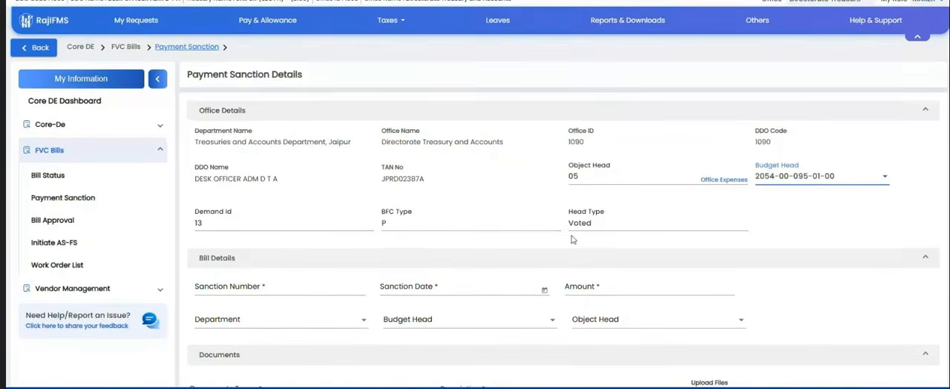
Step: Fill the bill details with sanction number 322, sanction date 30/1/2026 and amount 1000
{"action": "scroll", "coordinate": [572, 240], "scroll_direction": "down", "scroll_amount": 1}
{"action": "left_click", "coordinate": [276, 239]}
{"action": "type", "text": "322"}
{"action": "left_click", "coordinate": [407, 236]}
{"action": "left_click", "coordinate": [544, 240]}
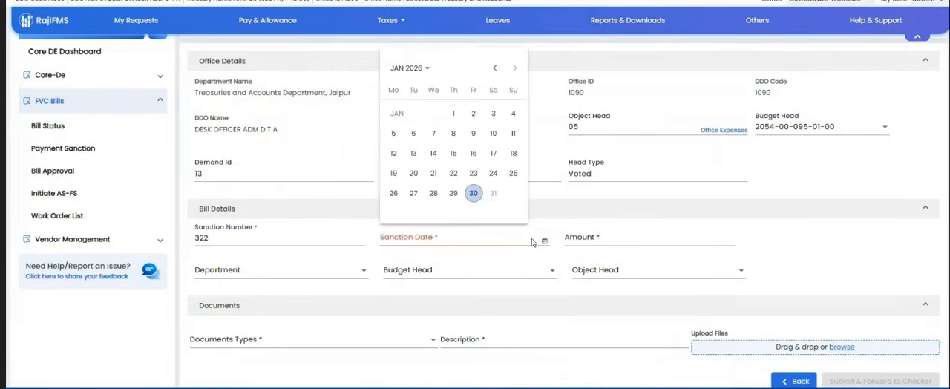
{"action": "left_click", "coordinate": [472, 195]}
{"action": "left_click", "coordinate": [612, 239]}
{"action": "type", "text": "1000"}
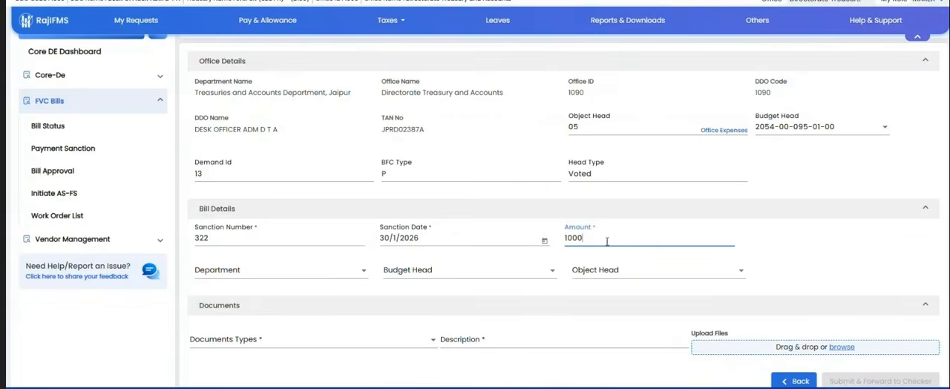
{"action": "left_click", "coordinate": [816, 247]}
{"action": "left_click", "coordinate": [300, 273]}
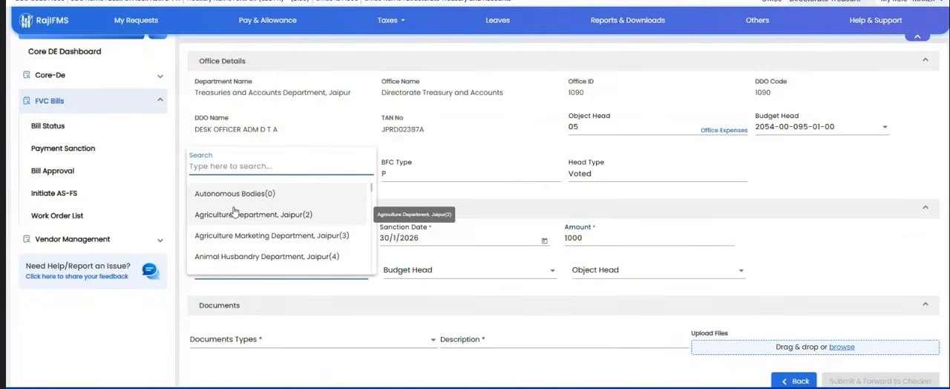
{"action": "type", "text": "trea"}
{"action": "left_click", "coordinate": [248, 275]}
{"action": "left_click", "coordinate": [446, 272]}
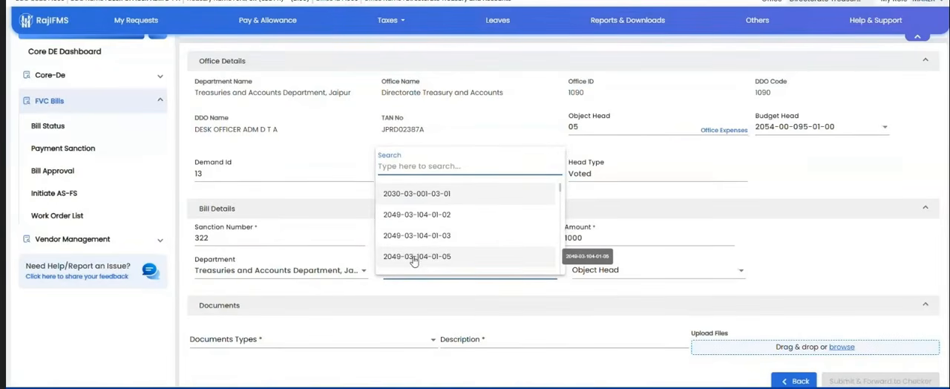
{"action": "left_click", "coordinate": [414, 259]}
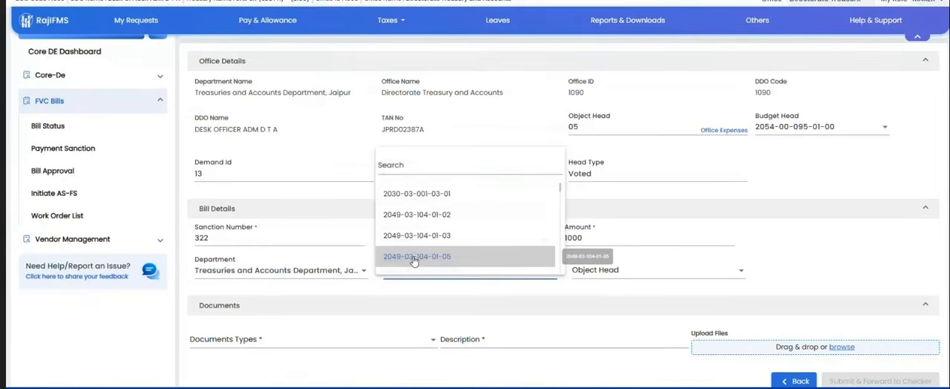
{"action": "left_click", "coordinate": [625, 273]}
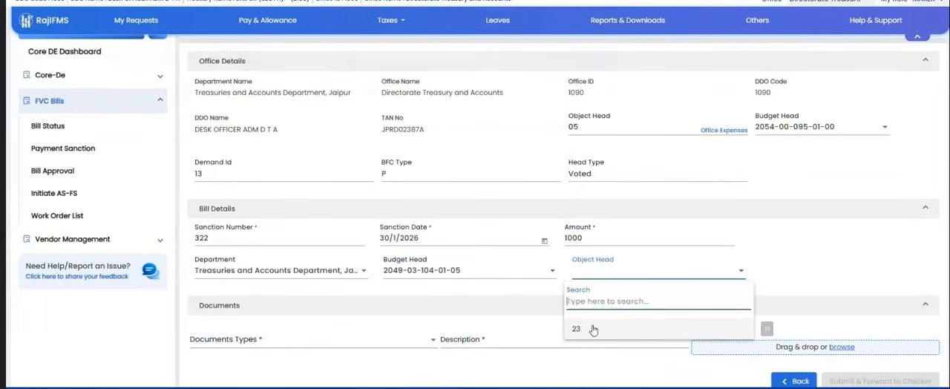
{"action": "left_click", "coordinate": [593, 330]}
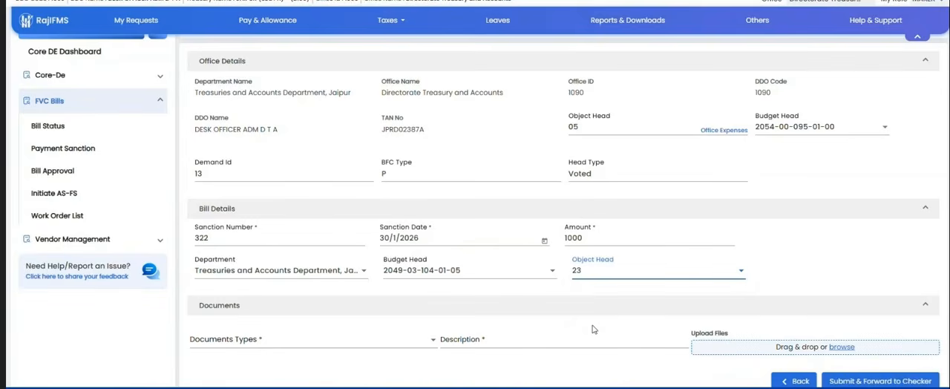
{"action": "scroll", "coordinate": [630, 310], "scroll_direction": "down", "scroll_amount": 1}
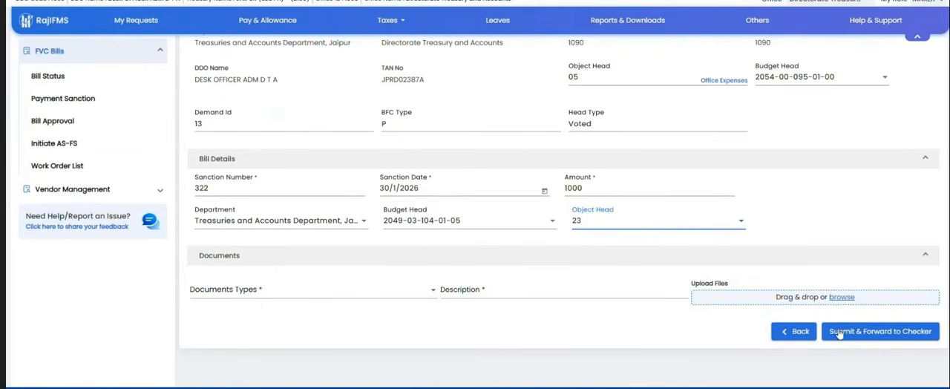
Step: Leave the adjustment bill and start a new payment sanction without e-invoice, opening the sub bill type choices for Fully vouched Contingent Bill
{"action": "left_click", "coordinate": [47, 101]}
{"action": "left_click", "coordinate": [834, 80]}
{"action": "left_click", "coordinate": [477, 196]}
Step: Review the available sub bill types for a Fully vouched Contingent Bill, from General F.V.C. Bill through Subvention Judges Bill, without choosing one
{"action": "scroll", "coordinate": [445, 288], "scroll_direction": "down", "scroll_amount": 5}
{"action": "scroll", "coordinate": [446, 287], "scroll_direction": "down", "scroll_amount": 5}
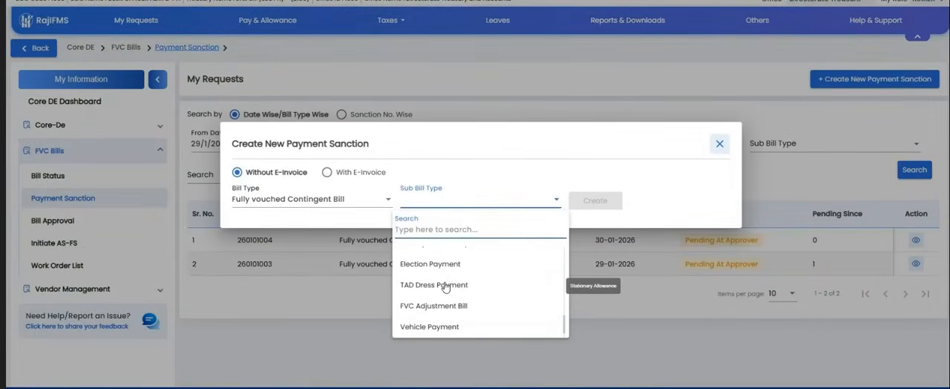
{"action": "scroll", "coordinate": [445, 297], "scroll_direction": "down", "scroll_amount": 2}
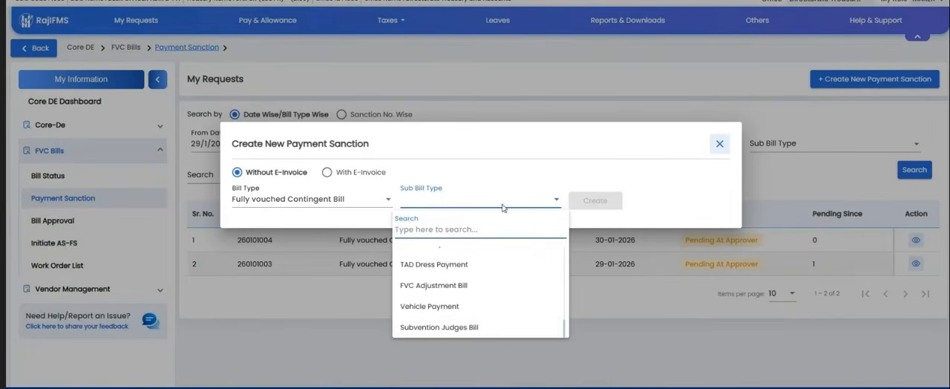
{"action": "scroll", "coordinate": [492, 285], "scroll_direction": "up", "scroll_amount": 10}
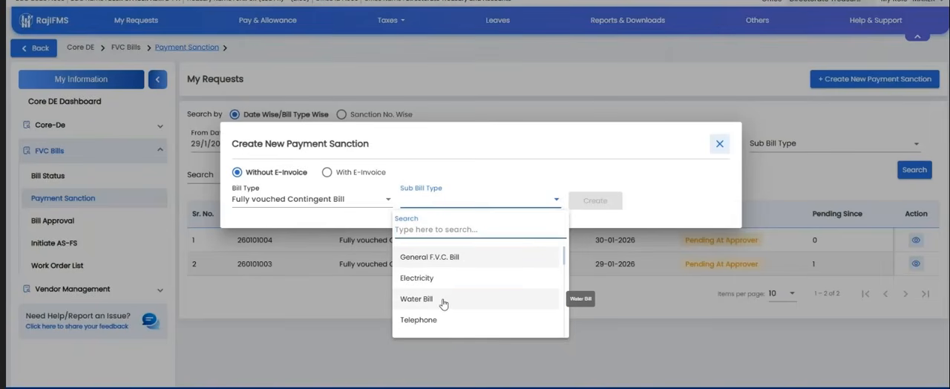
{"action": "scroll", "coordinate": [442, 303], "scroll_direction": "down", "scroll_amount": 2}
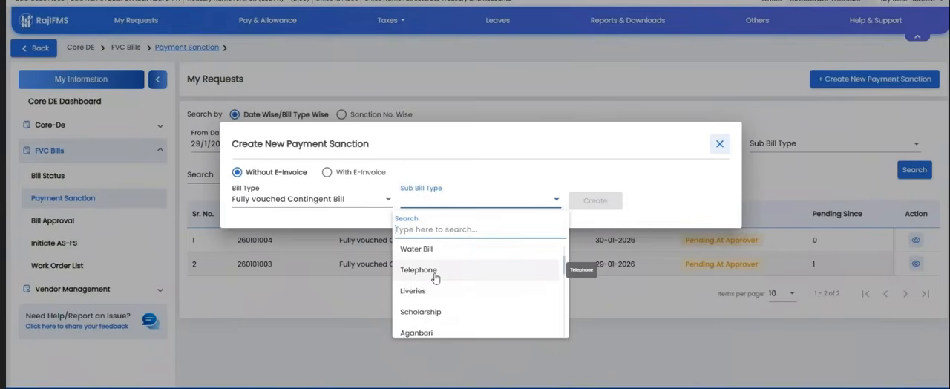
{"action": "scroll", "coordinate": [434, 275], "scroll_direction": "down", "scroll_amount": 2}
{"action": "scroll", "coordinate": [434, 268], "scroll_direction": "up", "scroll_amount": 2}
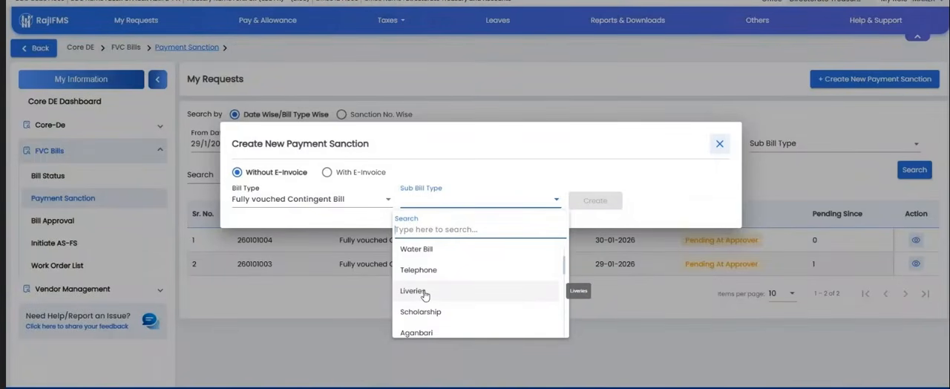
{"action": "scroll", "coordinate": [424, 296], "scroll_direction": "down", "scroll_amount": 4}
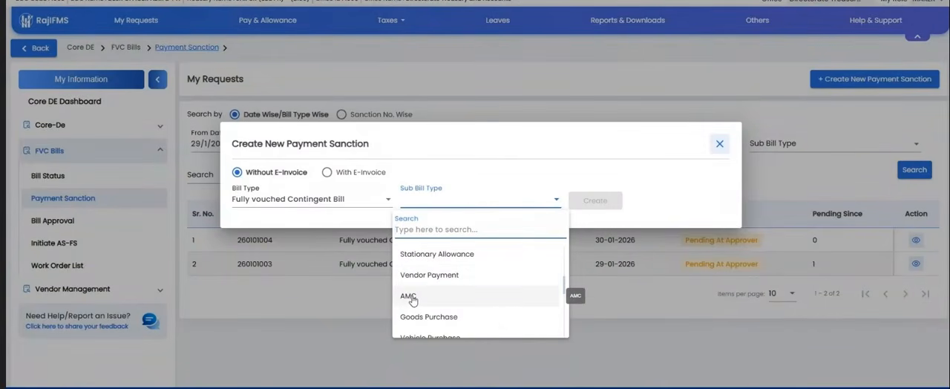
{"action": "scroll", "coordinate": [412, 300], "scroll_direction": "down", "scroll_amount": 1}
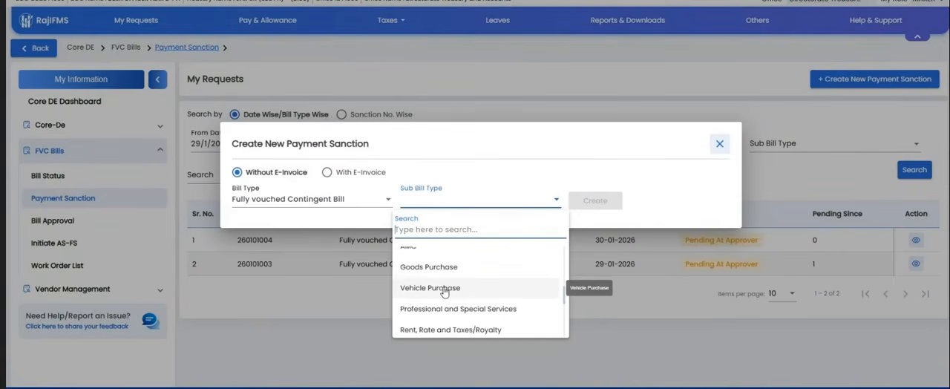
{"action": "scroll", "coordinate": [436, 282], "scroll_direction": "down", "scroll_amount": 1}
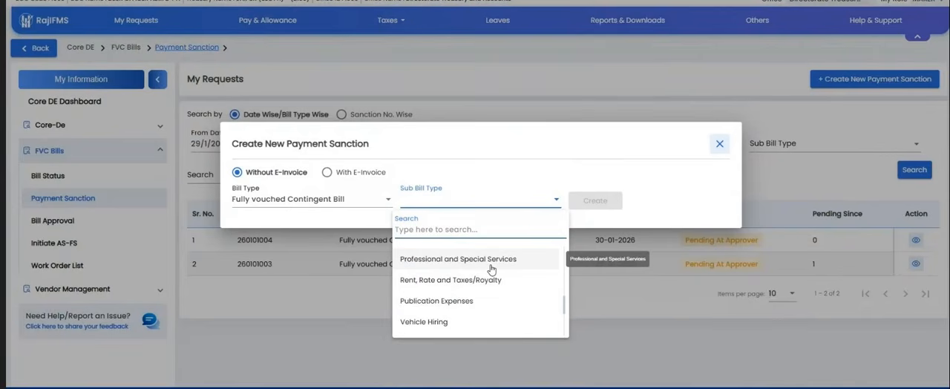
{"action": "scroll", "coordinate": [428, 293], "scroll_direction": "down", "scroll_amount": 1}
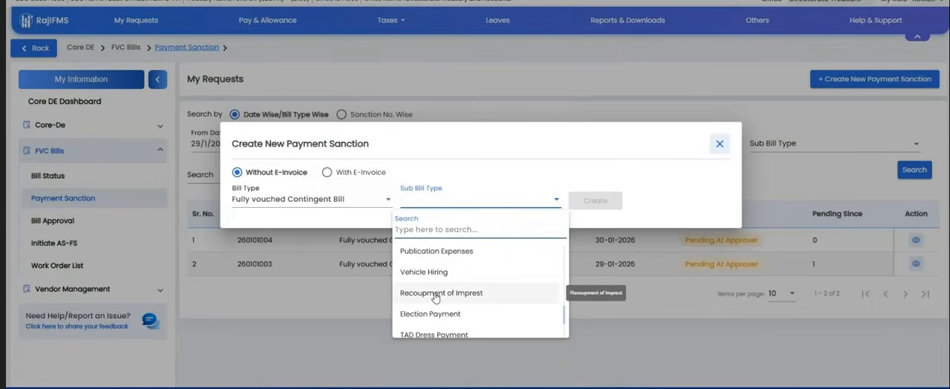
{"action": "scroll", "coordinate": [477, 297], "scroll_direction": "down", "scroll_amount": 2}
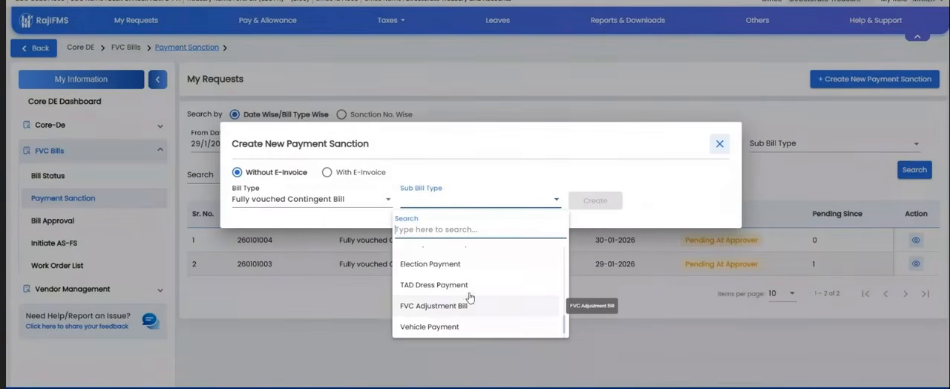
{"action": "left_click", "coordinate": [678, 206]}
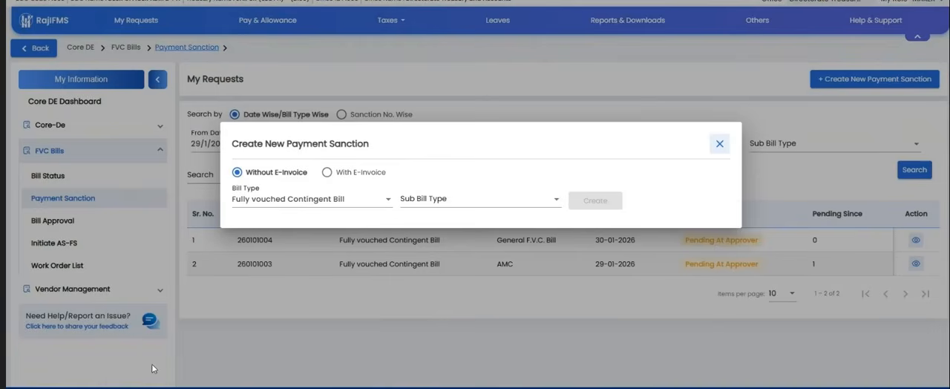
Step: Switch to the Microsoft Teams meeting and check the options available for individual participants during the question round
{"action": "mouse_move", "coordinate": [267, 387]}
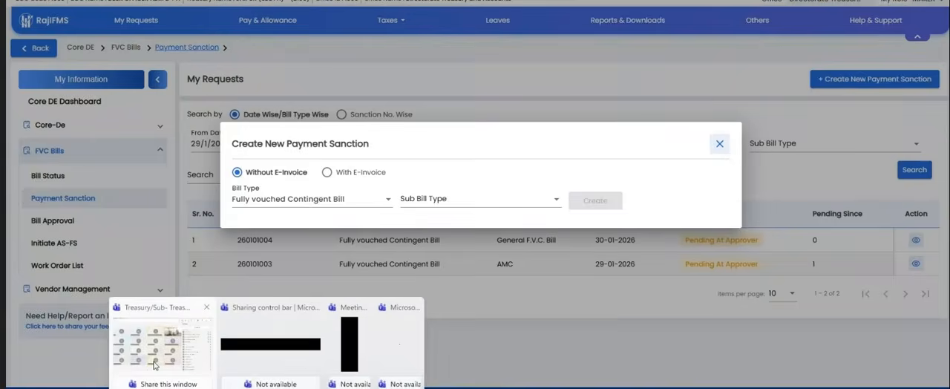
{"action": "left_click", "coordinate": [164, 343]}
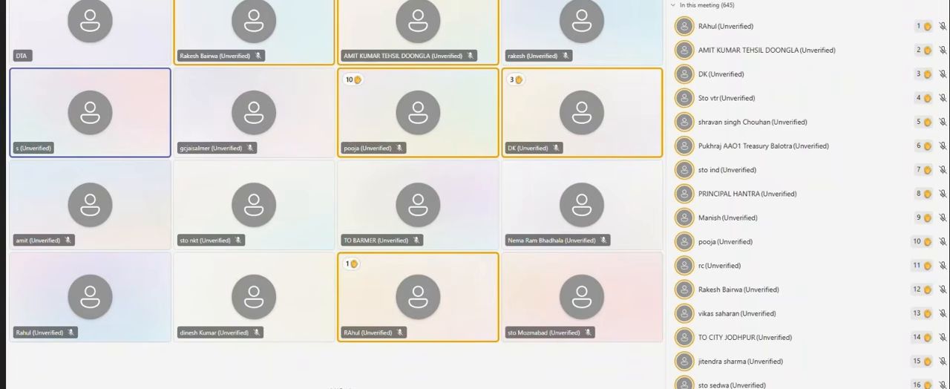
{"action": "left_click", "coordinate": [59, 147]}
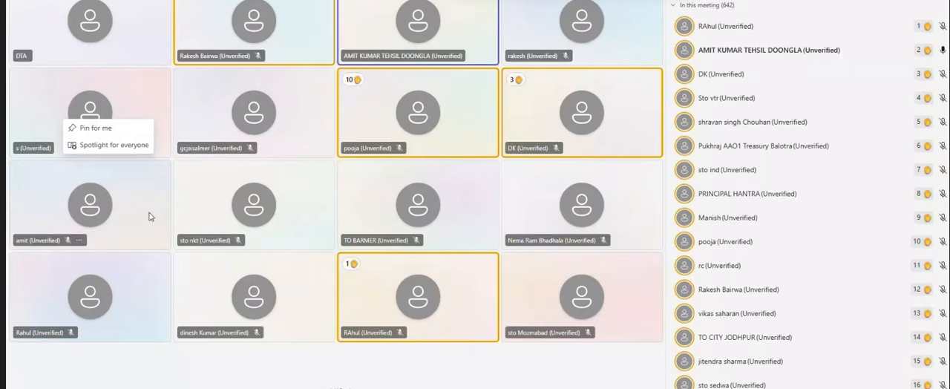
{"action": "left_click", "coordinate": [941, 50]}
{"action": "left_click", "coordinate": [704, 59]}
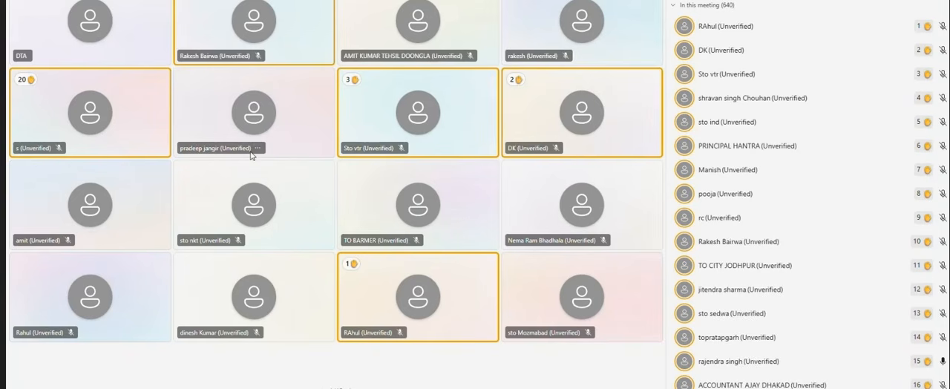
{"action": "right_click", "coordinate": [255, 149]}
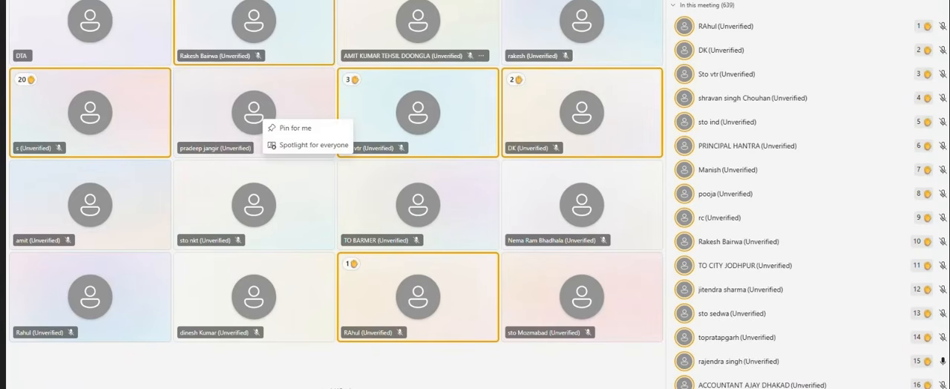
{"action": "key", "text": "Escape"}
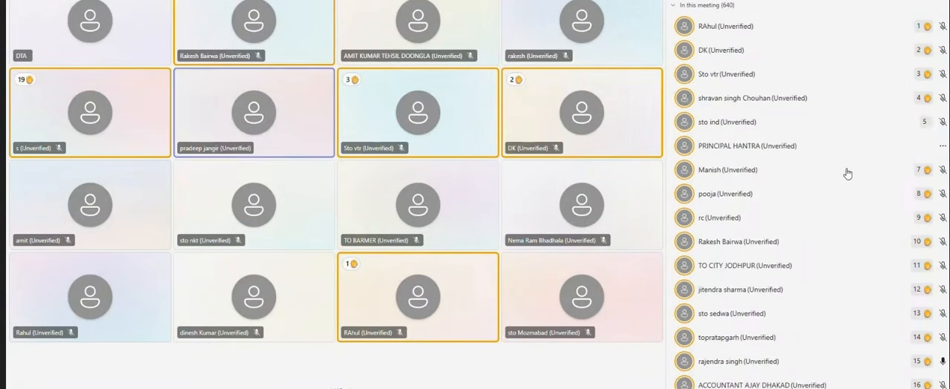